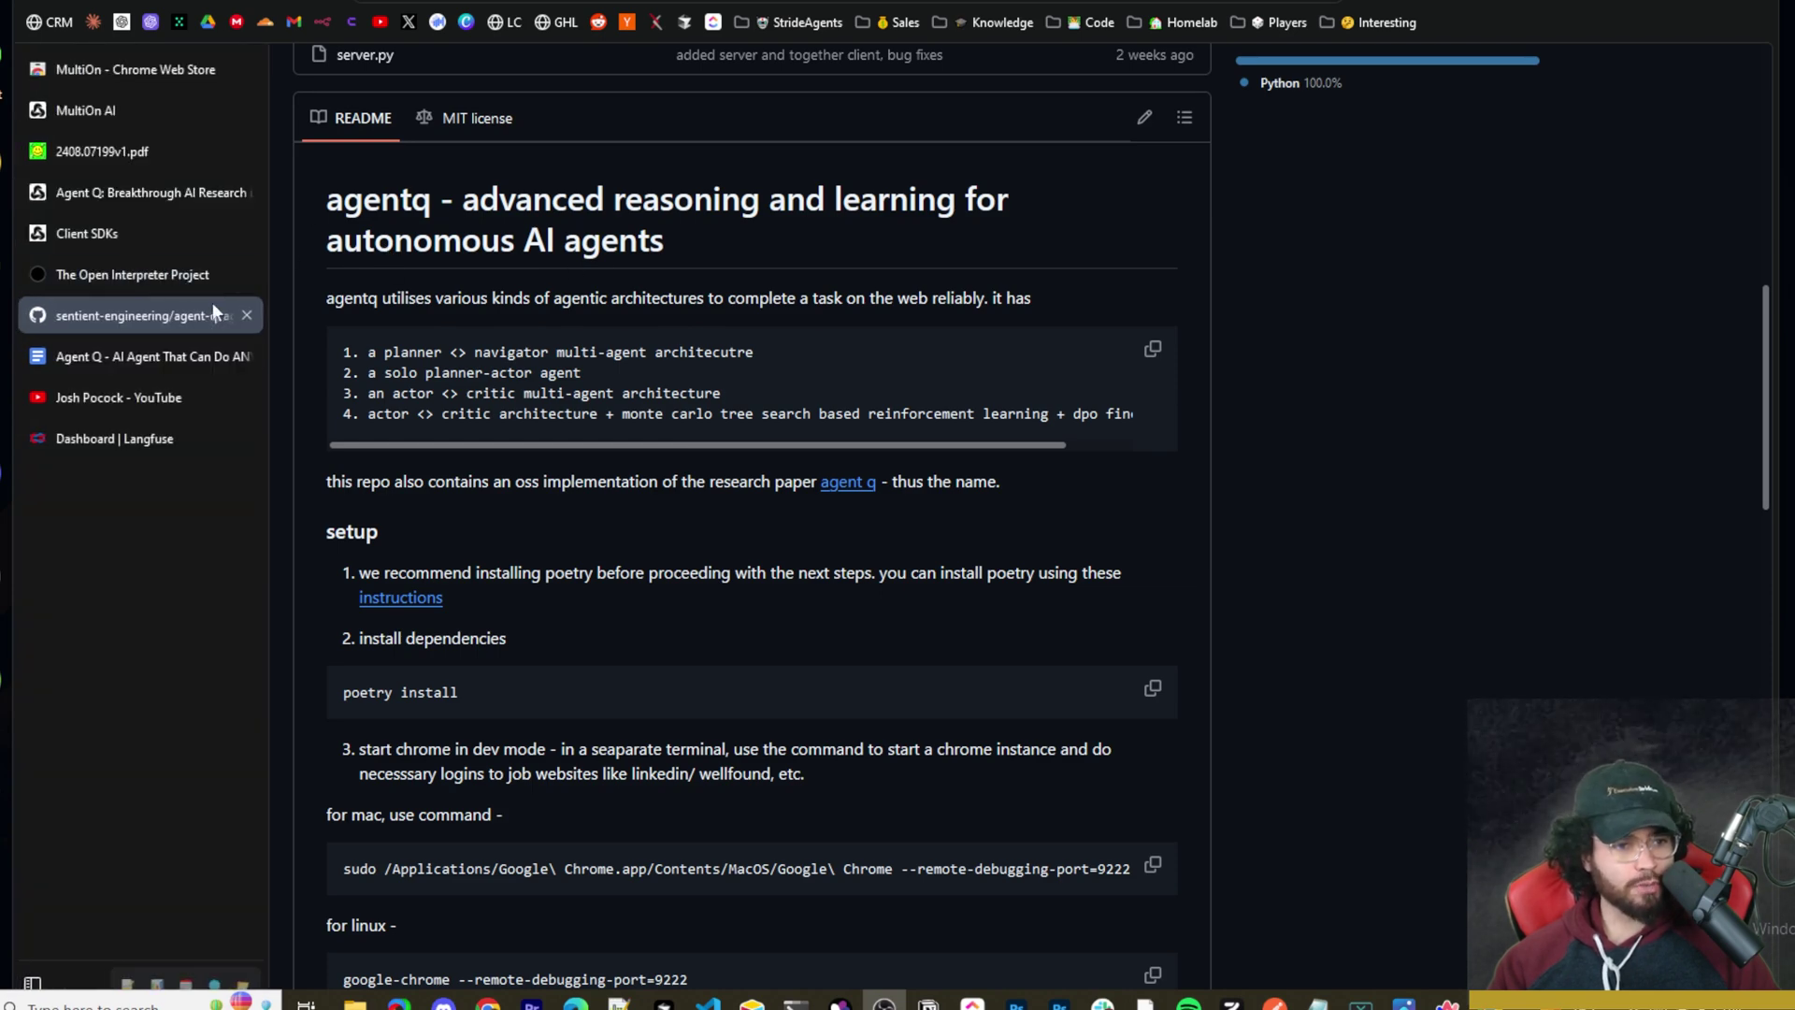
# Step: Switch to the 'Agent Q: Breakthrough AI Research' blog post tab
pyautogui.click(102, 186)
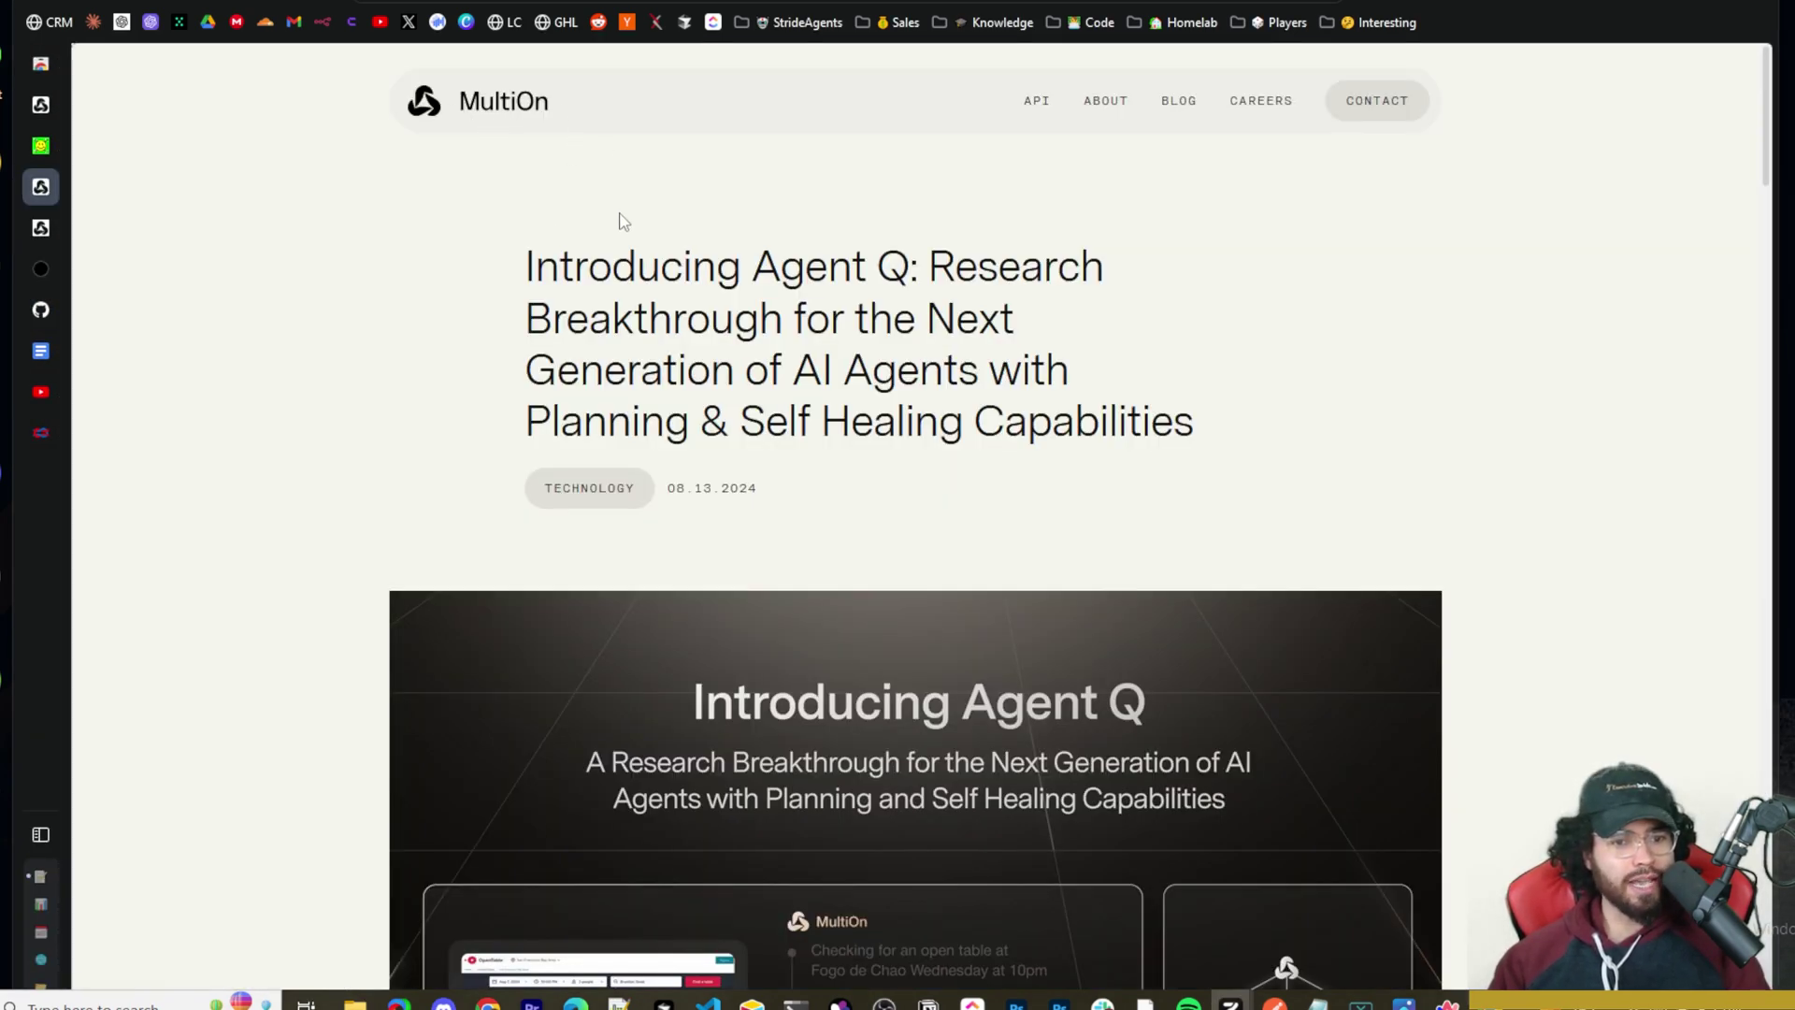
# Step: Read the Agent Q post's headline, highlighting parts of its three lines
pyautogui.scroll(-1, 699, 278)
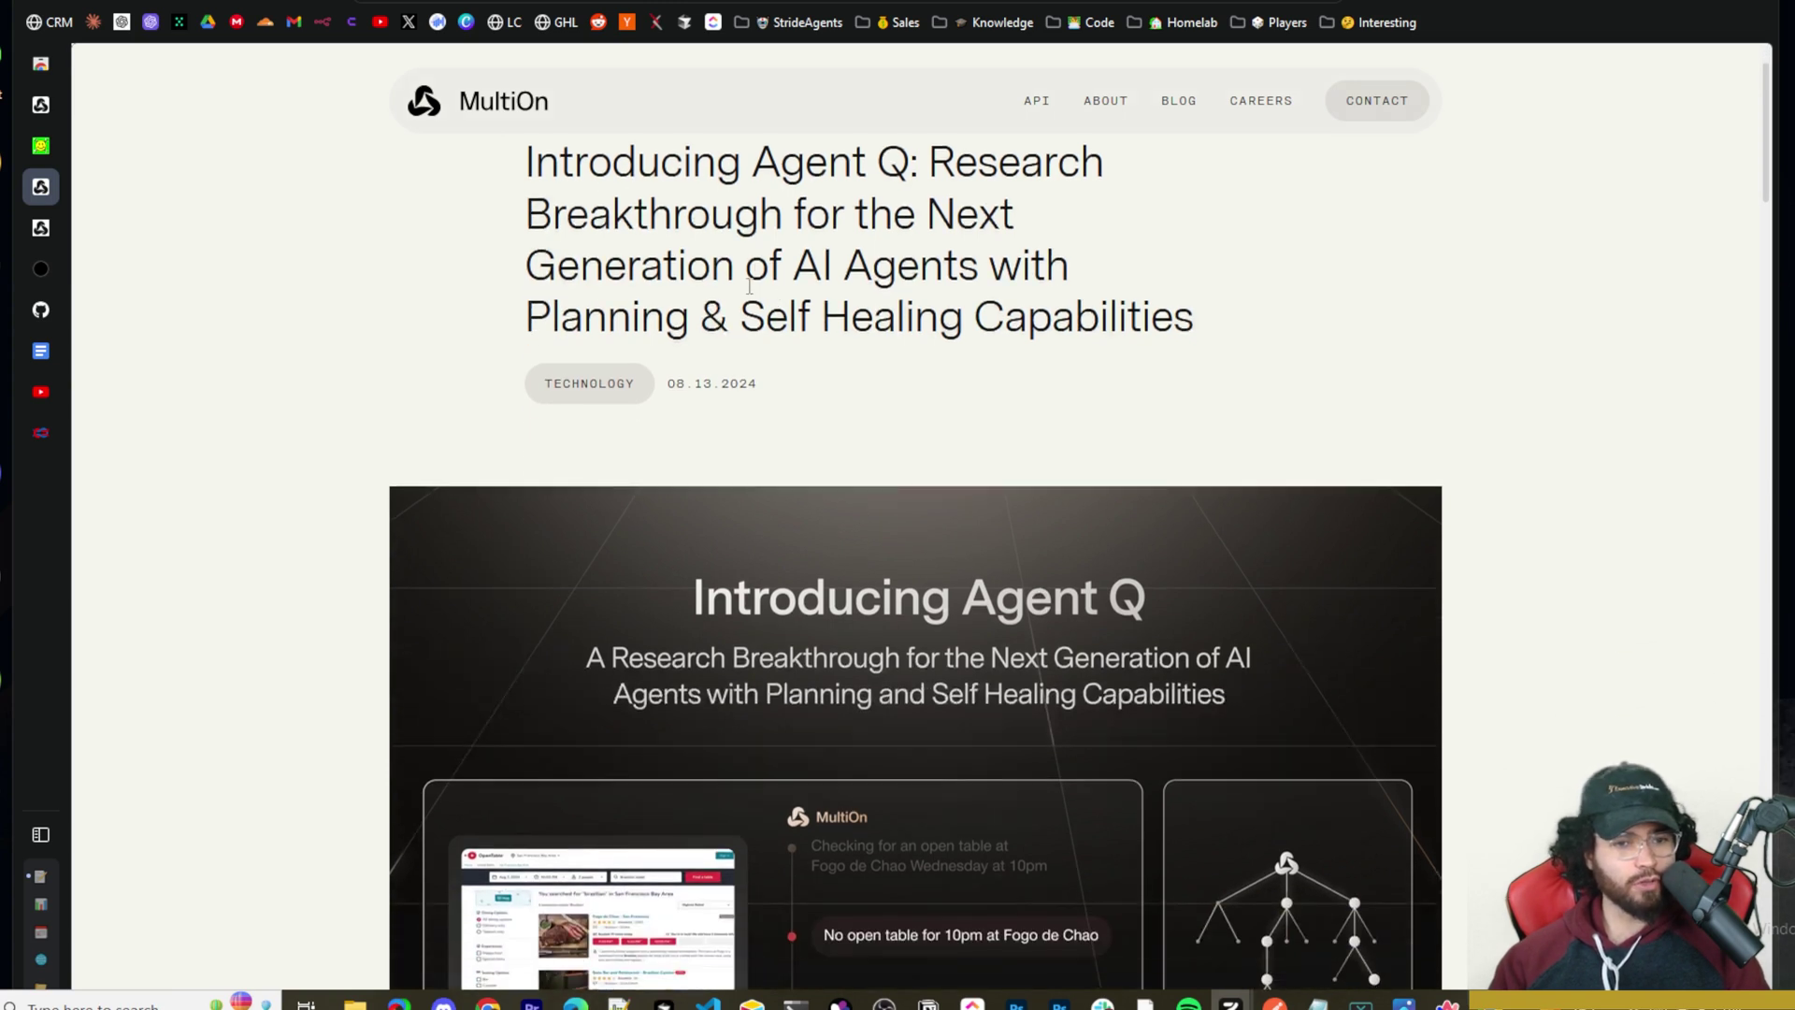
pyautogui.moveTo(828, 167); pyautogui.dragTo(930, 187)
pyautogui.moveTo(651, 213); pyautogui.dragTo(830, 210)
pyautogui.moveTo(689, 264); pyautogui.dragTo(921, 268)
pyautogui.click(1104, 271)
# Step: Scroll down the introduction to the Agent Q Research: Explained section
pyautogui.scroll(-1, 889, 299)
pyautogui.scroll(-10, 1031, 238)
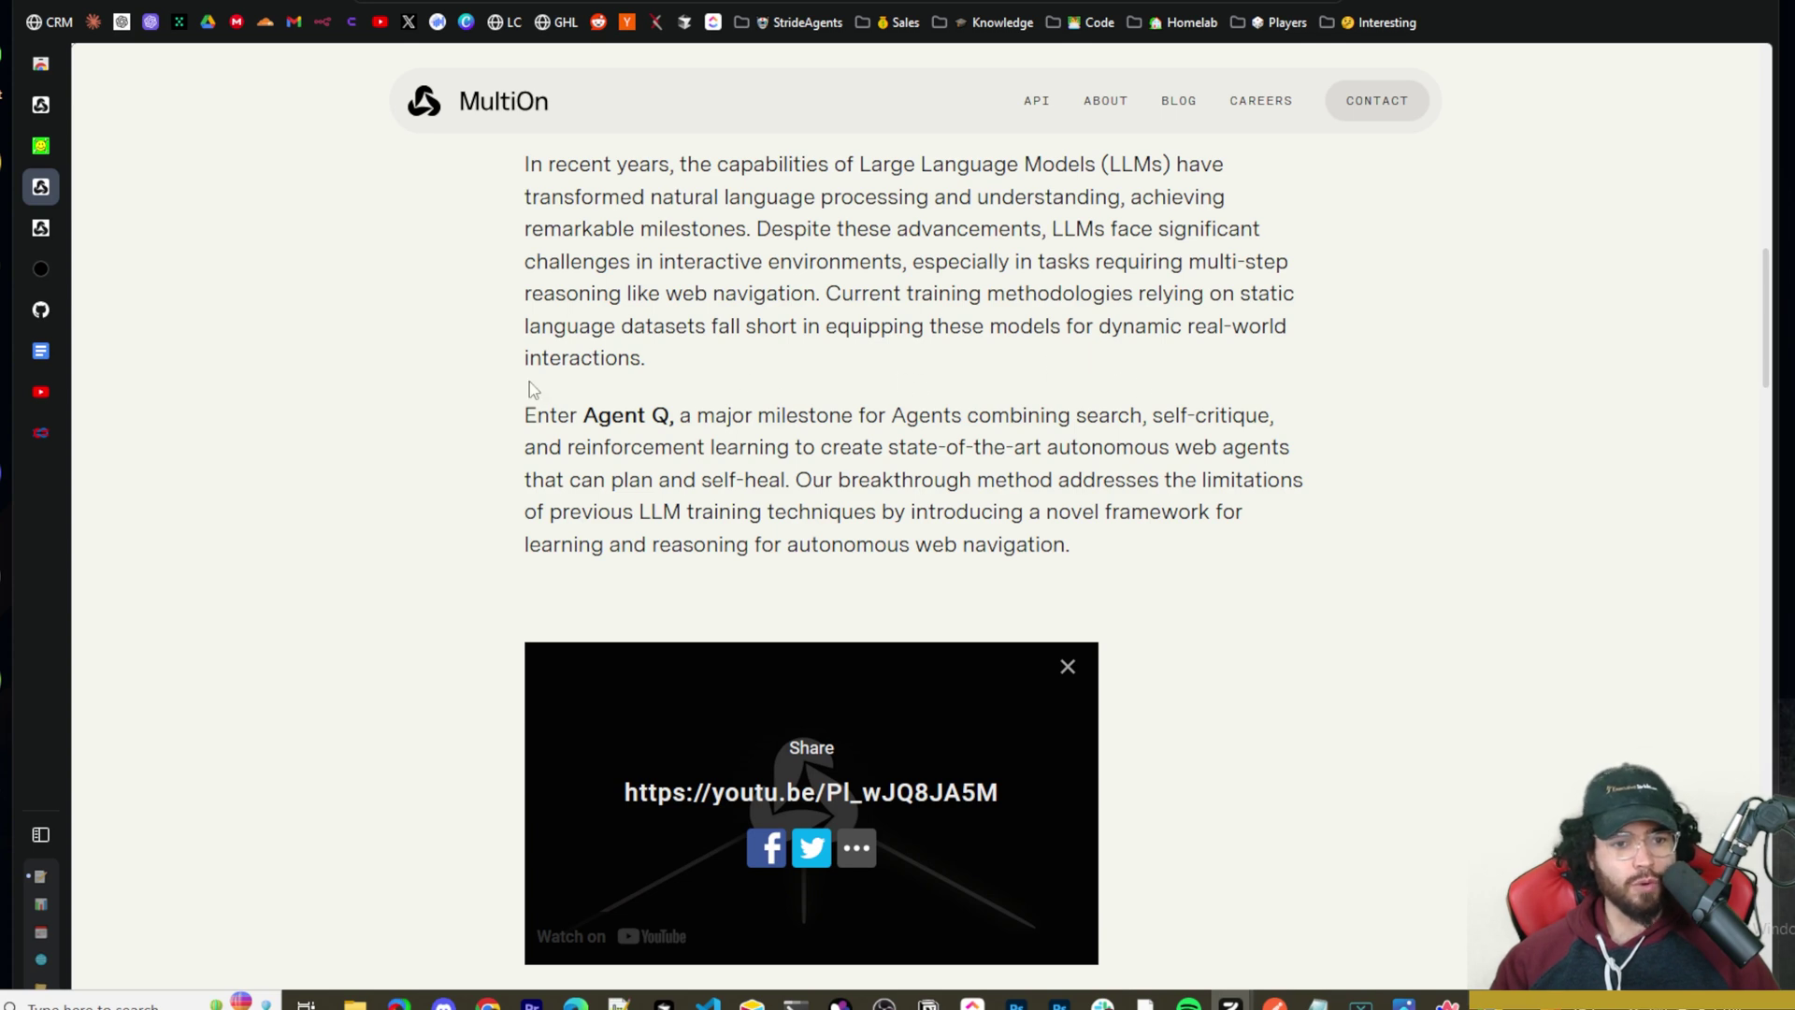
pyautogui.scroll(-1, 599, 435)
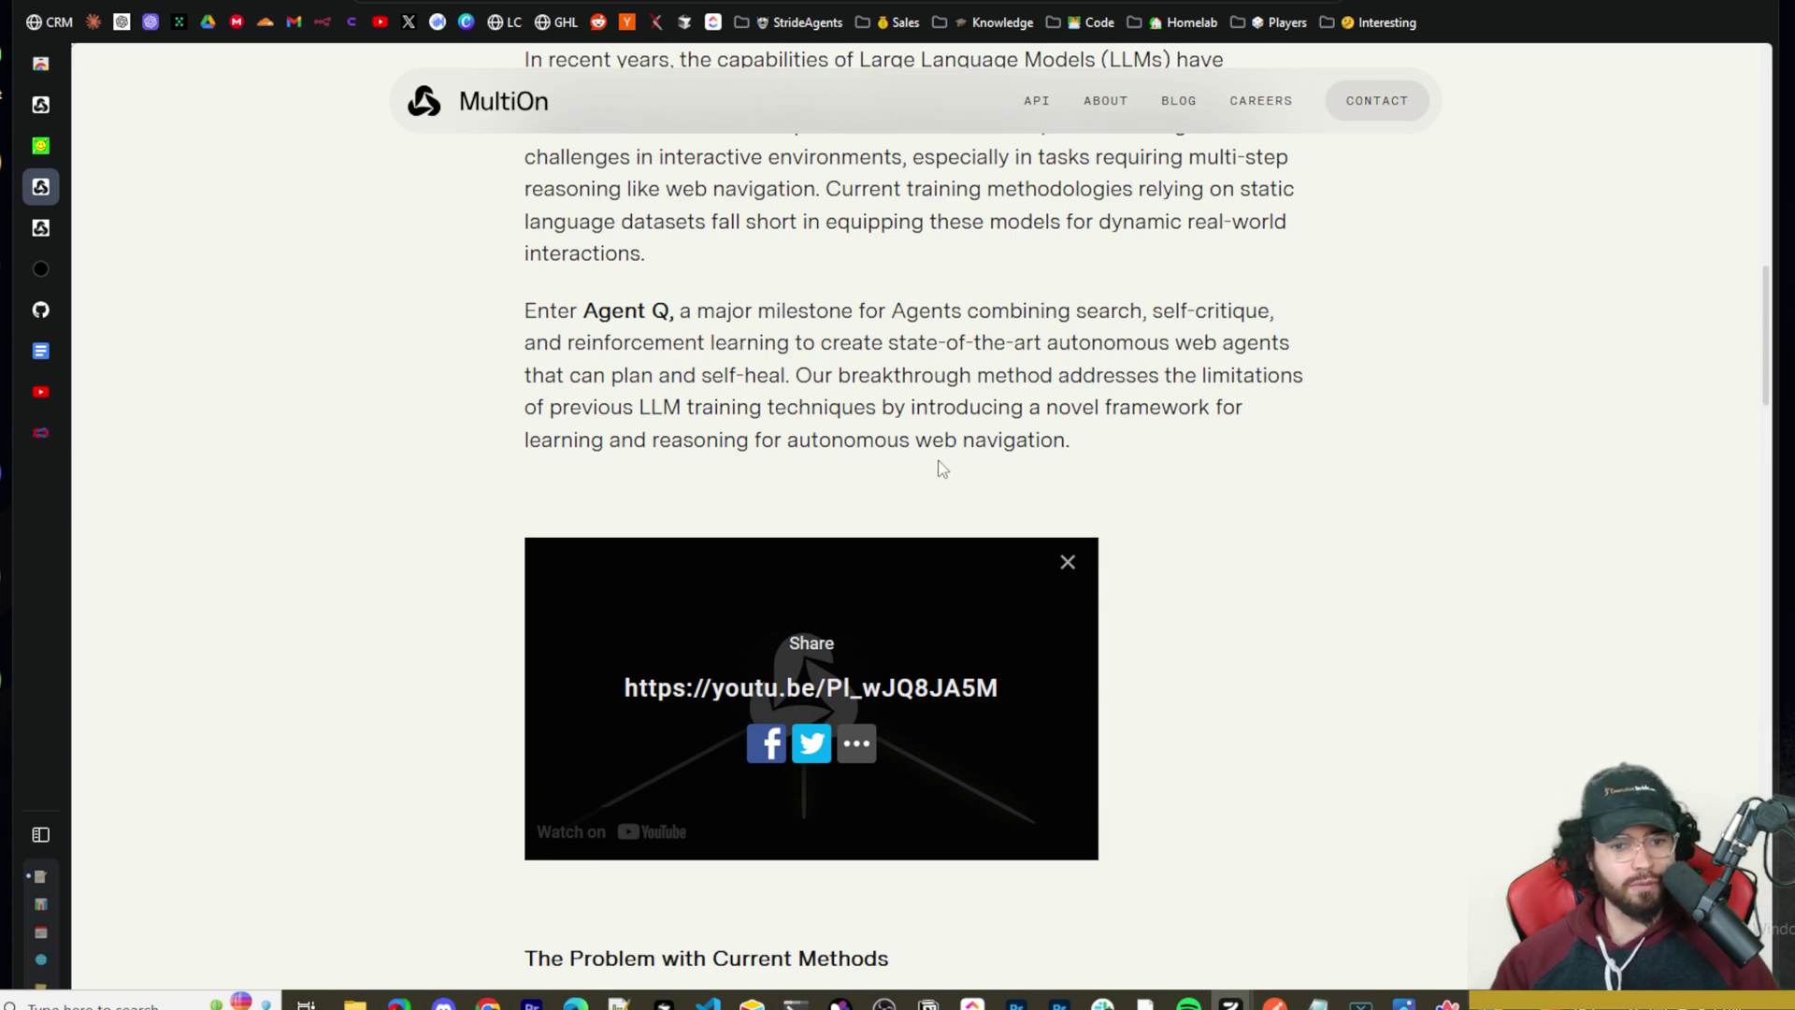
# Step: Read the Key Components, selecting text in the Guided Search with MCTS item
pyautogui.scroll(-3, 1038, 487)
pyautogui.scroll(-6, 1035, 488)
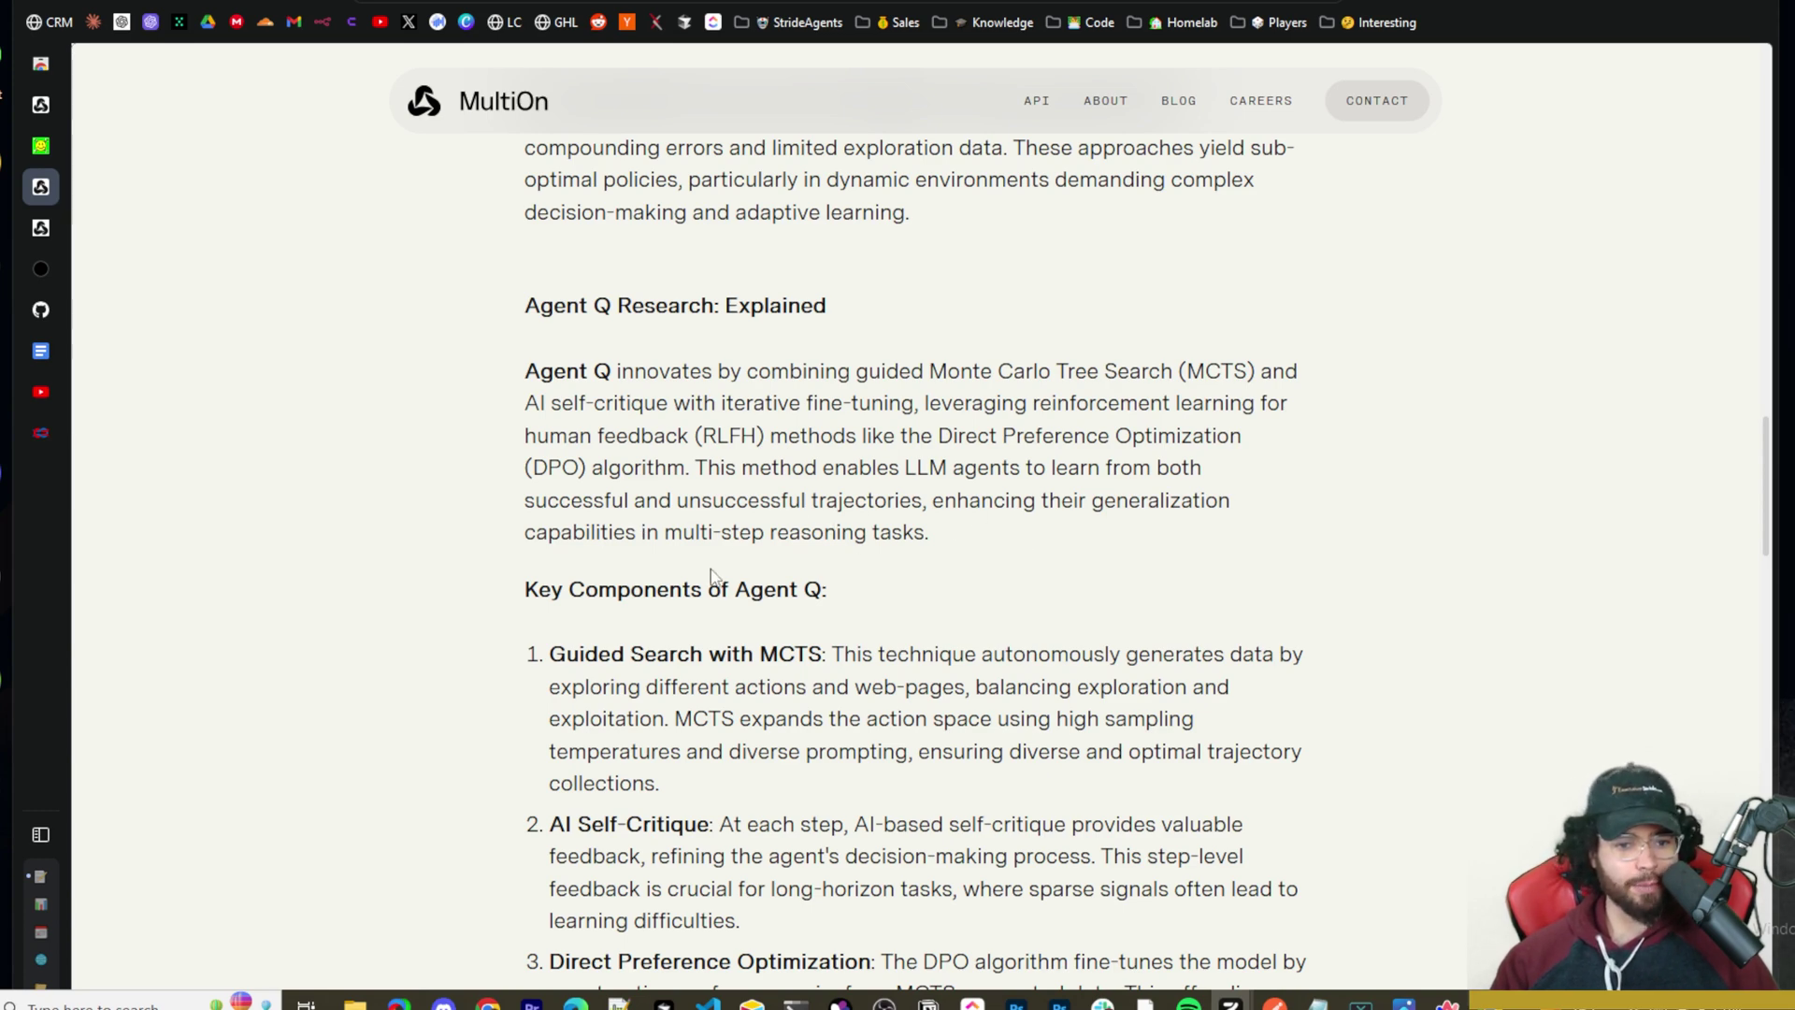
pyautogui.scroll(-2, 729, 544)
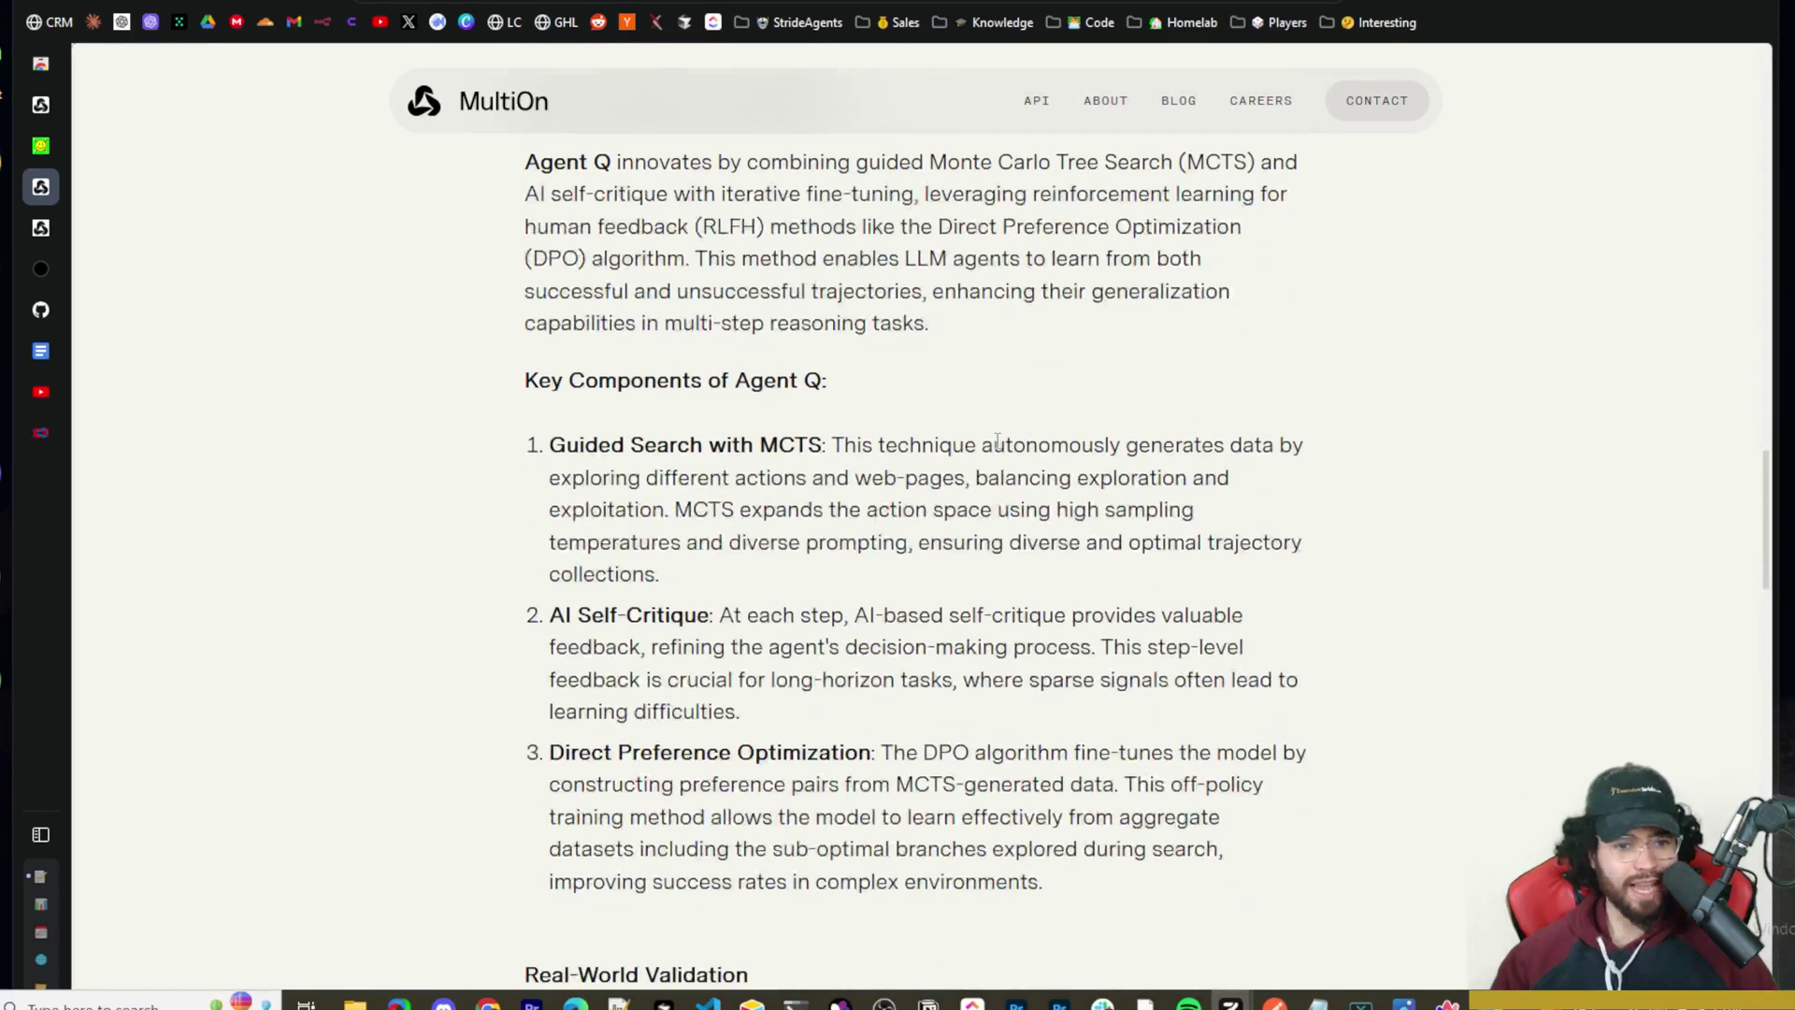
pyautogui.scroll(-1, 790, 438)
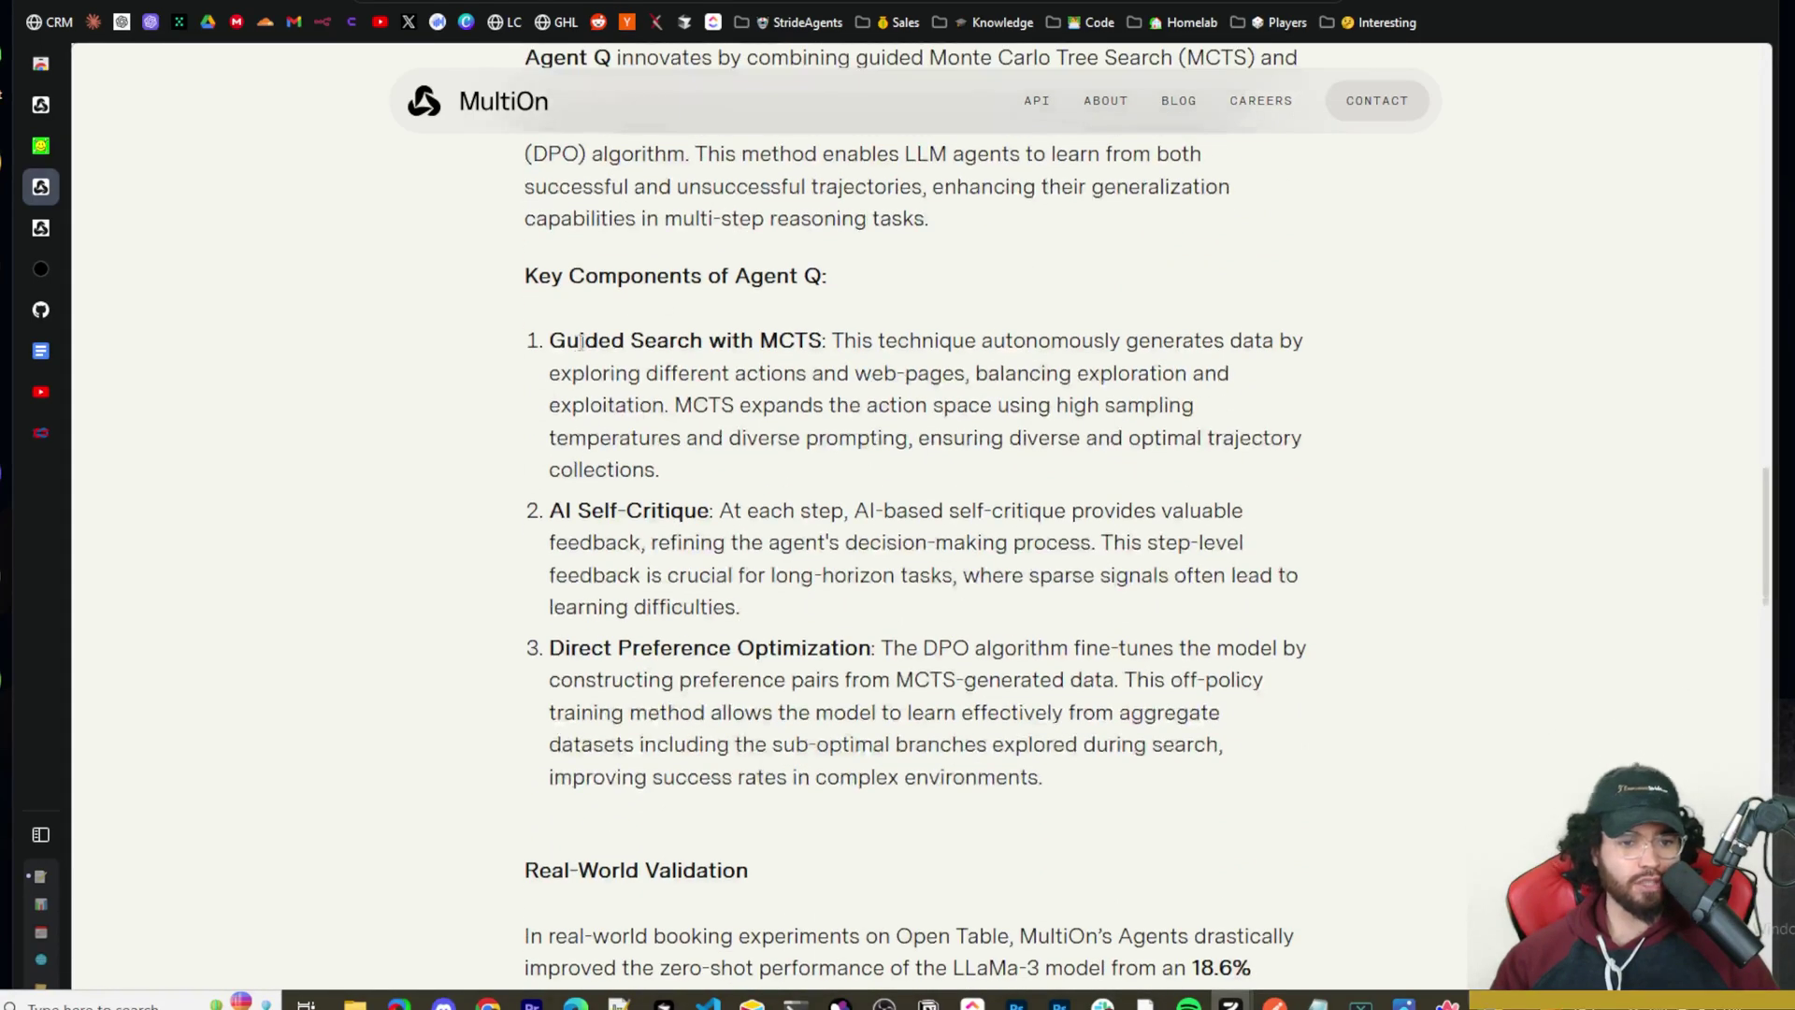
pyautogui.moveTo(580, 342); pyautogui.dragTo(800, 342)
pyautogui.rightClick(812, 348)
pyautogui.click(623, 420)
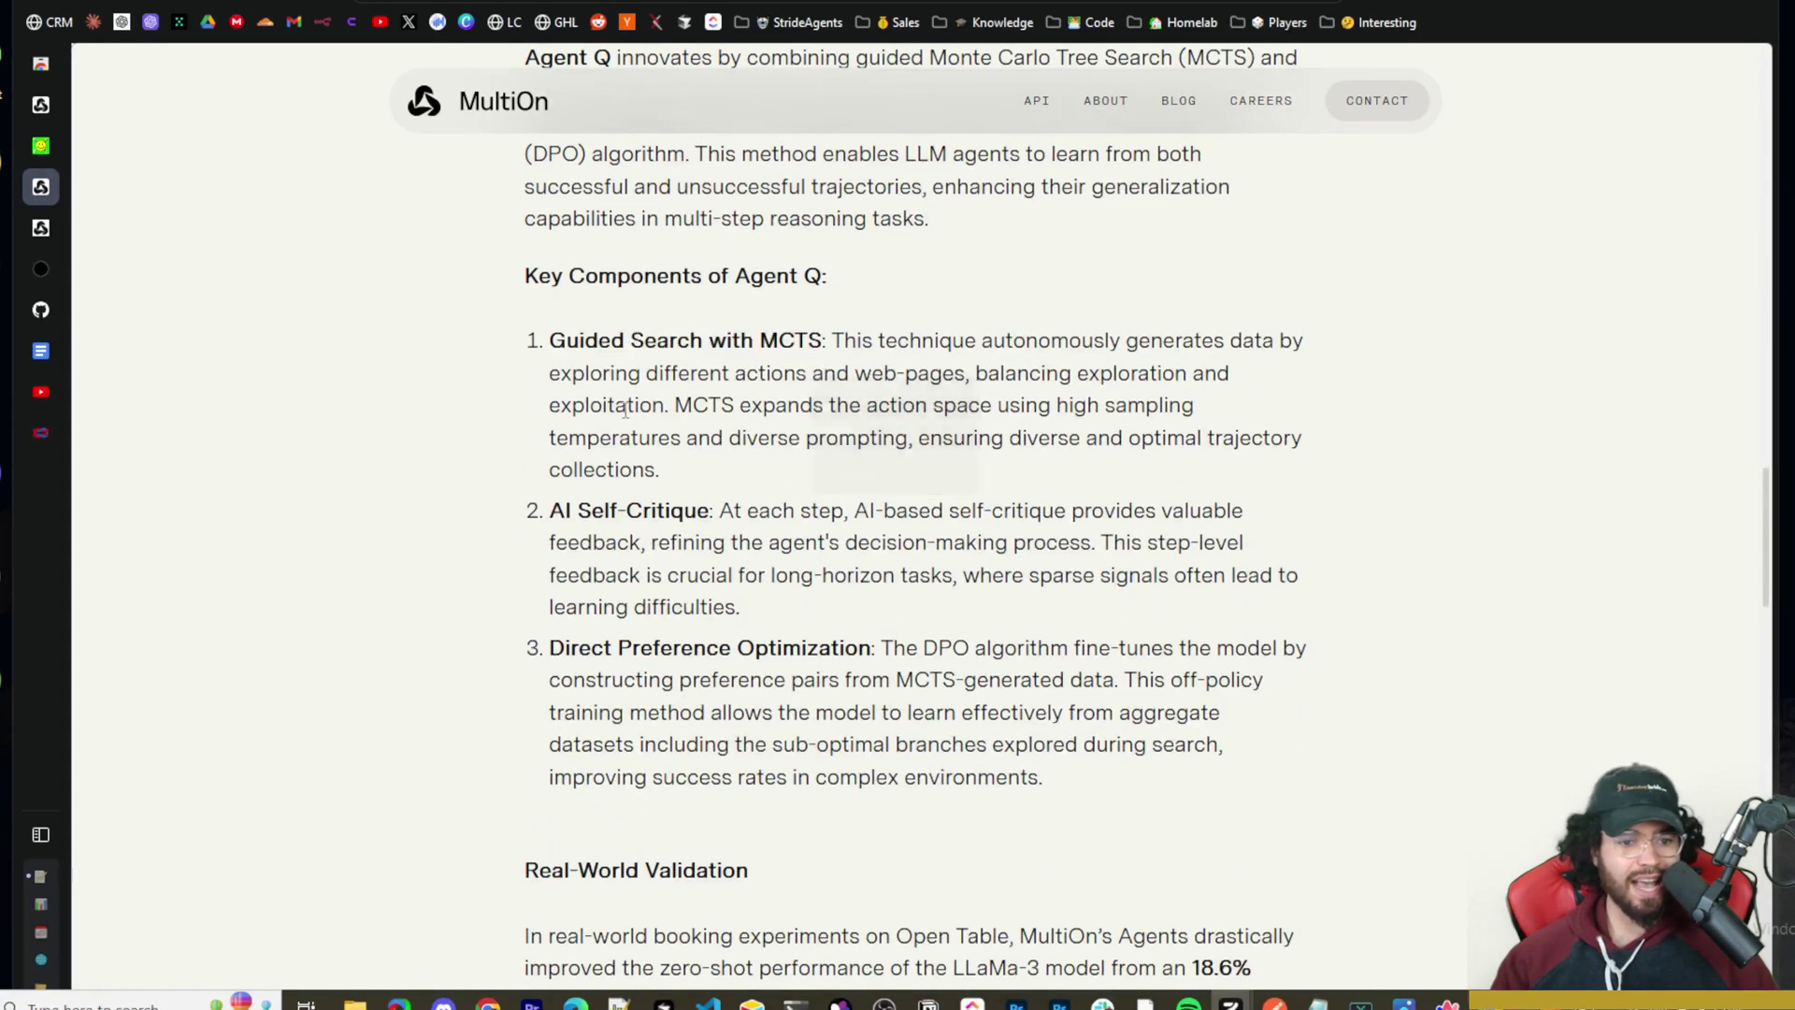
# Step: Read on through Real-World Validation and Conclusion, then switch to the research paper PDF
pyautogui.scroll(-2, 900, 483)
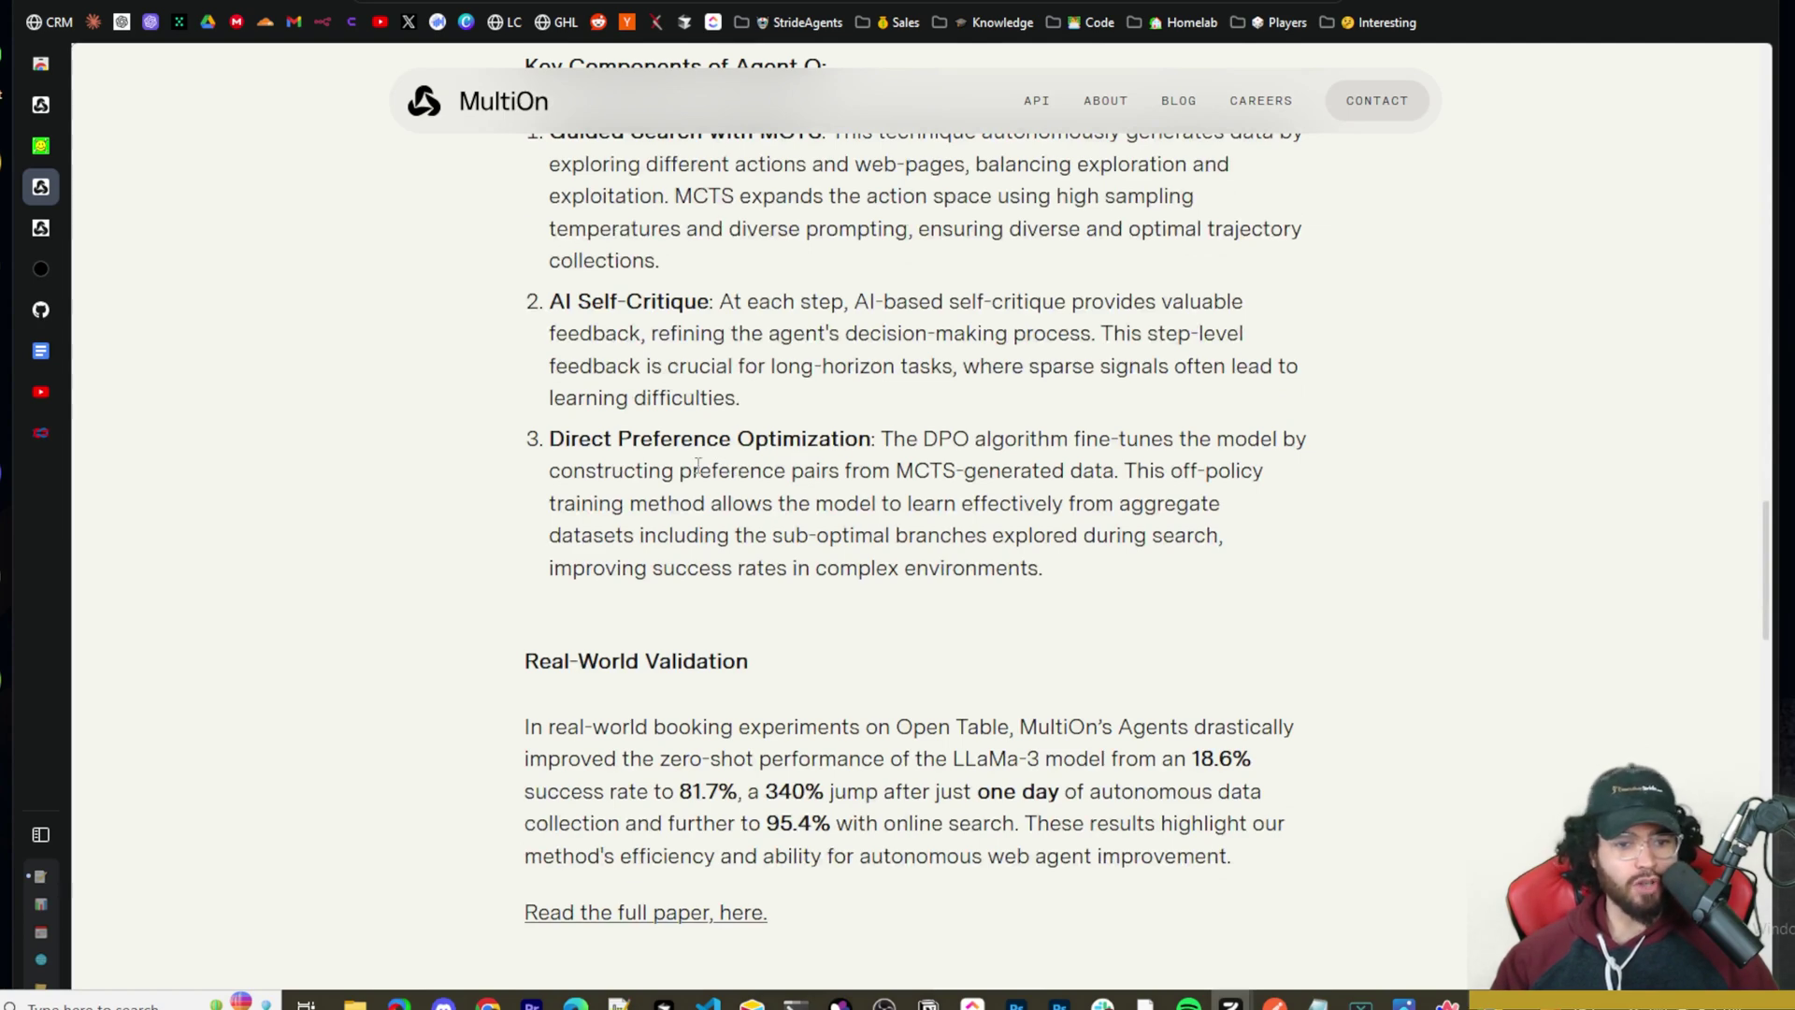
pyautogui.scroll(-4, 730, 475)
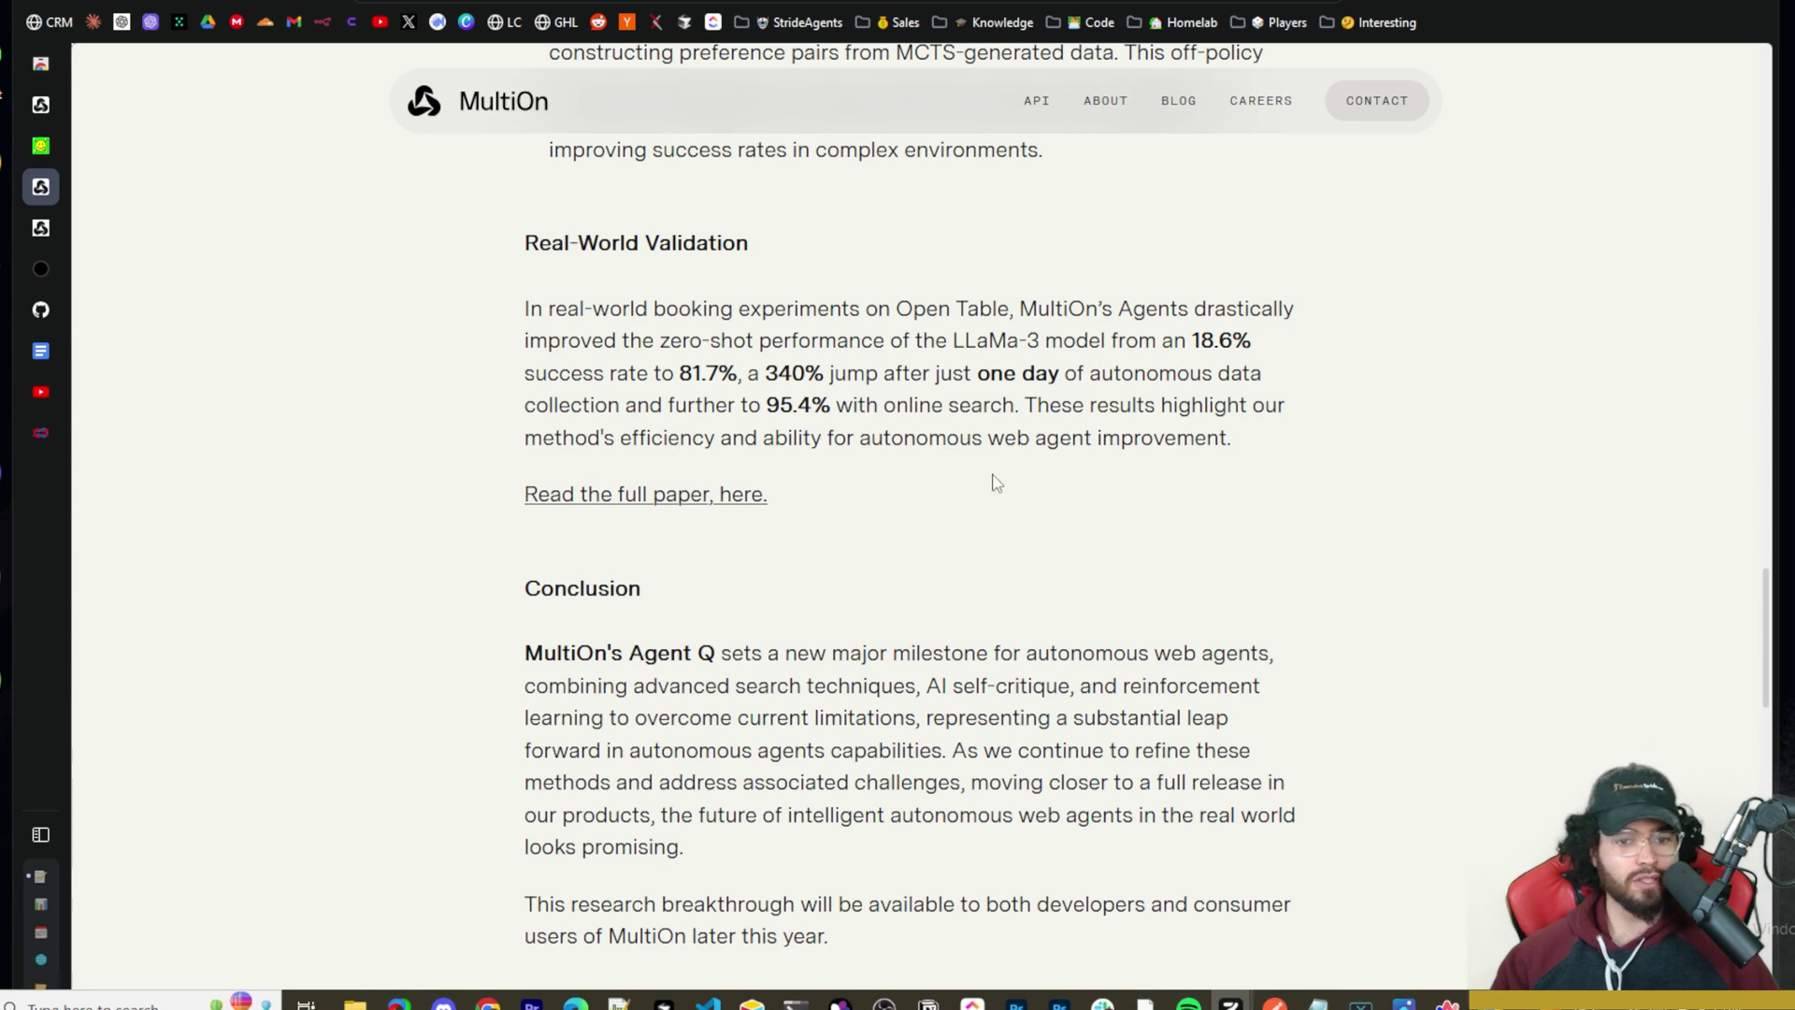
pyautogui.scroll(-2, 789, 530)
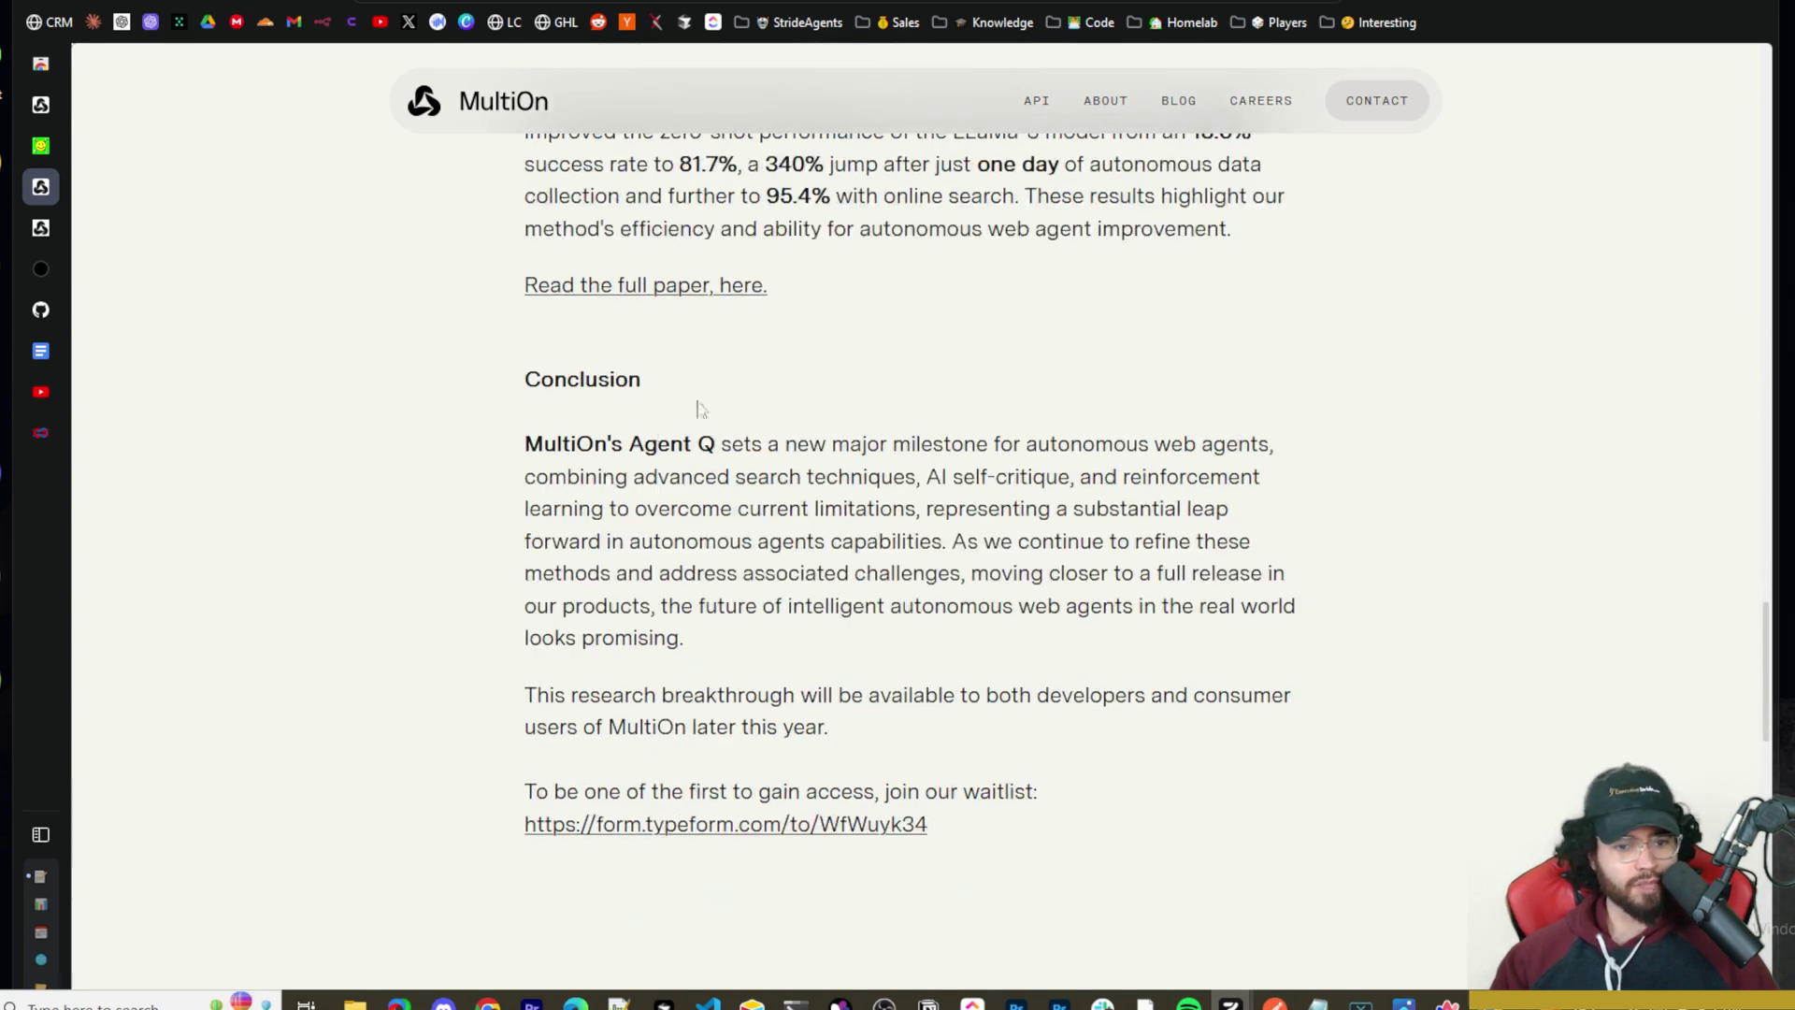
pyautogui.hotkey('ctrl', 'shift', 'Tab')
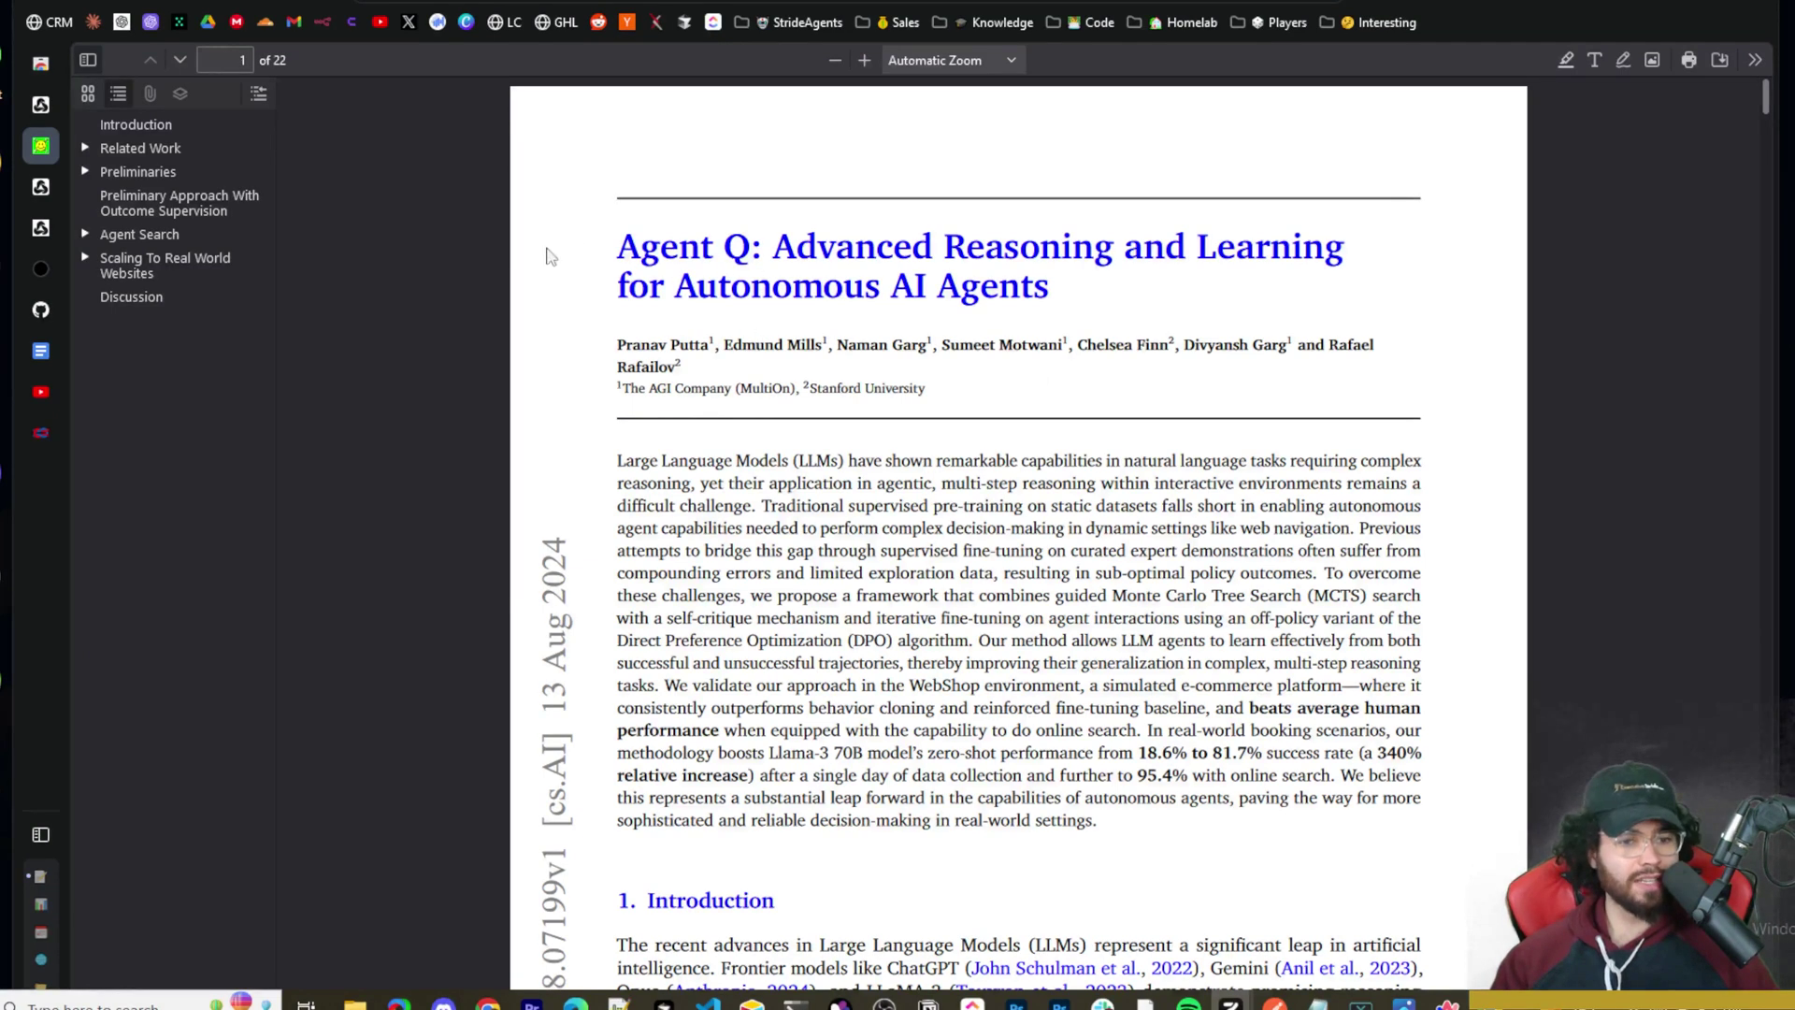
# Step: Skim the Agent Q paper, highlighting its title and scrolling down toward page 7
pyautogui.moveTo(679, 253); pyautogui.dragTo(1096, 250)
pyautogui.moveTo(725, 295); pyautogui.dragTo(935, 290)
pyautogui.scroll(-15, 935, 299)
pyautogui.scroll(-20, 1055, 476)
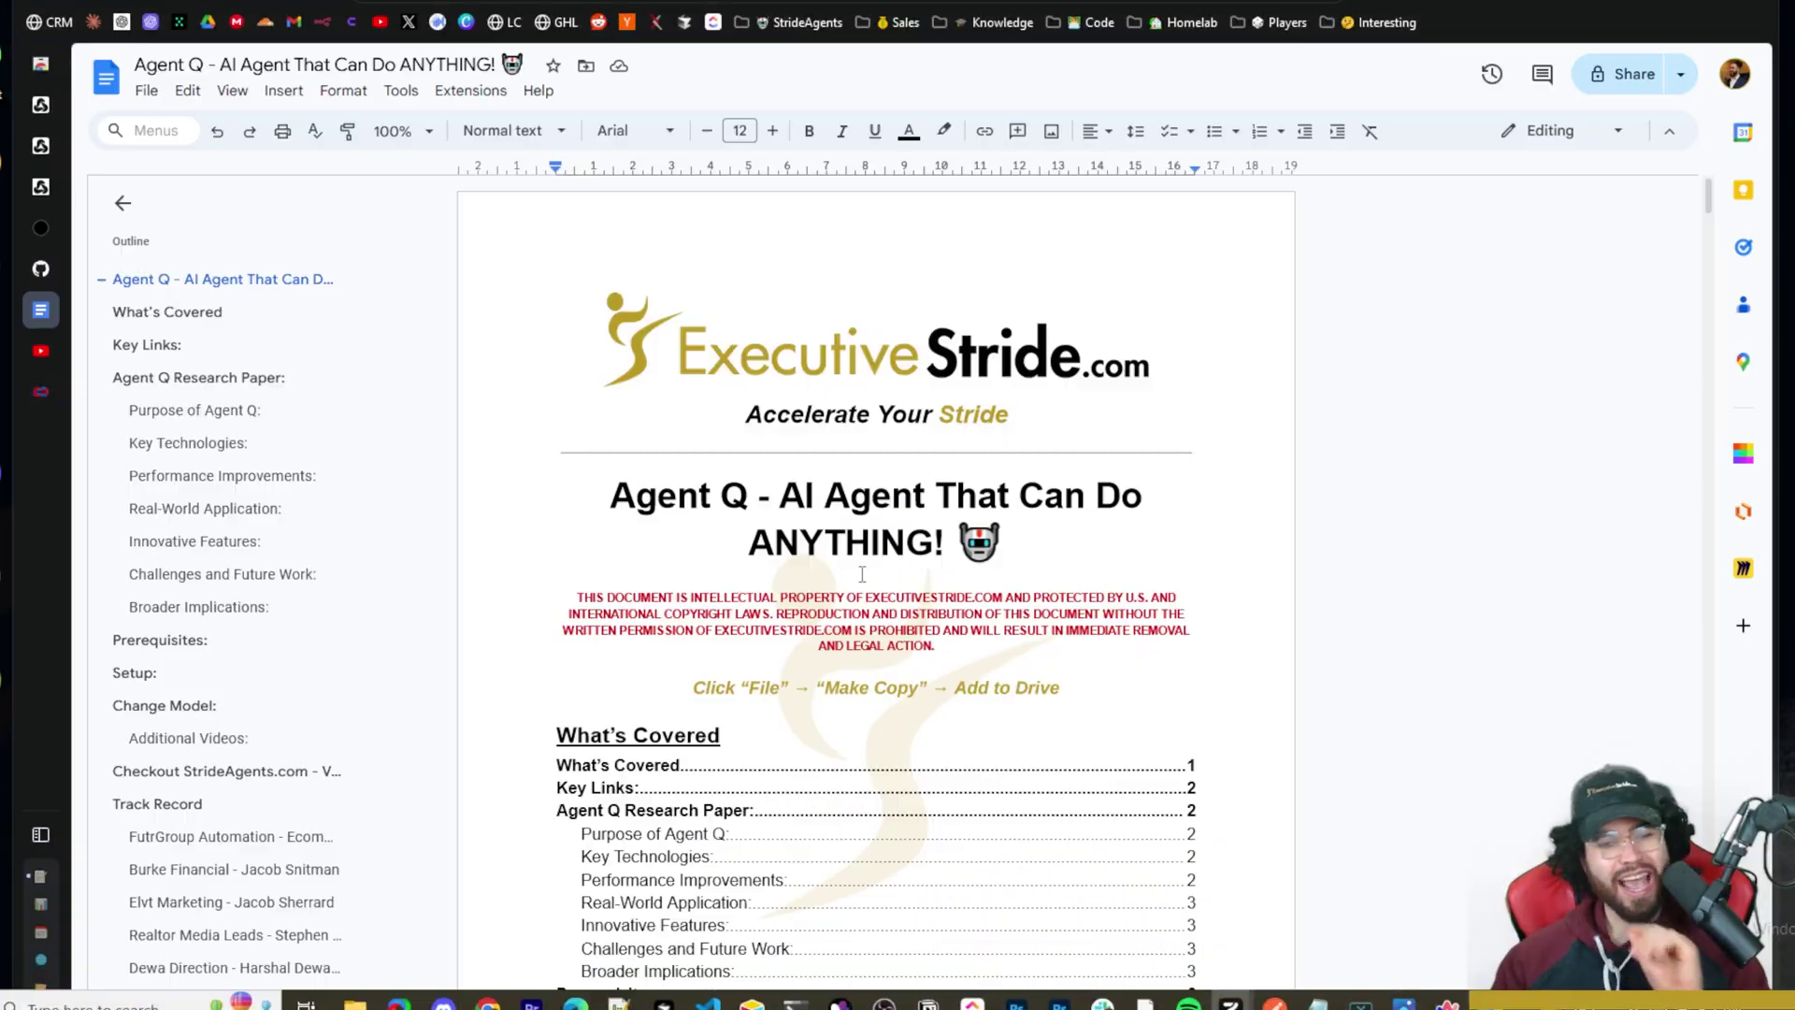
pyautogui.scroll(-9, 929, 587)
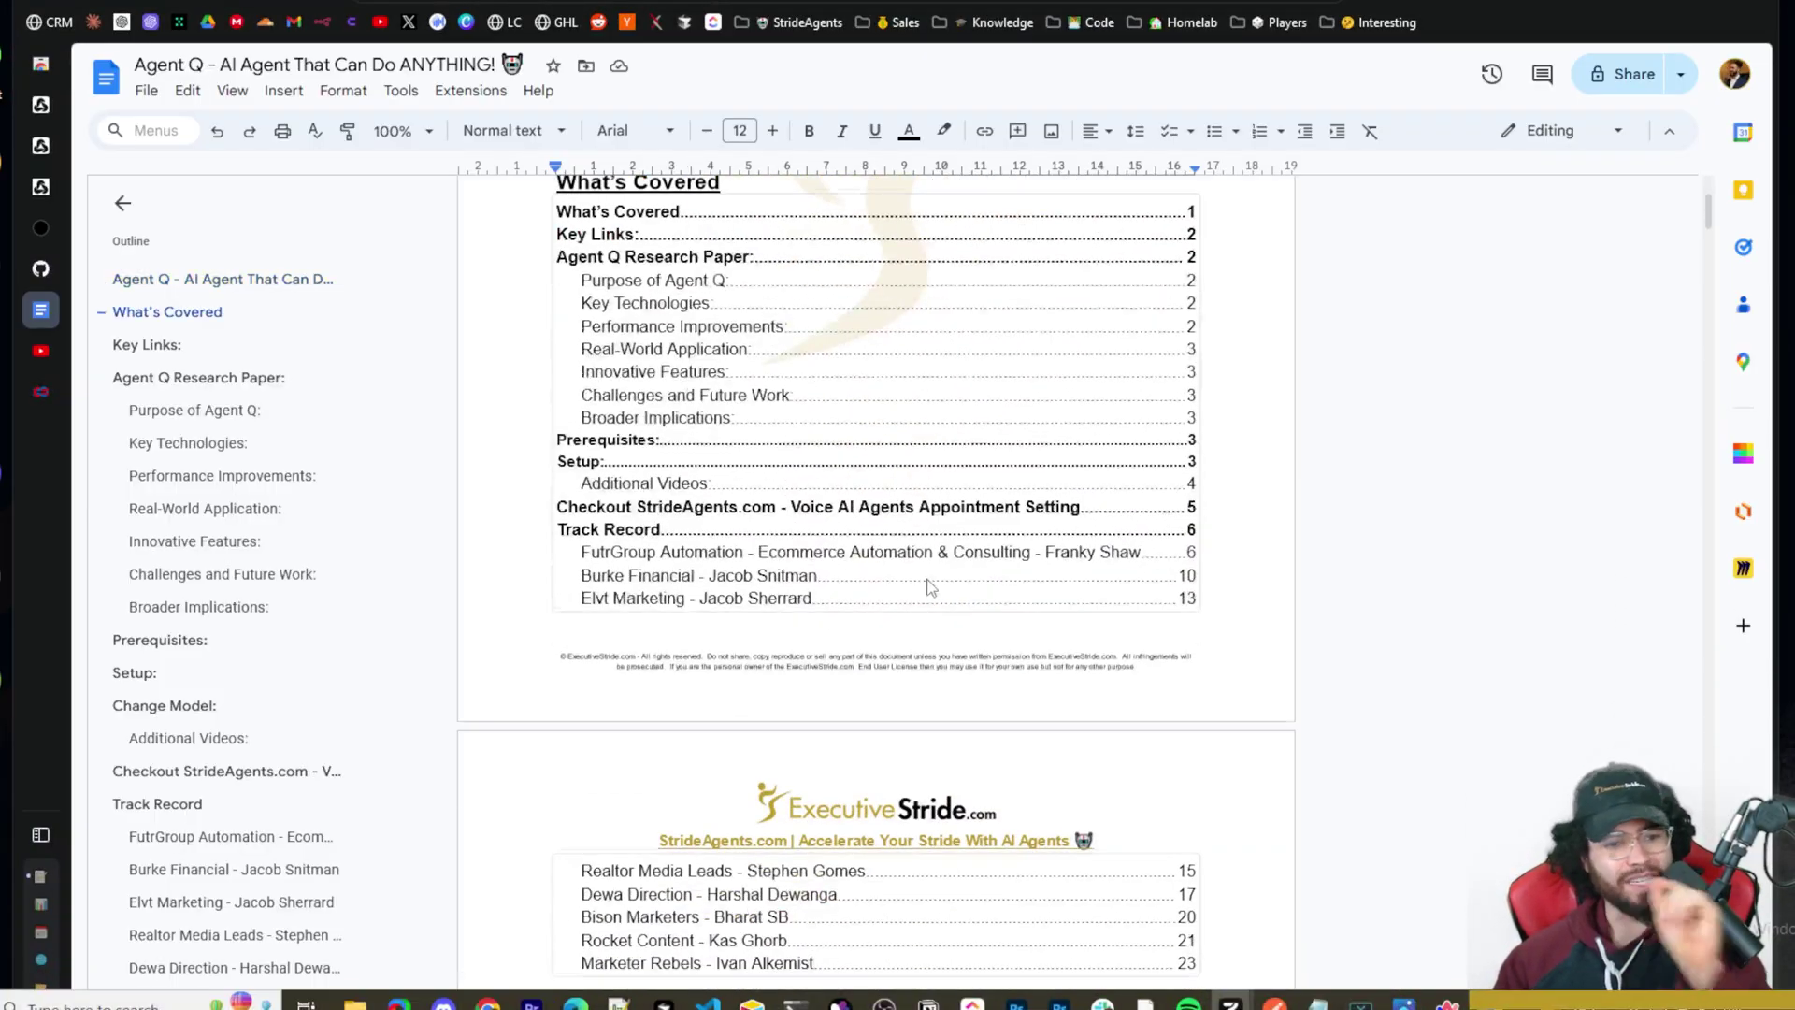
pyautogui.scroll(-3, 925, 585)
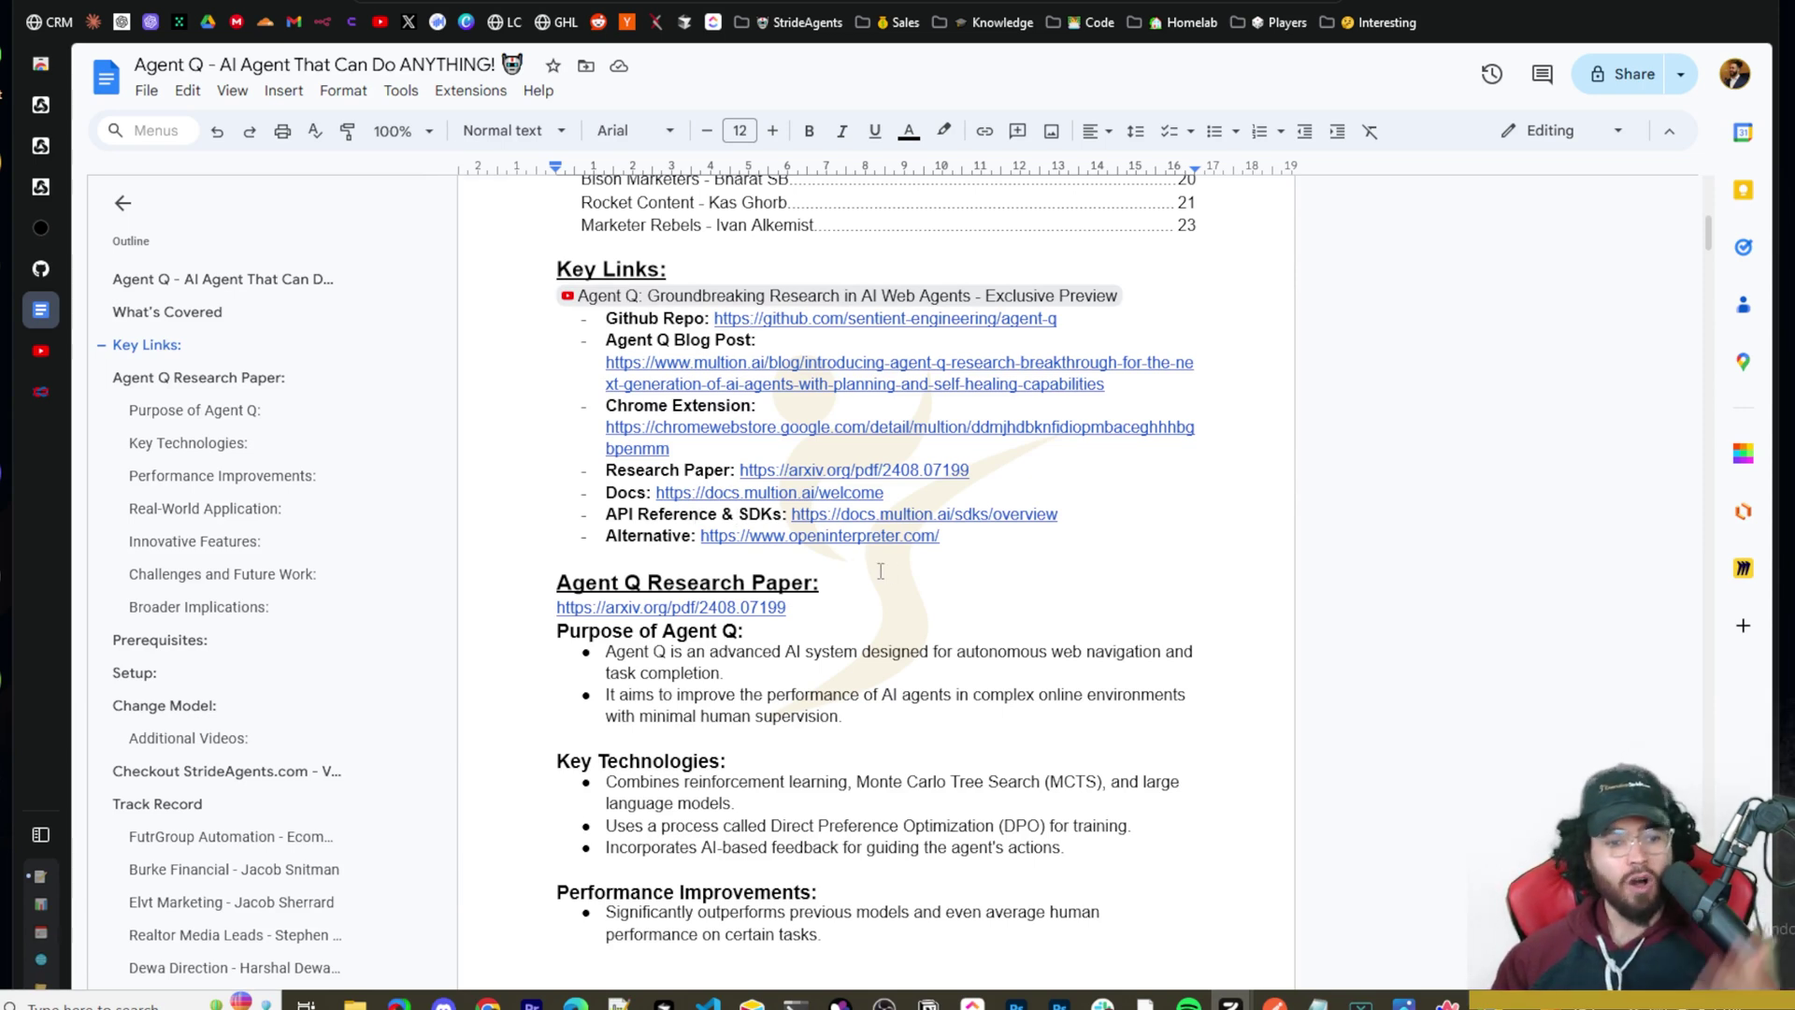
pyautogui.scroll(-2, 881, 571)
pyautogui.scroll(-3, 881, 571)
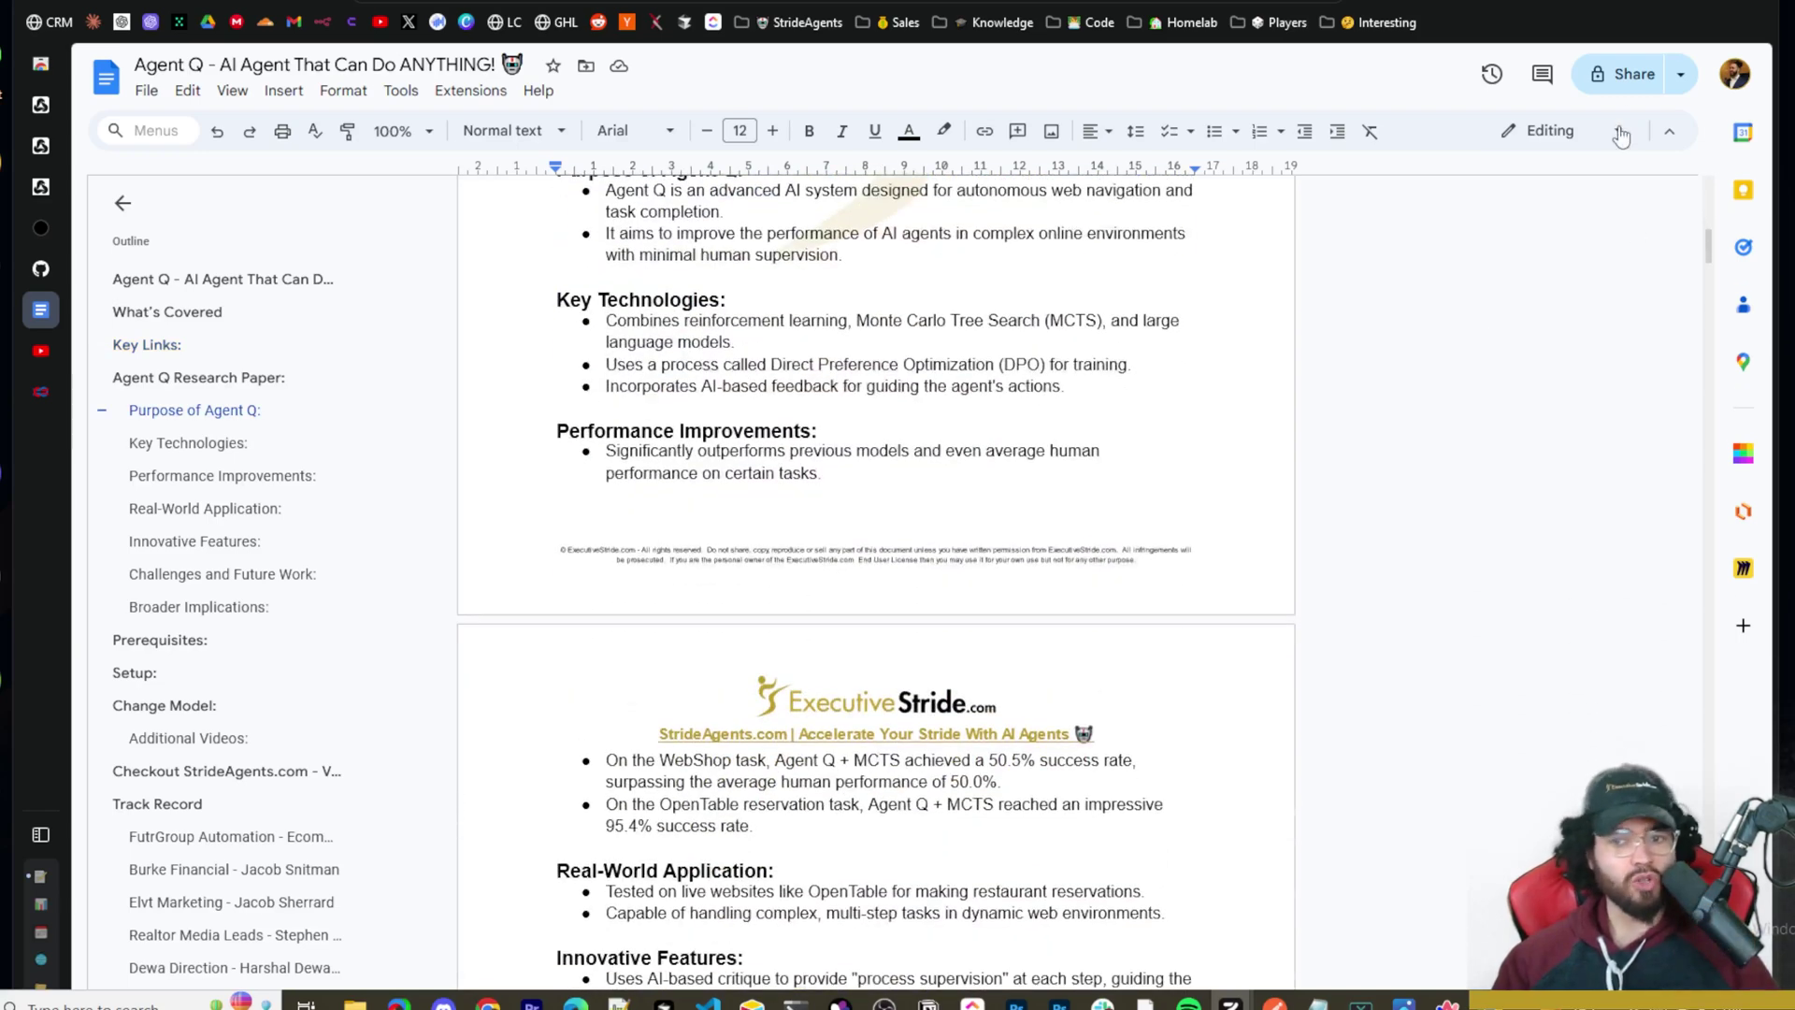
pyautogui.click(1632, 79)
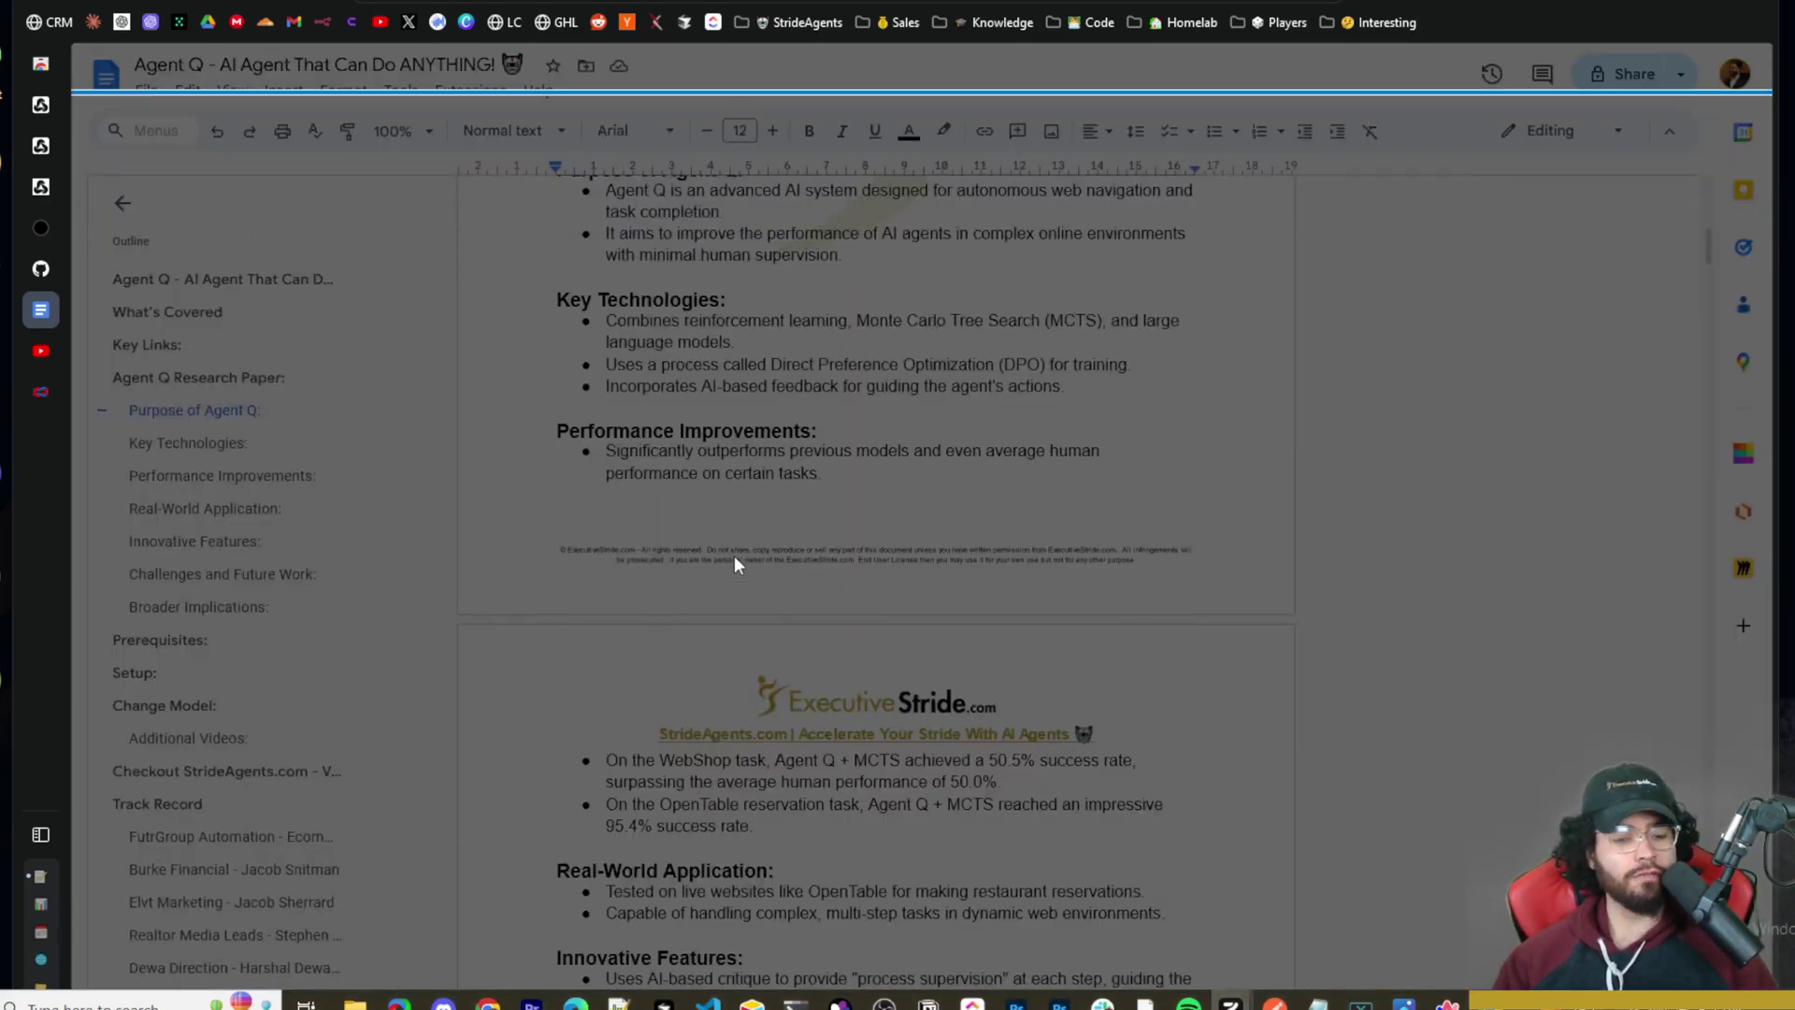
pyautogui.click(765, 621)
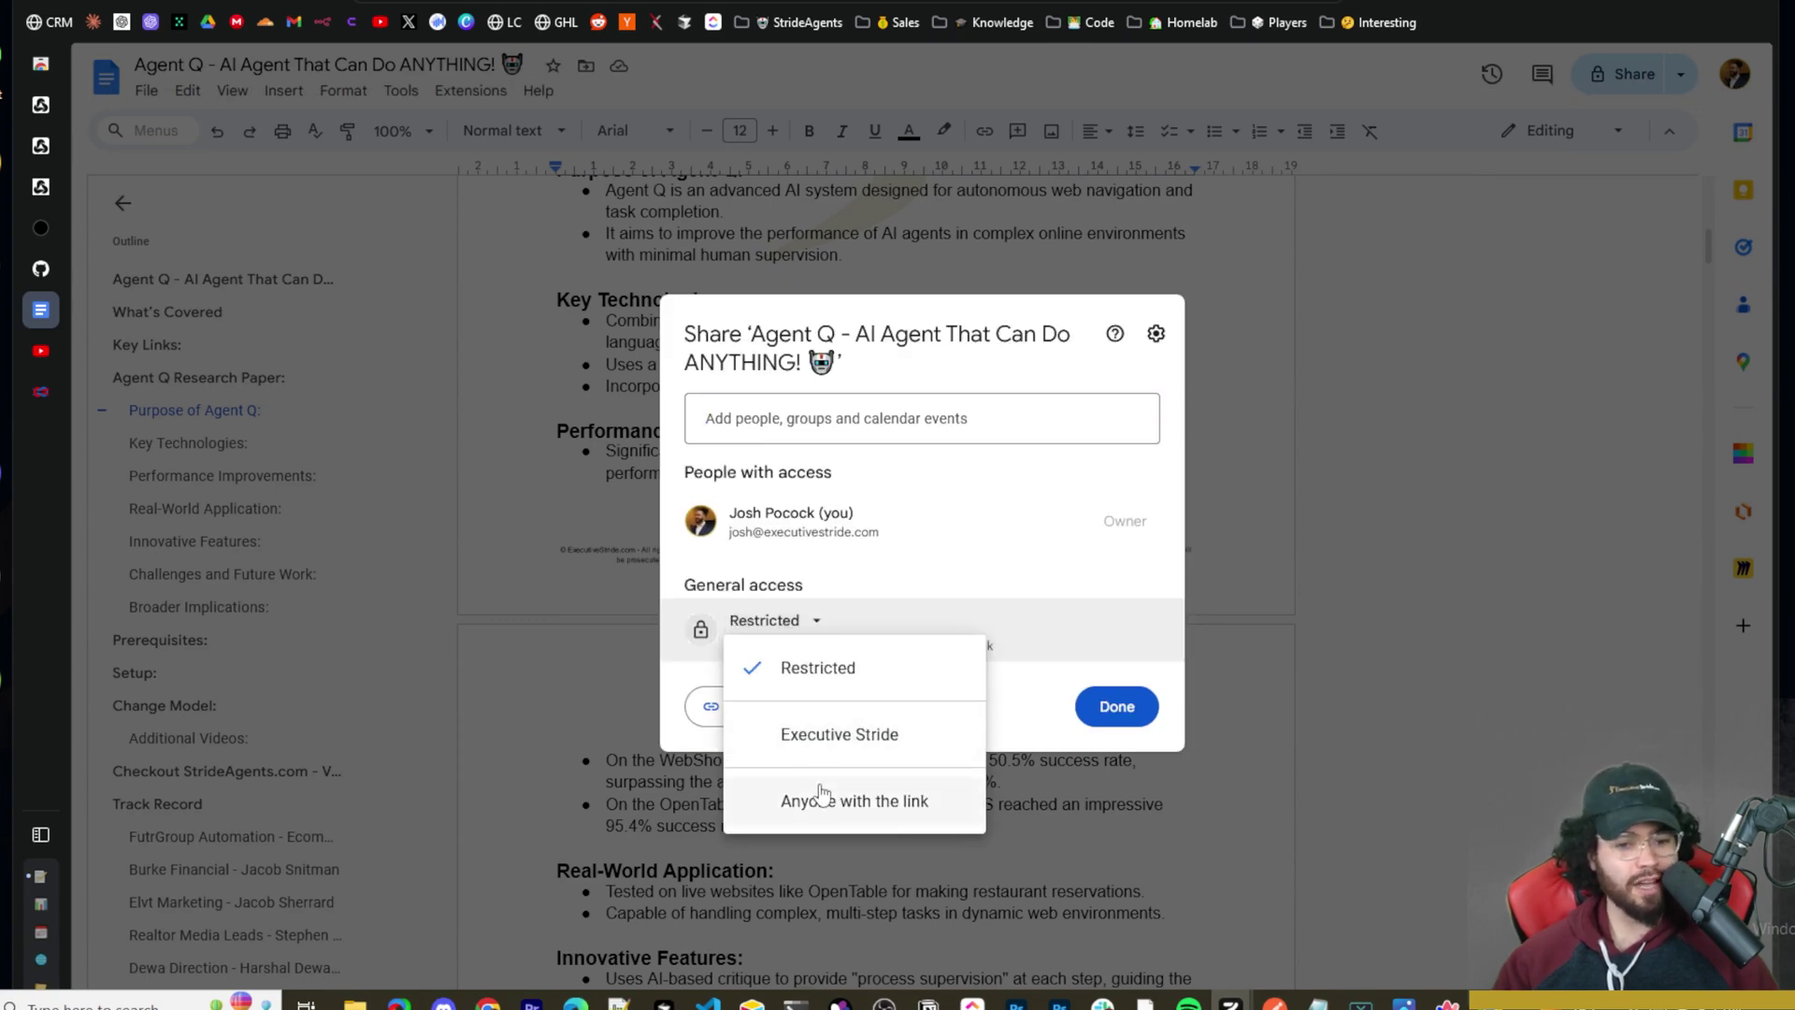
pyautogui.click(822, 797)
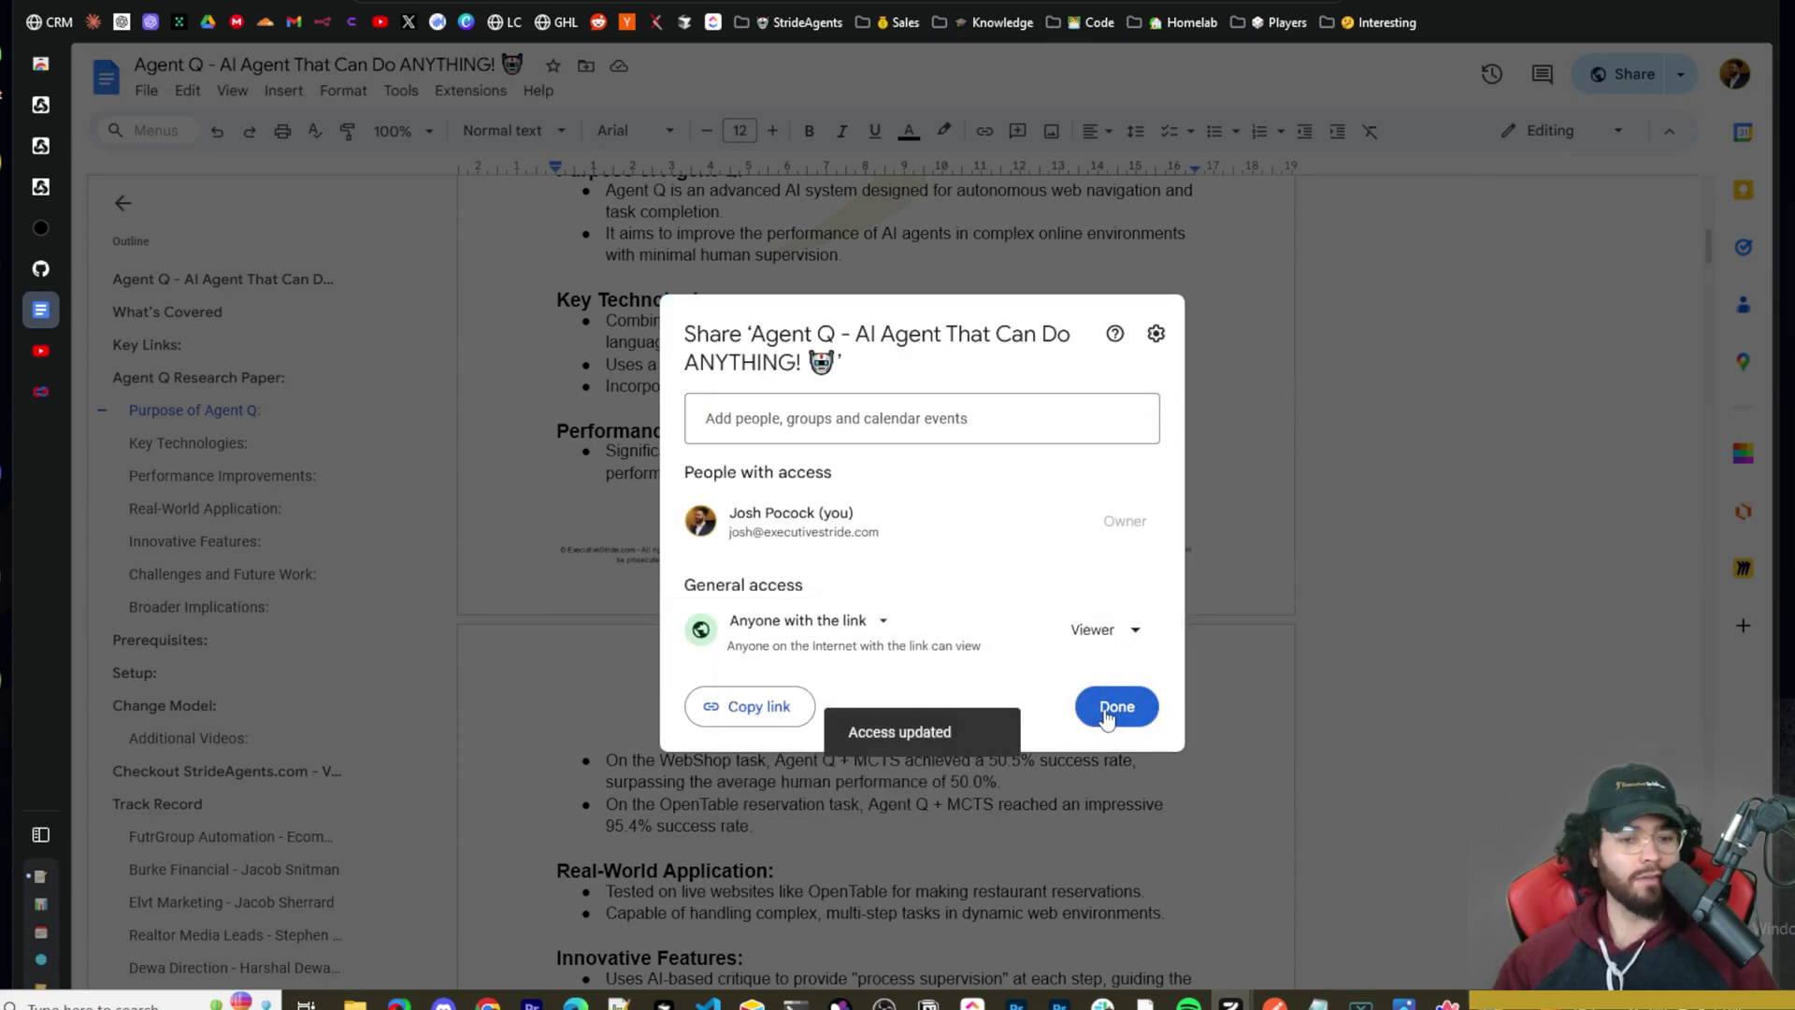
pyautogui.click(1107, 709)
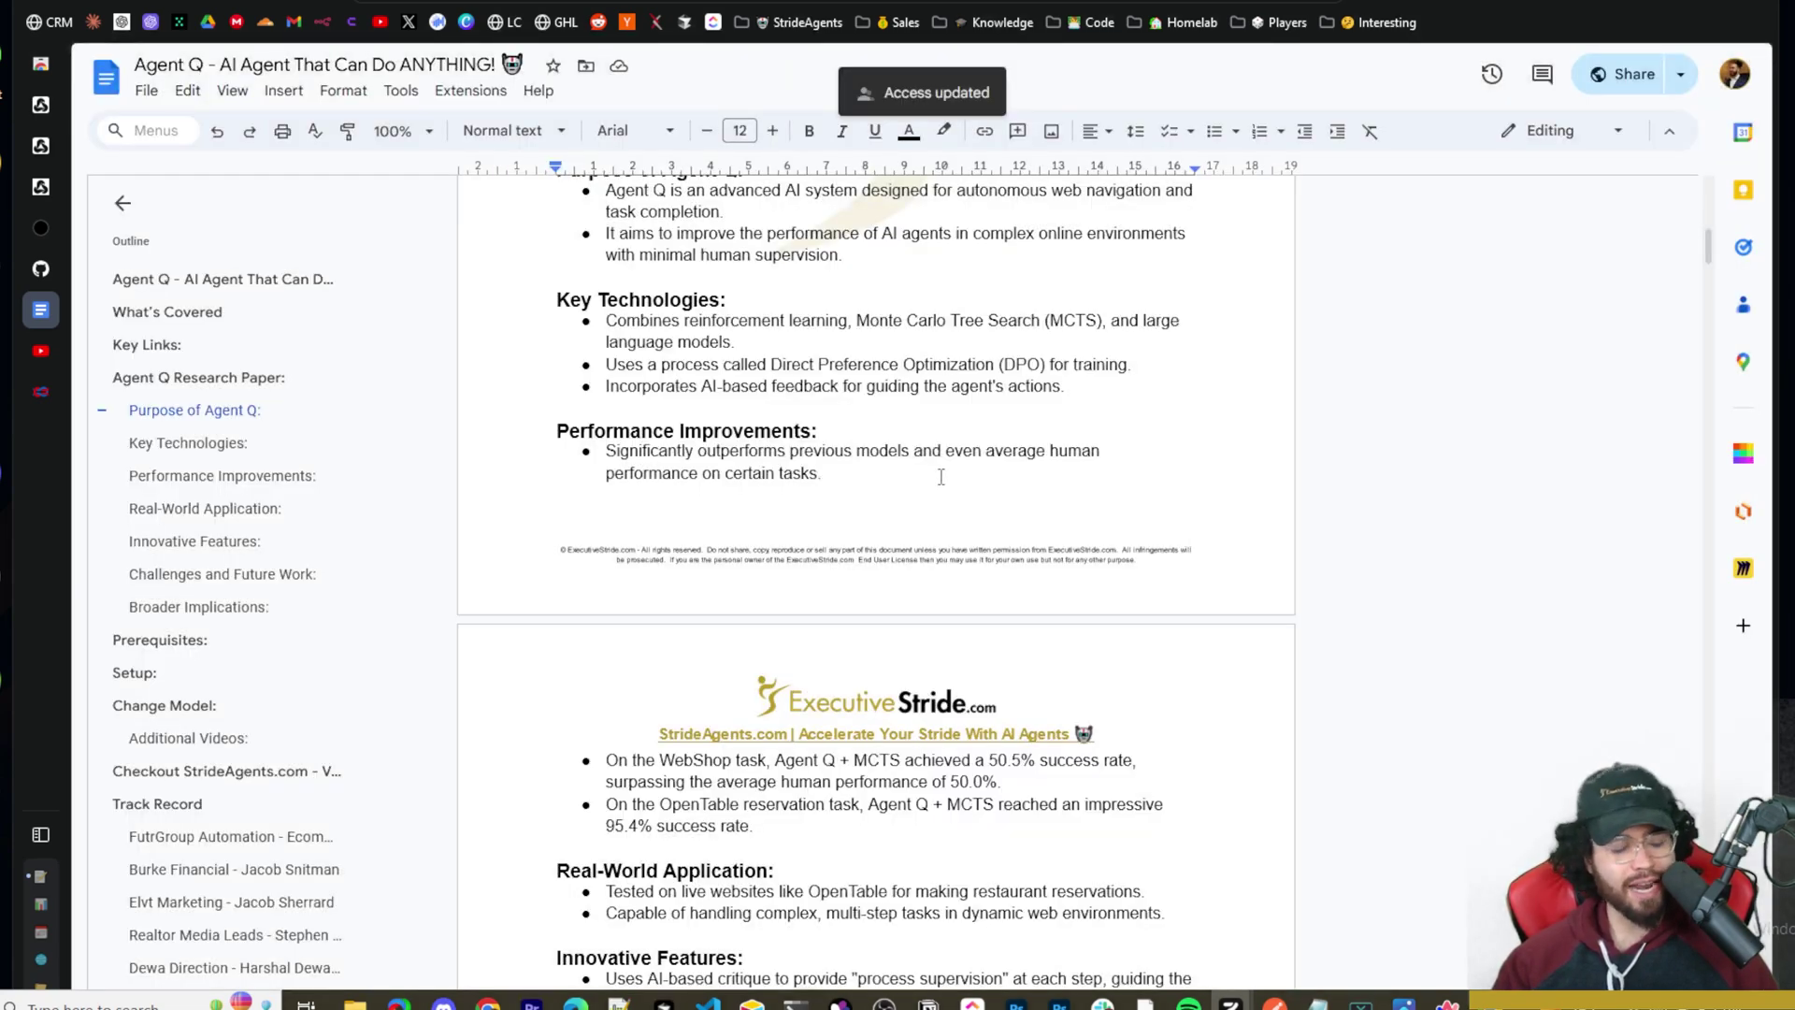
# Step: Review the Purpose of Agent Q section and check its arXiv paper link
pyautogui.scroll(2, 1035, 503)
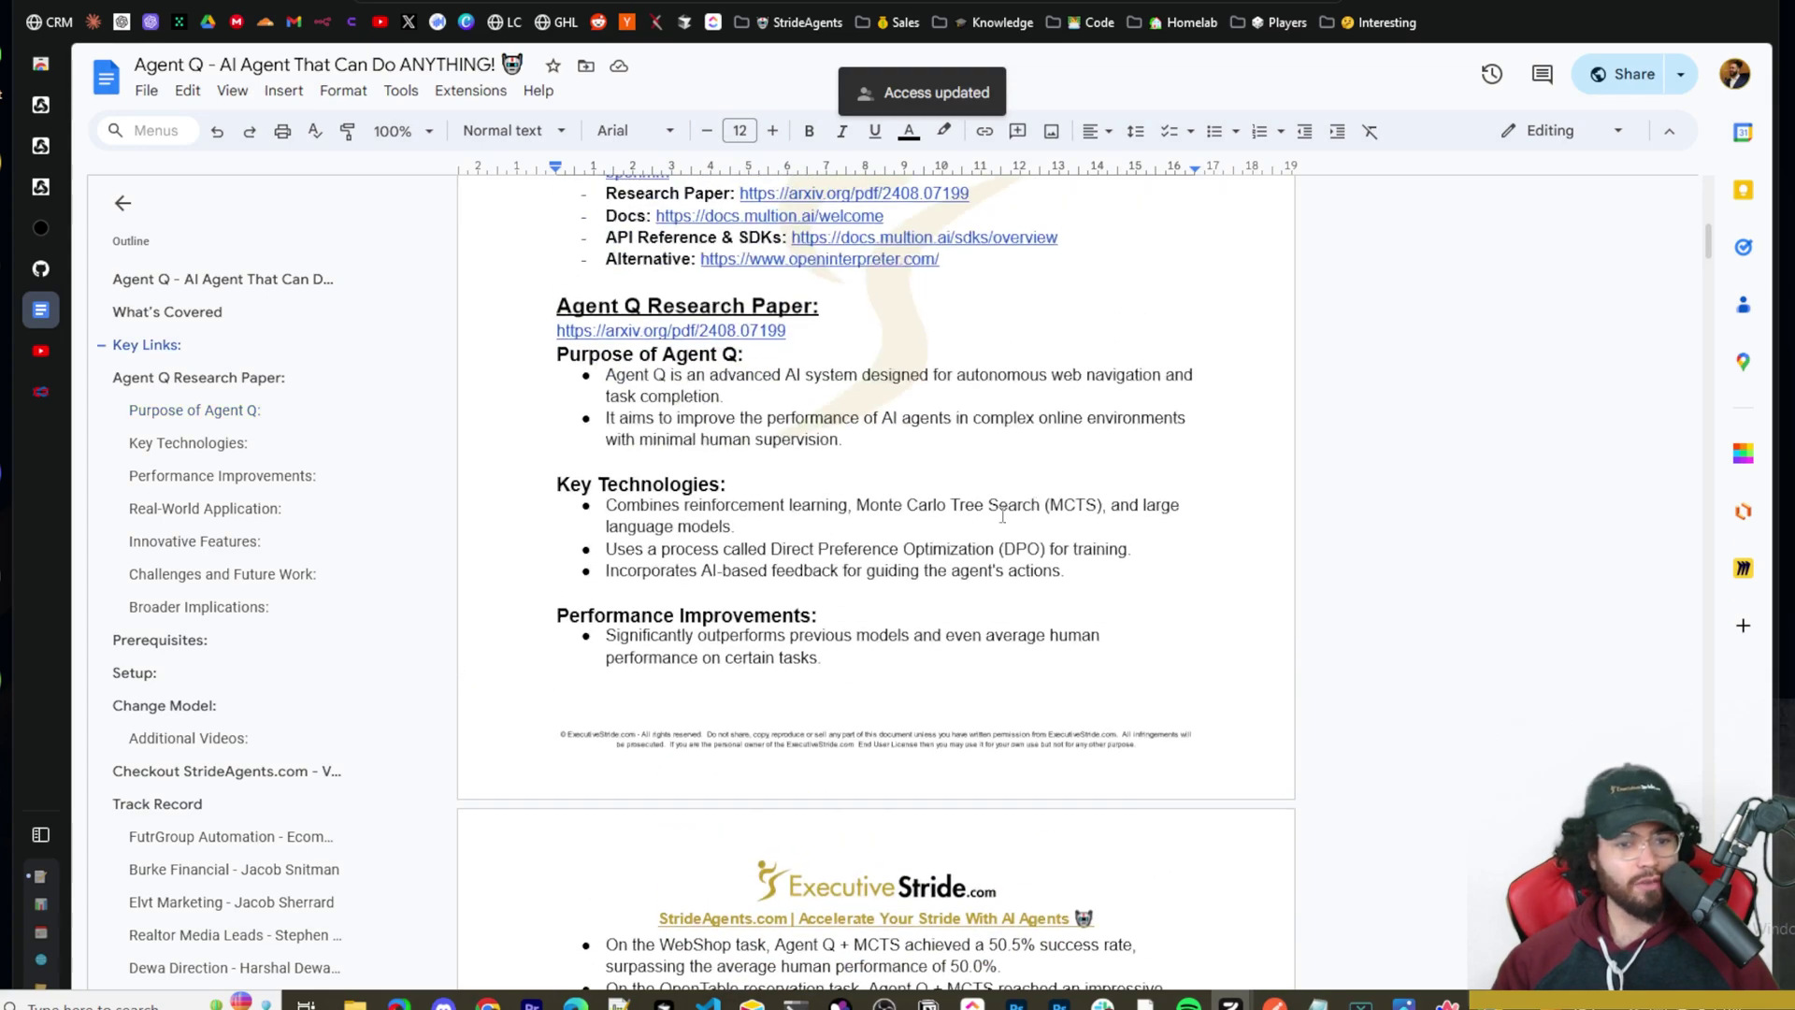
pyautogui.scroll(5, 977, 516)
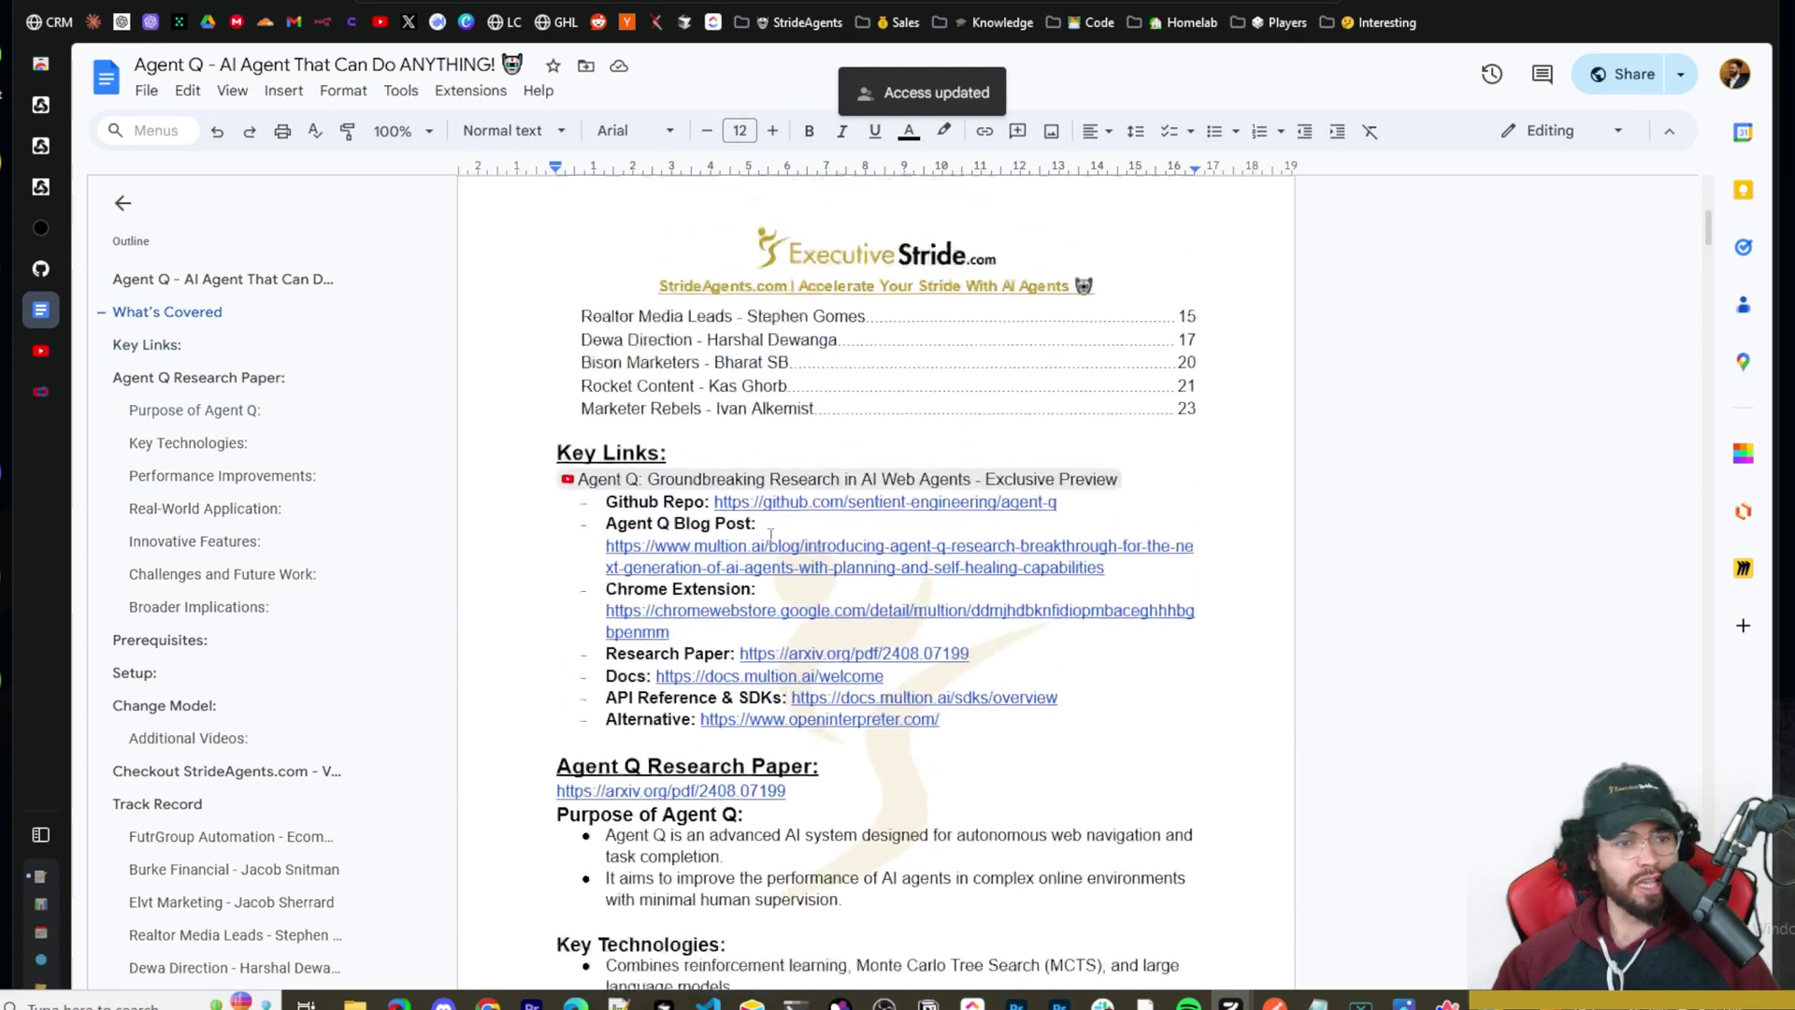
pyautogui.scroll(-5, 762, 536)
pyautogui.scroll(2, 425, 426)
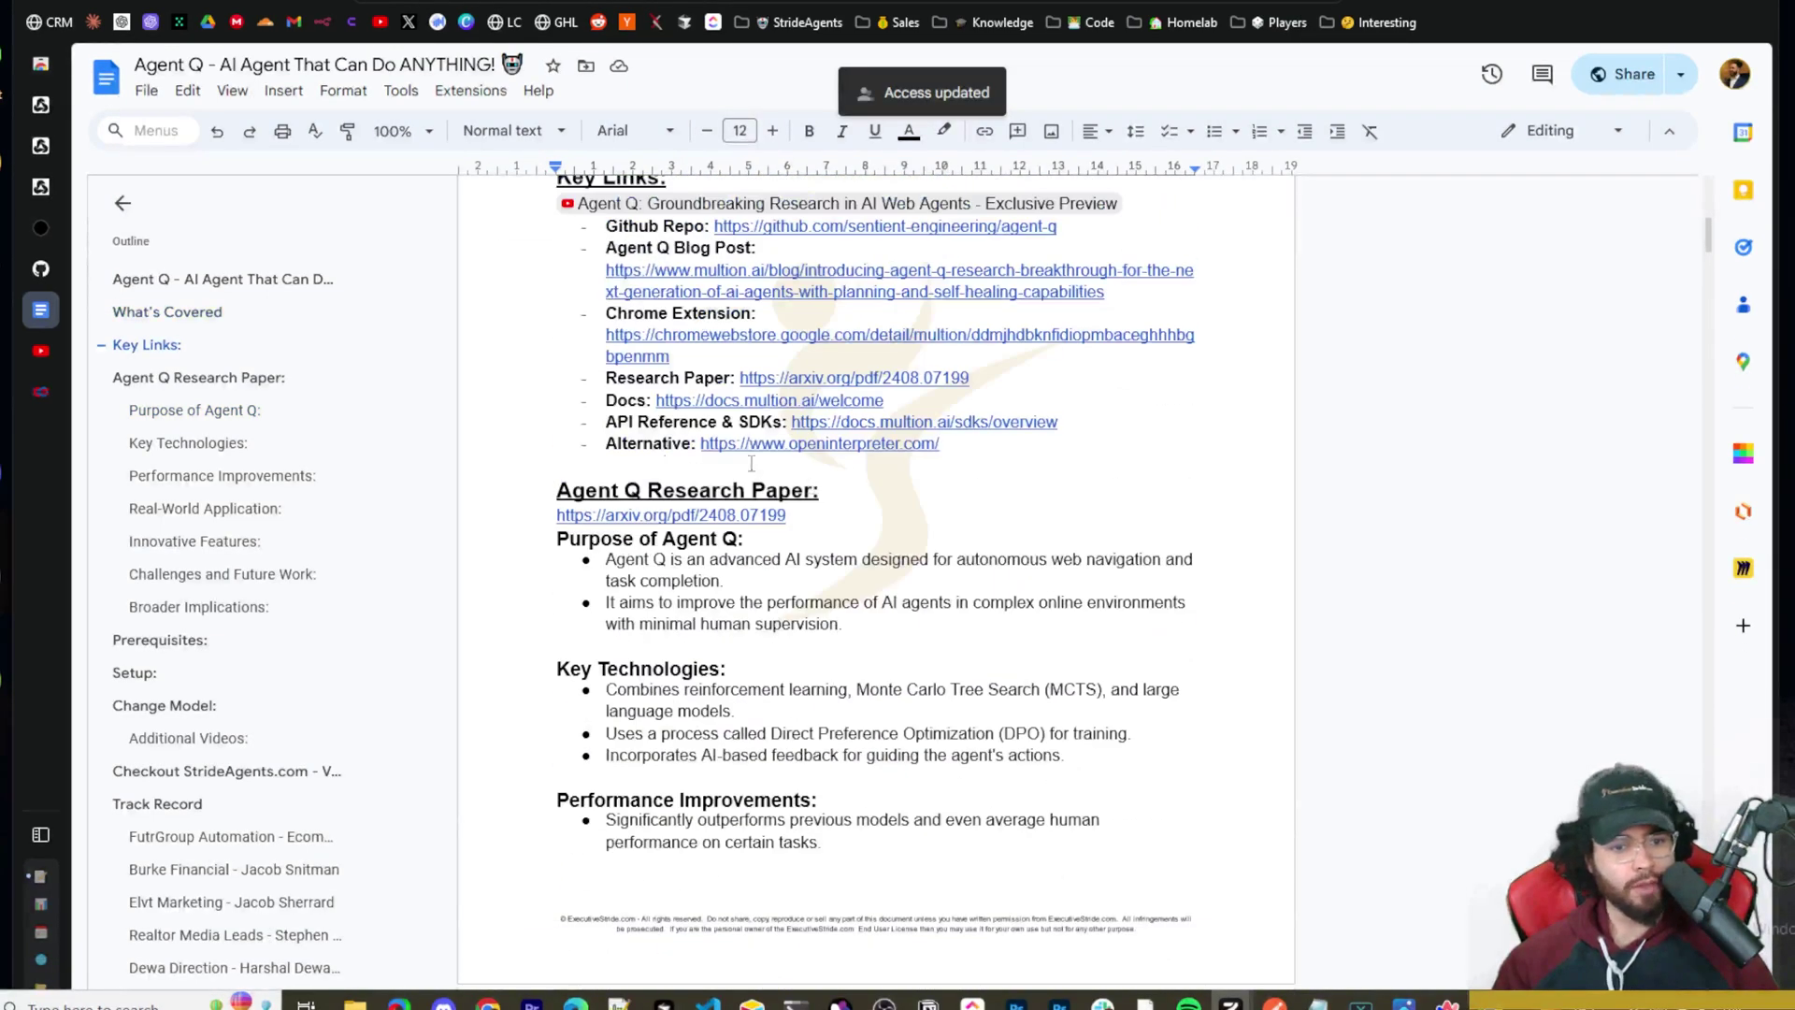
pyautogui.scroll(-2, 667, 449)
pyautogui.moveTo(558, 353); pyautogui.dragTo(827, 460)
pyautogui.scroll(-2, 740, 472)
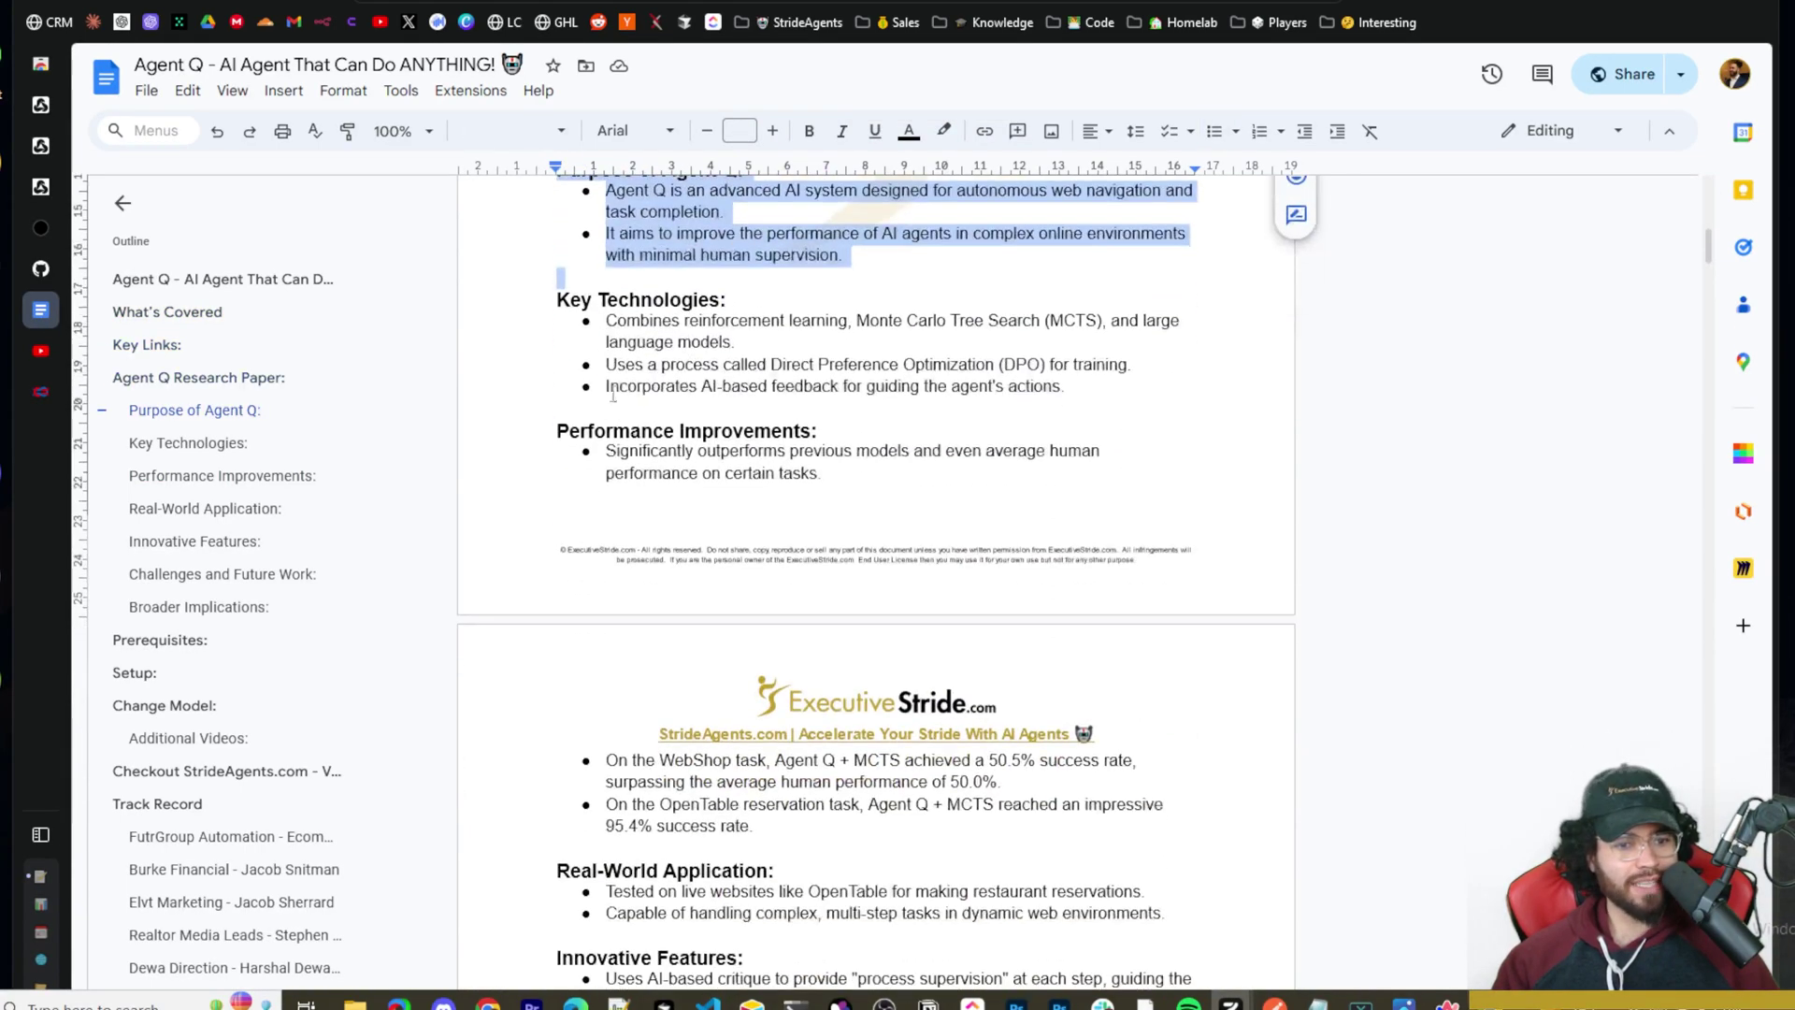
pyautogui.scroll(2, 739, 472)
pyautogui.click(622, 330)
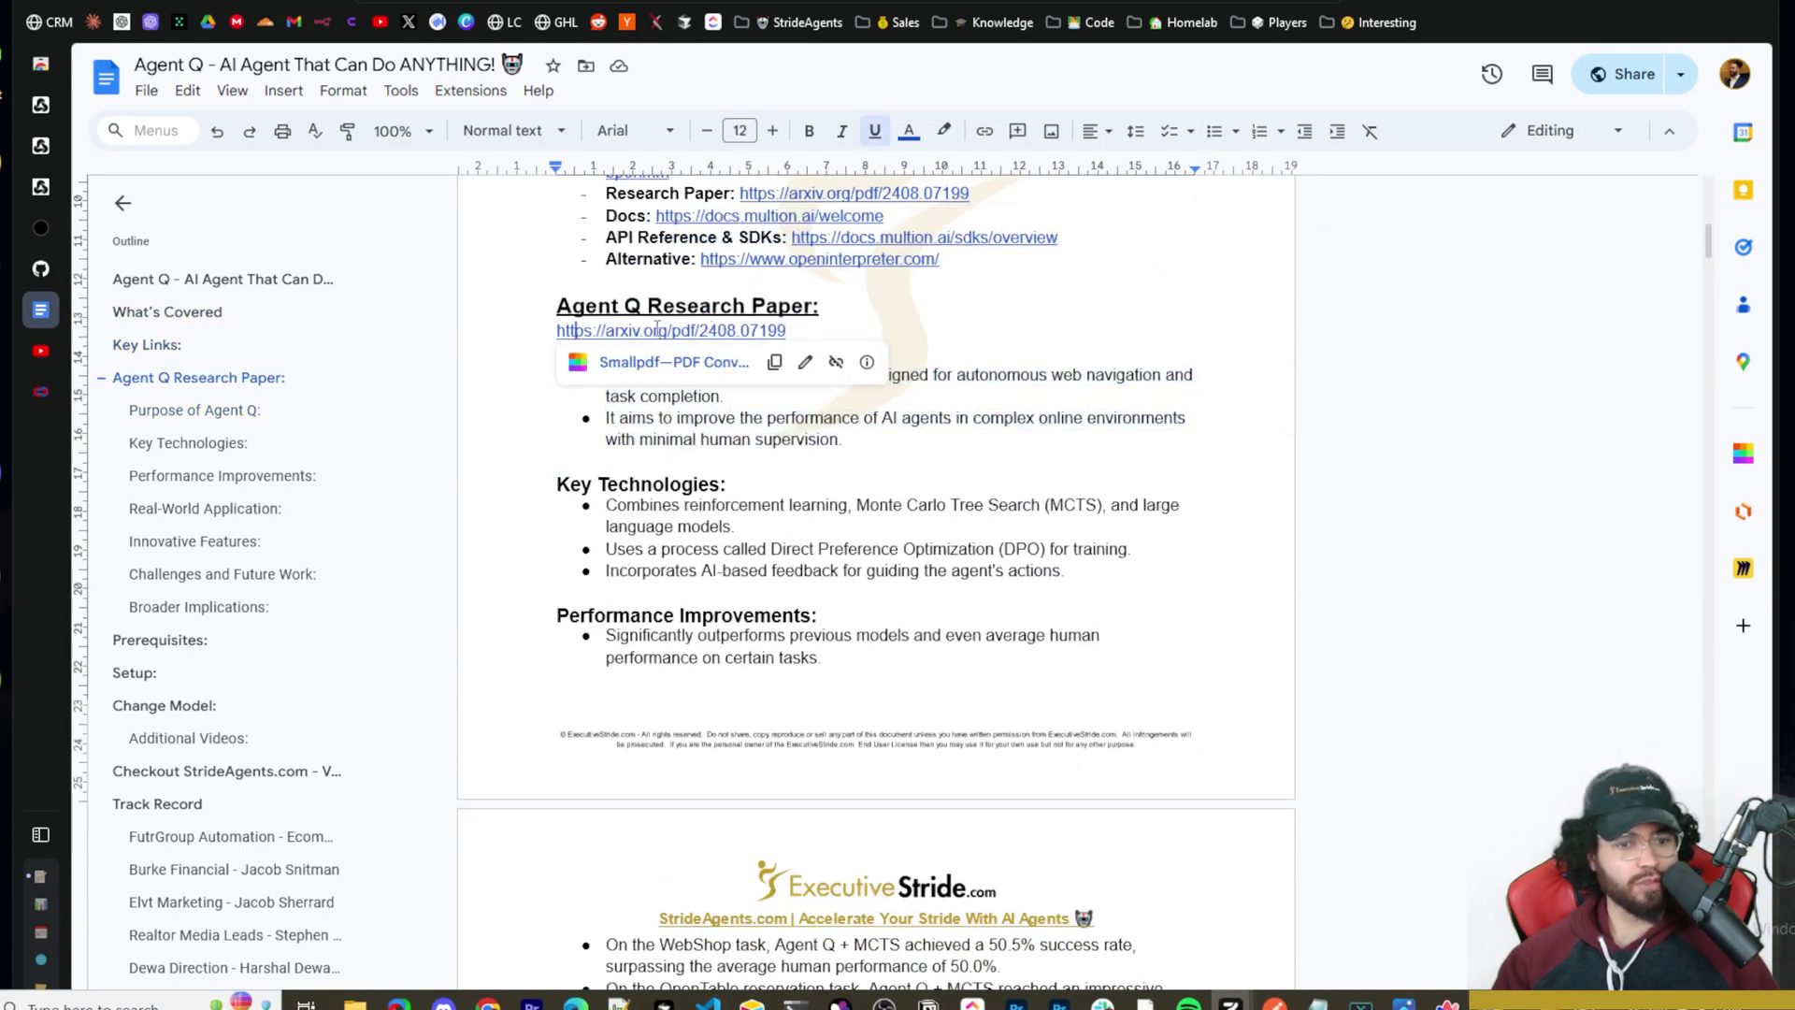
pyautogui.click(976, 374)
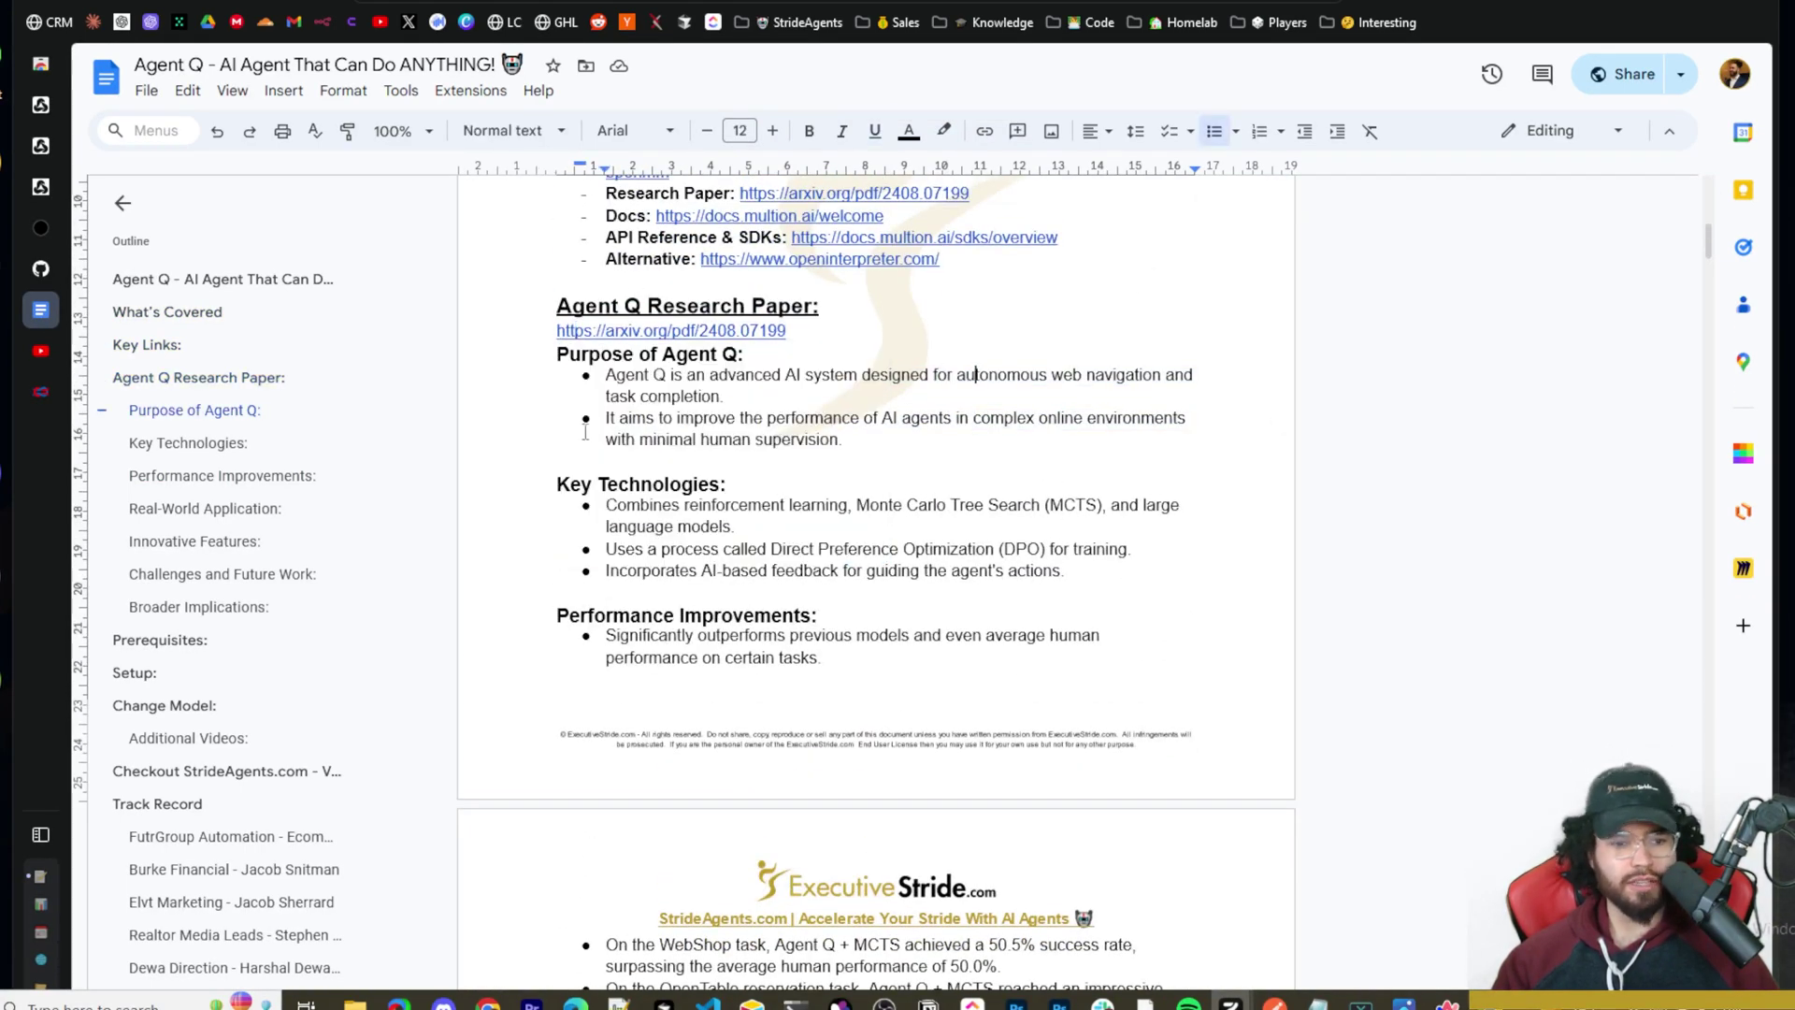
# Step: Scroll through the guide until the Key Links section is in view
pyautogui.scroll(-4, 504, 264)
pyautogui.scroll(-2, 585, 453)
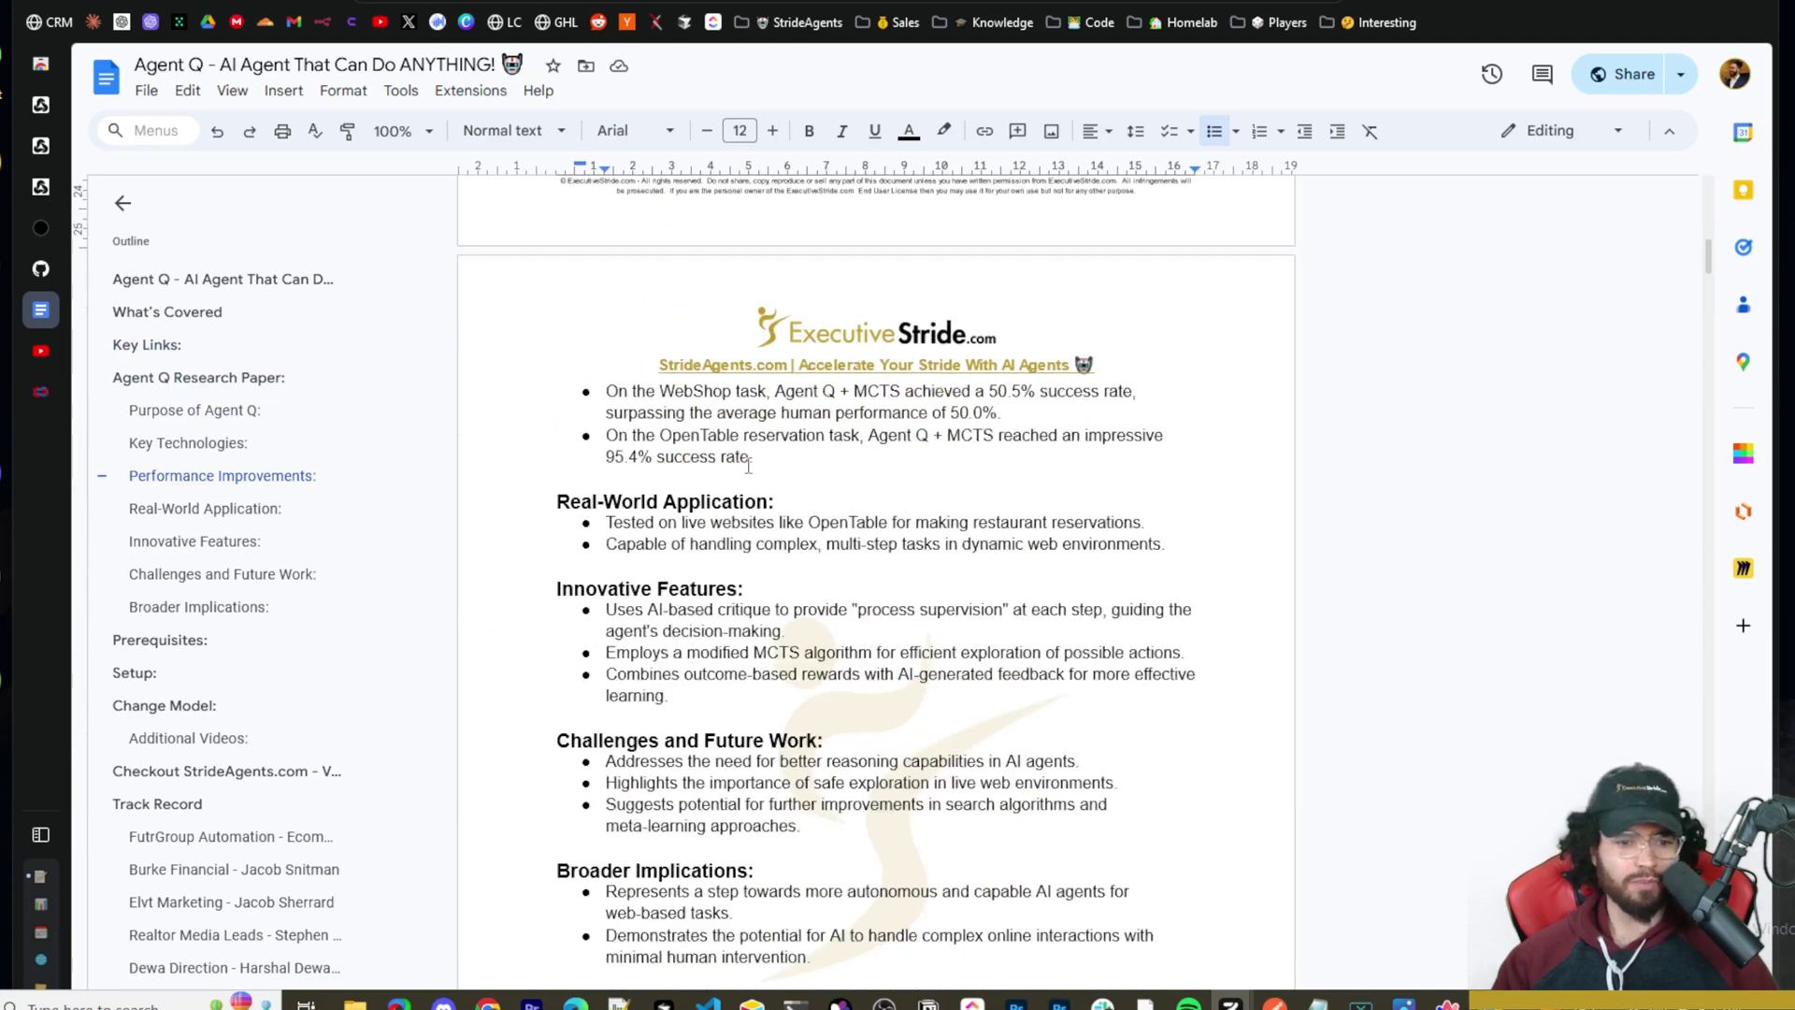
pyautogui.scroll(6, 710, 467)
pyautogui.scroll(-5, 739, 459)
pyautogui.scroll(-2, 739, 458)
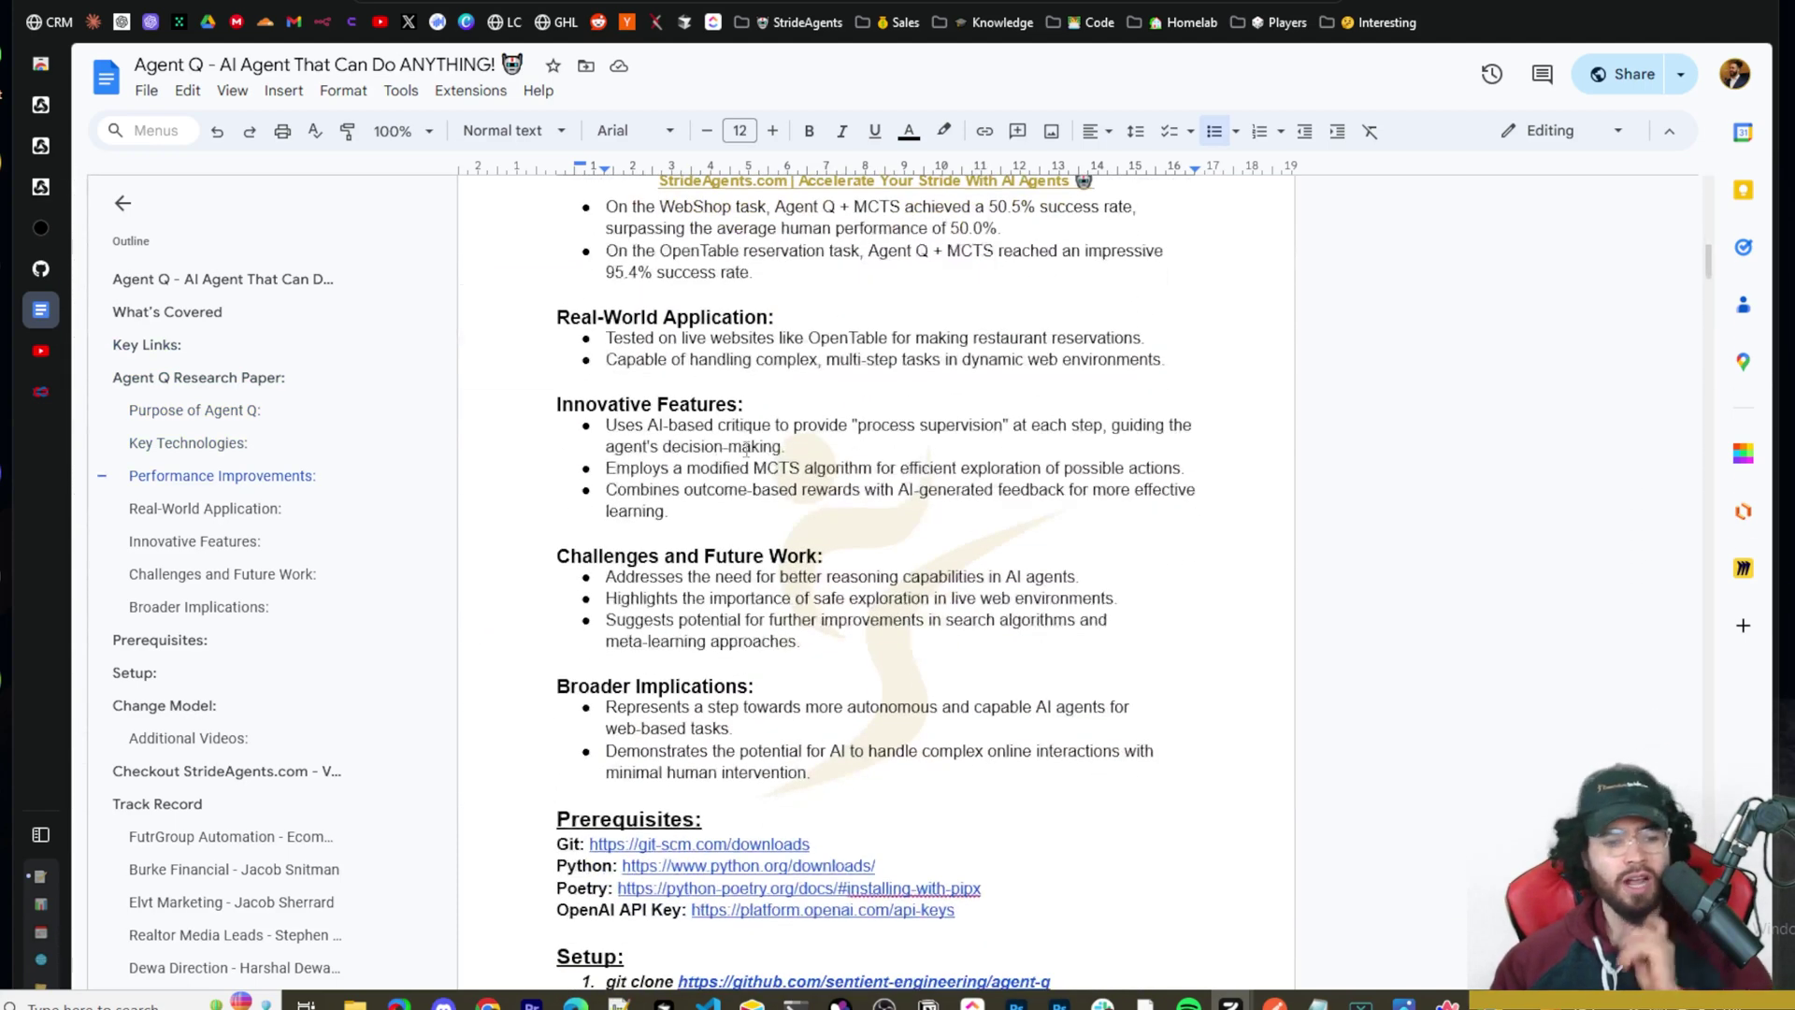
pyautogui.scroll(4, 748, 486)
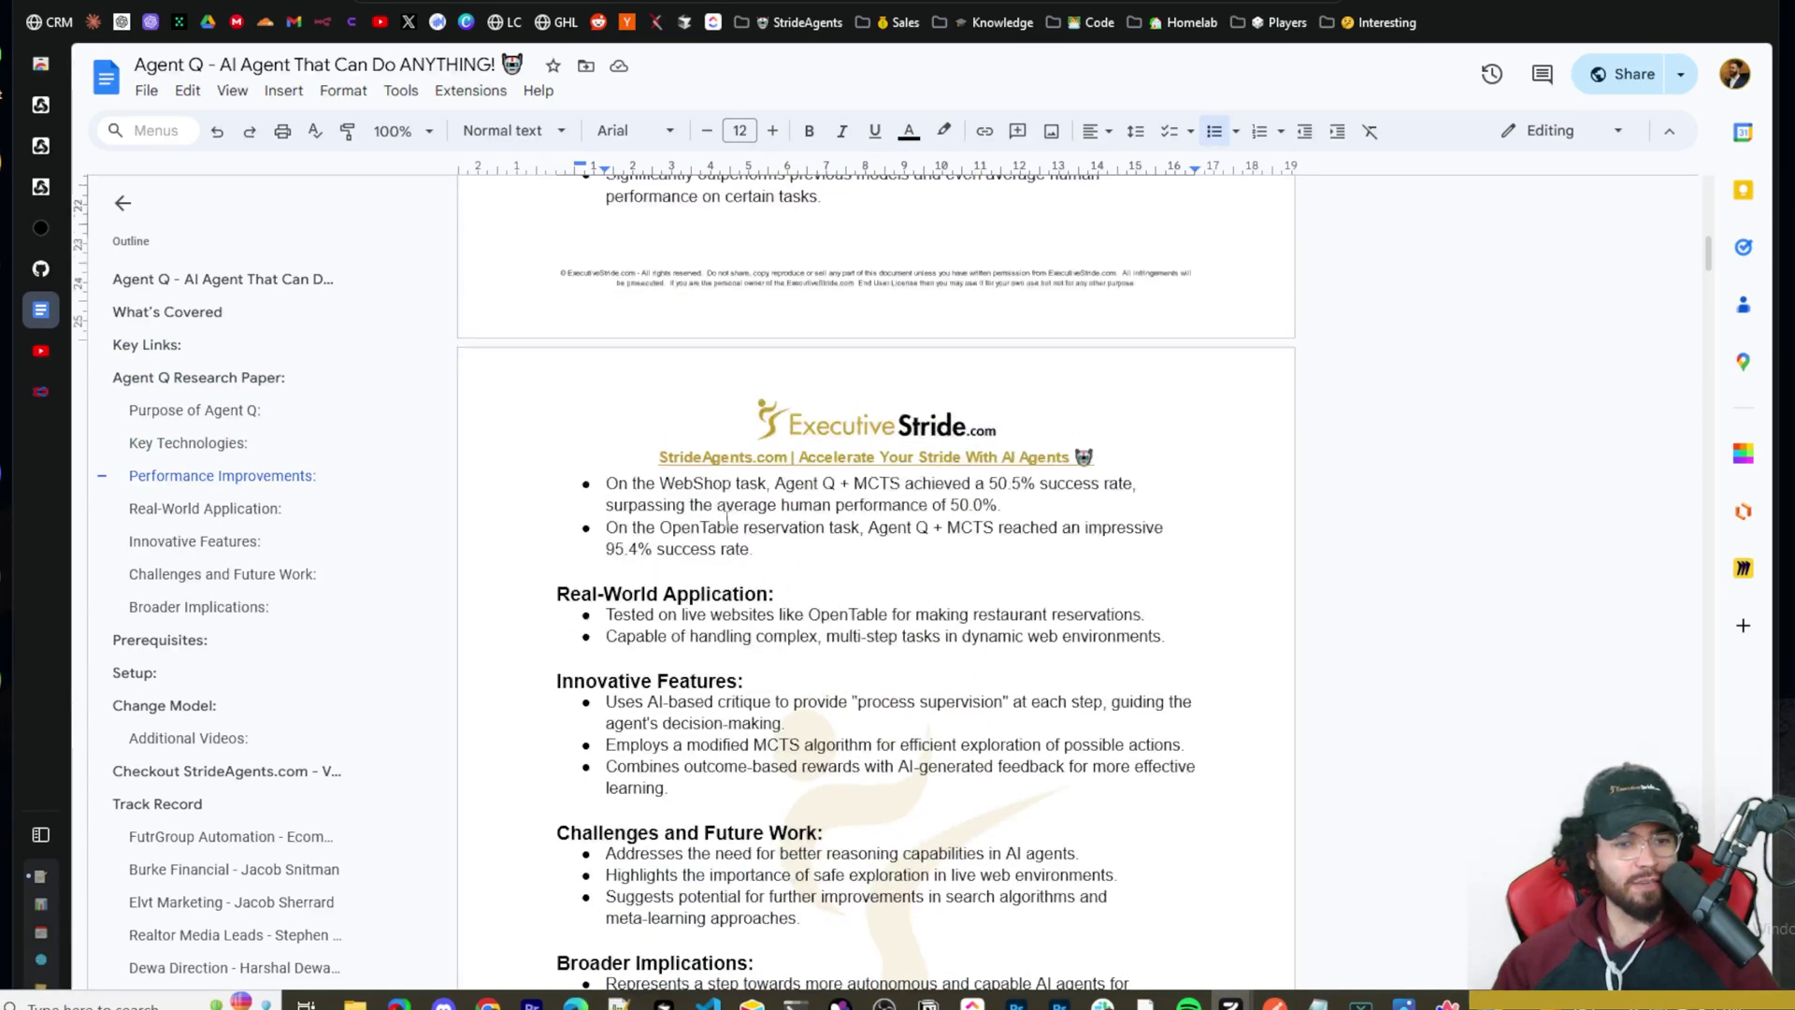
pyautogui.moveTo(558, 339); pyautogui.dragTo(786, 593)
pyautogui.scroll(-2, 837, 640)
pyautogui.scroll(1, 837, 640)
pyautogui.scroll(15, 837, 640)
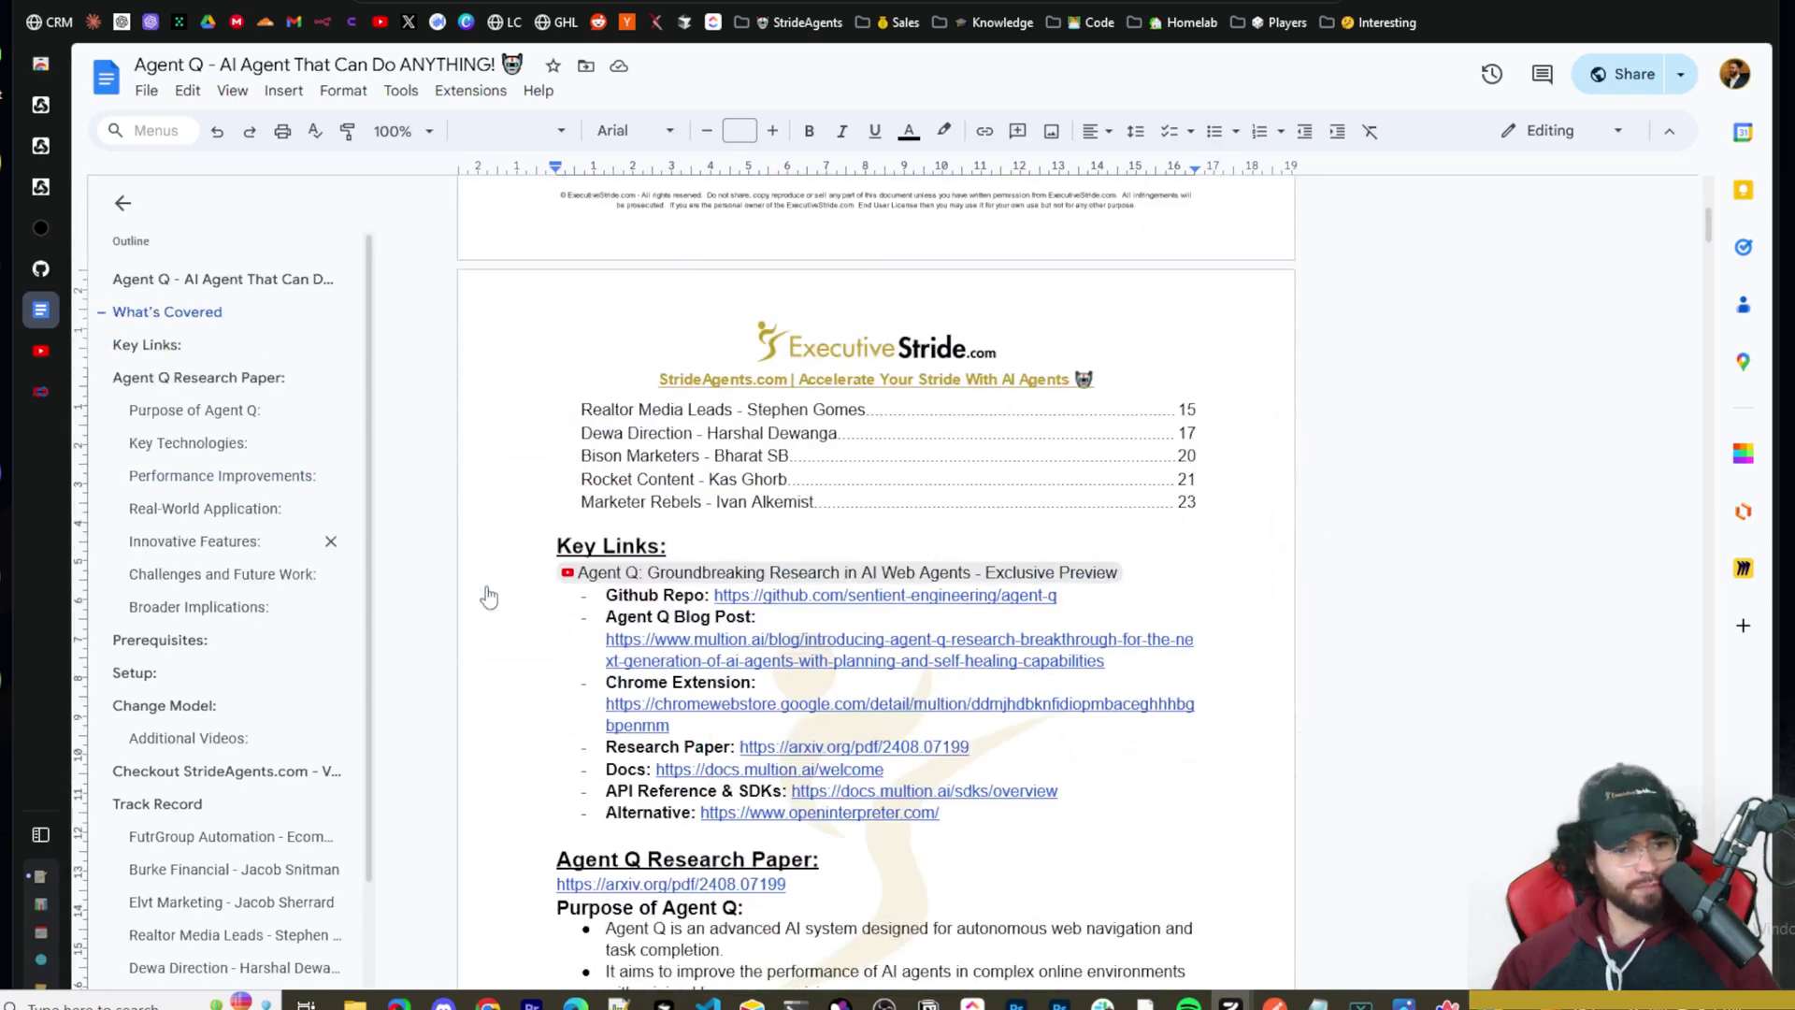
# Step: Follow the Chrome Extension link under Key Links to the MultiOn Chrome Web Store page
pyautogui.click(696, 725)
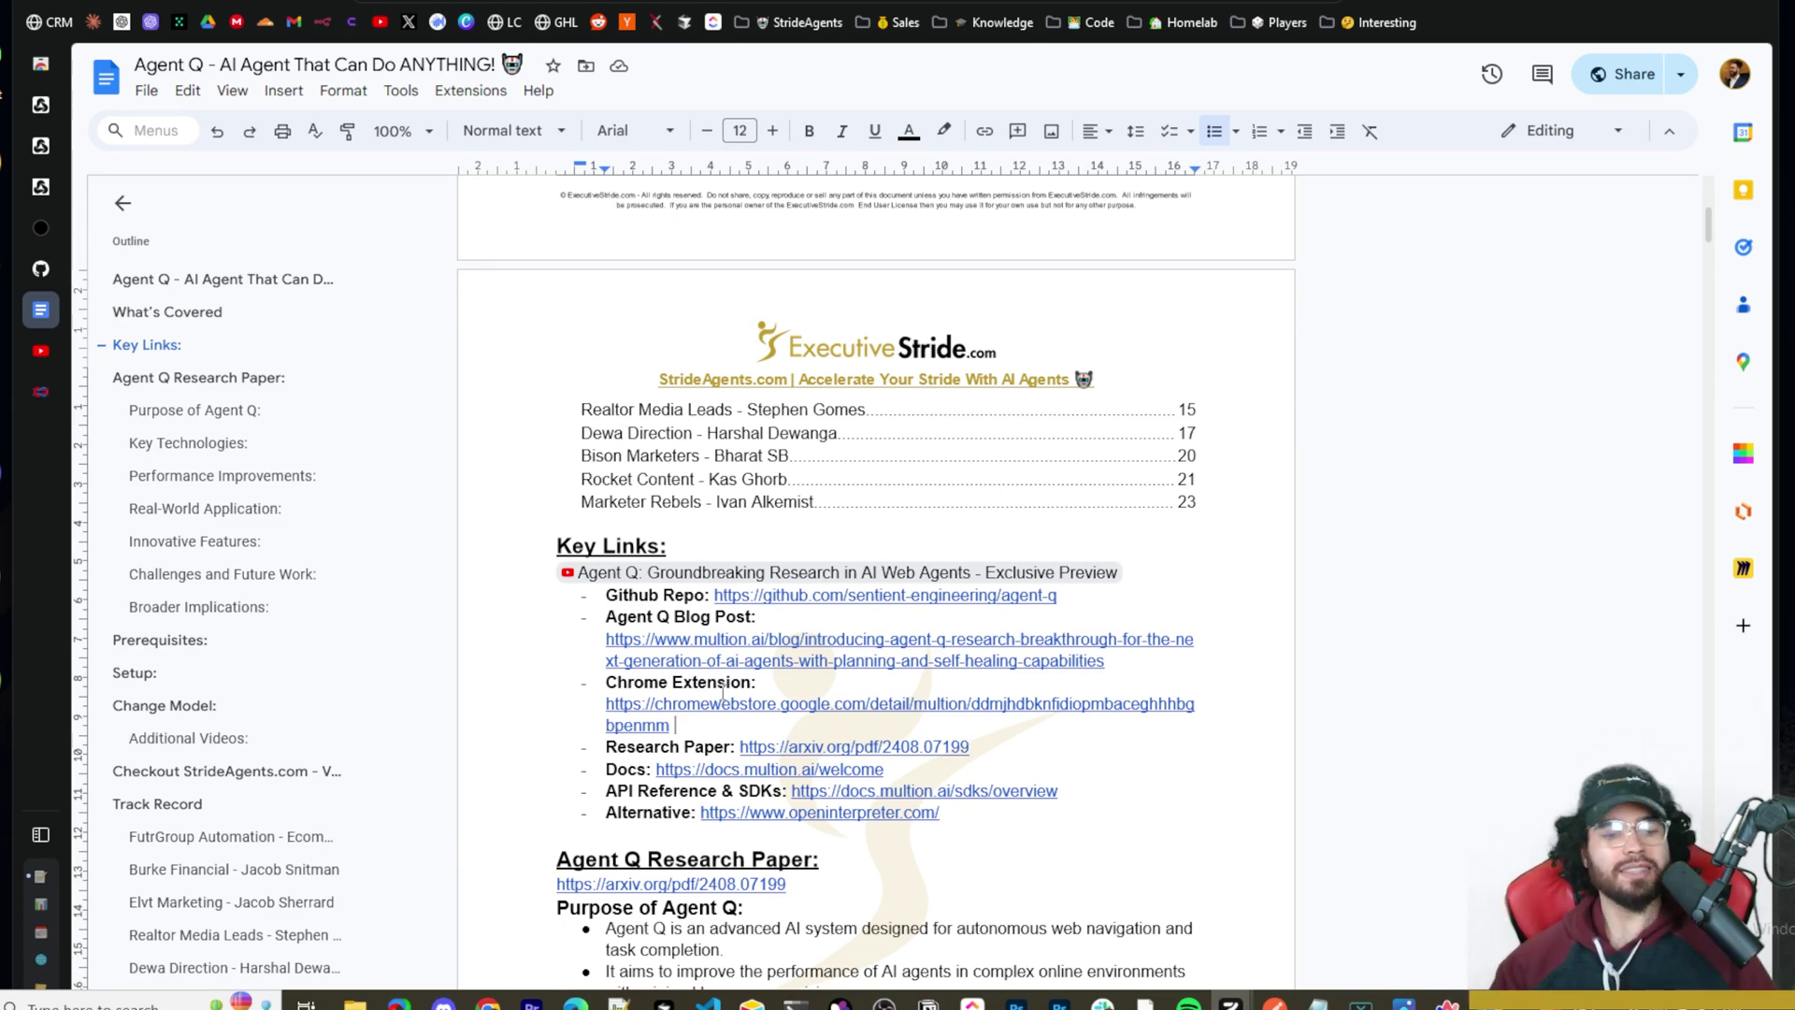
pyautogui.click(699, 706)
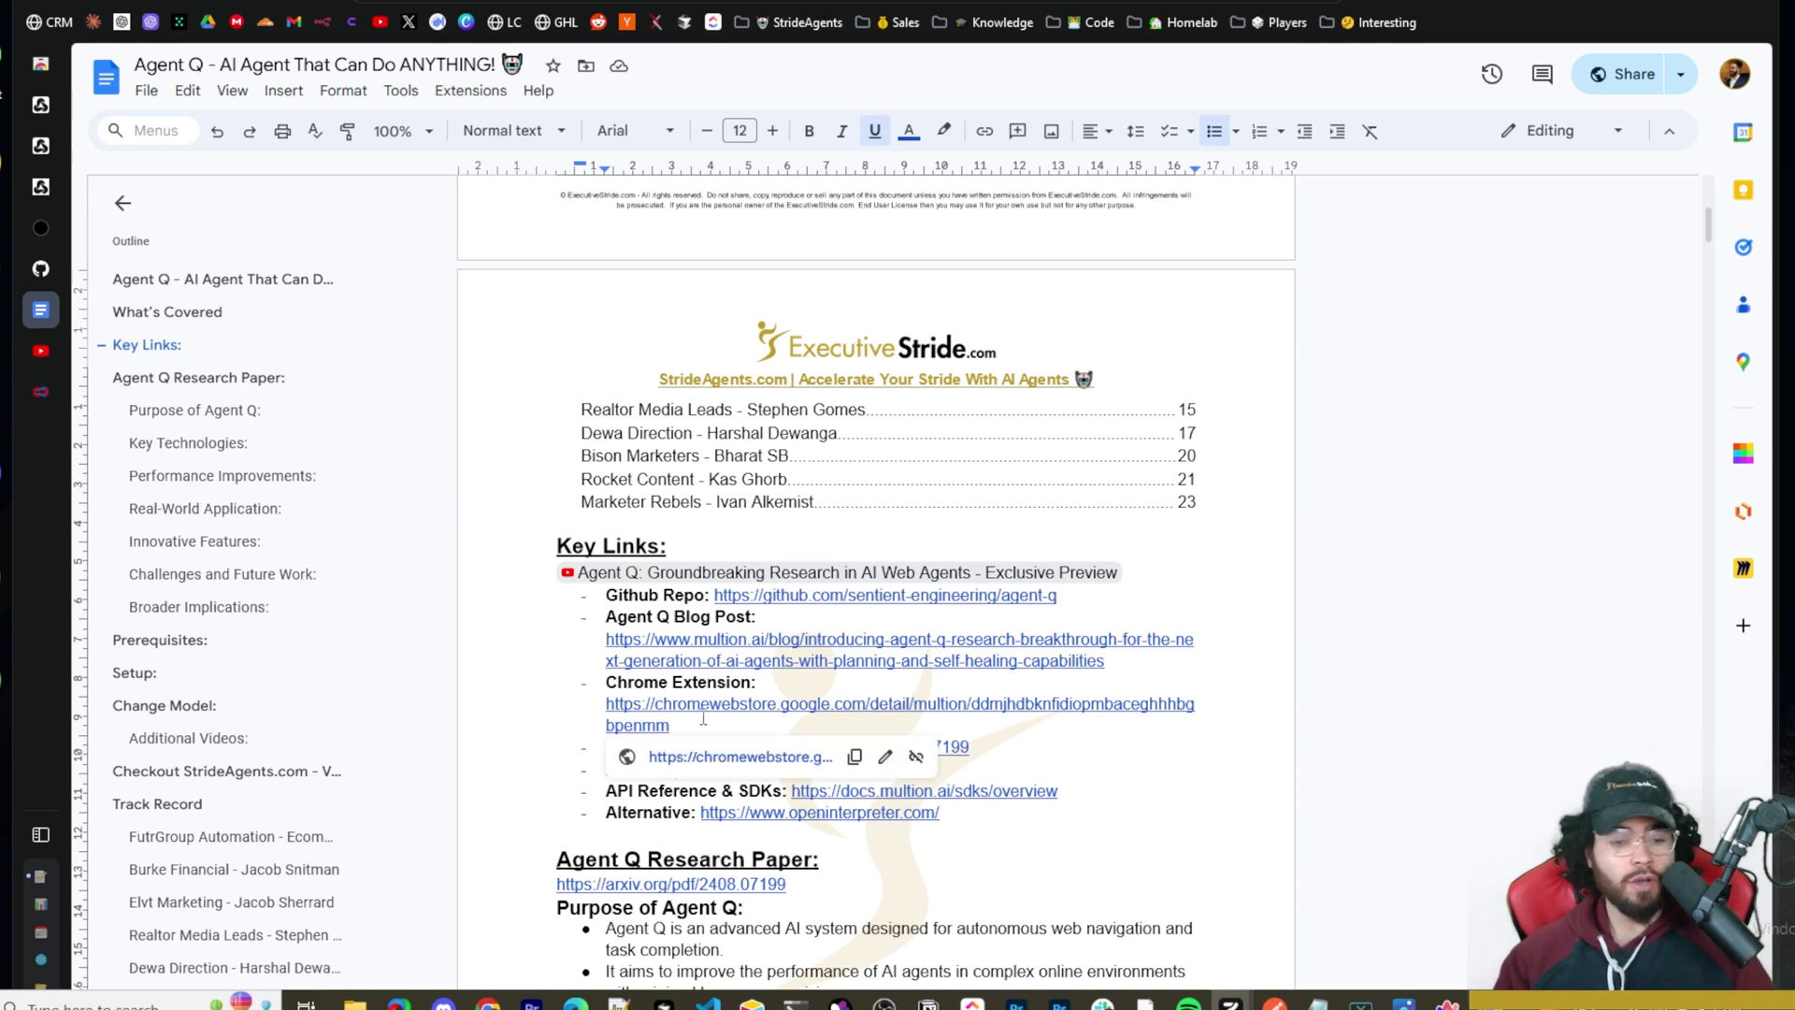
pyautogui.click(776, 727)
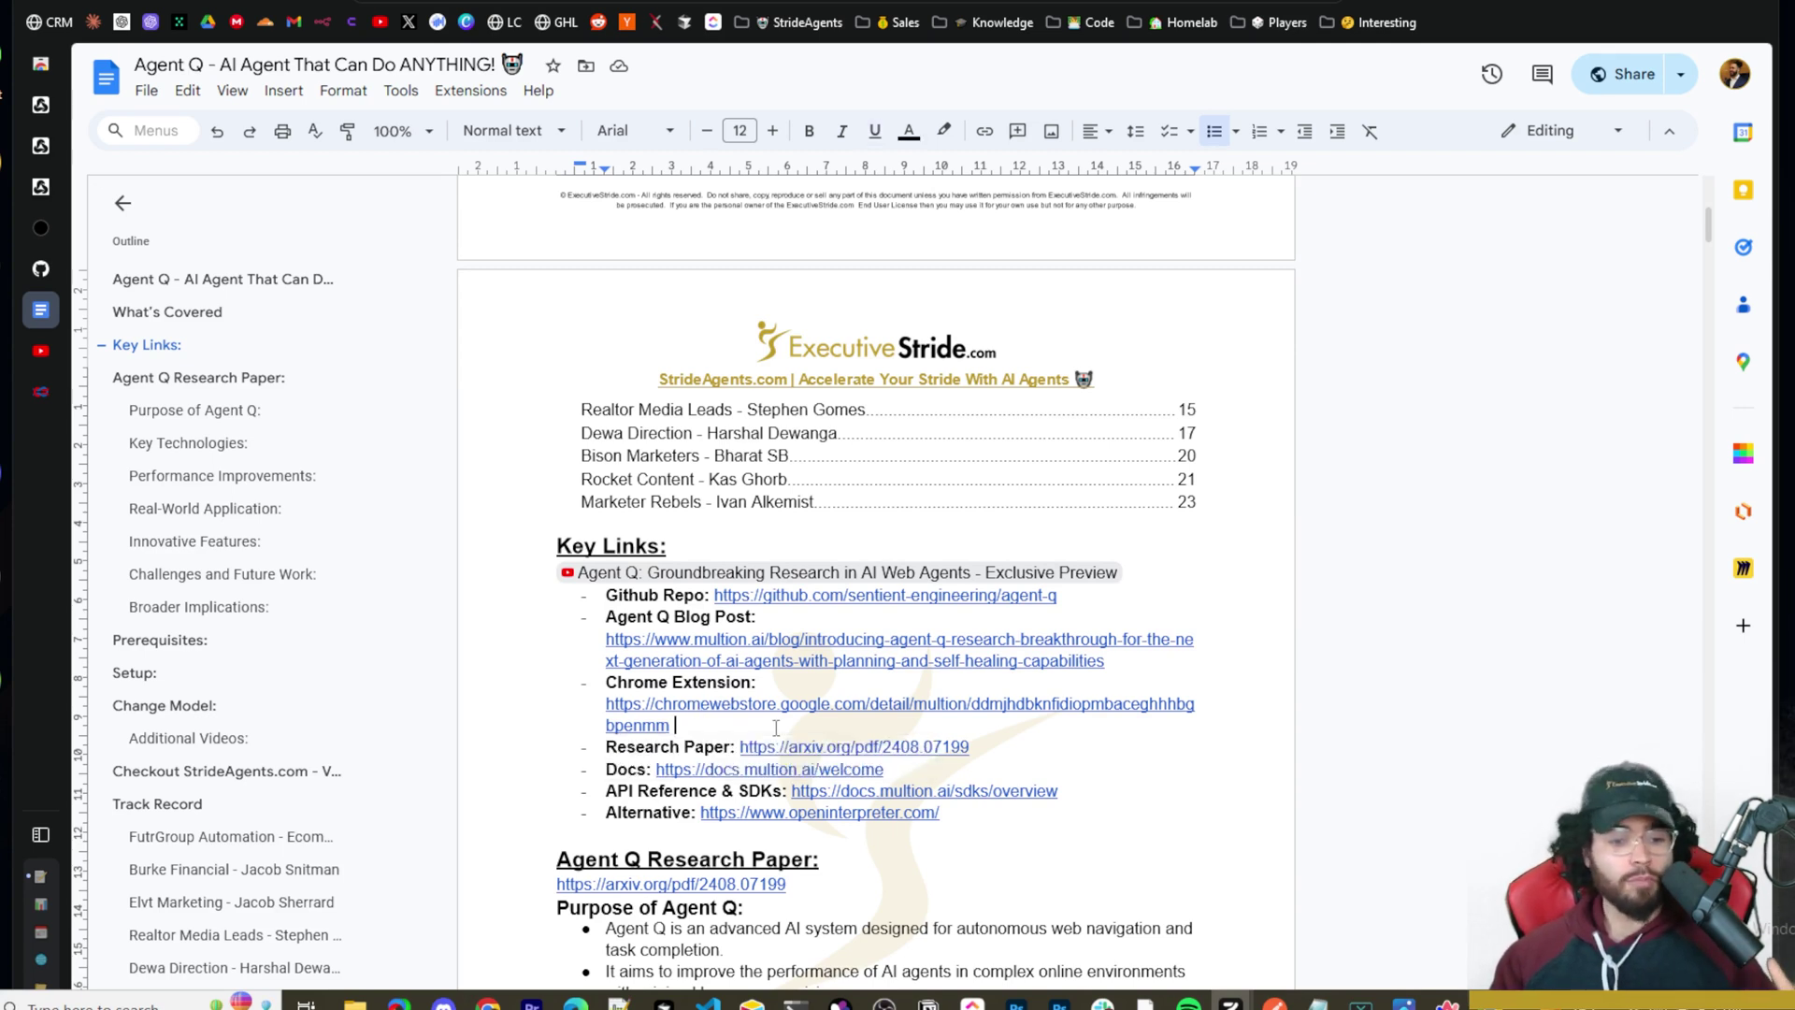
pyautogui.keyDown('ctrl'); pyautogui.click(657, 715); pyautogui.keyUp('ctrl')
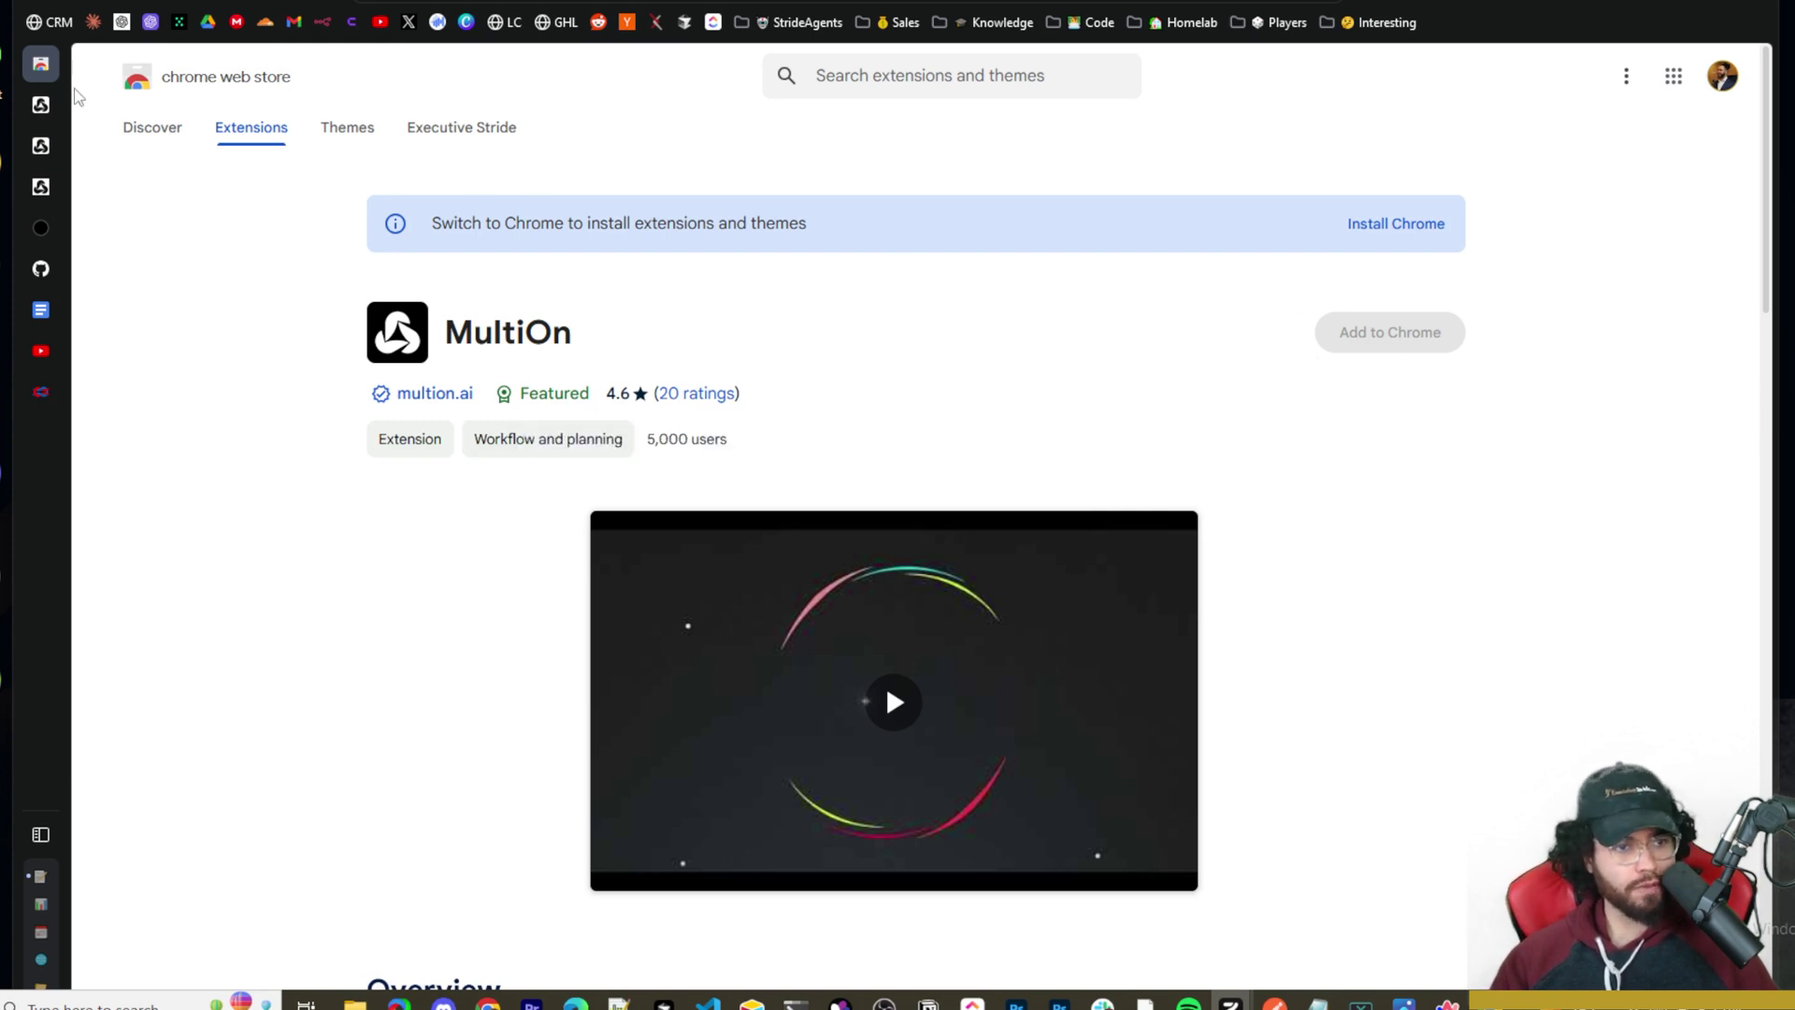
# Step: Switch to the platform.multion.ai/beta window and check the MultiOn extension popup, then close it
pyautogui.hotkey('alt', 'Tab')
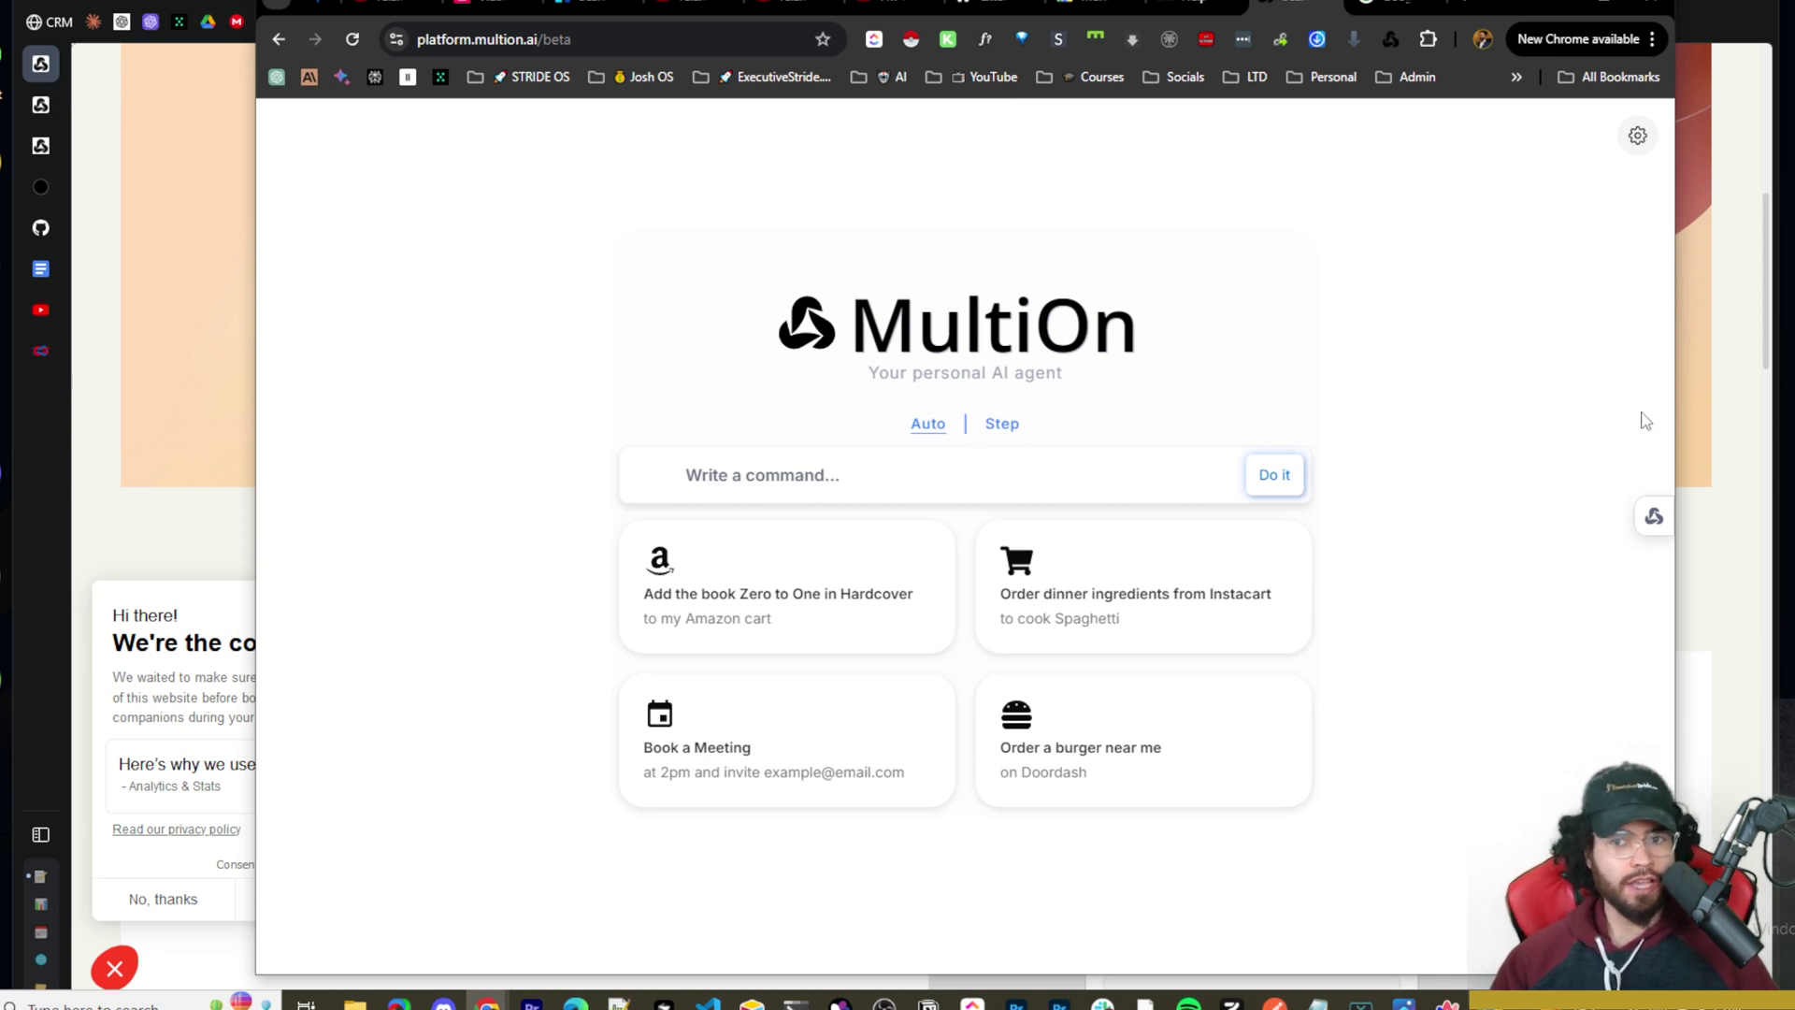
pyautogui.click(1392, 39)
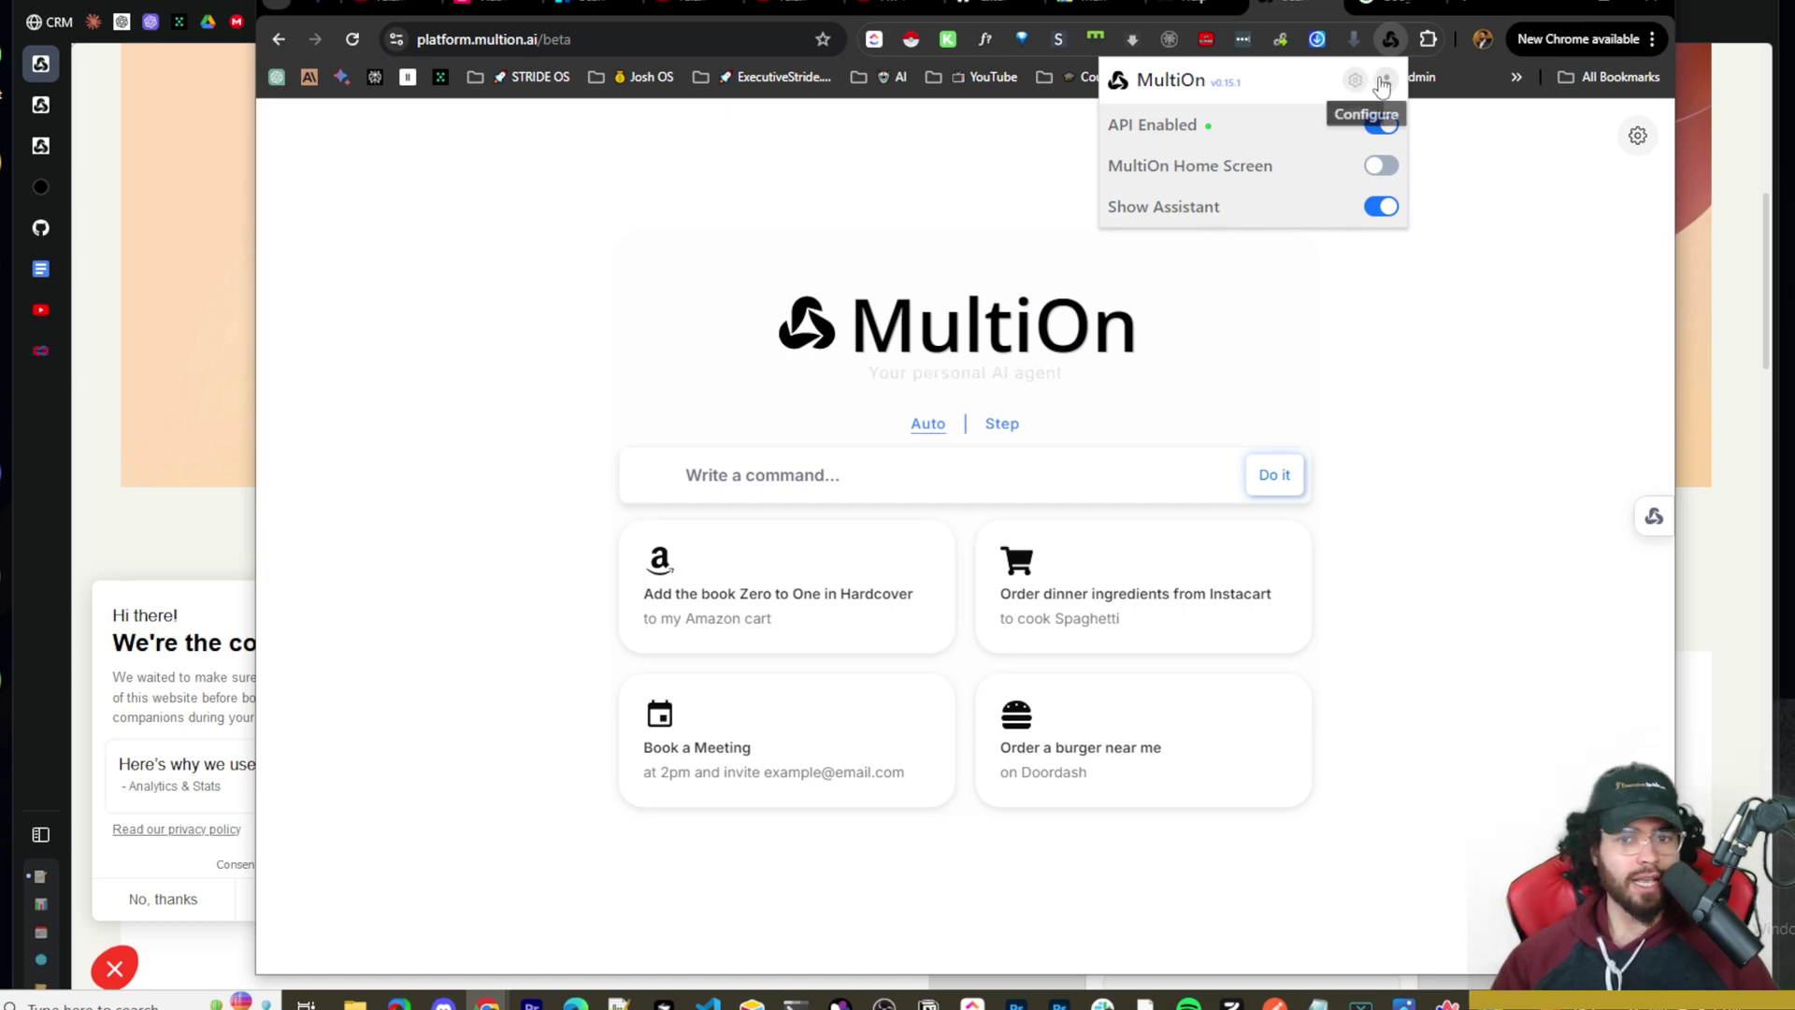
pyautogui.click(1403, 436)
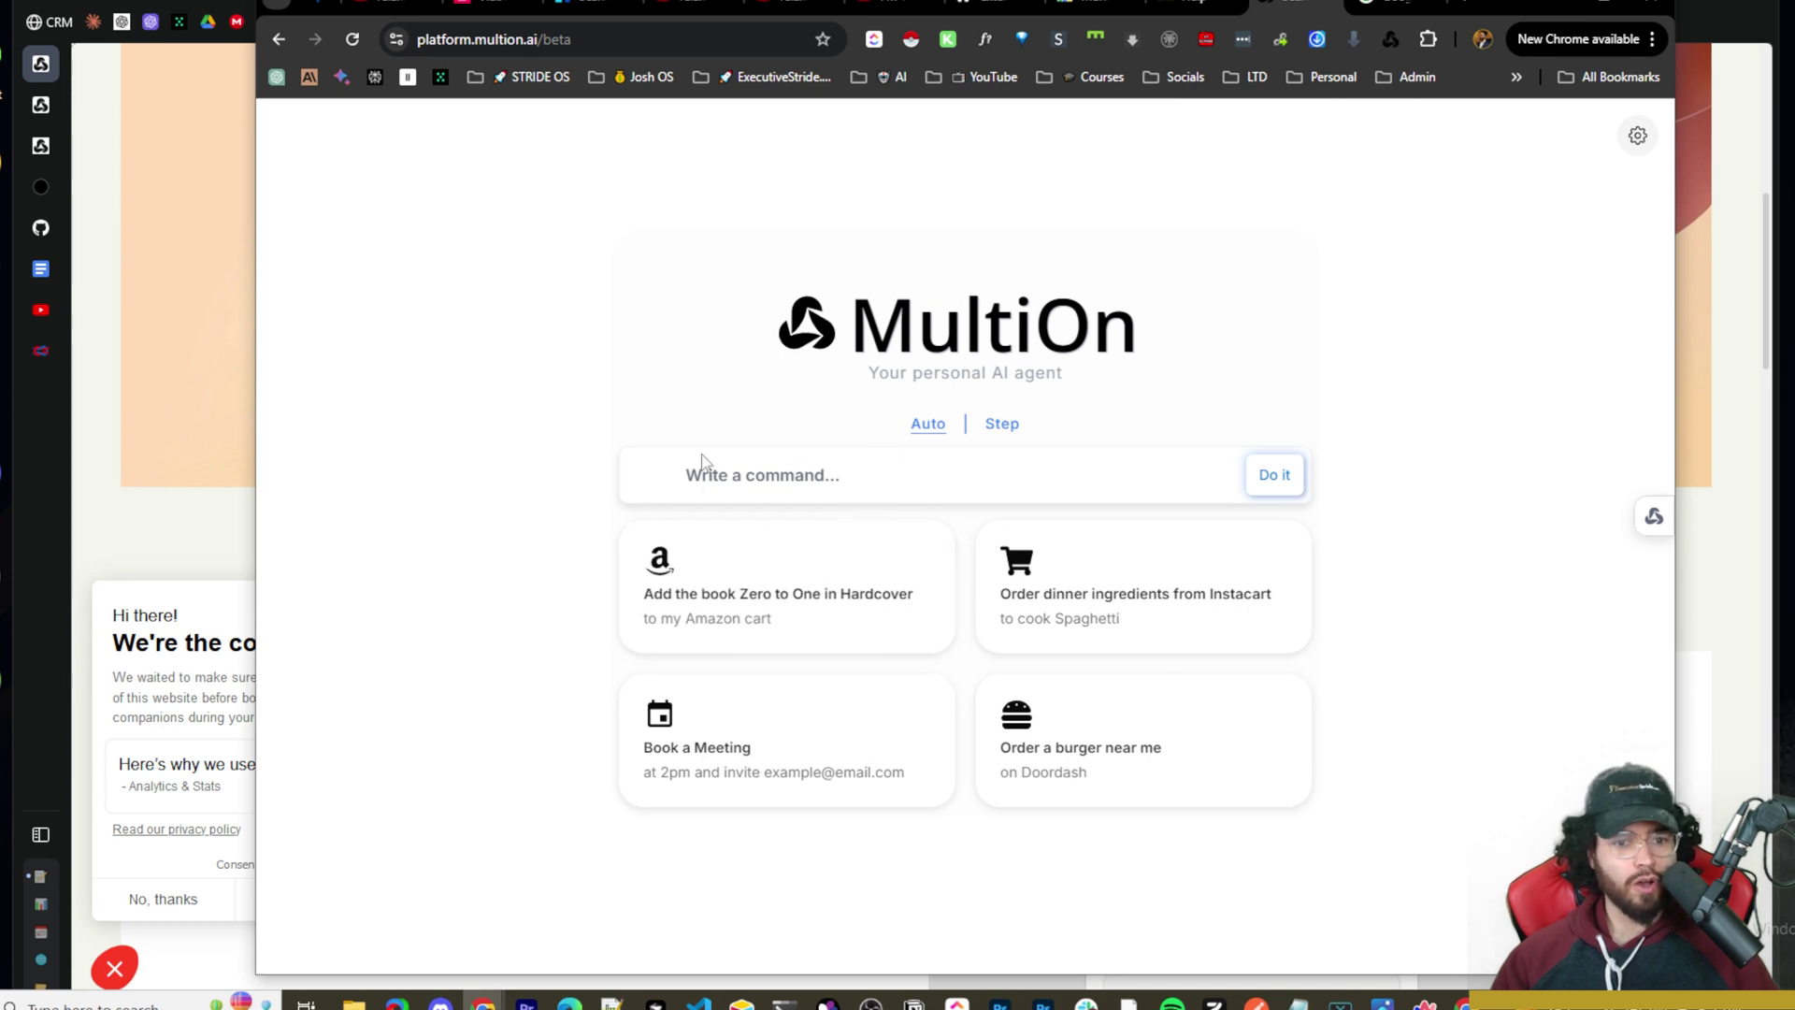
# Step: Paste the YouTube channel search command into MultiOn's command field and run it
pyautogui.click(746, 481)
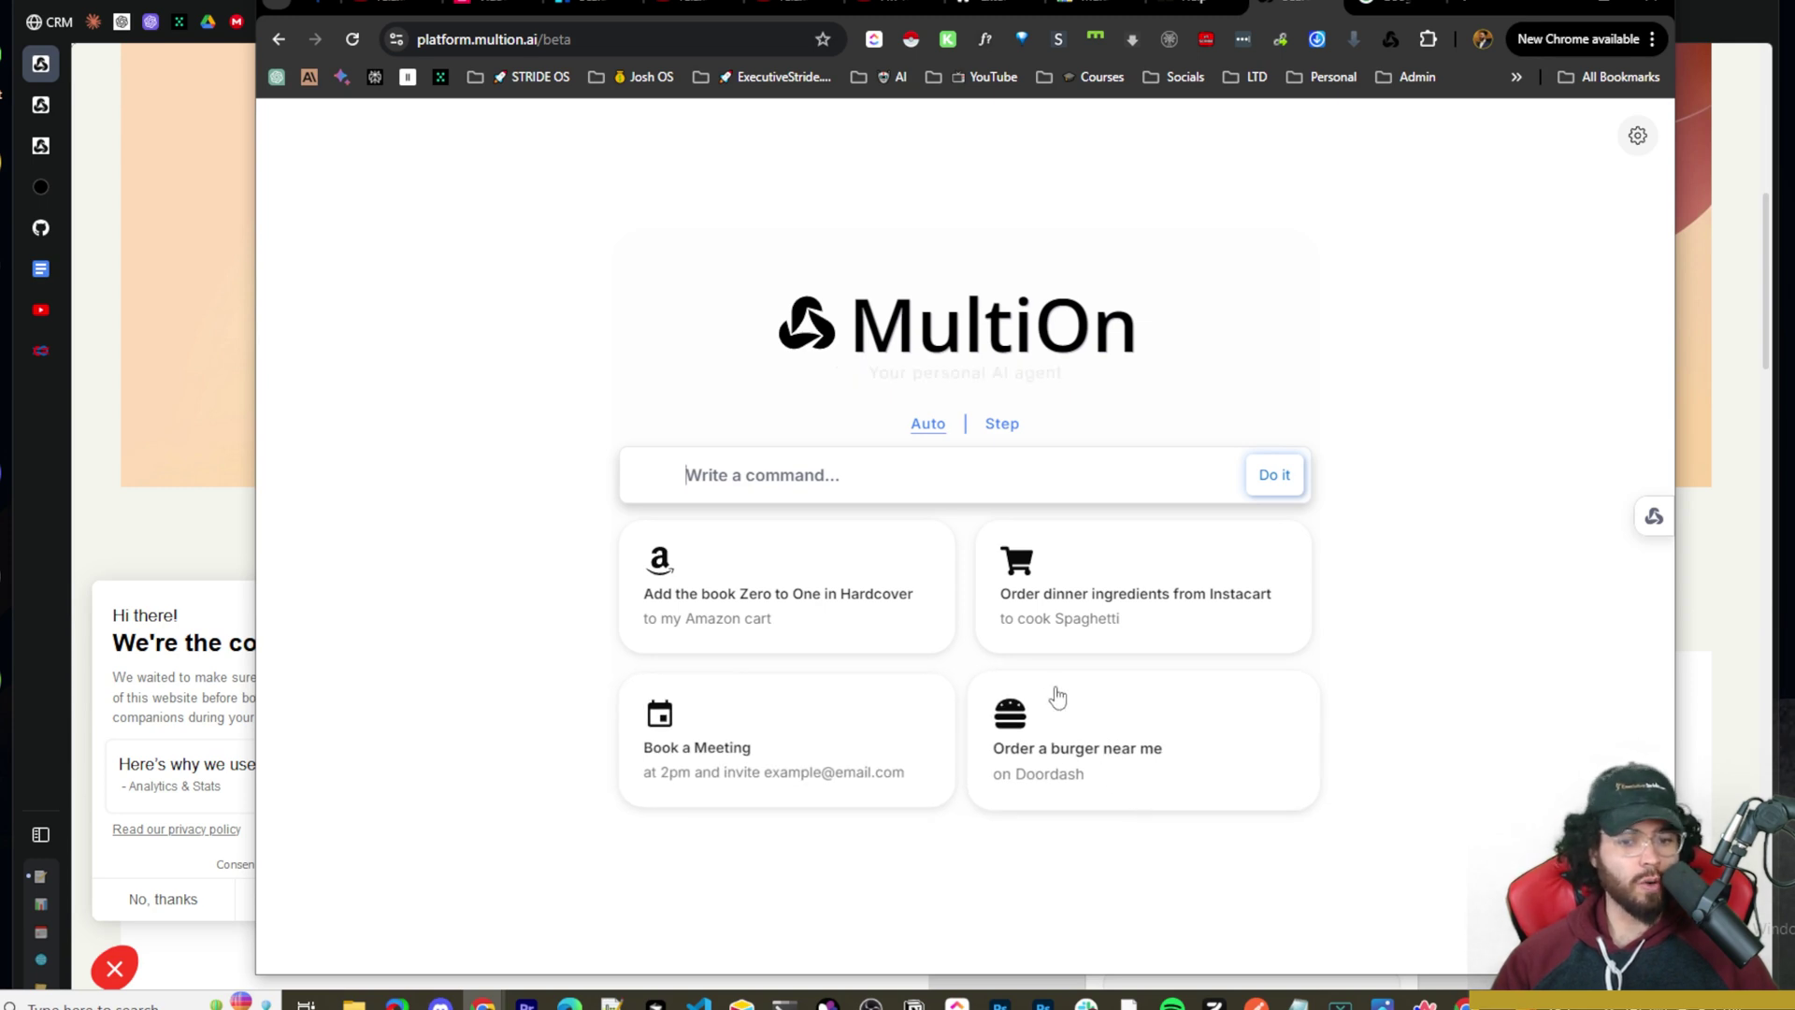
pyautogui.click(762, 475)
pyautogui.write('Search Josh Pocock On Youtube')
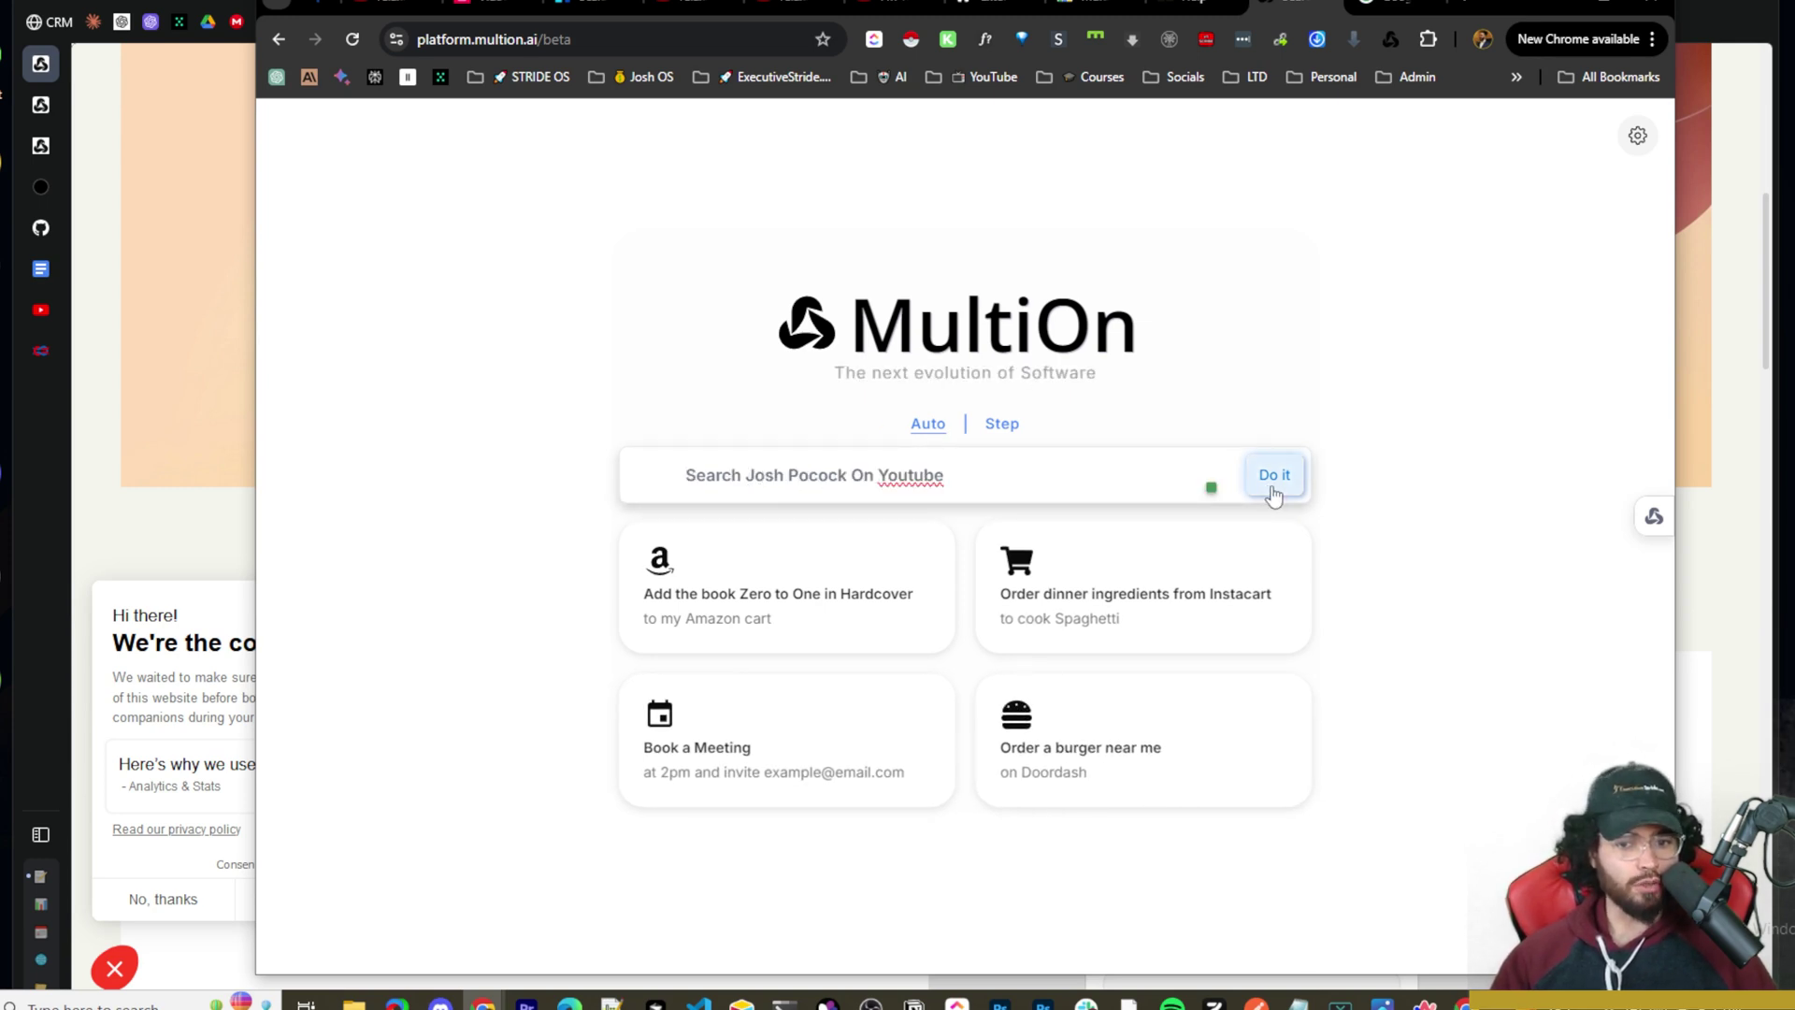
pyautogui.click(1259, 496)
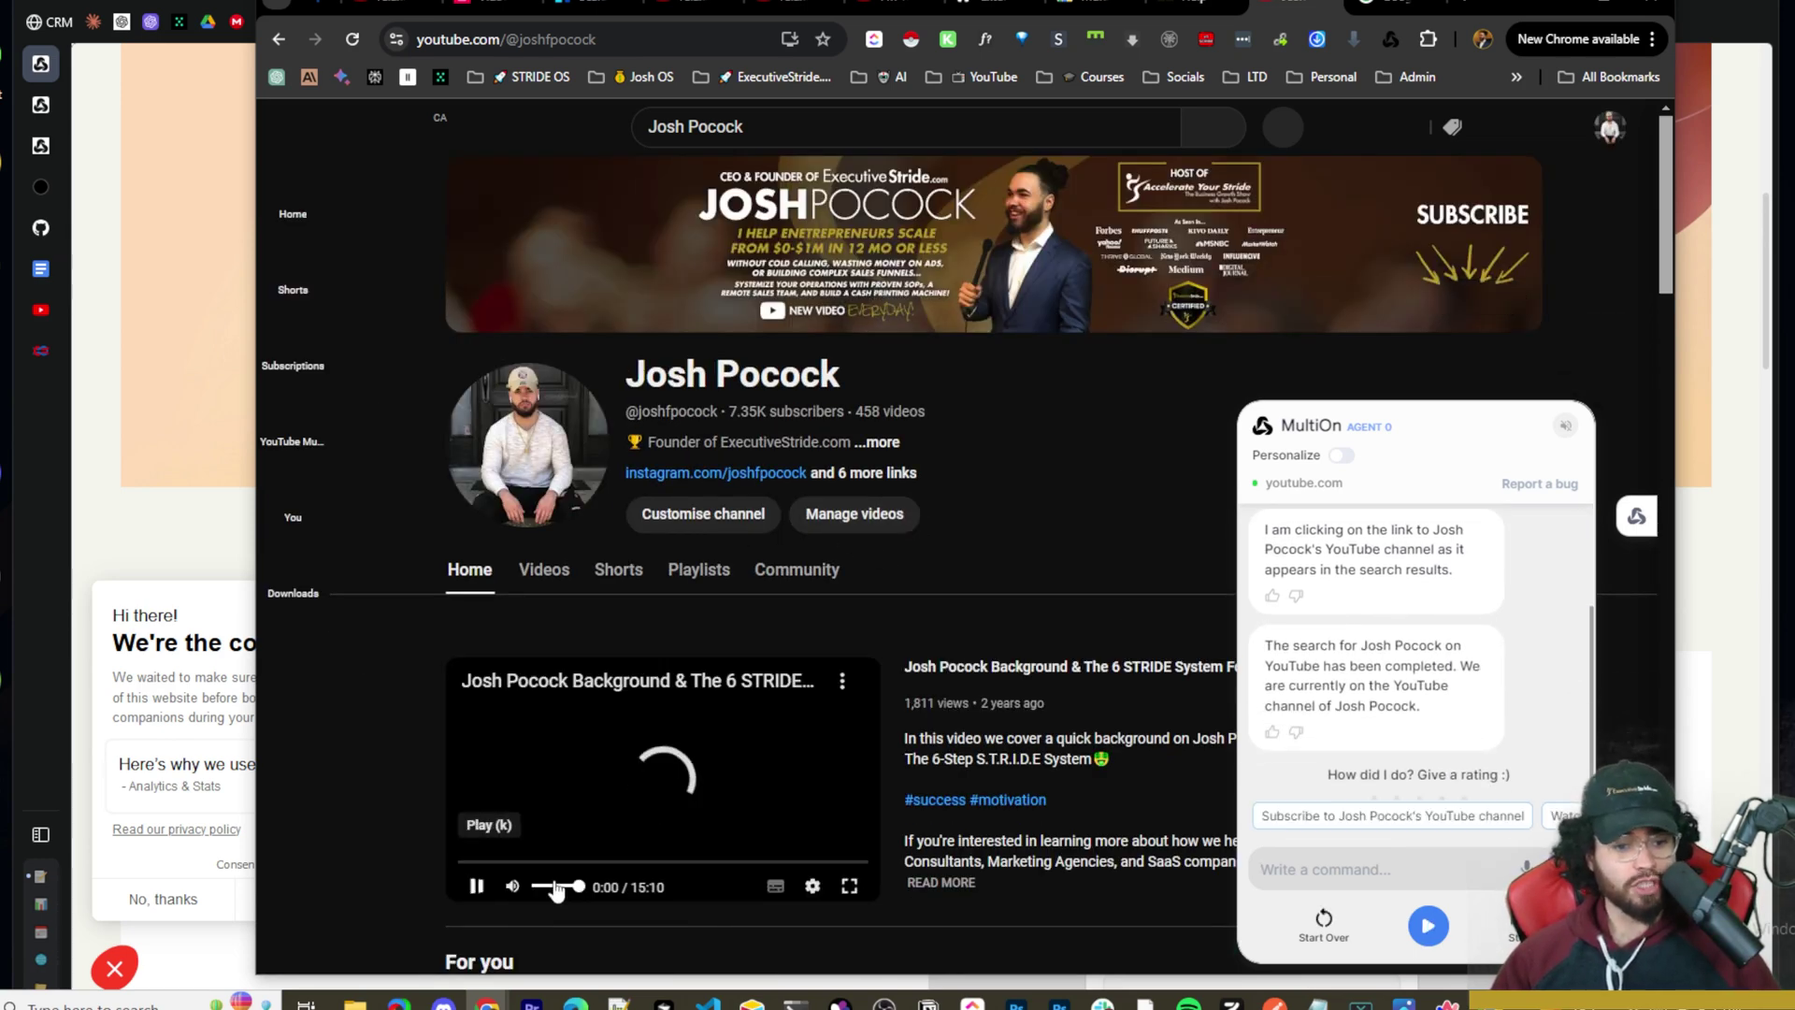
# Step: Review the agent's chat messages confirming the YouTube channel search completed
pyautogui.scroll(3, 1466, 673)
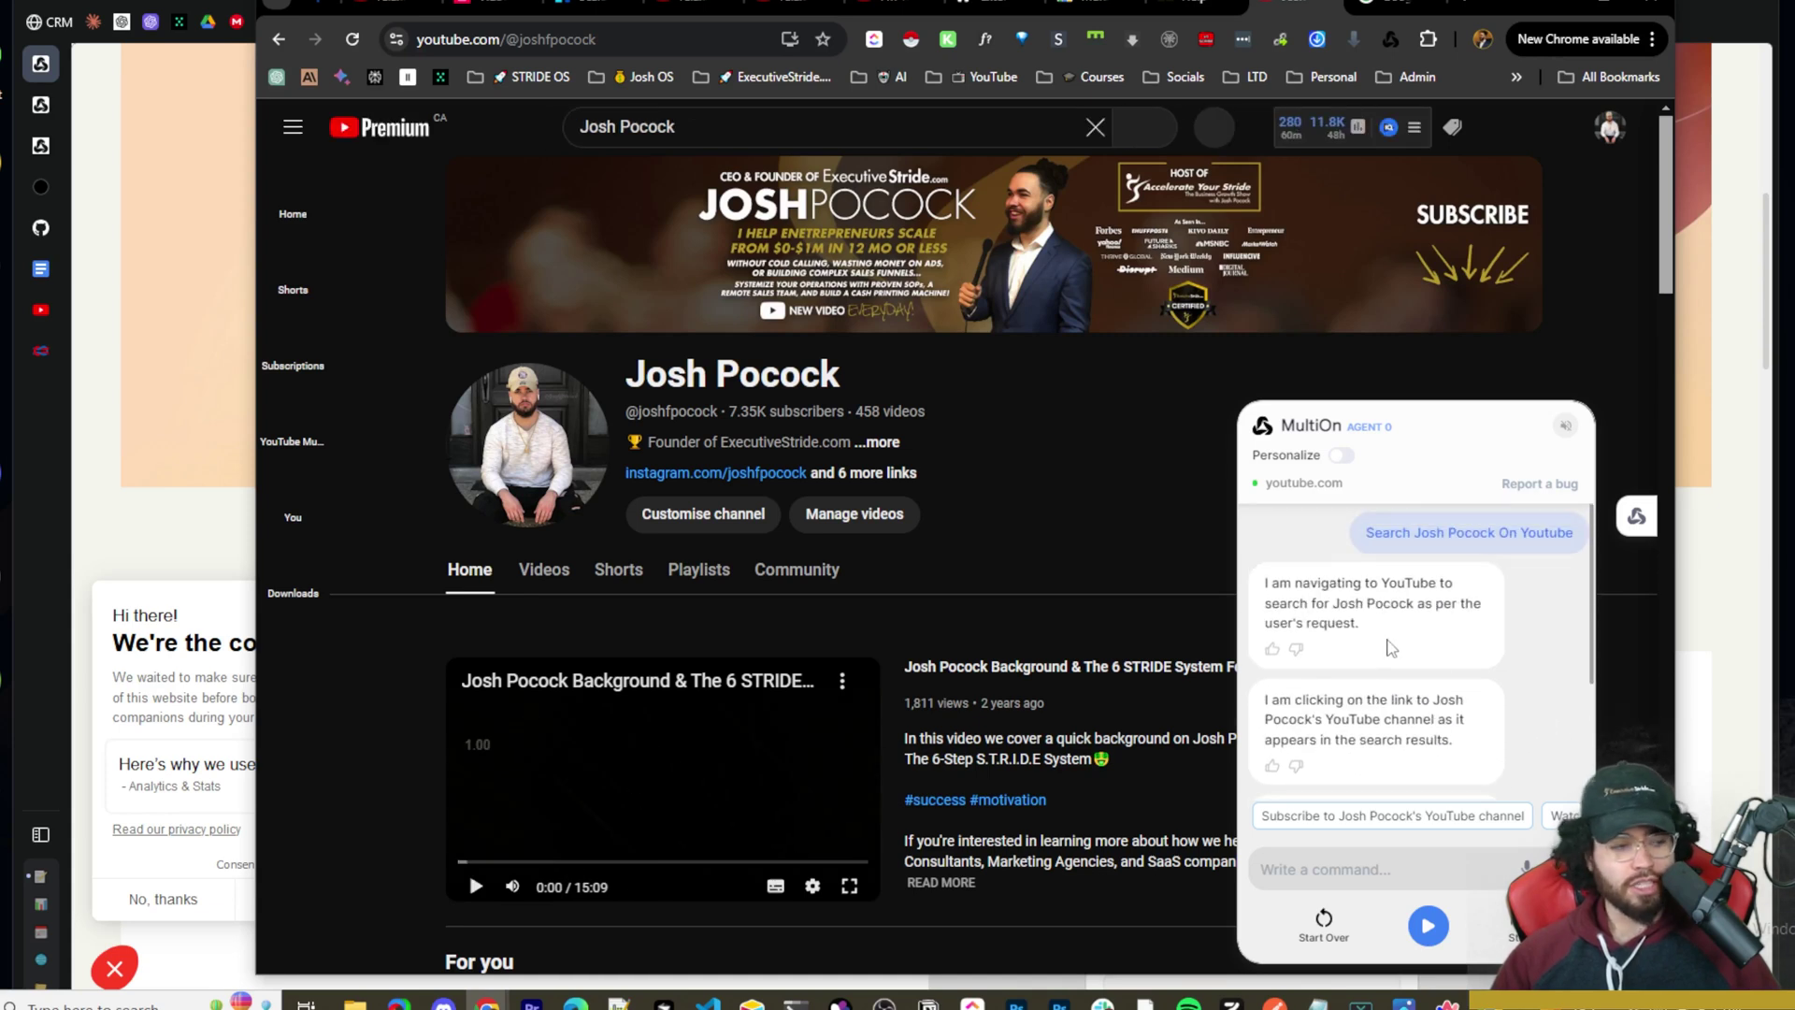
pyautogui.scroll(-1, 1432, 622)
pyautogui.scroll(1, 1348, 581)
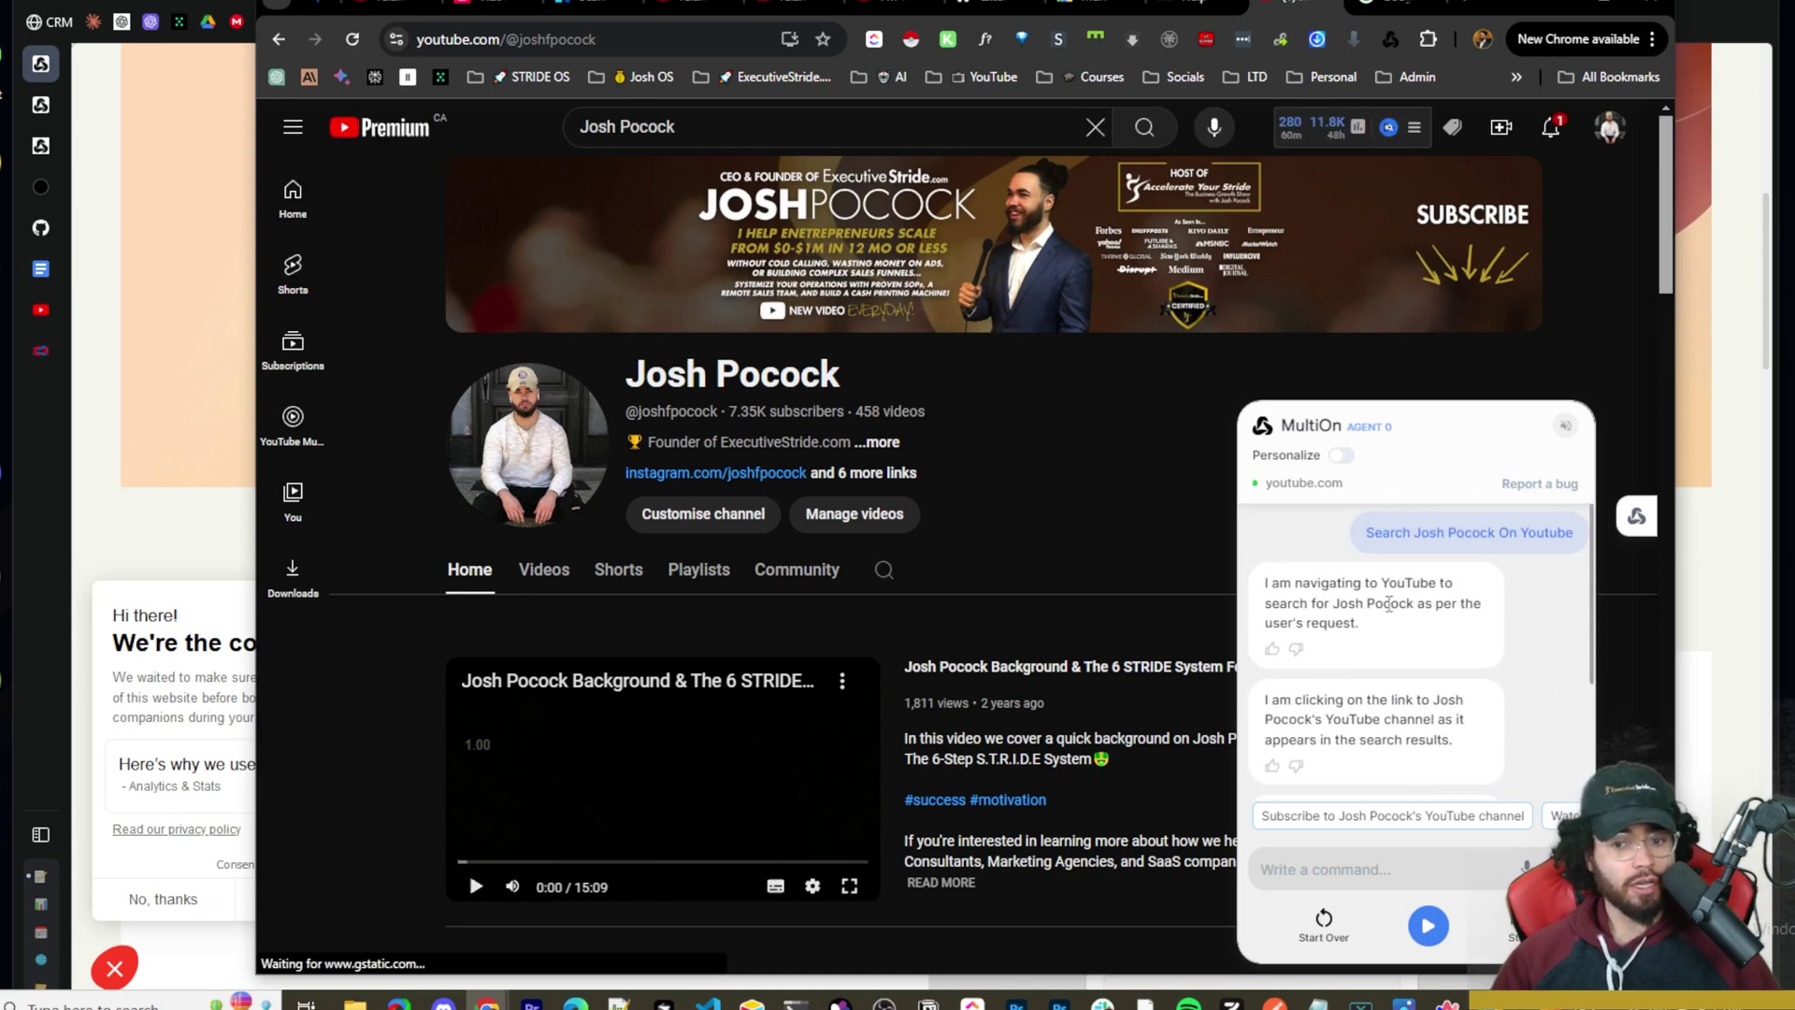
pyautogui.moveTo(1295, 584); pyautogui.dragTo(1393, 603)
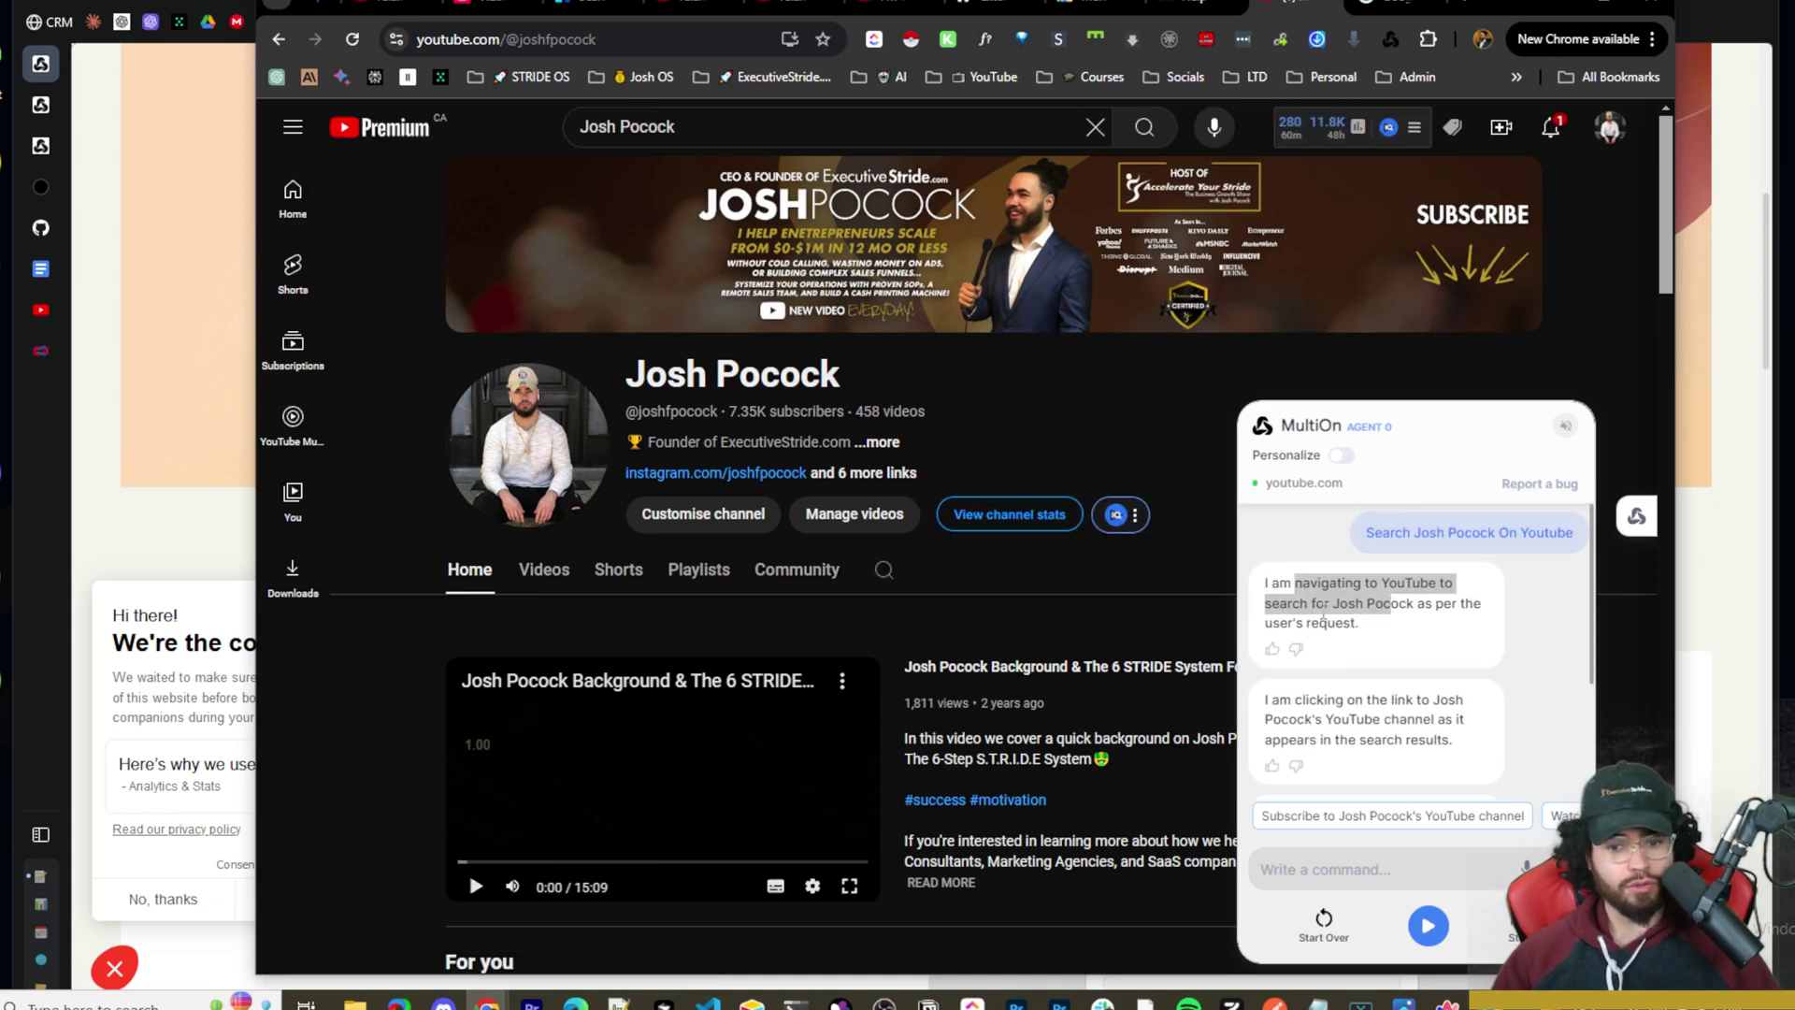
pyautogui.click(1391, 605)
pyautogui.scroll(-2, 1366, 628)
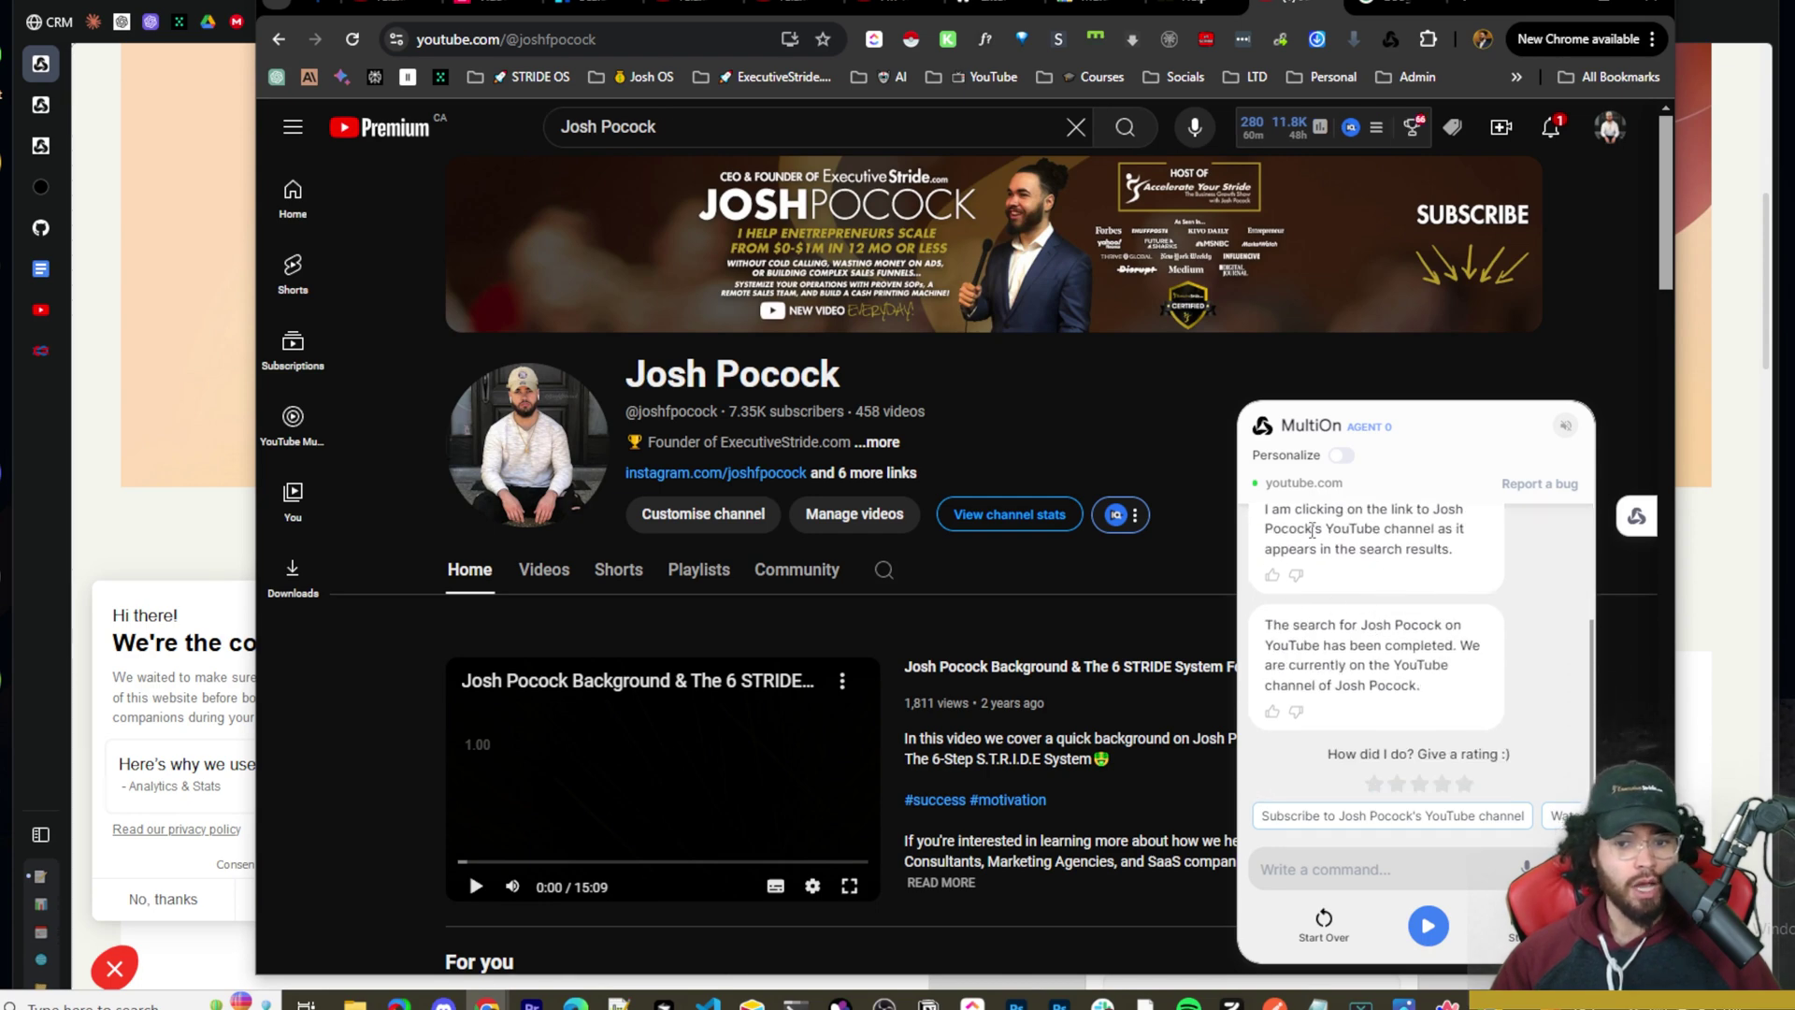
pyautogui.moveTo(1312, 530); pyautogui.dragTo(1393, 554)
pyautogui.moveTo(1303, 645); pyautogui.dragTo(1383, 645)
pyautogui.scroll(-2, 1407, 688)
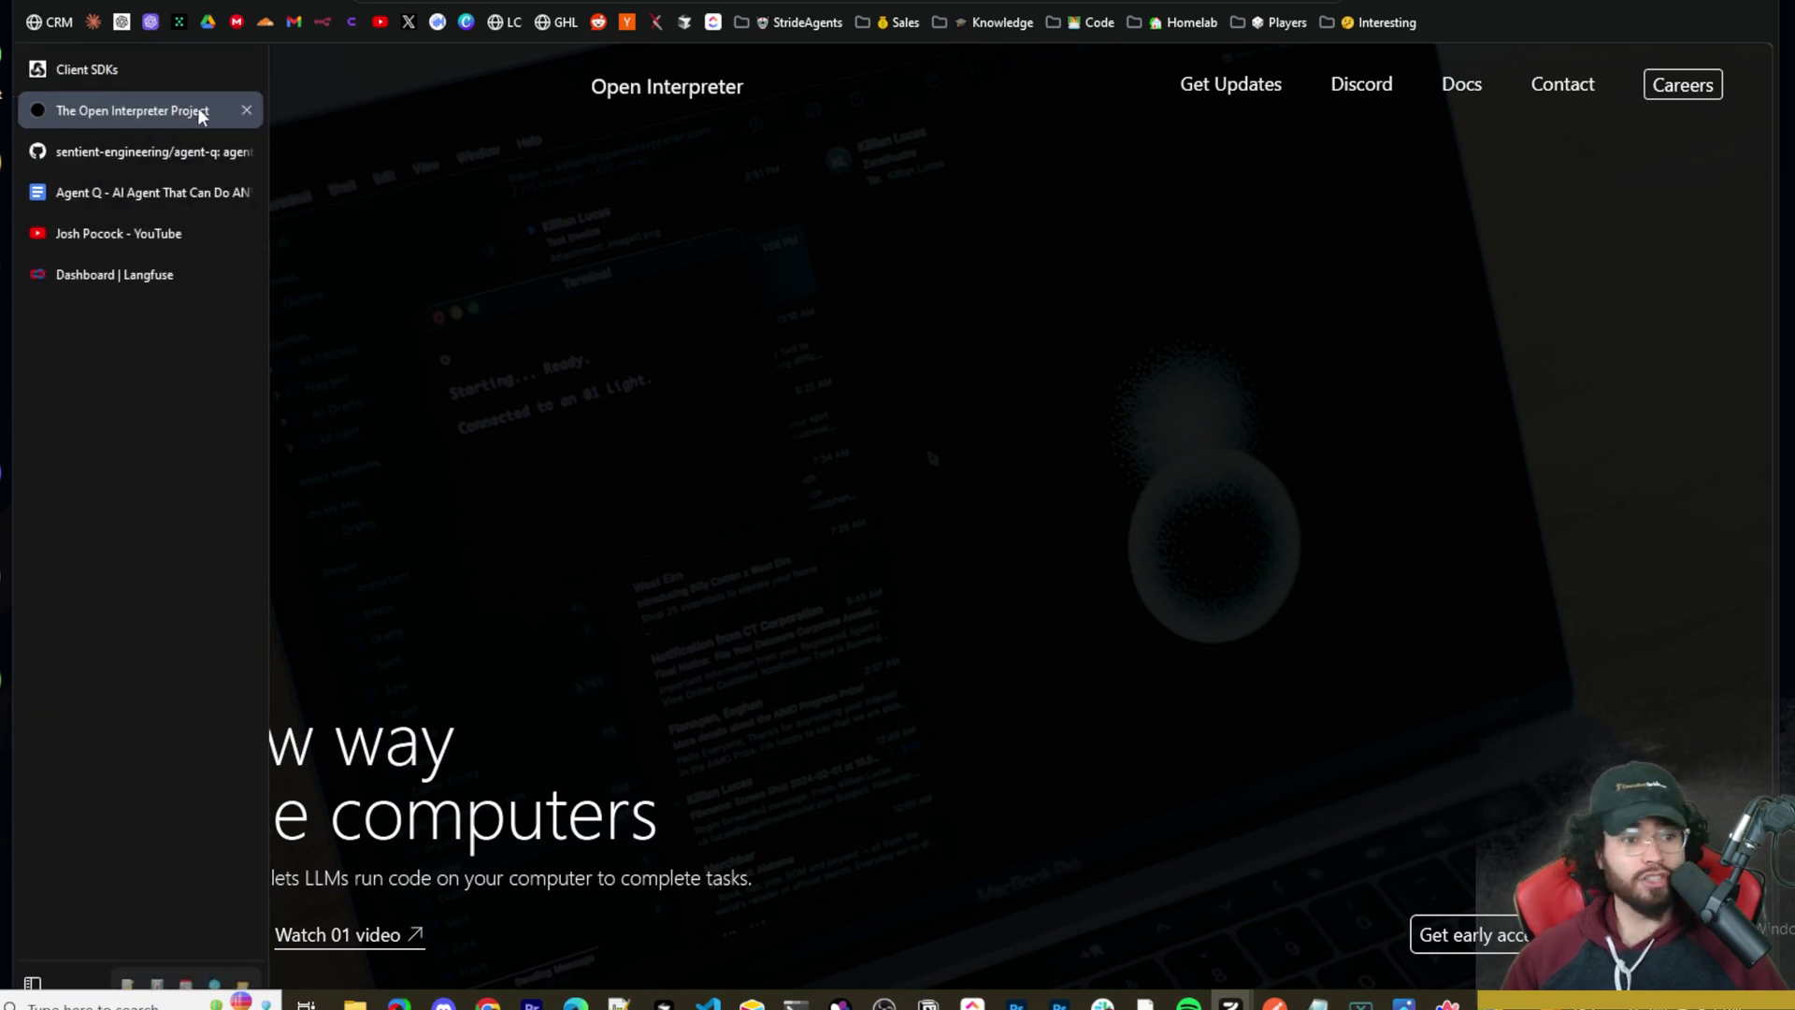
# Step: Close the Open Interpreter Project tab and switch to the MultiOn Client SDKs docs tab
pyautogui.click(247, 110)
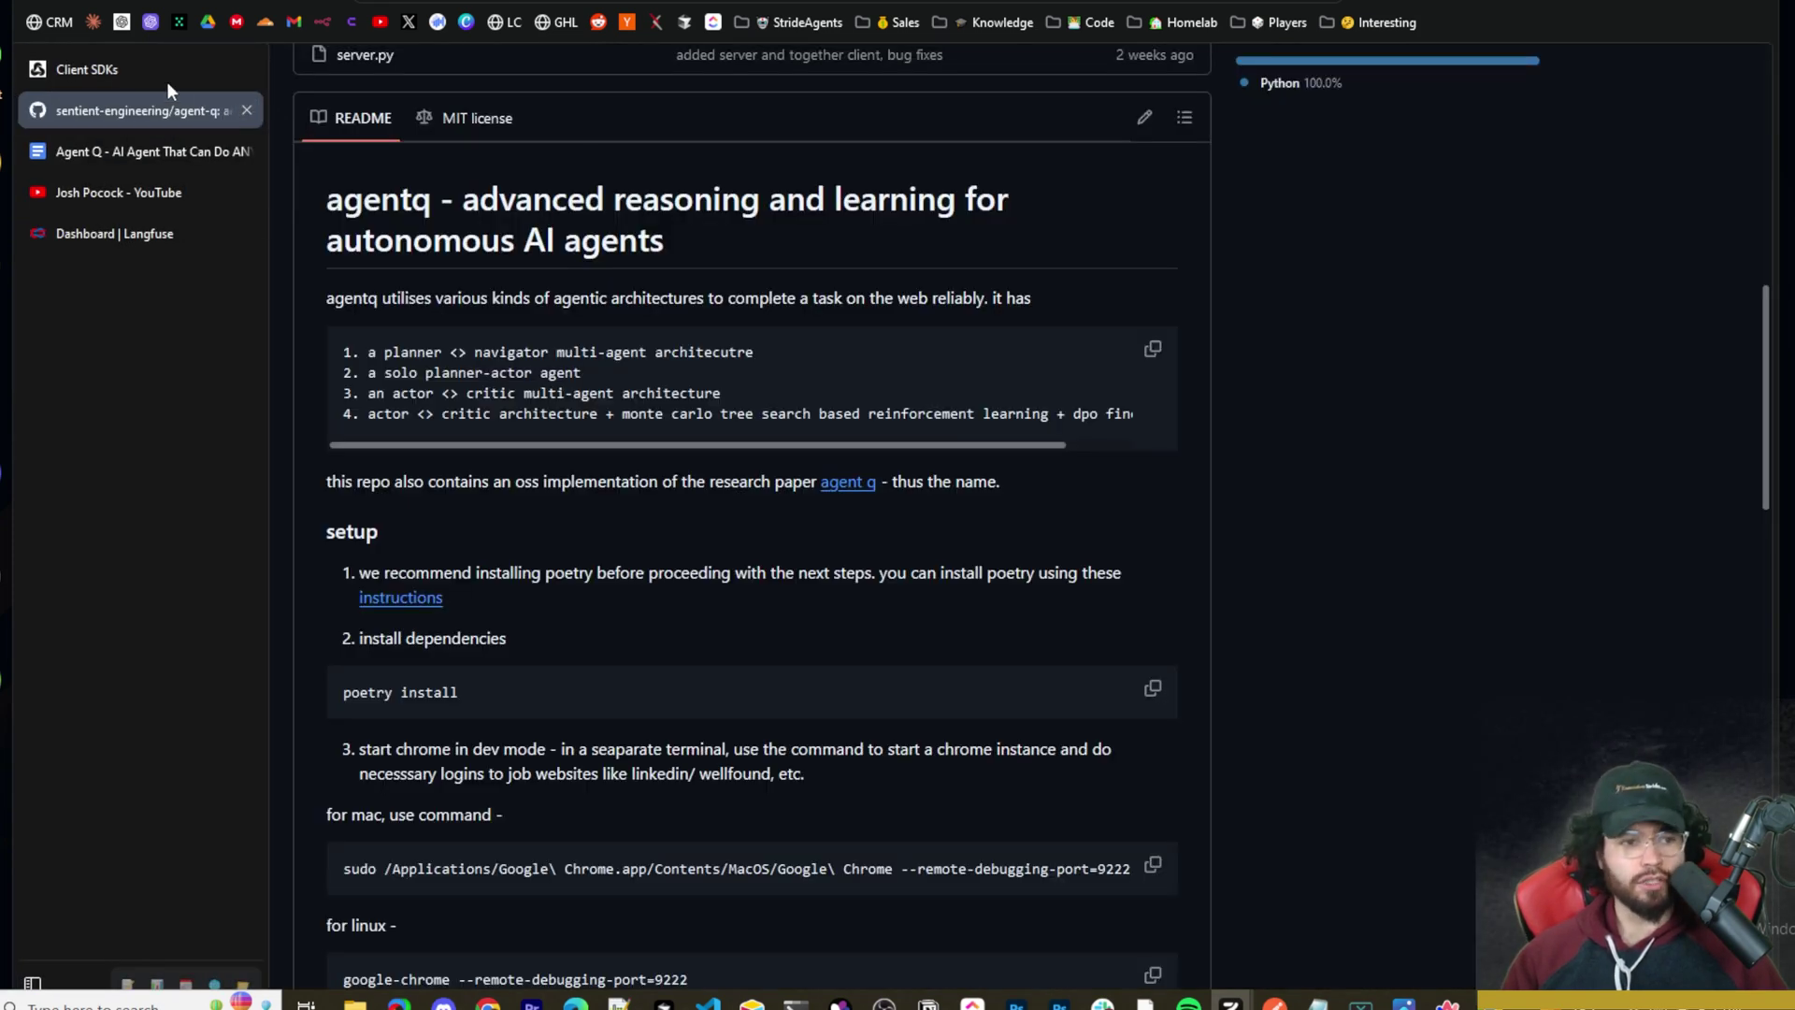
pyautogui.click(49, 67)
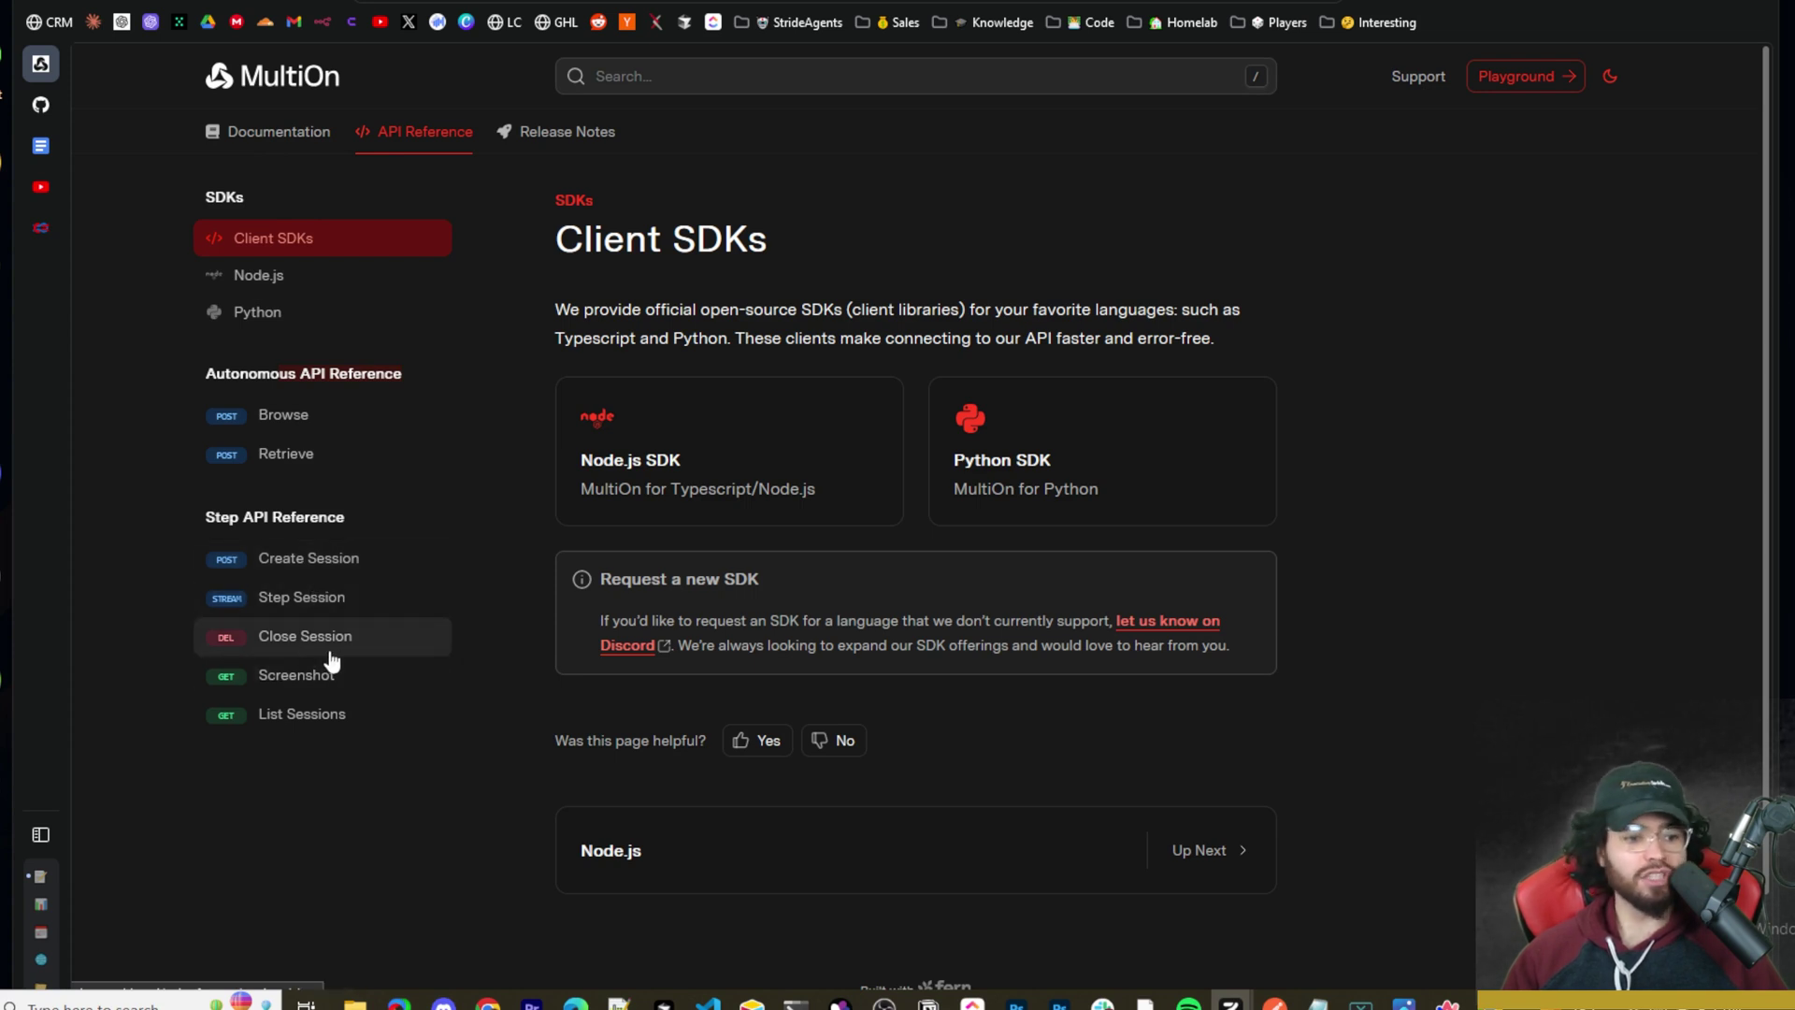
# Step: Browse between the MultiOn Documentation welcome page and the API Reference Client SDKs page
pyautogui.click(279, 137)
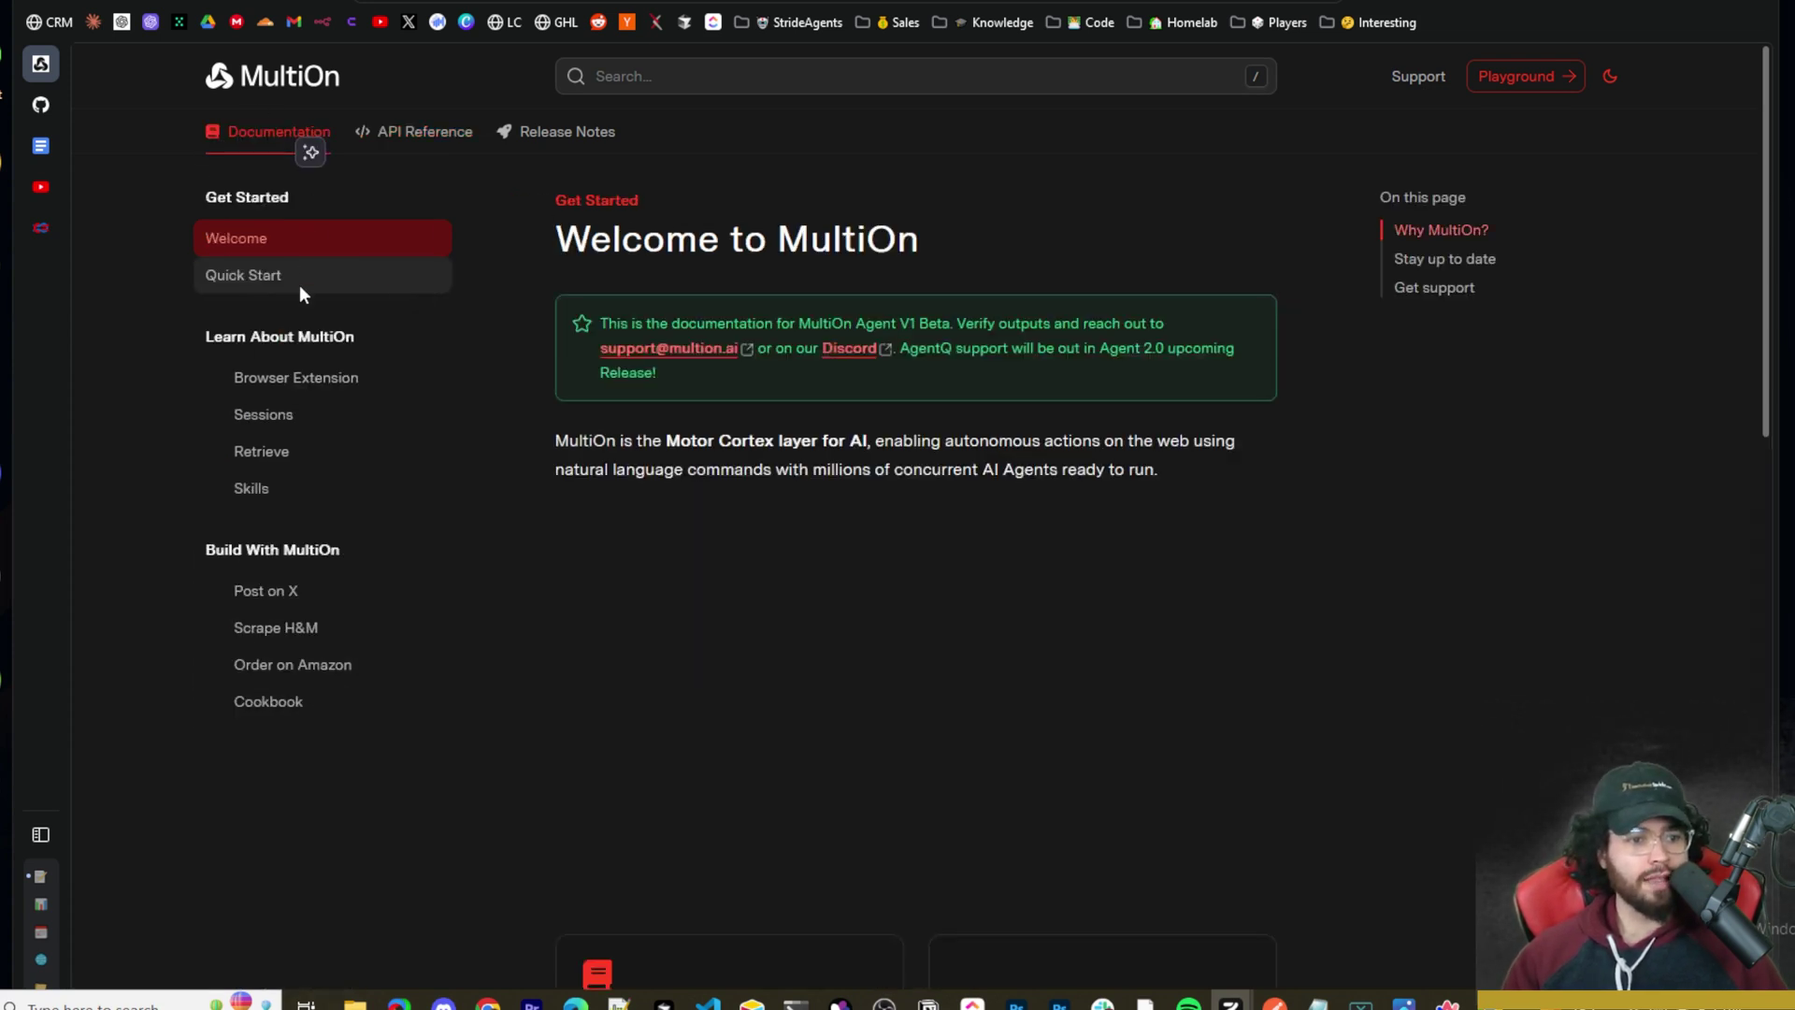
pyautogui.click(404, 138)
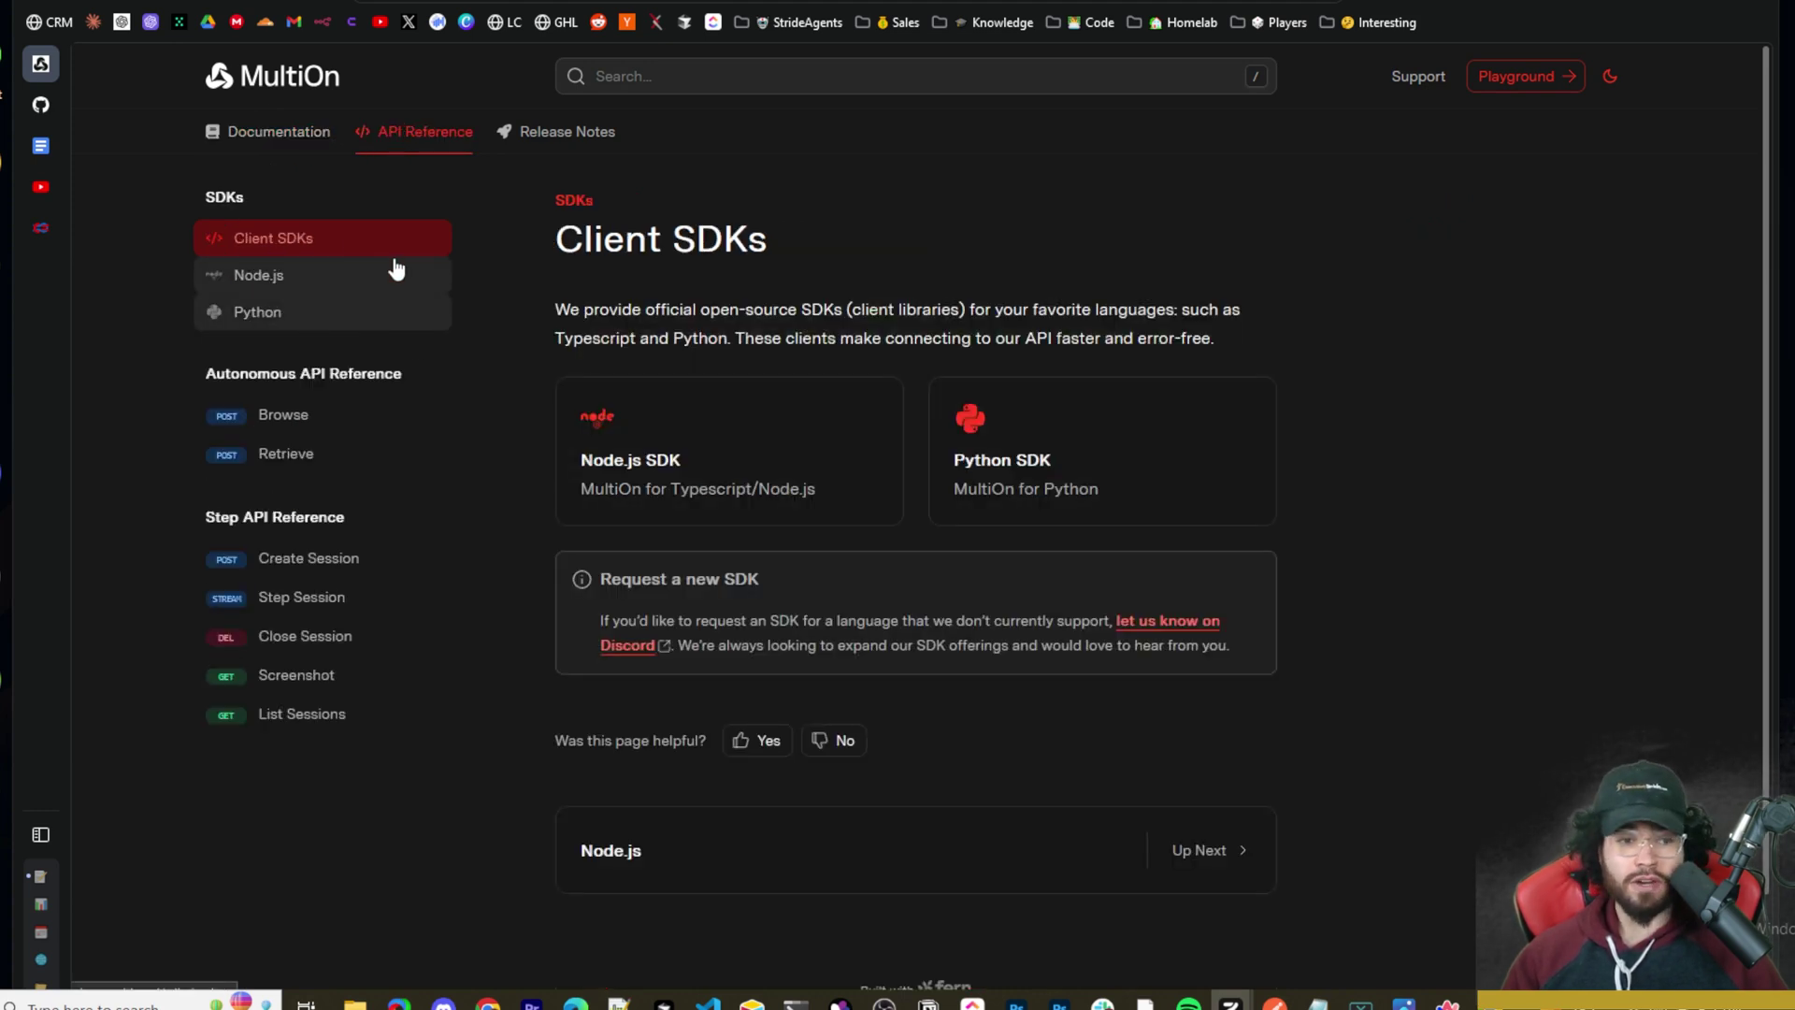
pyautogui.click(265, 136)
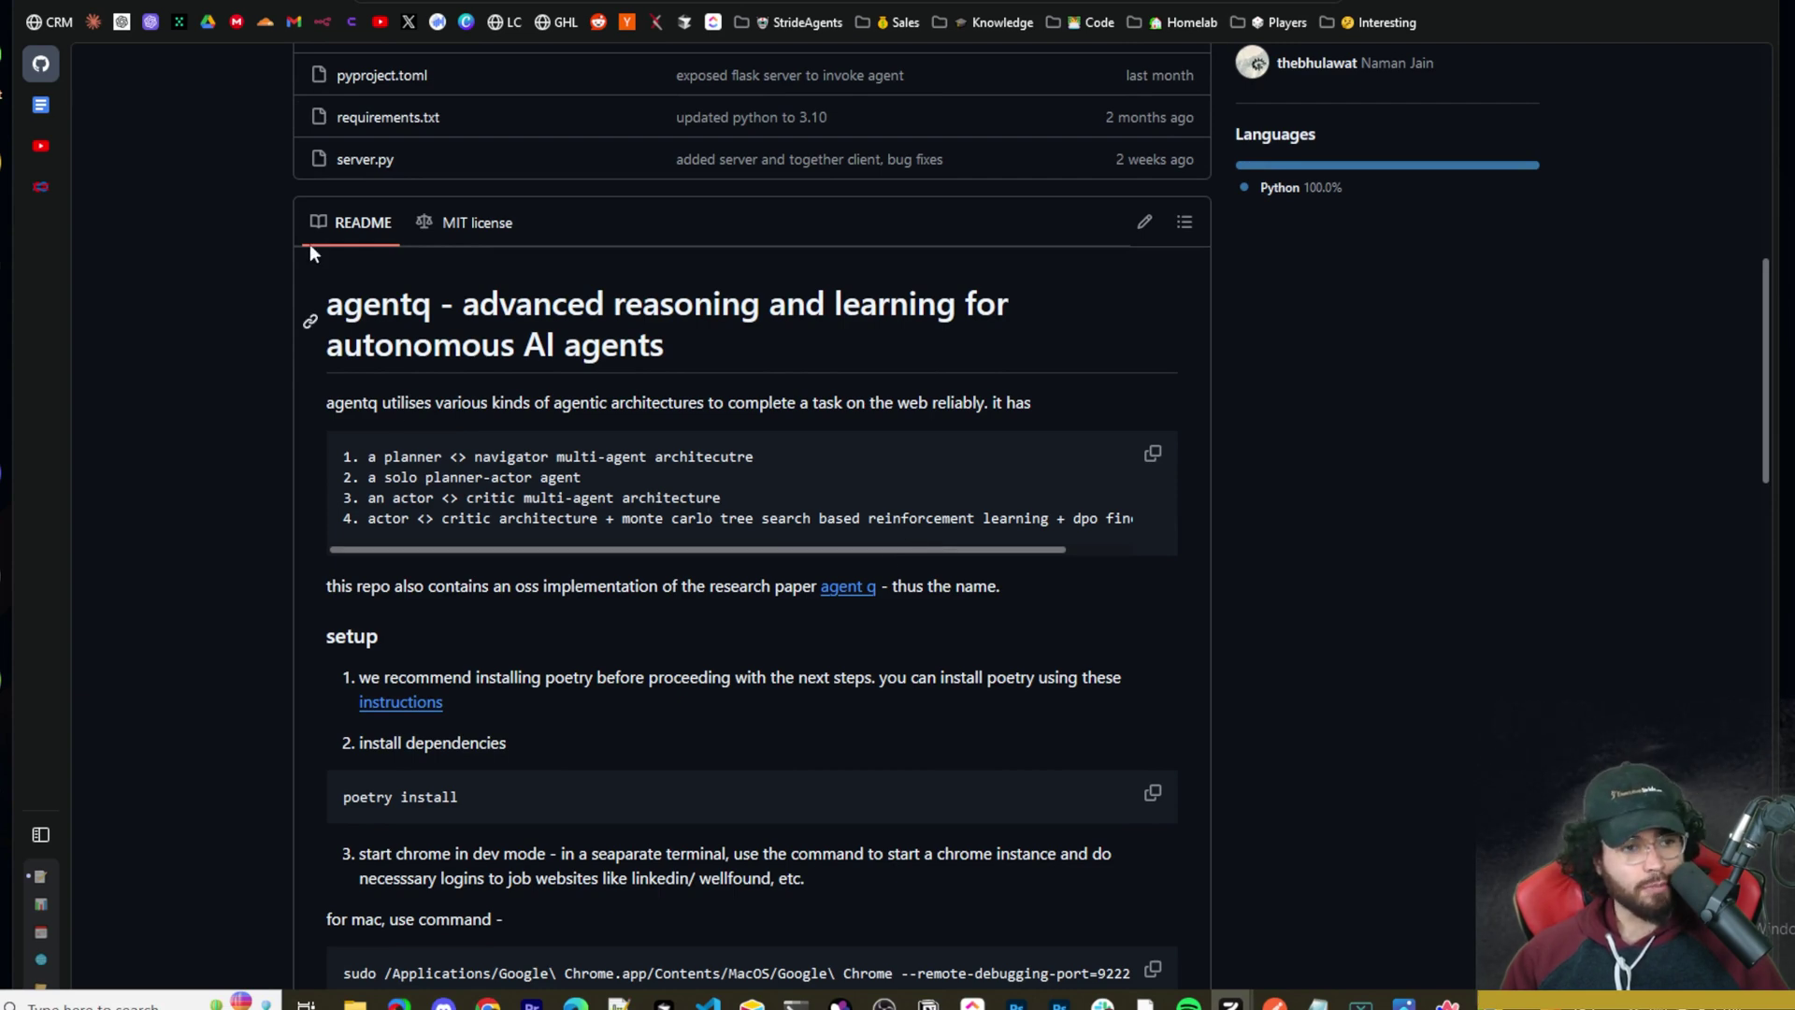
# Step: Scroll through the agent-q README setup steps, such as poetry install
pyautogui.scroll(-1, 468, 501)
pyautogui.scroll(-3, 385, 396)
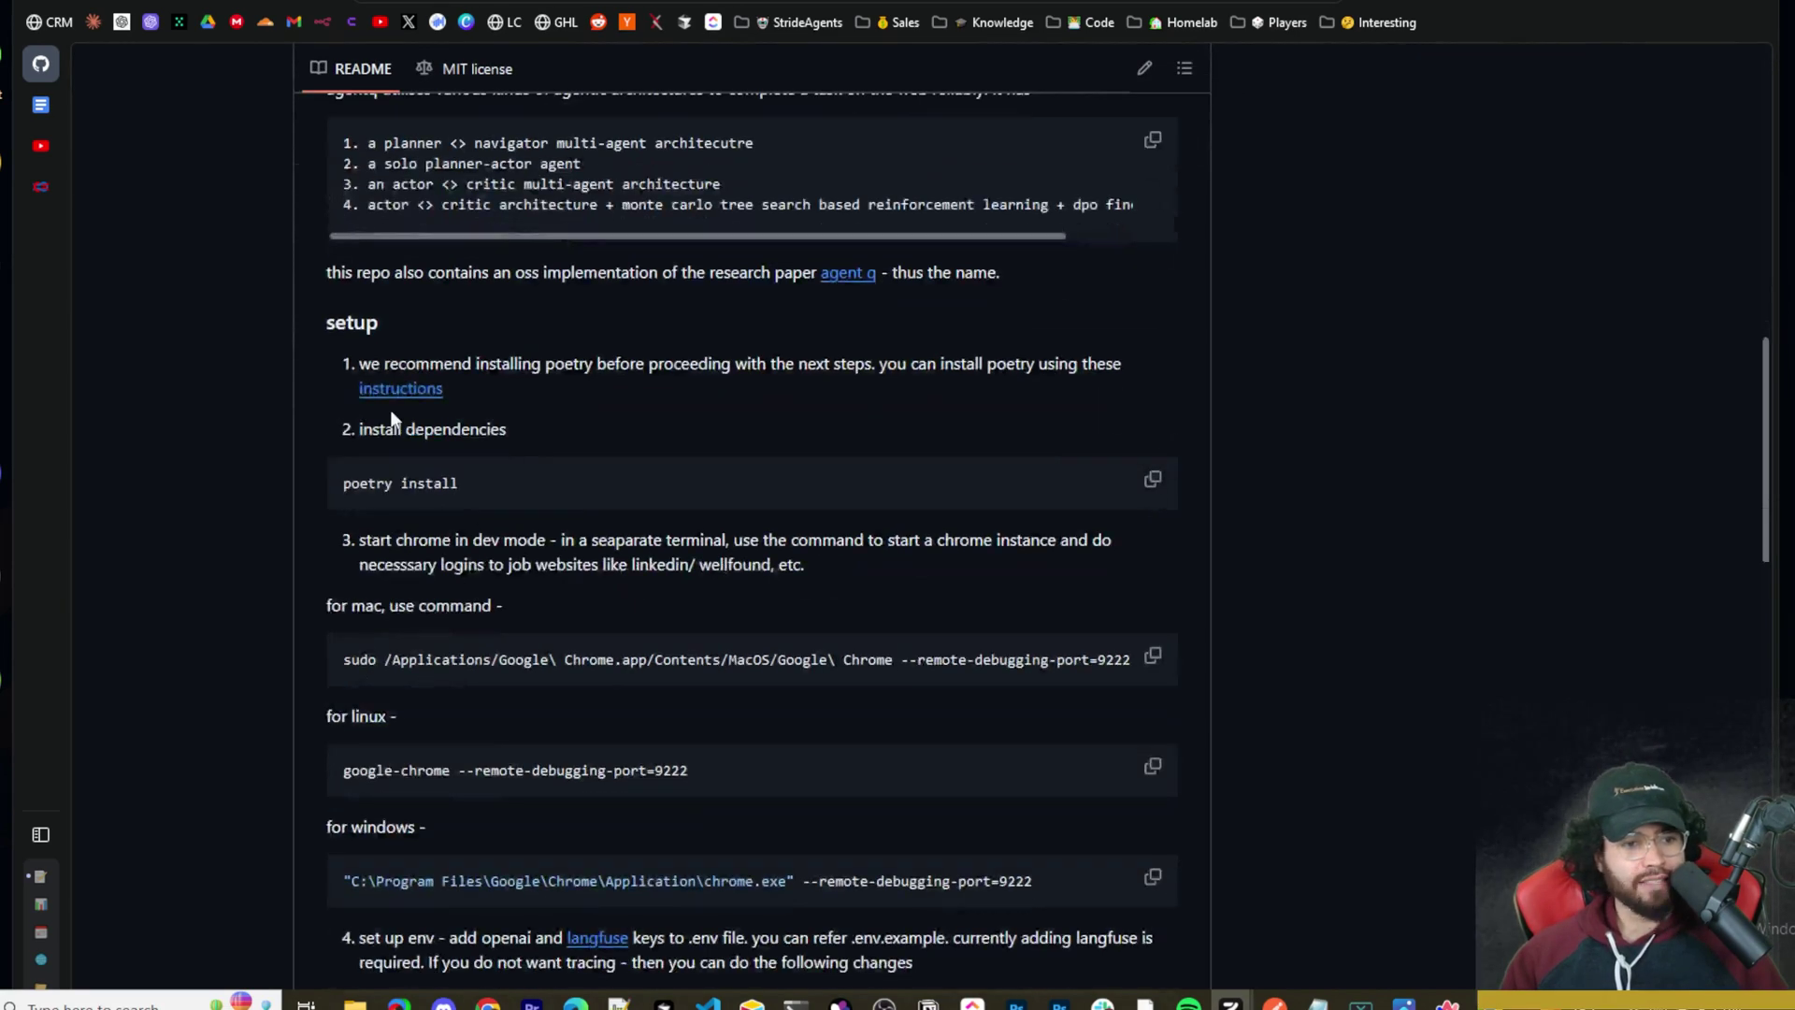
pyautogui.scroll(-2, 271, 378)
pyautogui.scroll(2, 406, 374)
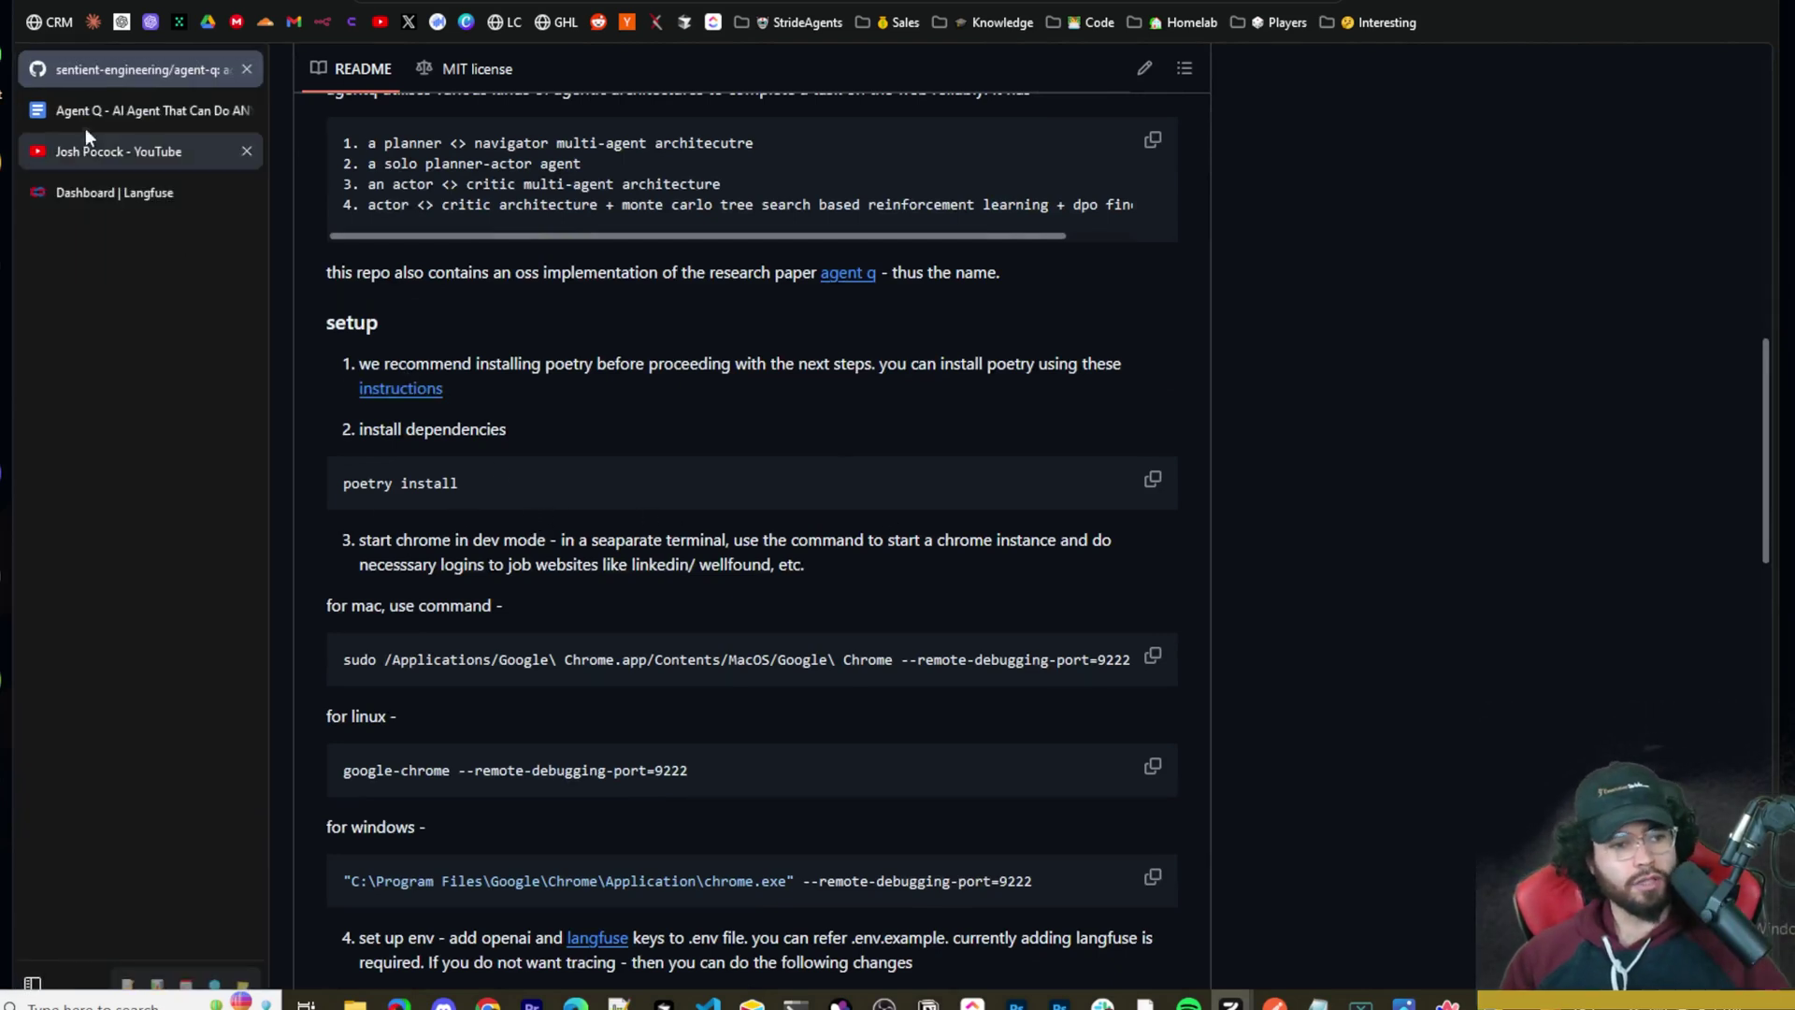
# Step: Switch to the Agent Q notes document and scroll to its Prerequisites section
pyautogui.click(82, 120)
pyautogui.scroll(-20, 669, 512)
pyautogui.scroll(-5, 620, 475)
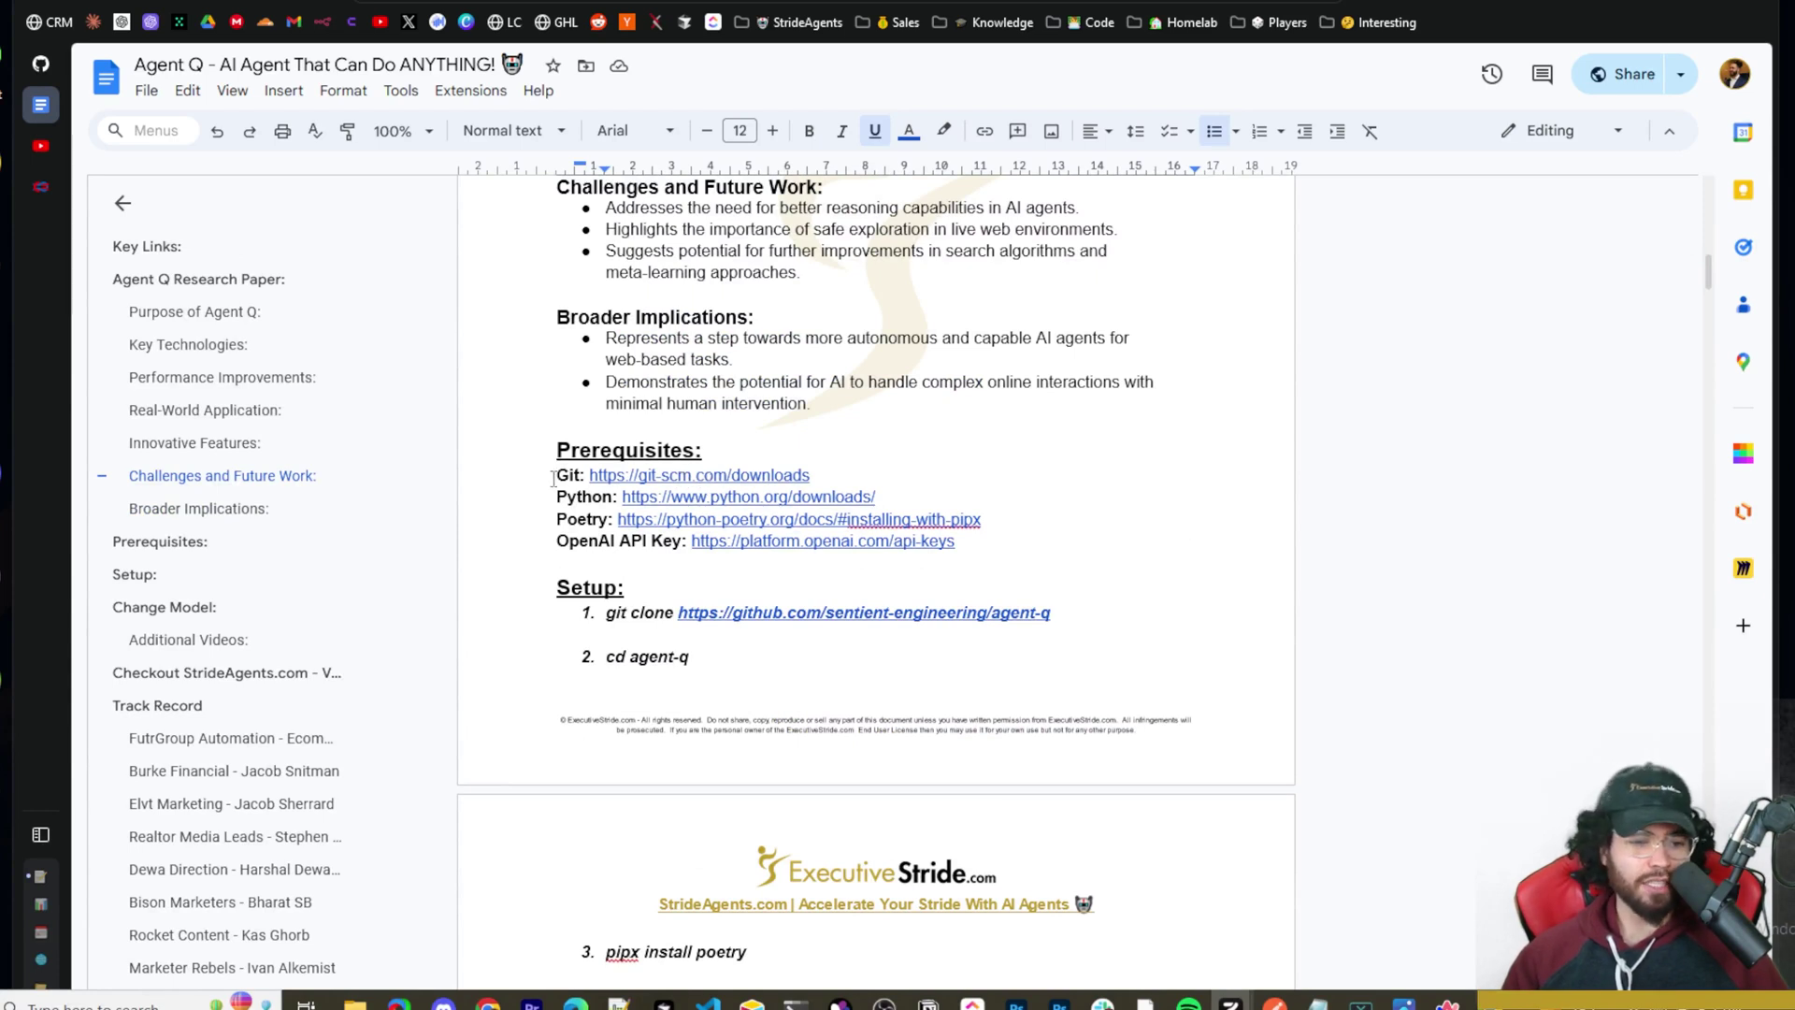
# Step: Highlight the Python and Poetry prerequisite links and open the Poetry installation instructions
pyautogui.moveTo(559, 477); pyautogui.dragTo(686, 502)
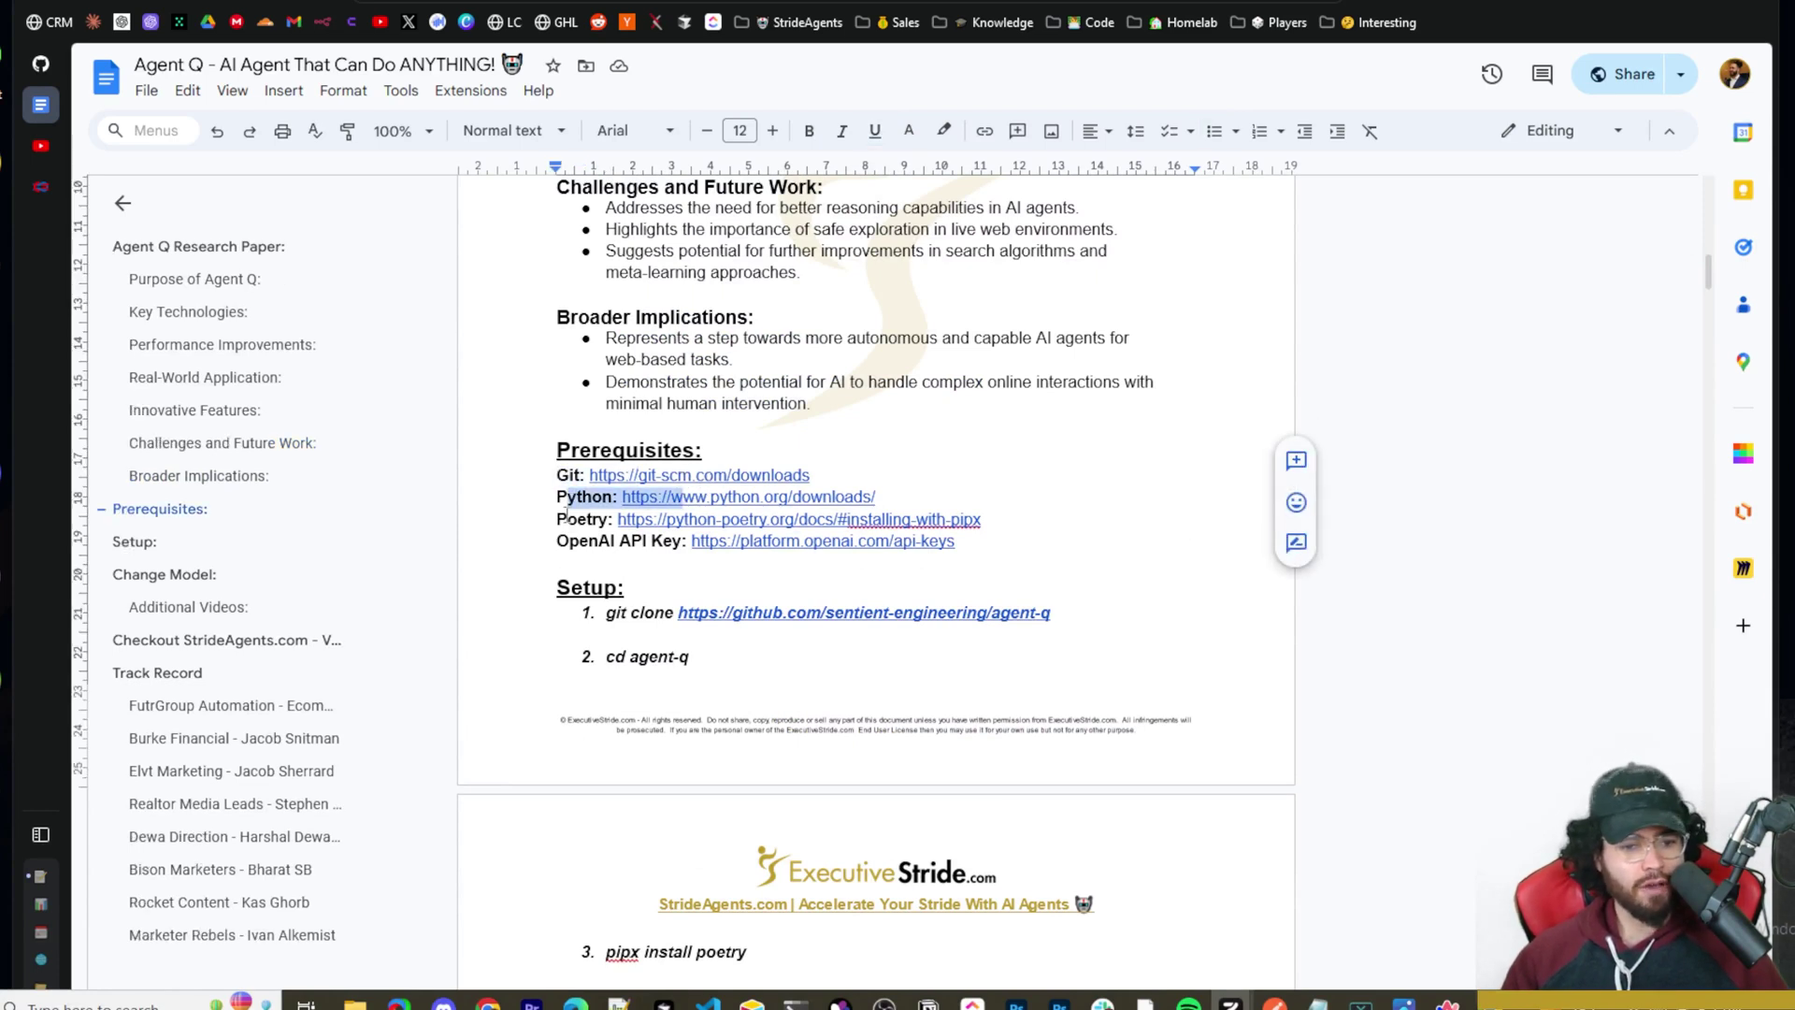
pyautogui.moveTo(567, 514); pyautogui.dragTo(655, 520)
pyautogui.click(698, 547)
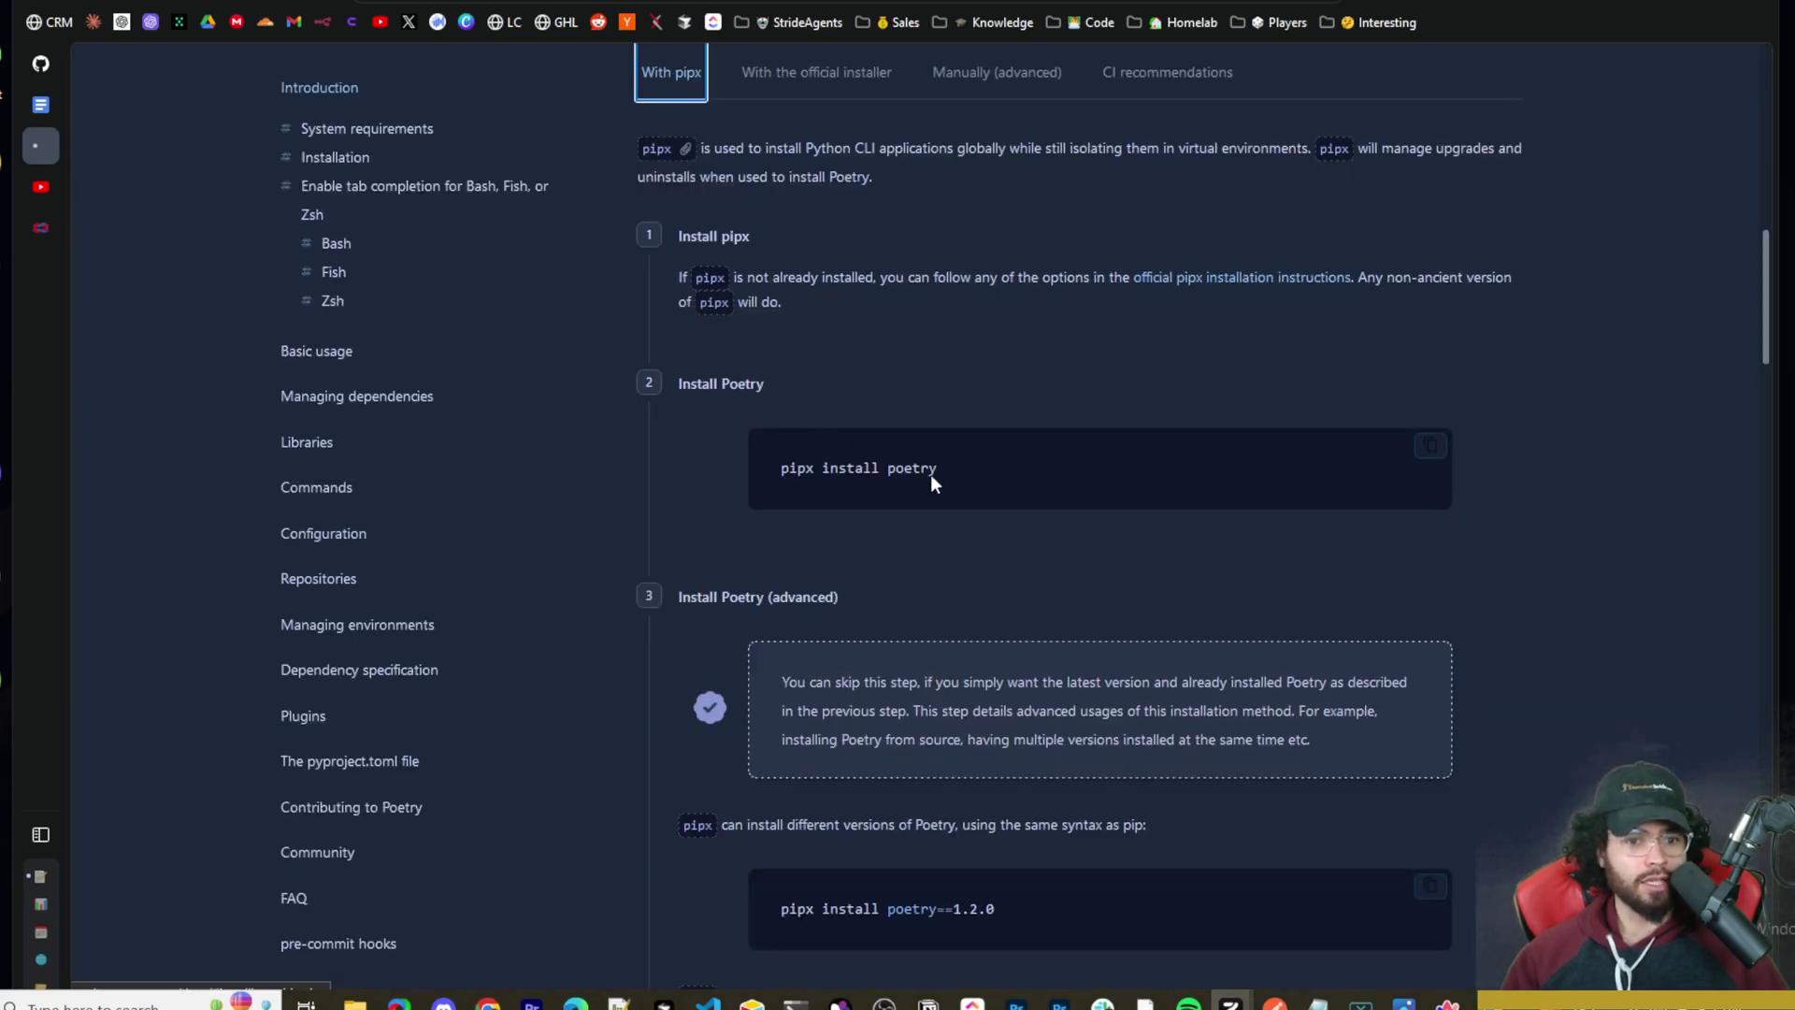
# Step: Copy 'pipx install poetry', select the git clone setup line, and bring PowerShell forward
pyautogui.moveTo(922, 477); pyautogui.dragTo(791, 476)
pyautogui.moveTo(947, 474); pyautogui.dragTo(781, 473)
pyautogui.hotkey('ctrl', 'c')
pyautogui.hotkey('ctrl', 'w')
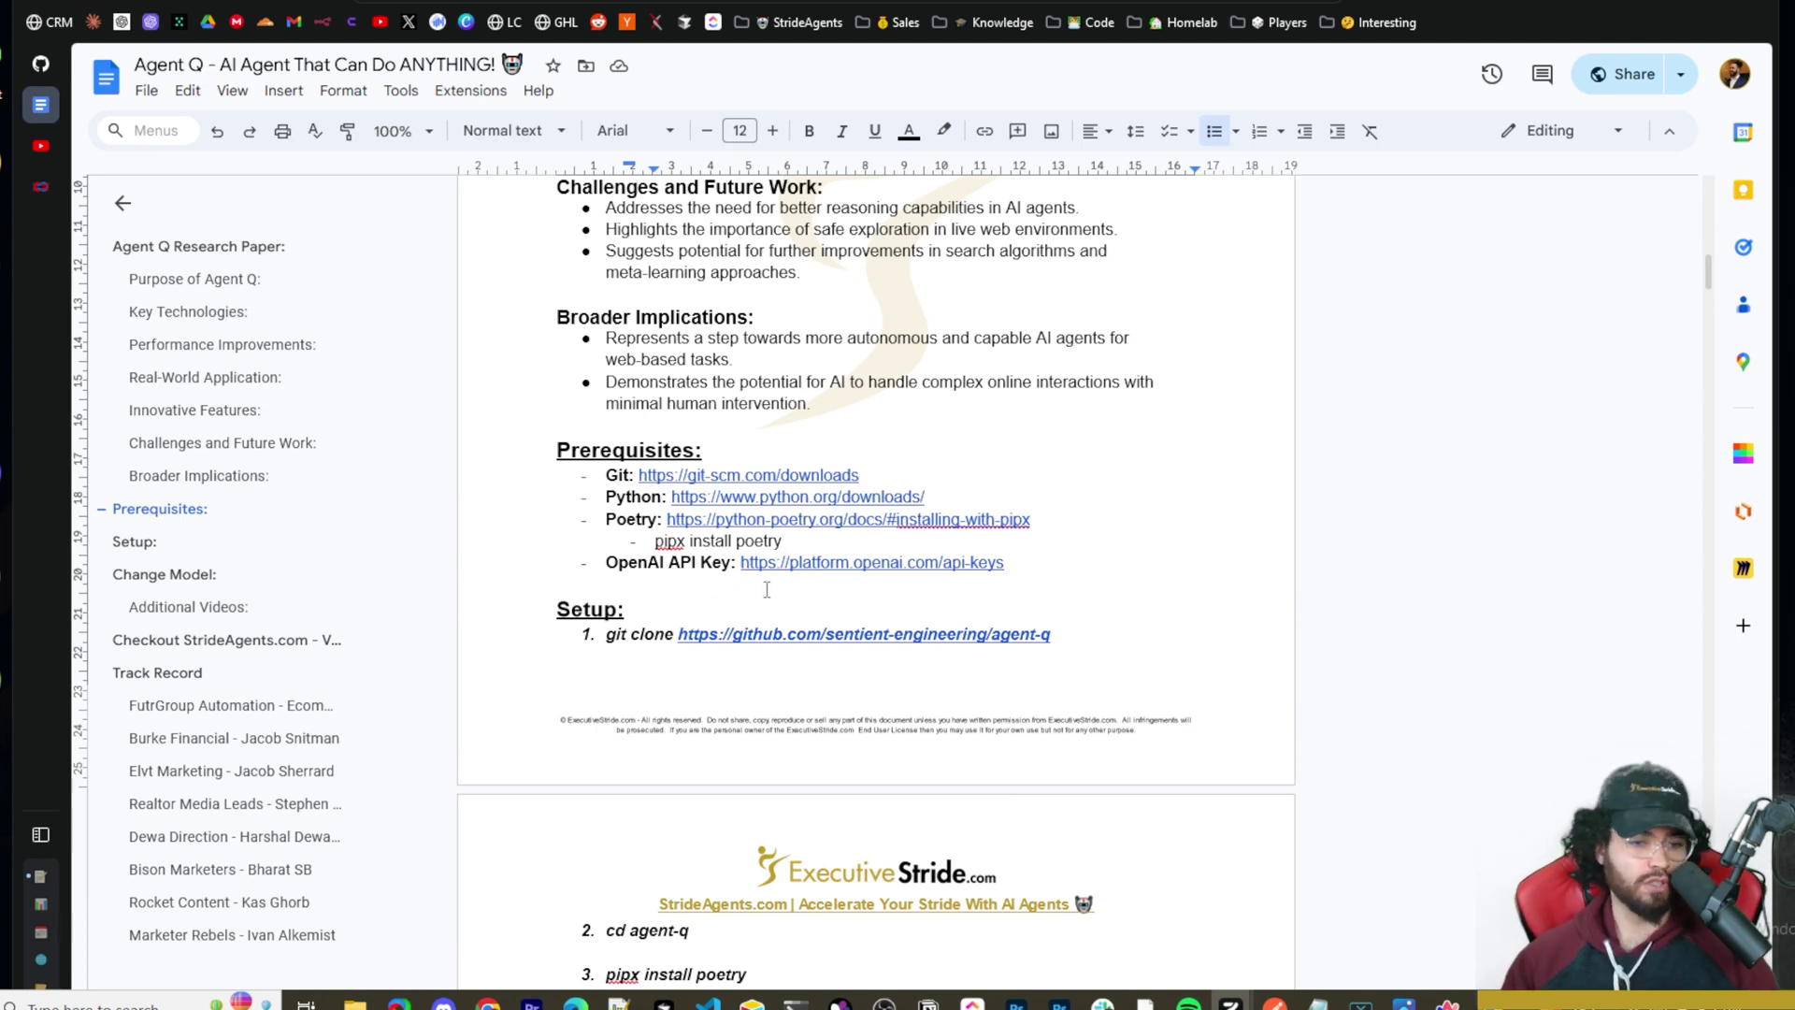
pyautogui.moveTo(1060, 636); pyautogui.dragTo(604, 636)
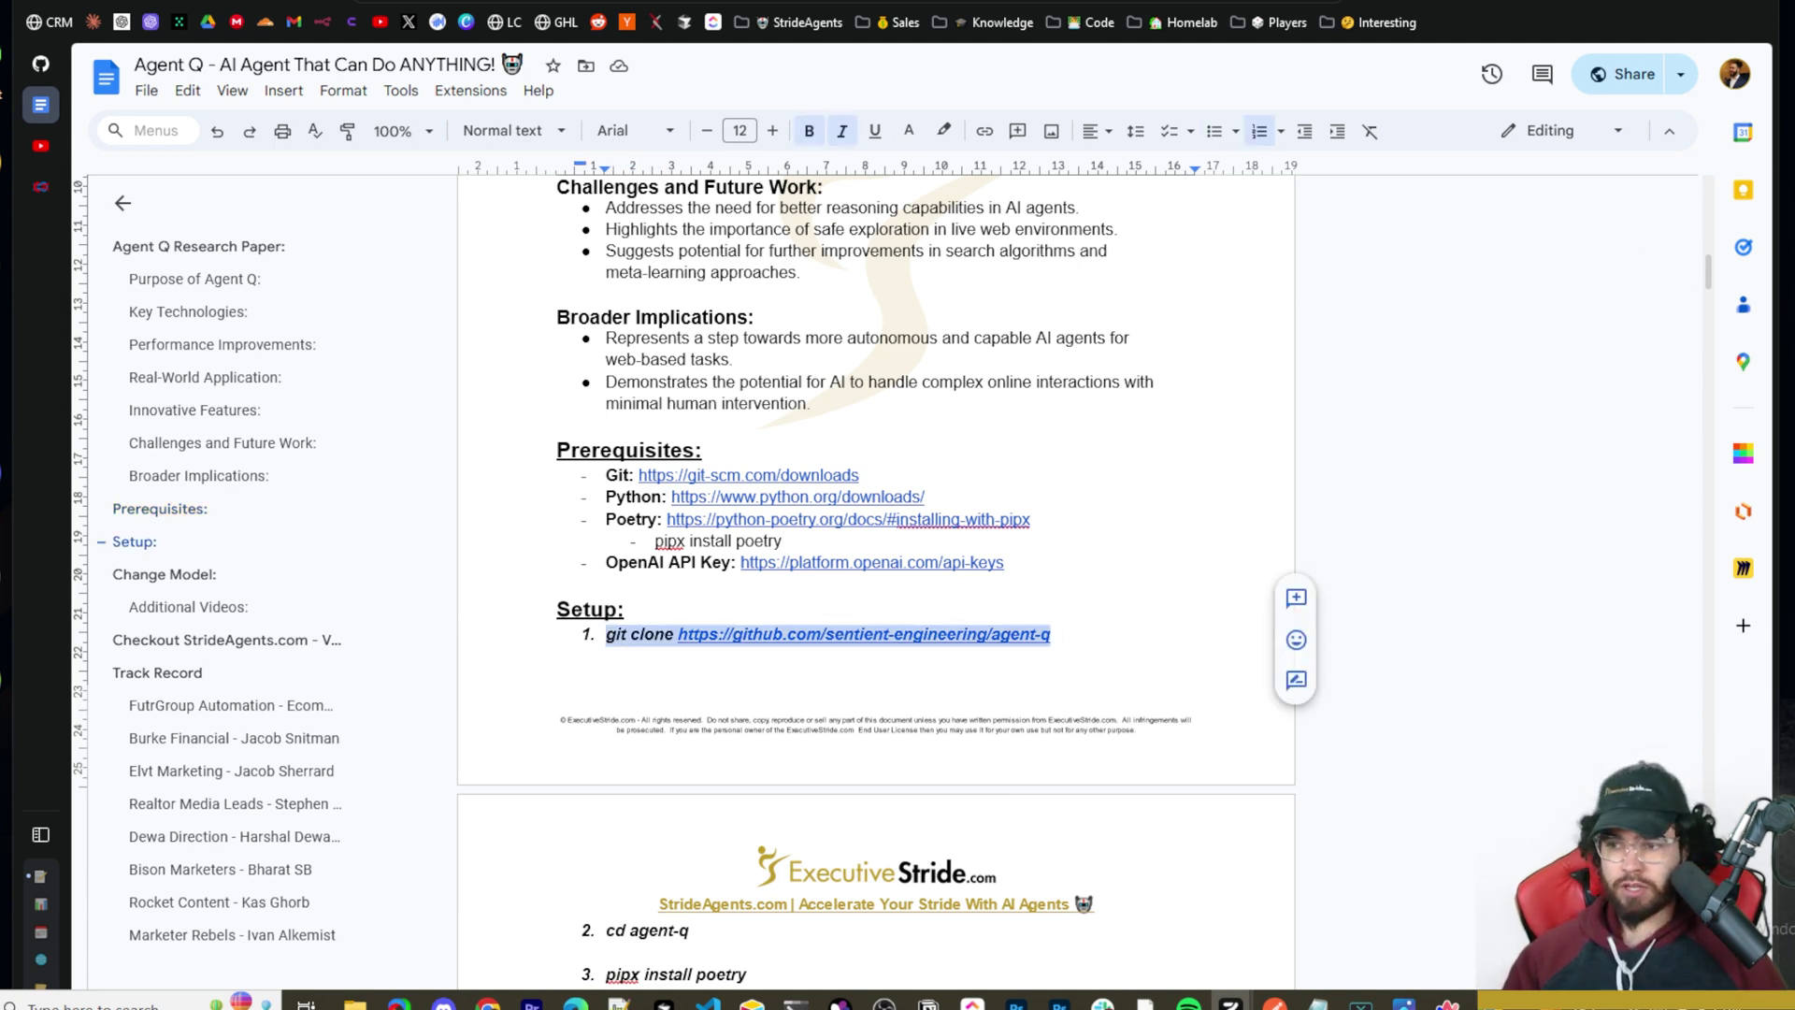
pyautogui.moveTo(1794, 262); pyautogui.dragTo(1064, 181)
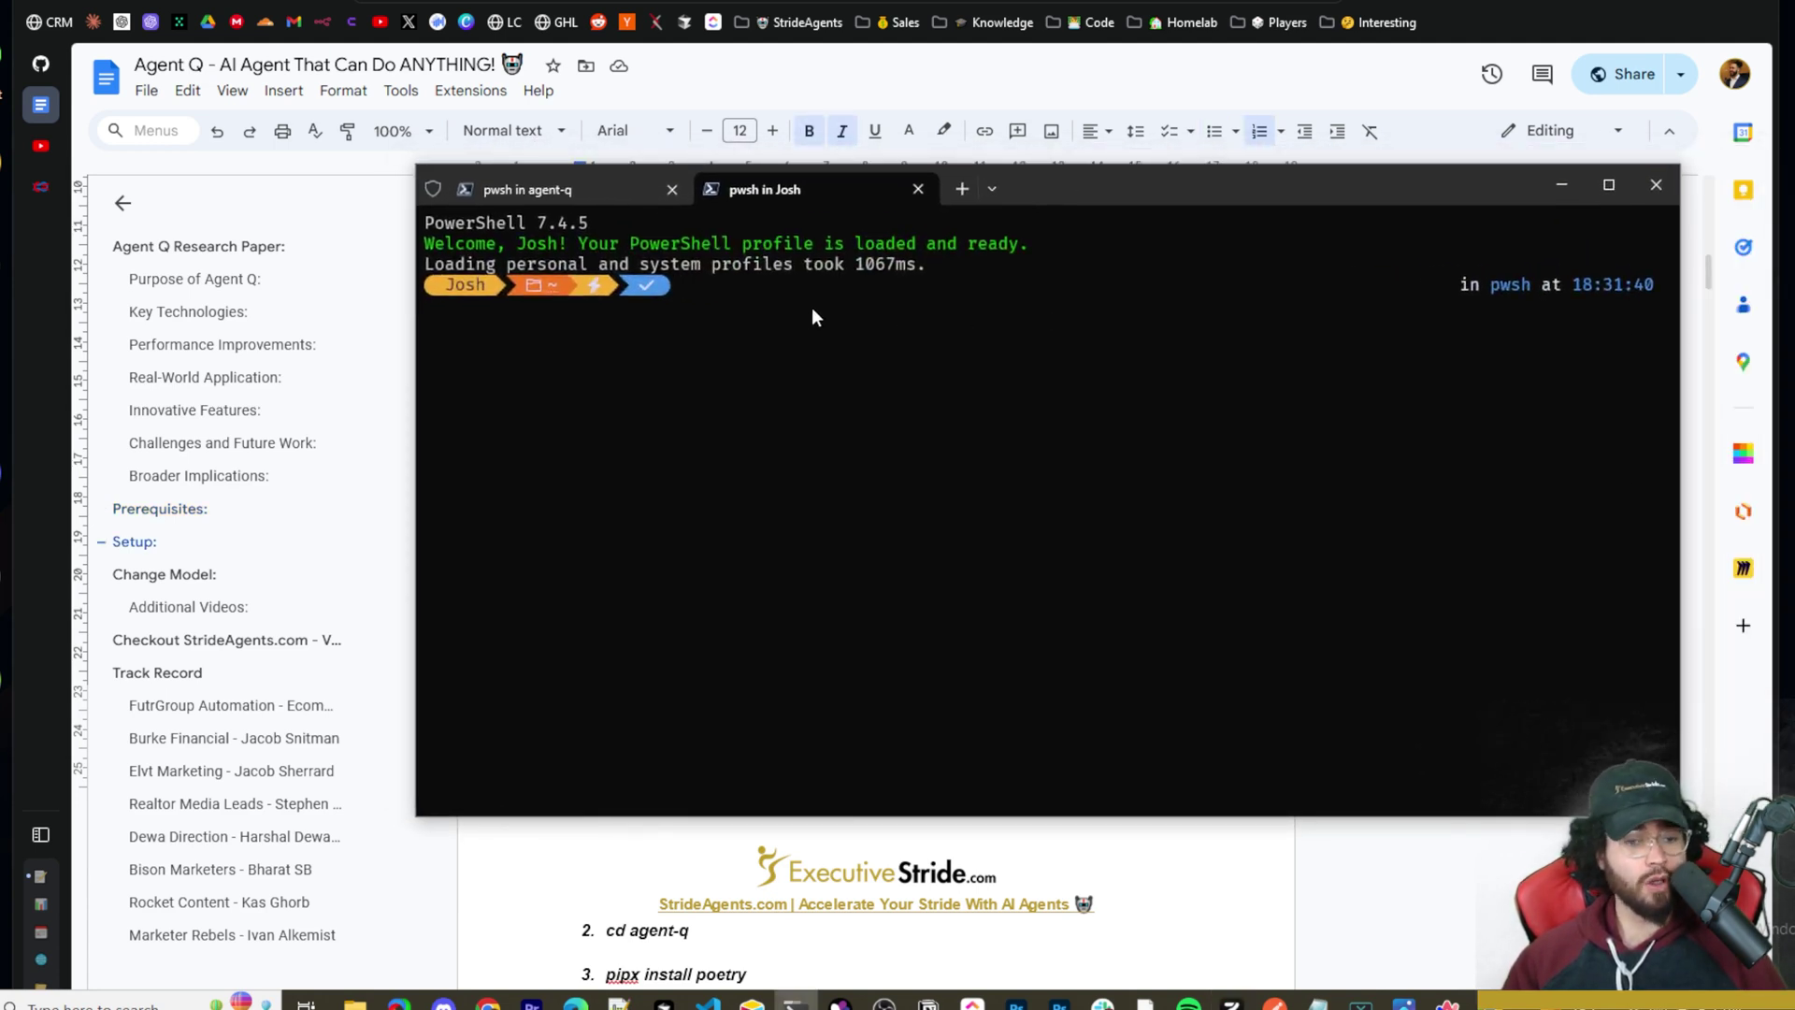
# Step: Paste the git clone command at the prompt, then select the cd agent-q line in the doc
pyautogui.hotkey('ctrl', 'v')
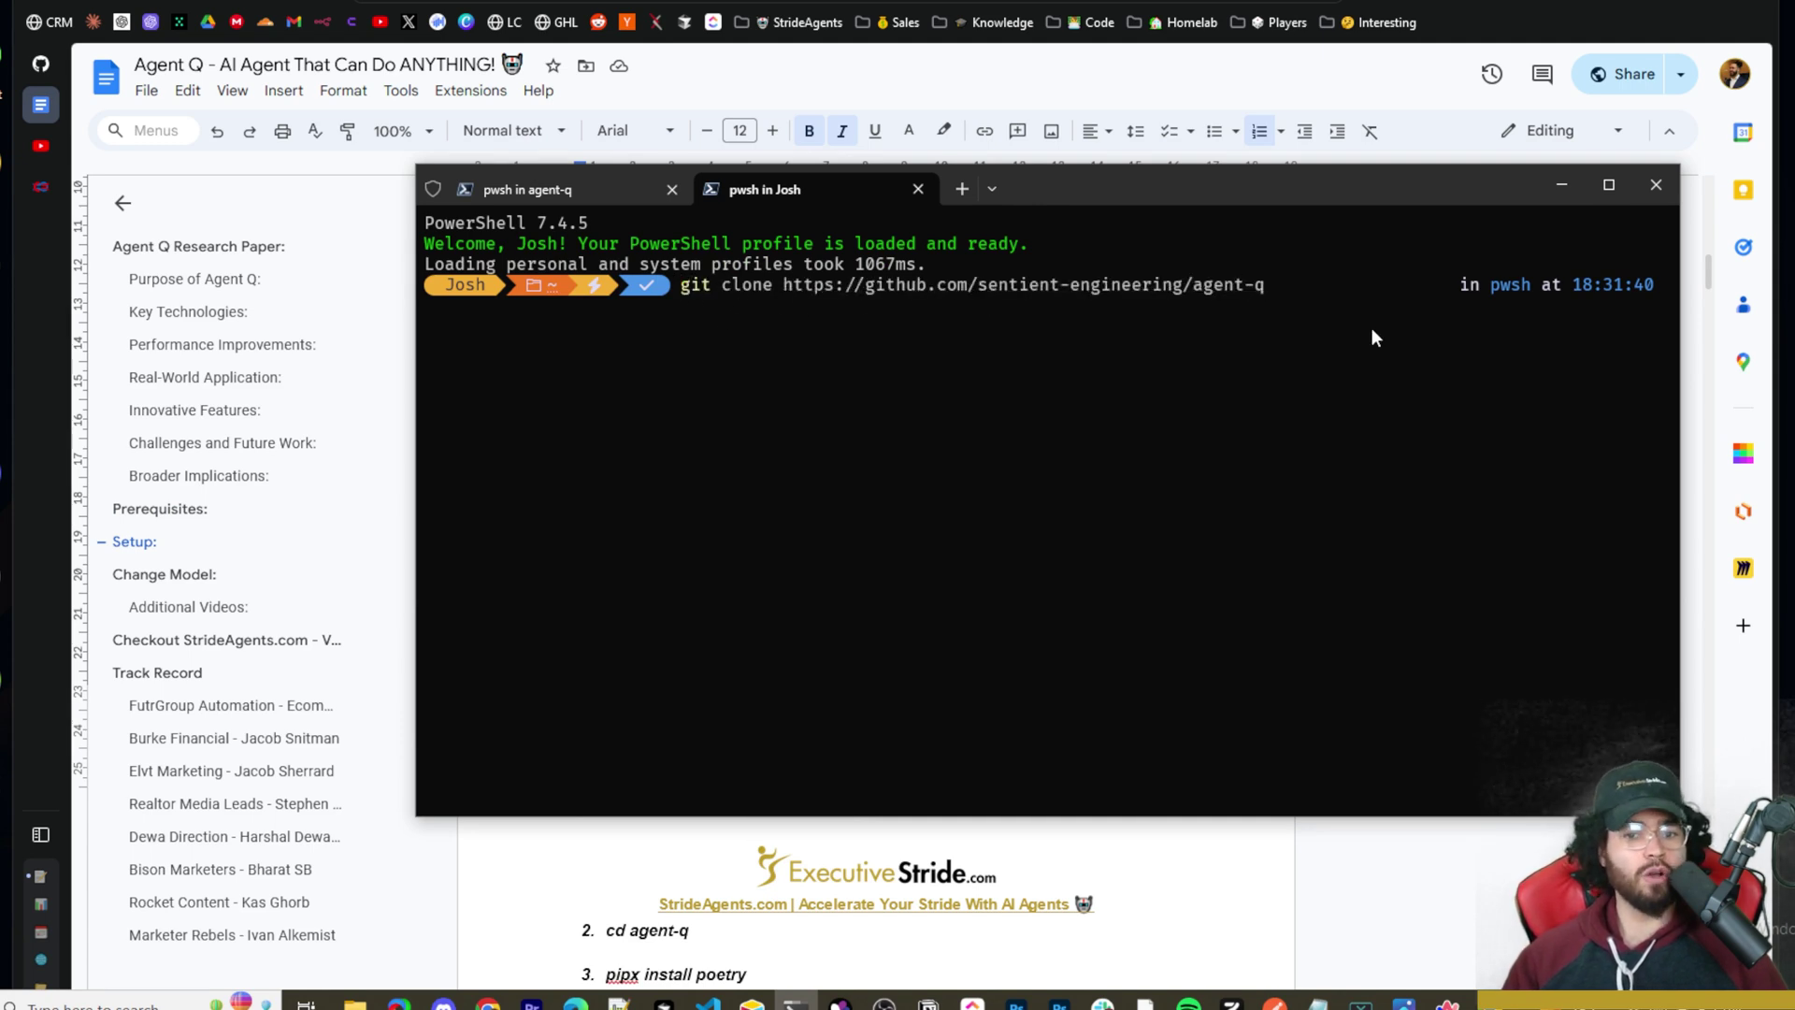
pyautogui.press('BackSpace')
pyautogui.press('BackSpace')
pyautogui.press('BackSpace')
pyautogui.press('BackSpace')
pyautogui.press('BackSpace')
pyautogui.press('BackSpace')
pyautogui.press('BackSpace')
pyautogui.press('BackSpace')
pyautogui.press('BackSpace')
pyautogui.press('BackSpace')
pyautogui.press('BackSpace')
pyautogui.press('BackSpace')
pyautogui.press('BackSpace')
pyautogui.press('BackSpace')
pyautogui.press('BackSpace')
pyautogui.press('BackSpace')
pyautogui.press('BackSpace')
pyautogui.press('BackSpace')
pyautogui.press('BackSpace')
pyautogui.press('BackSpace')
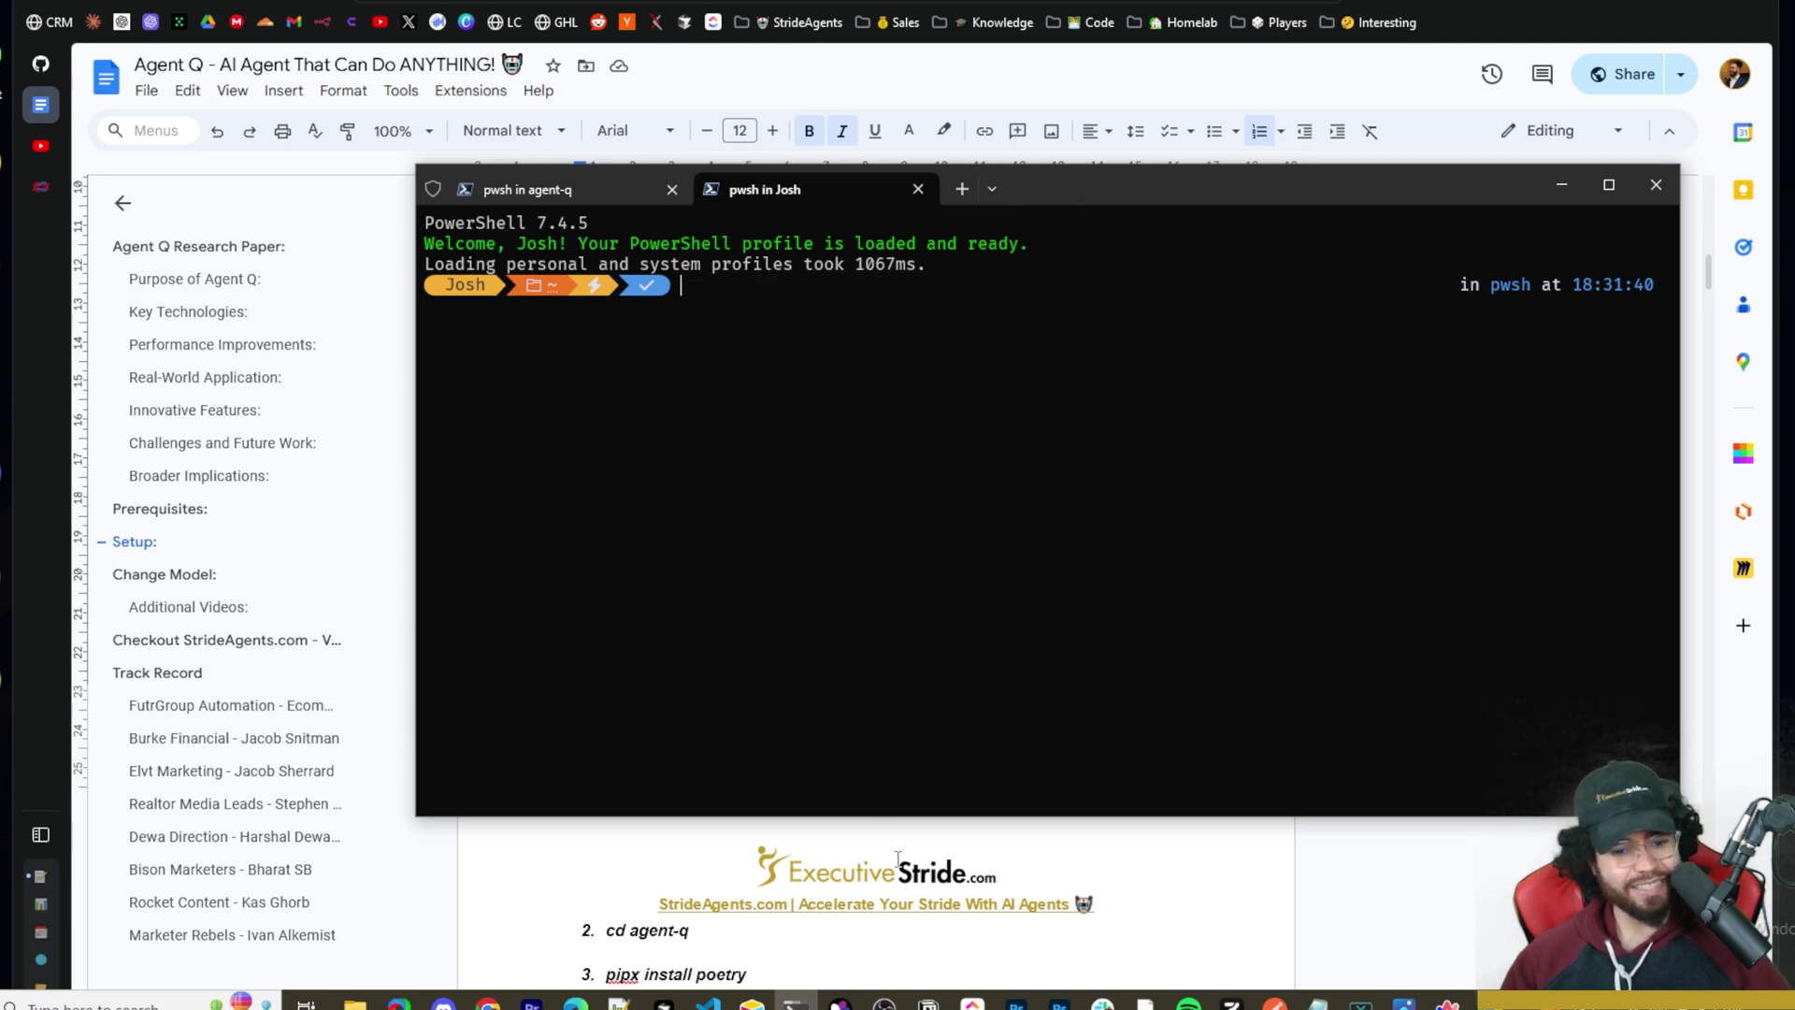
pyautogui.click(899, 859)
pyautogui.scroll(-3, 899, 859)
pyautogui.moveTo(691, 653); pyautogui.dragTo(593, 653)
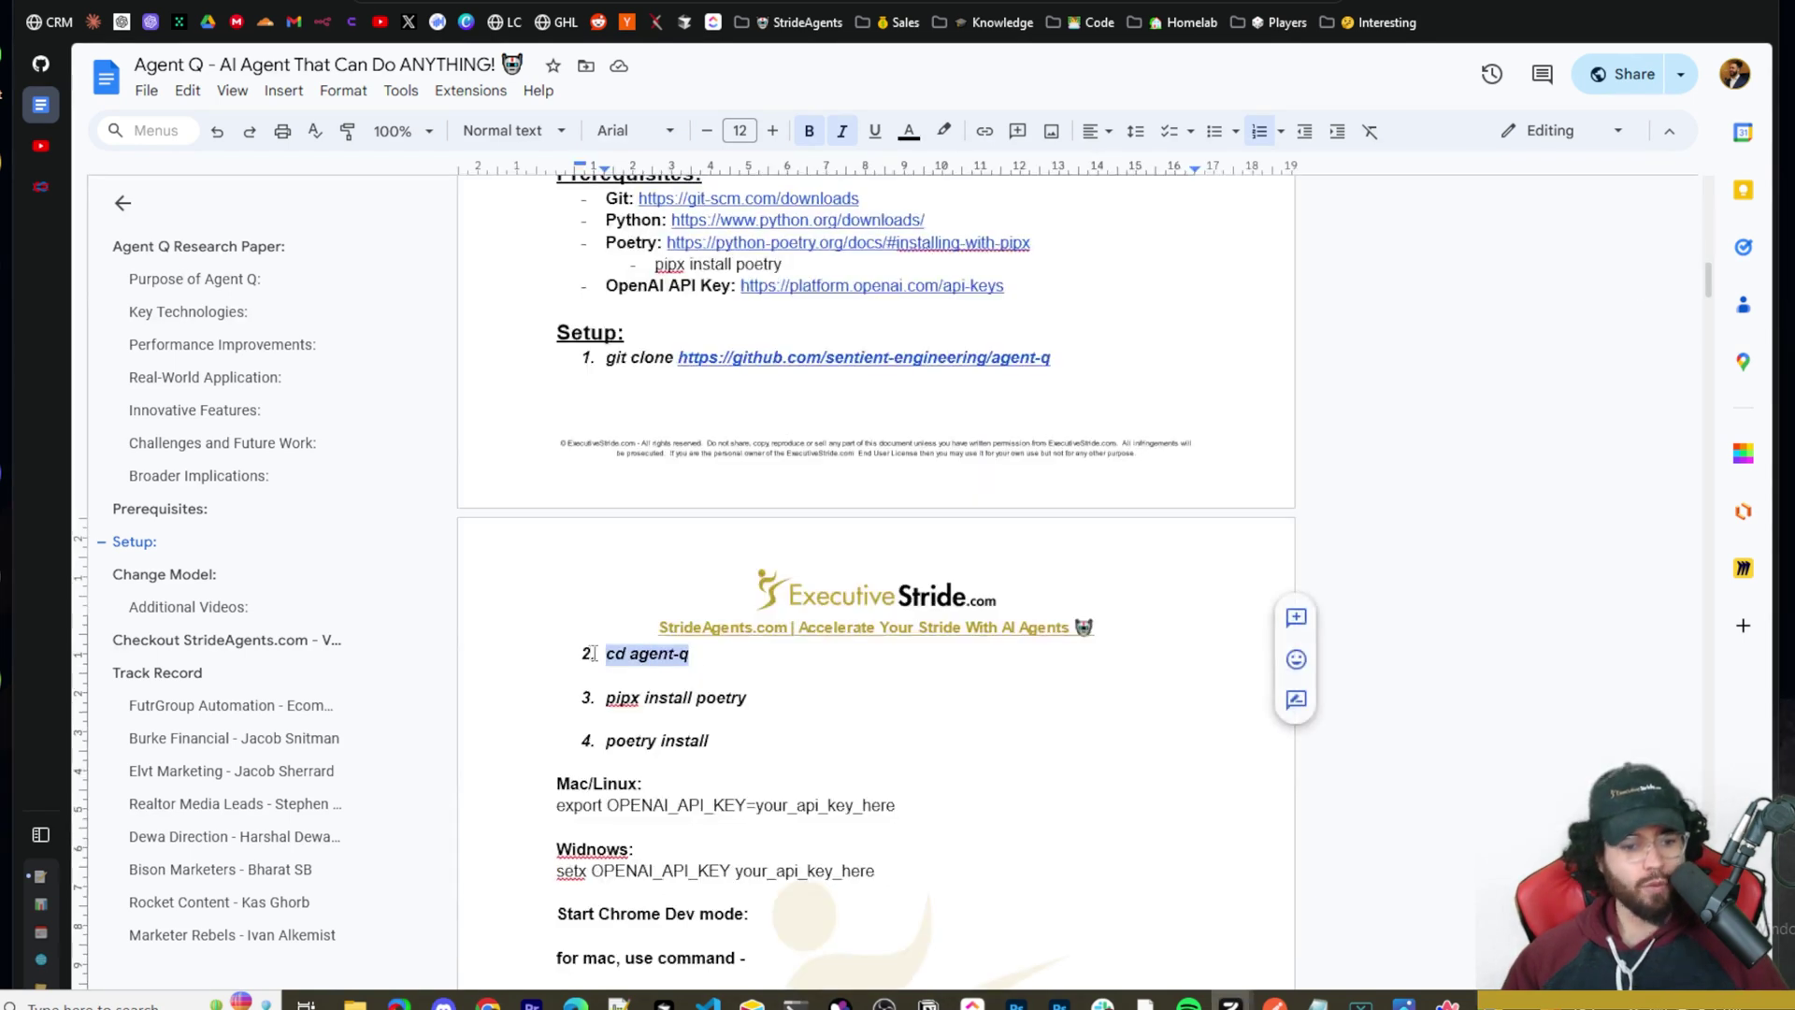
pyautogui.click(650, 662)
pyautogui.moveTo(615, 655); pyautogui.dragTo(676, 651)
pyautogui.click(698, 658)
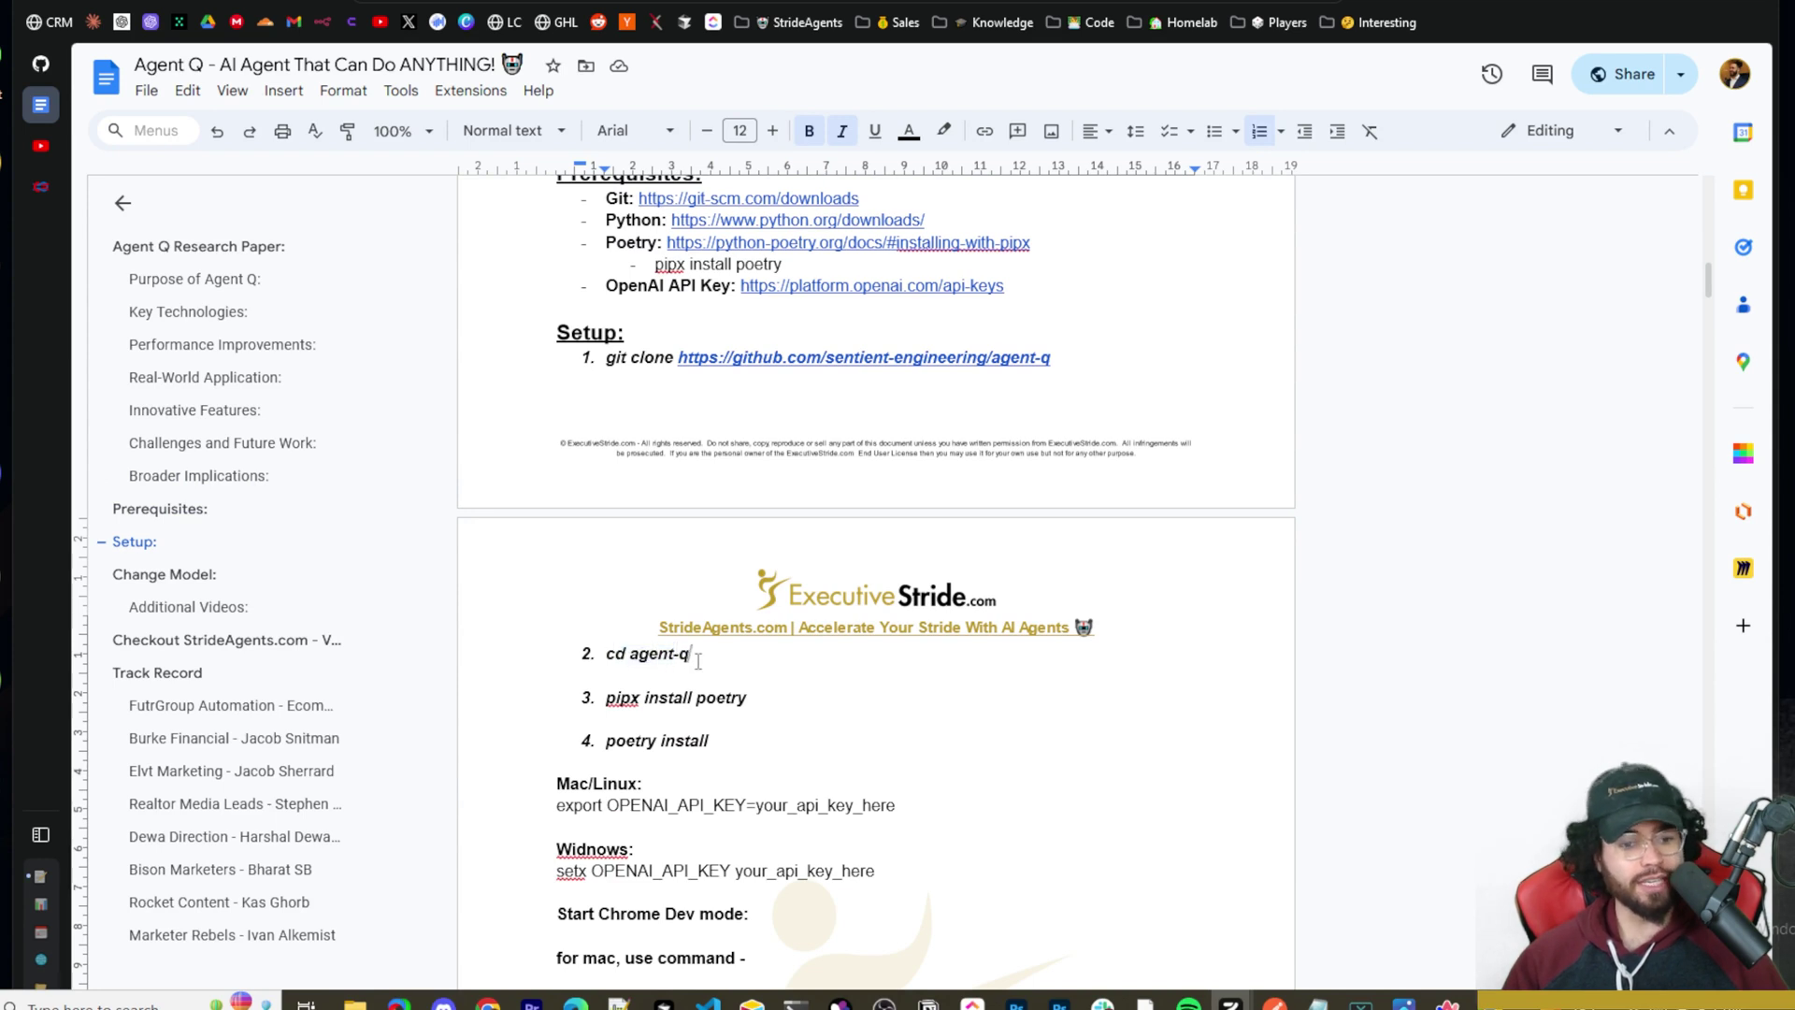
# Step: Replace cd agent-q at the PowerShell prompt with 'pipx install poetry'
pyautogui.hotkey('alt', 'Tab')
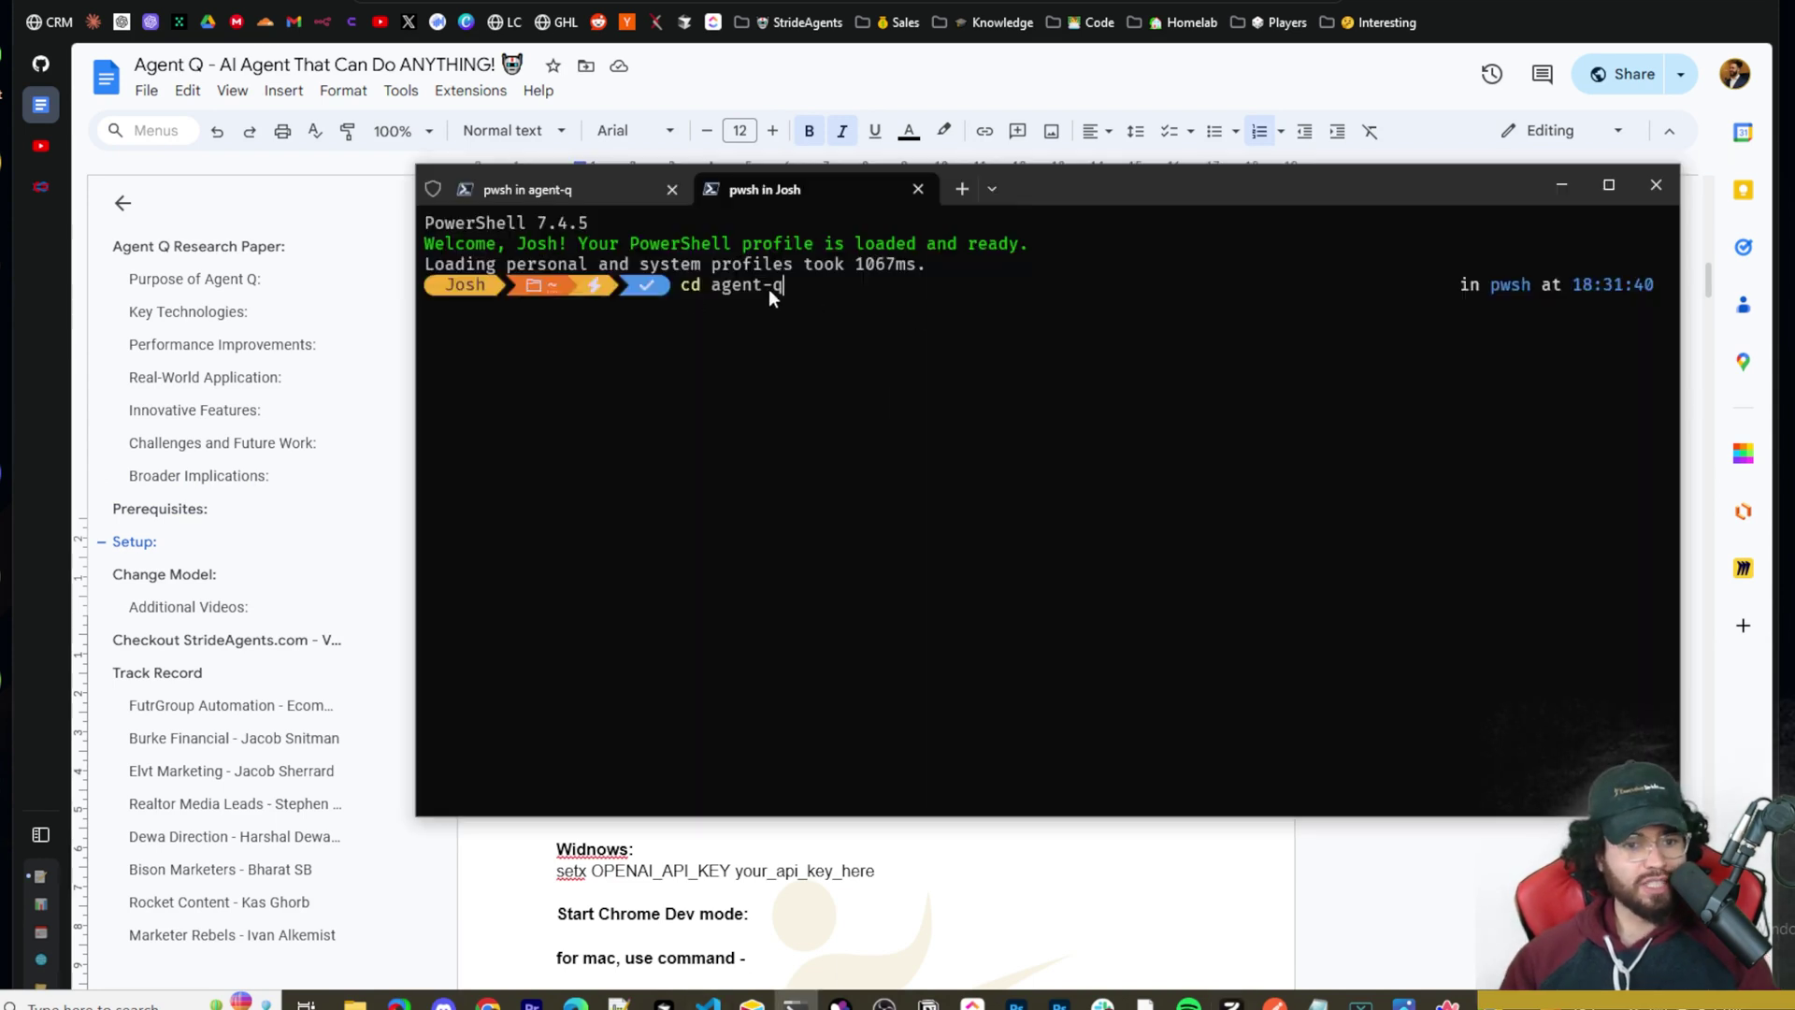
pyautogui.press('Escape')
pyautogui.write('pipx install poetry')
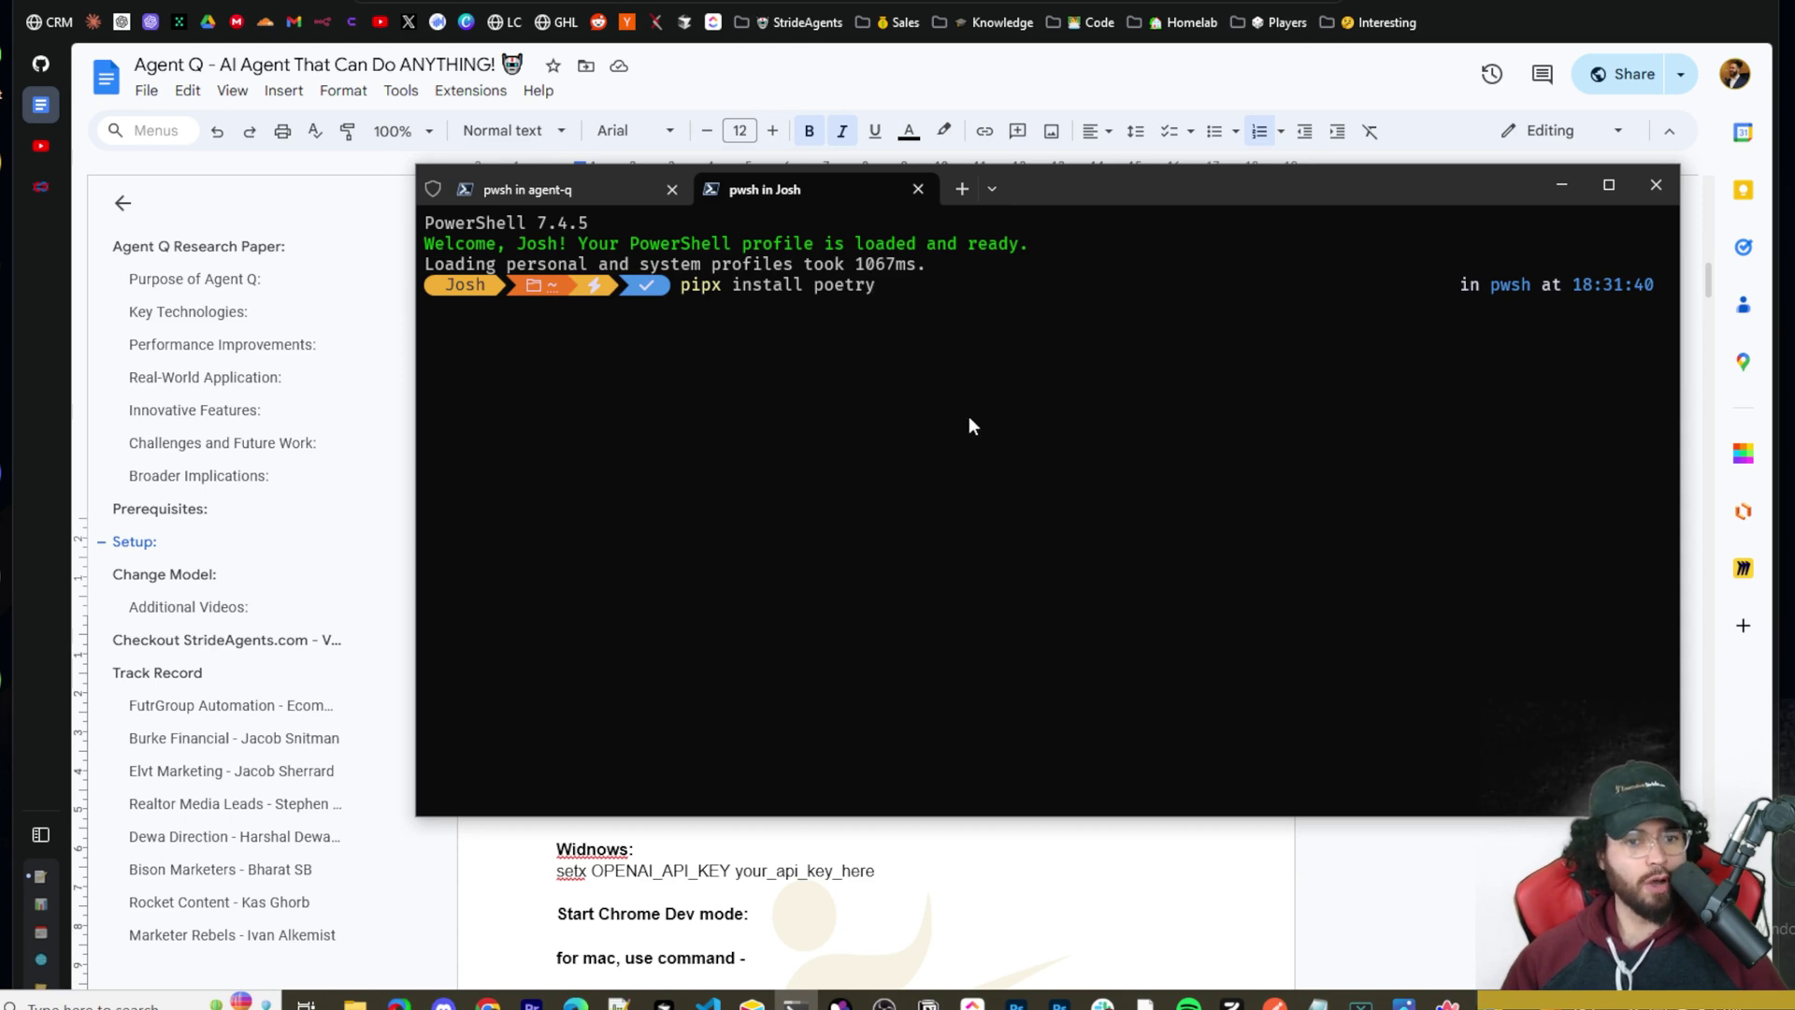
pyautogui.hotkey('alt', 'Tab')
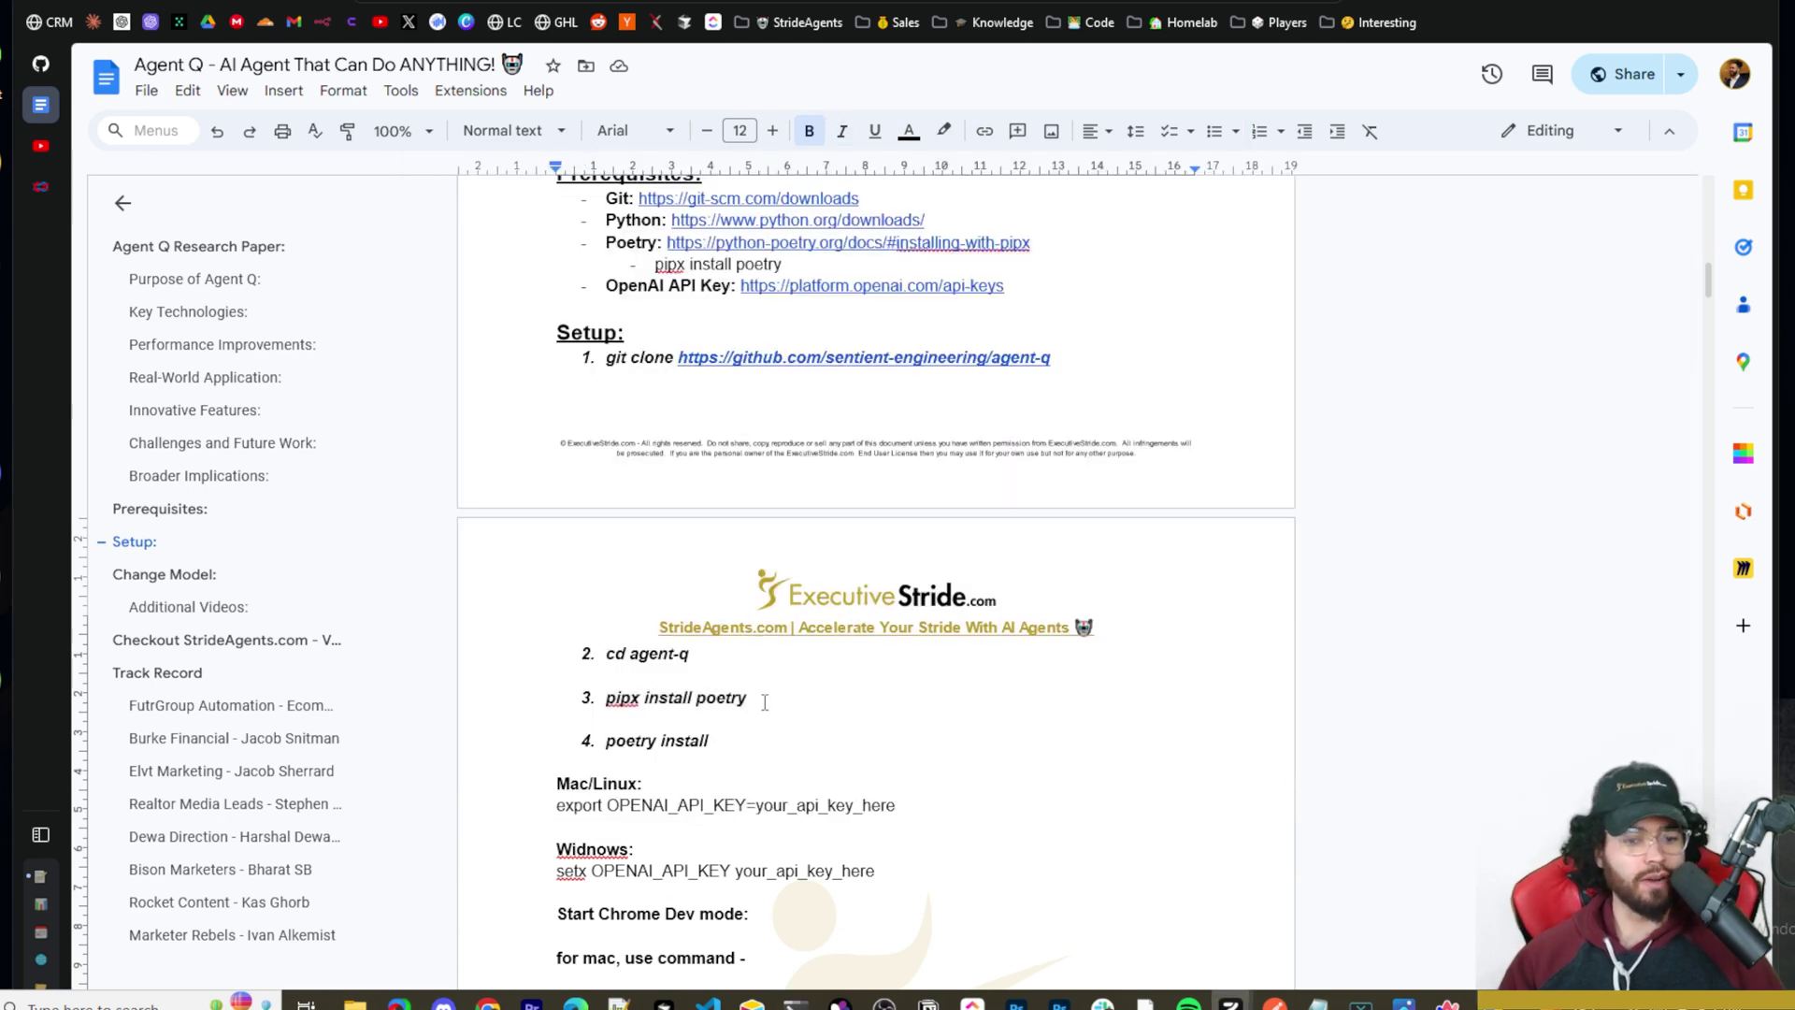
# Step: Select the poetry install command in the doc and type 'poetry' at the PowerShell prompt
pyautogui.click(720, 740)
pyautogui.moveTo(720, 740); pyautogui.dragTo(608, 740)
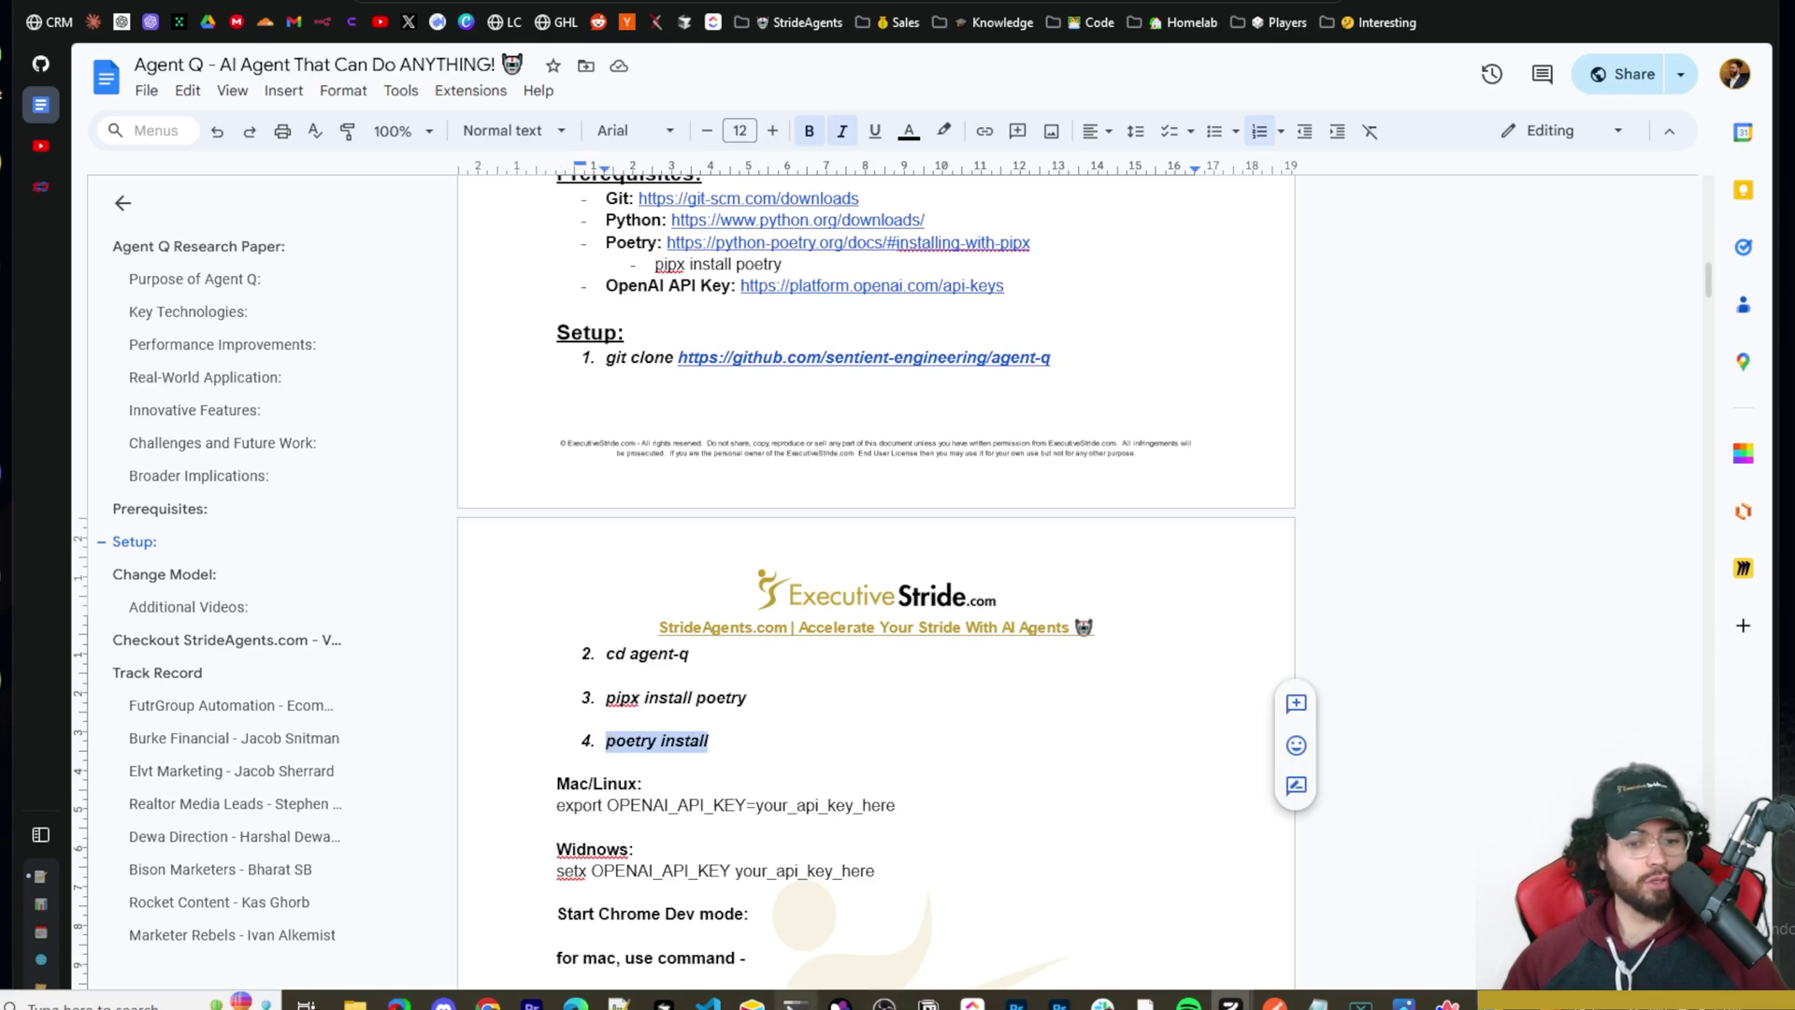
pyautogui.click(794, 1000)
pyautogui.press('BackSpace')
pyautogui.press('BackSpace')
pyautogui.press('BackSpace')
pyautogui.press('BackSpace')
pyautogui.press('BackSpace')
pyautogui.press('BackSpace')
pyautogui.press('BackSpace')
pyautogui.press('BackSpace')
pyautogui.press('BackSpace')
pyautogui.press('BackSpace')
pyautogui.press('BackSpace')
pyautogui.press('BackSpace')
pyautogui.press('BackSpace')
pyautogui.press('BackSpace')
pyautogui.press('BackSpace')
pyautogui.press('BackSpace')
pyautogui.press('BackSpace')
pyautogui.press('BackSpace')
pyautogui.press('BackSpace')
pyautogui.write('poetry install')
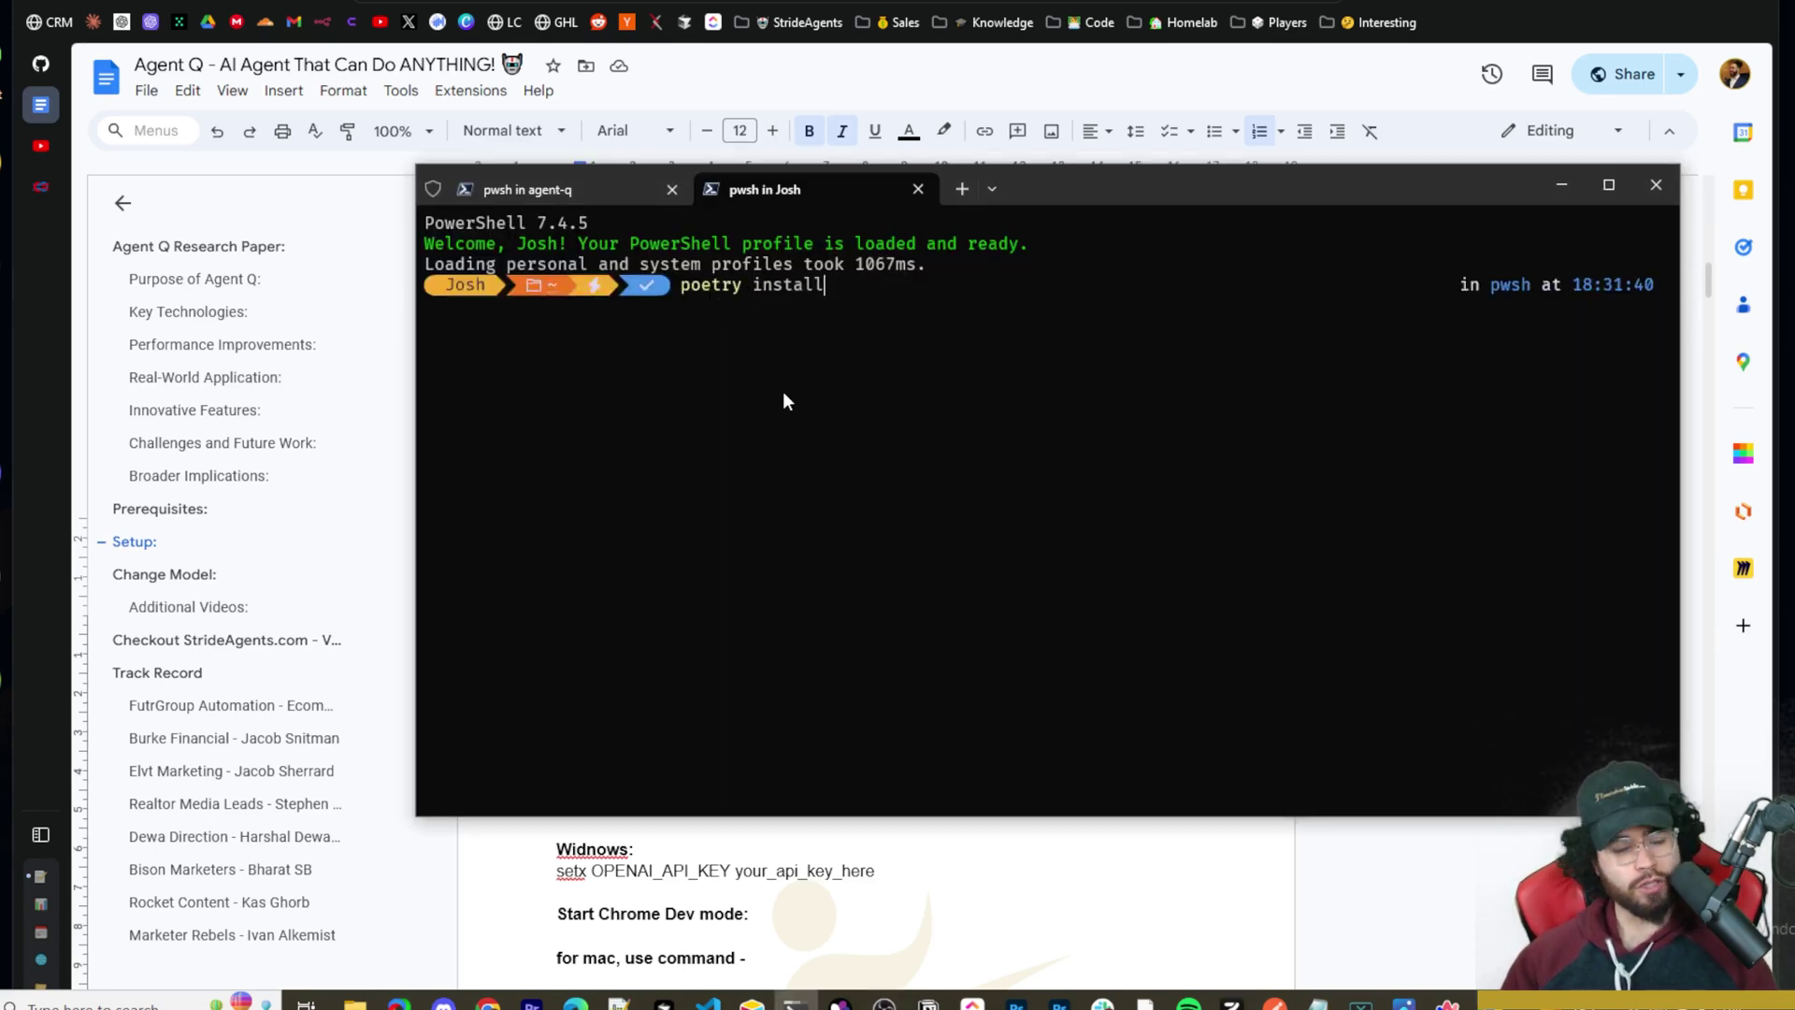
pyautogui.click(850, 915)
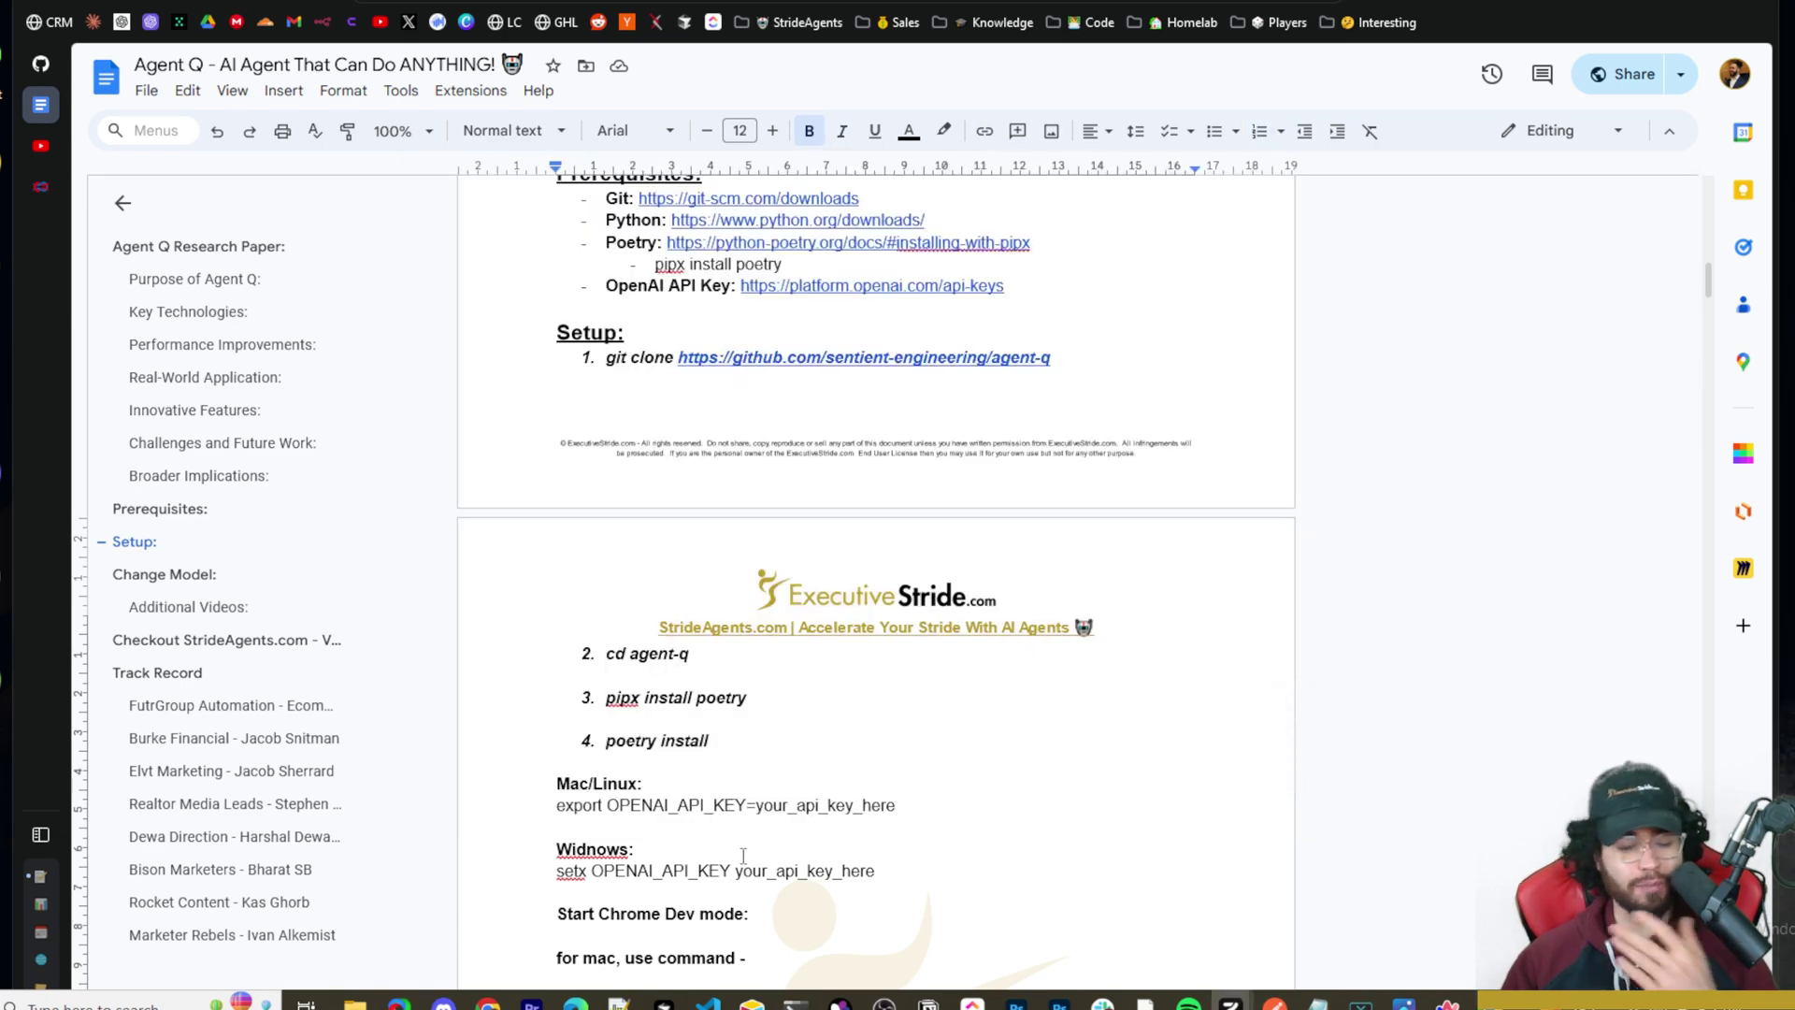
pyautogui.scroll(-1, 743, 855)
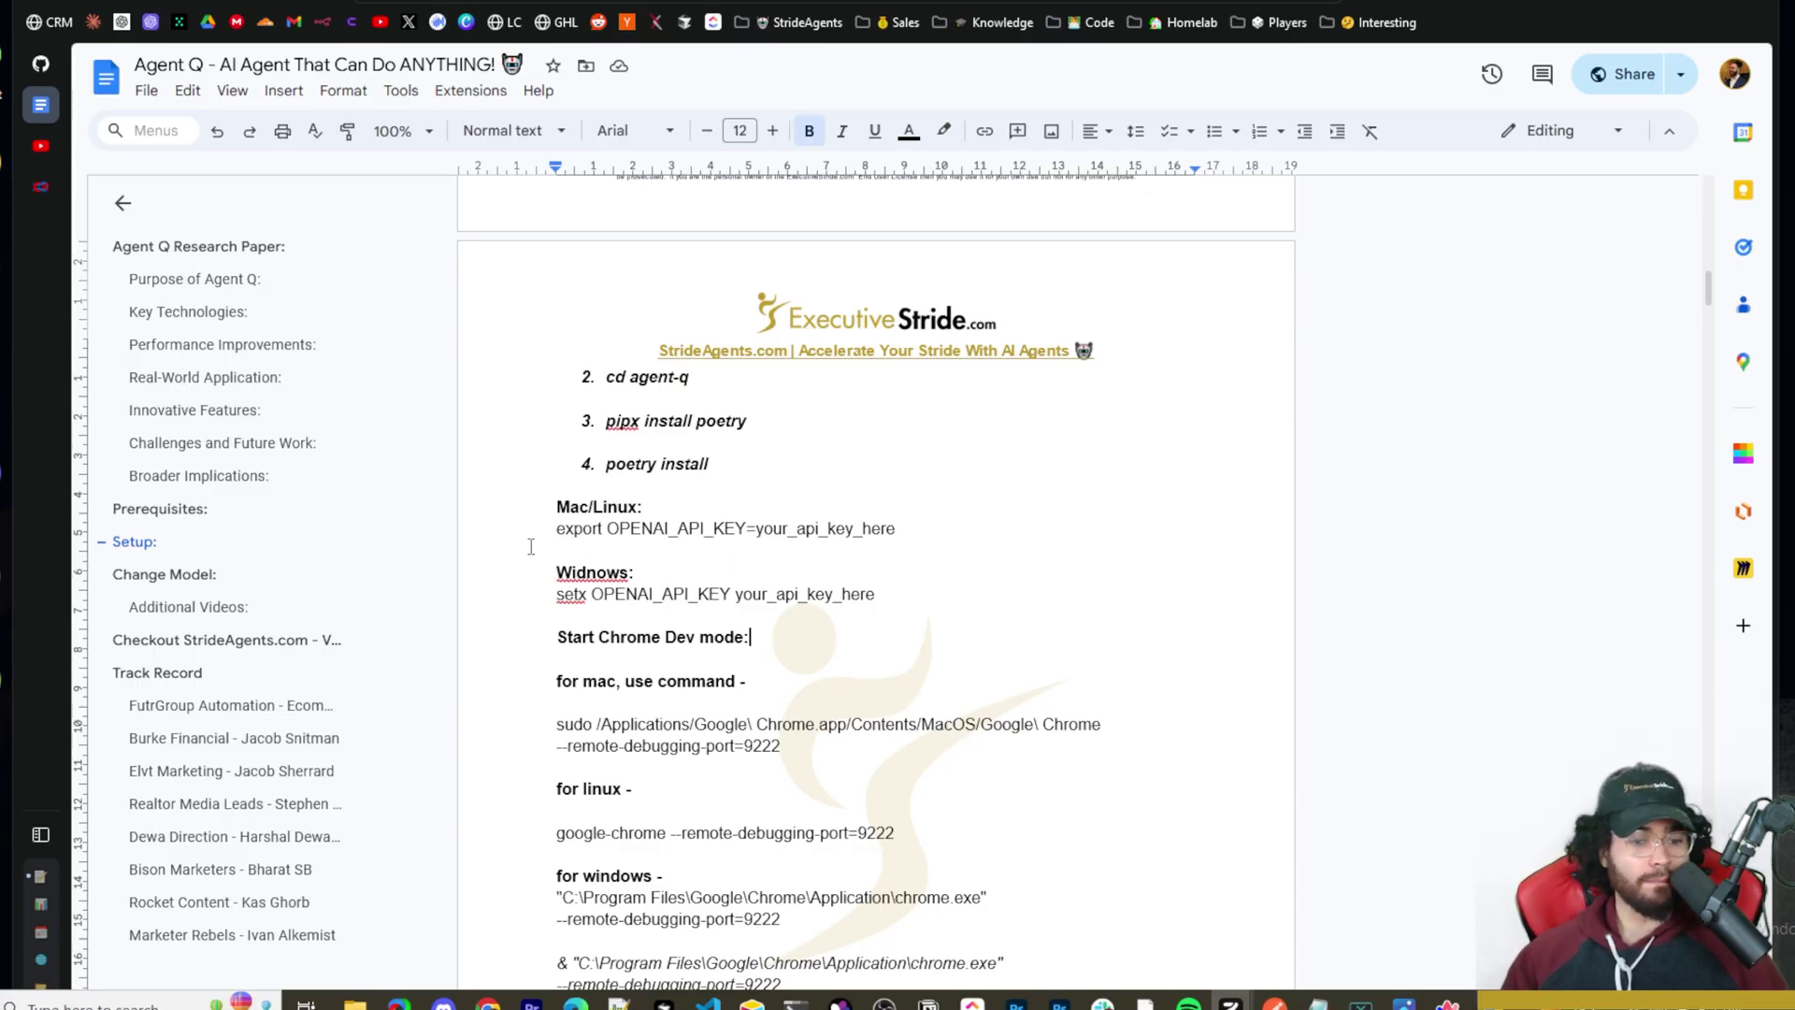
# Step: Correct 'Widnows' to 'Windows' and highlight the export and setx OPENAI_API_KEY commands
pyautogui.click(606, 573)
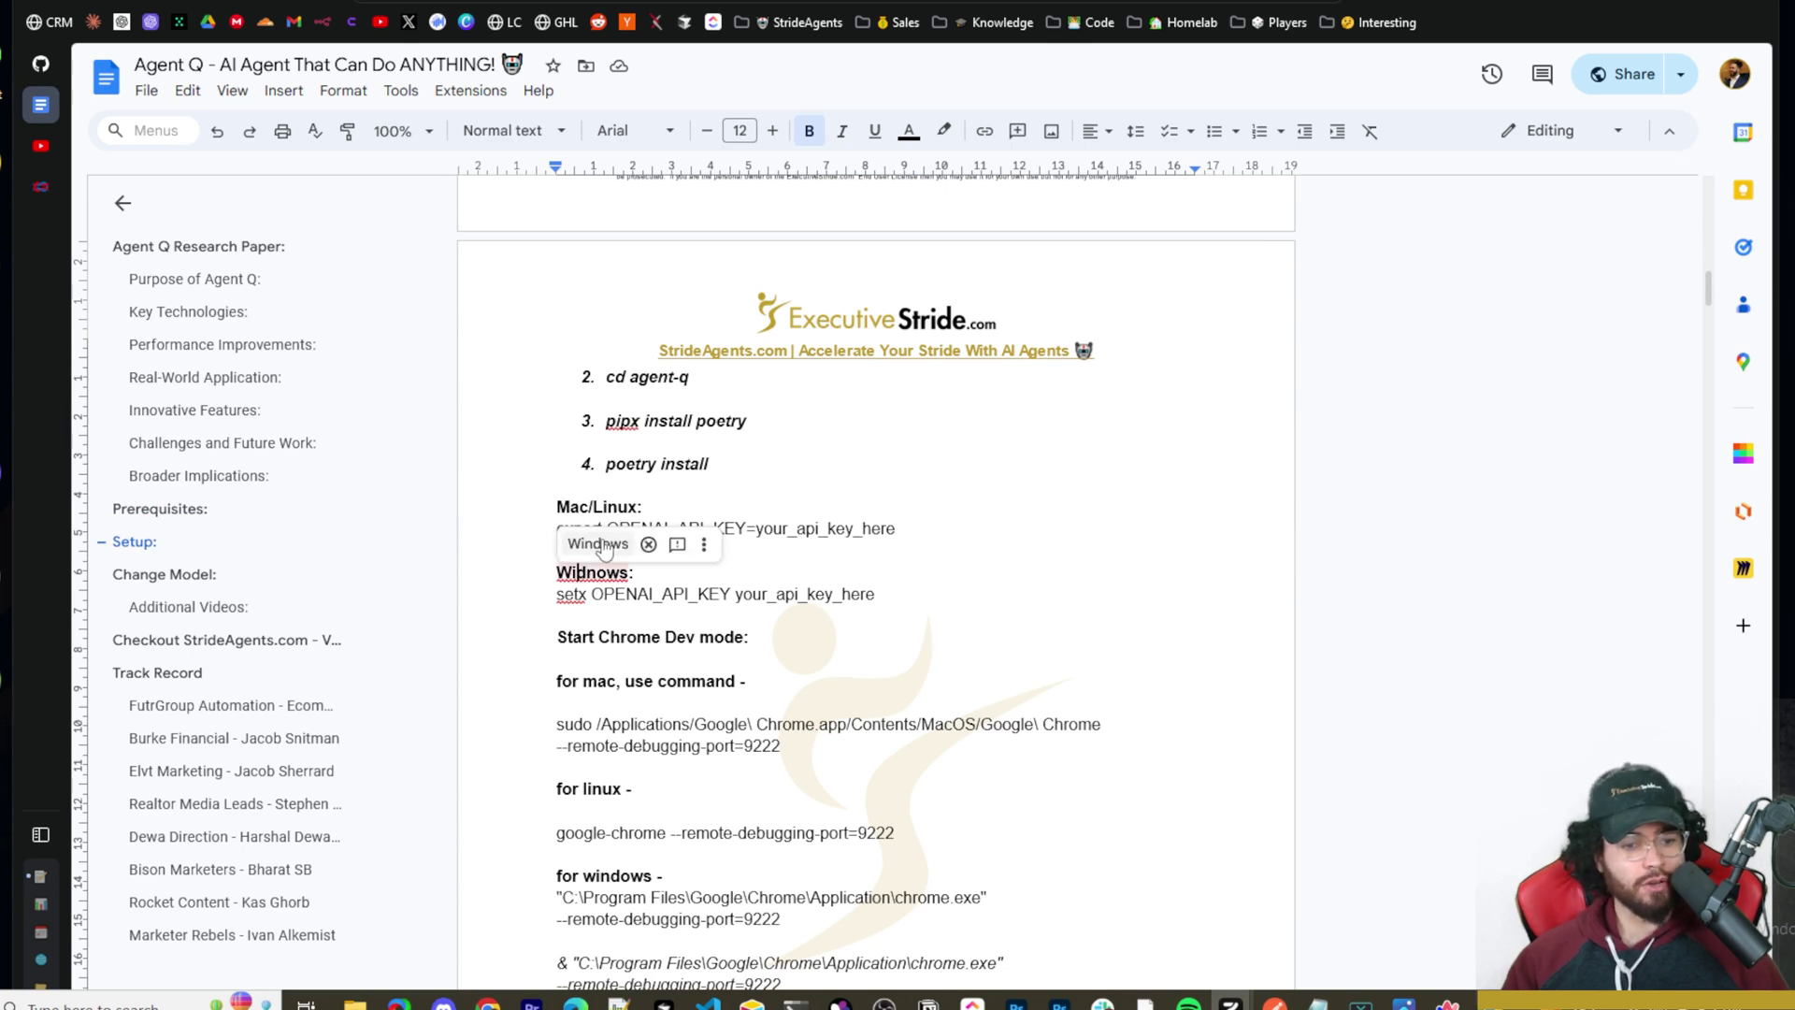
pyautogui.click(598, 540)
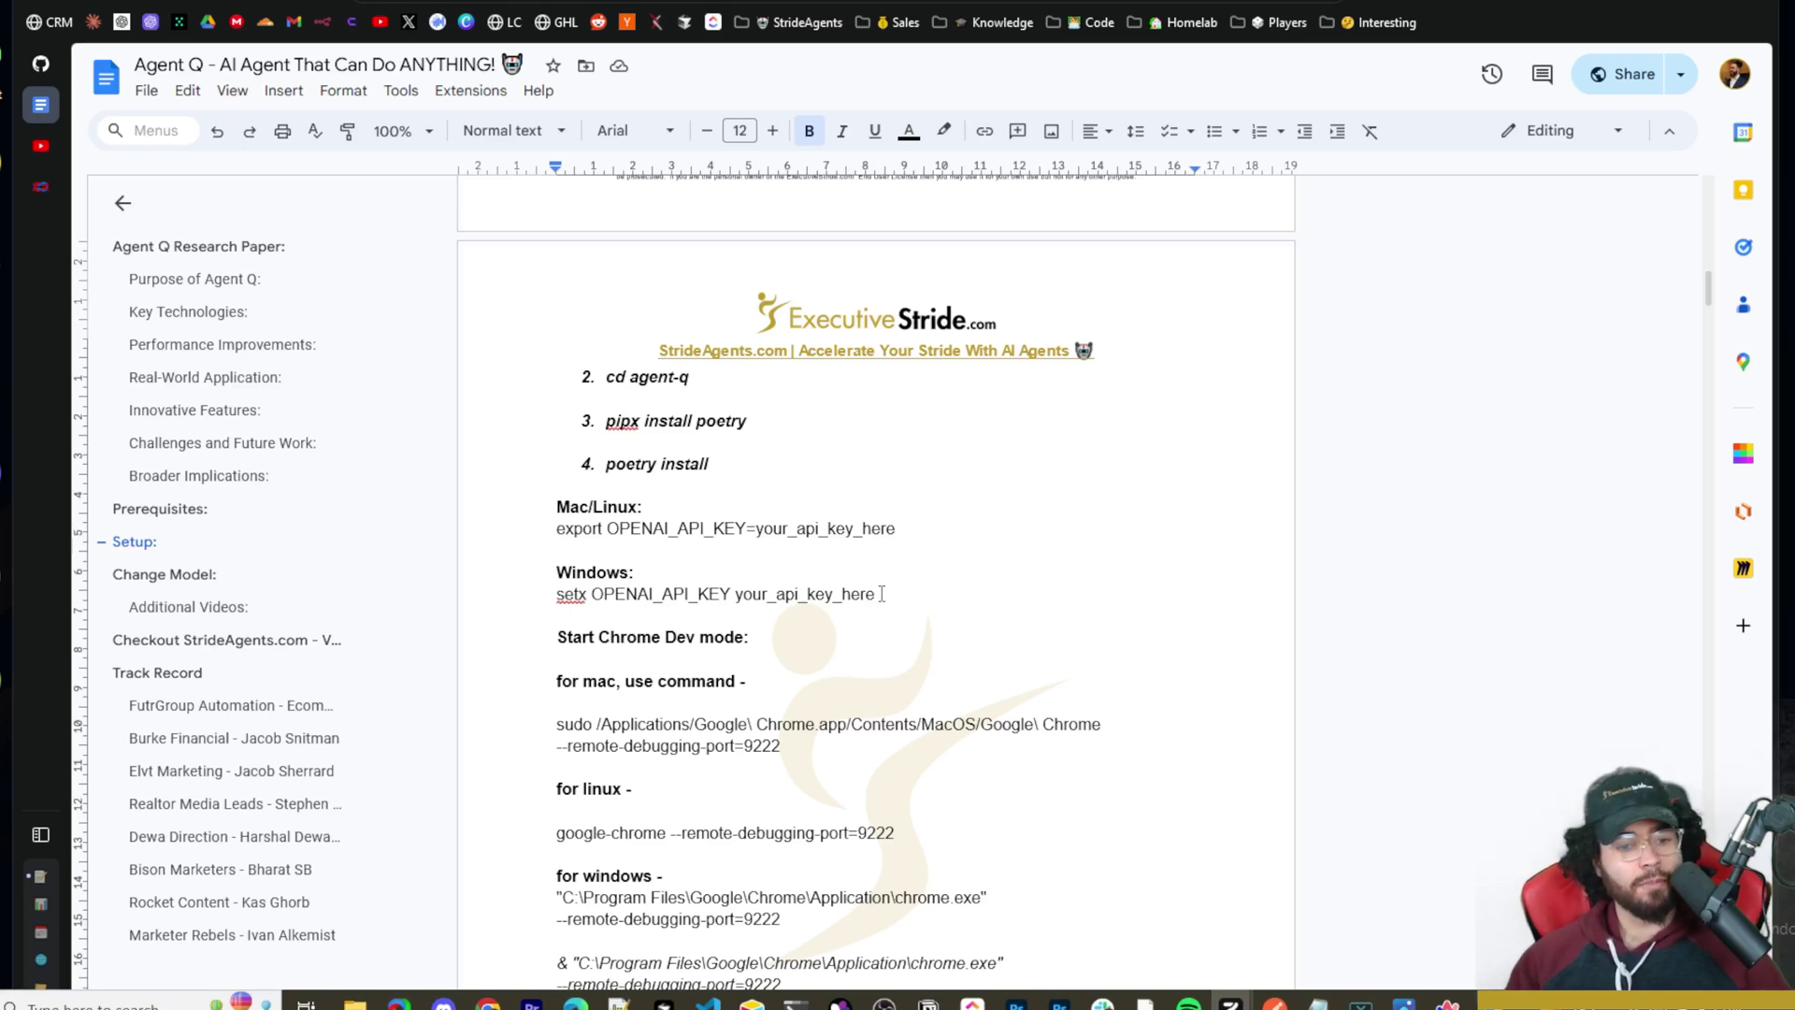
pyautogui.moveTo(876, 595); pyautogui.dragTo(804, 595)
pyautogui.moveTo(558, 529); pyautogui.dragTo(879, 531)
pyautogui.click(759, 529)
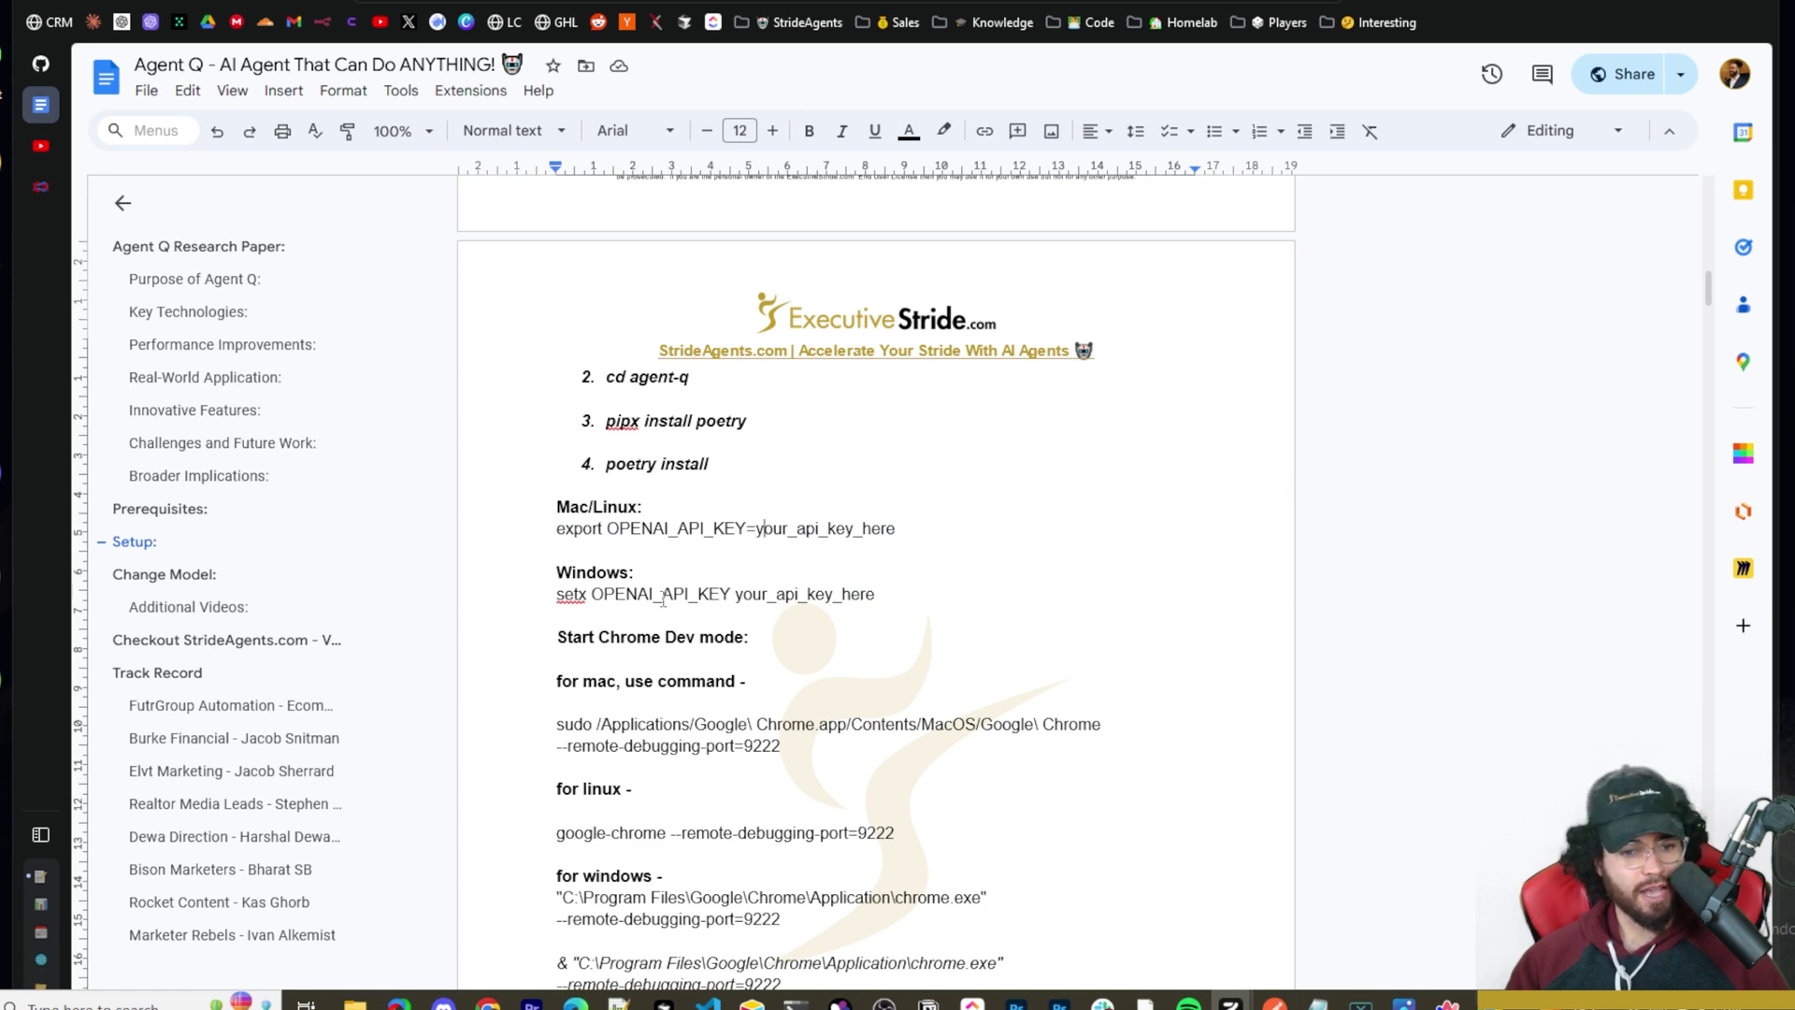
pyautogui.moveTo(557, 594); pyautogui.dragTo(883, 591)
pyautogui.click(732, 594)
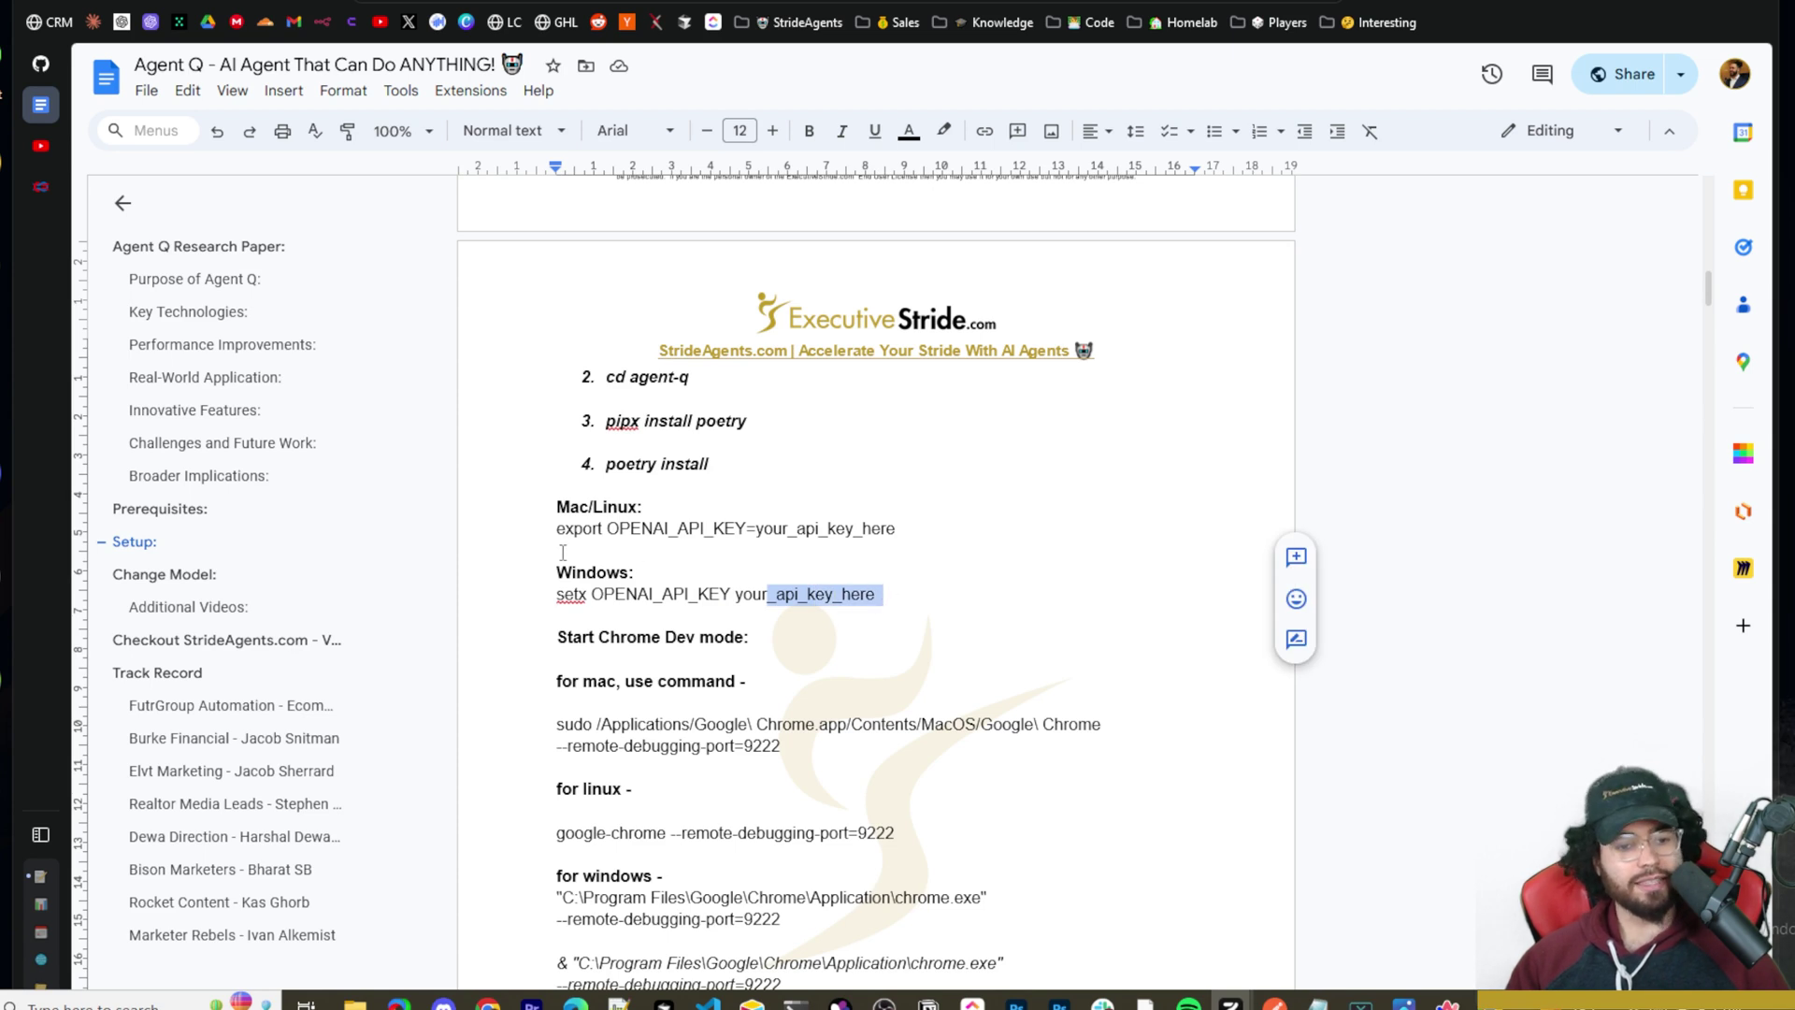
# Step: Highlight the OPENAI_API_KEY variable name on the setx line, then scroll further down
pyautogui.moveTo(558, 529); pyautogui.dragTo(707, 529)
pyautogui.click(604, 594)
pyautogui.moveTo(609, 591); pyautogui.dragTo(734, 592)
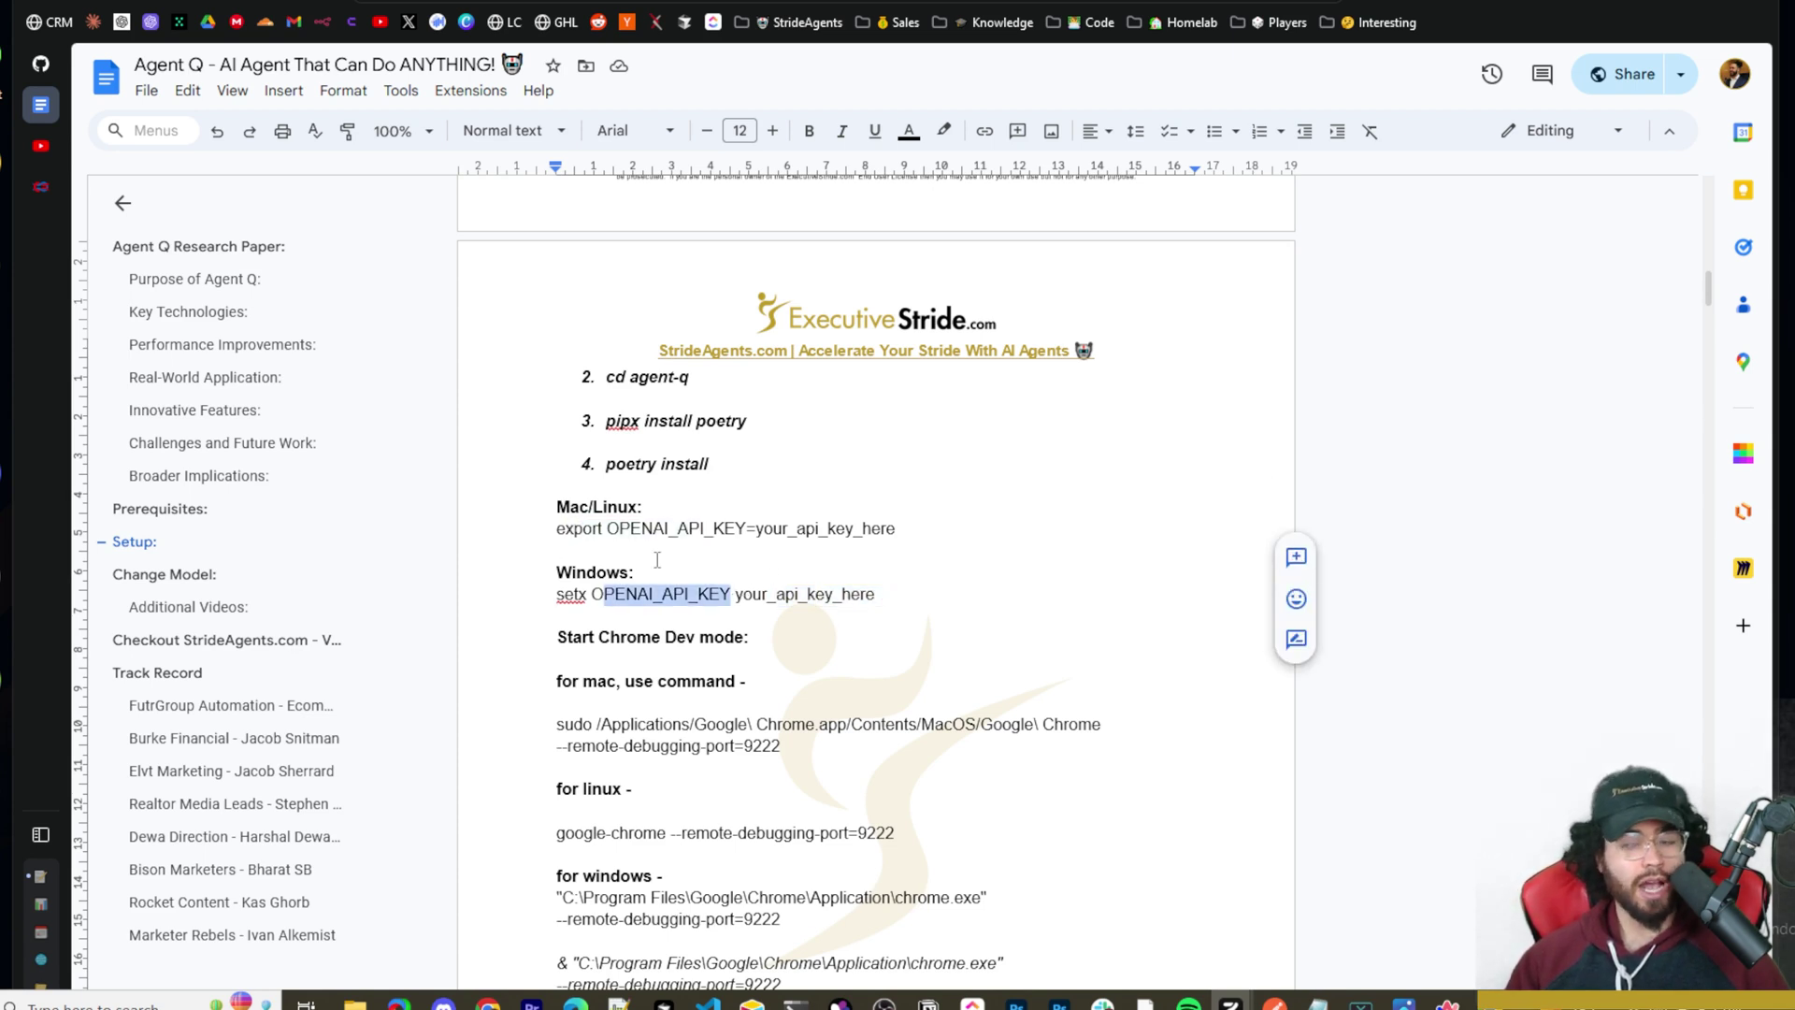
pyautogui.click(616, 595)
pyautogui.scroll(-1, 666, 561)
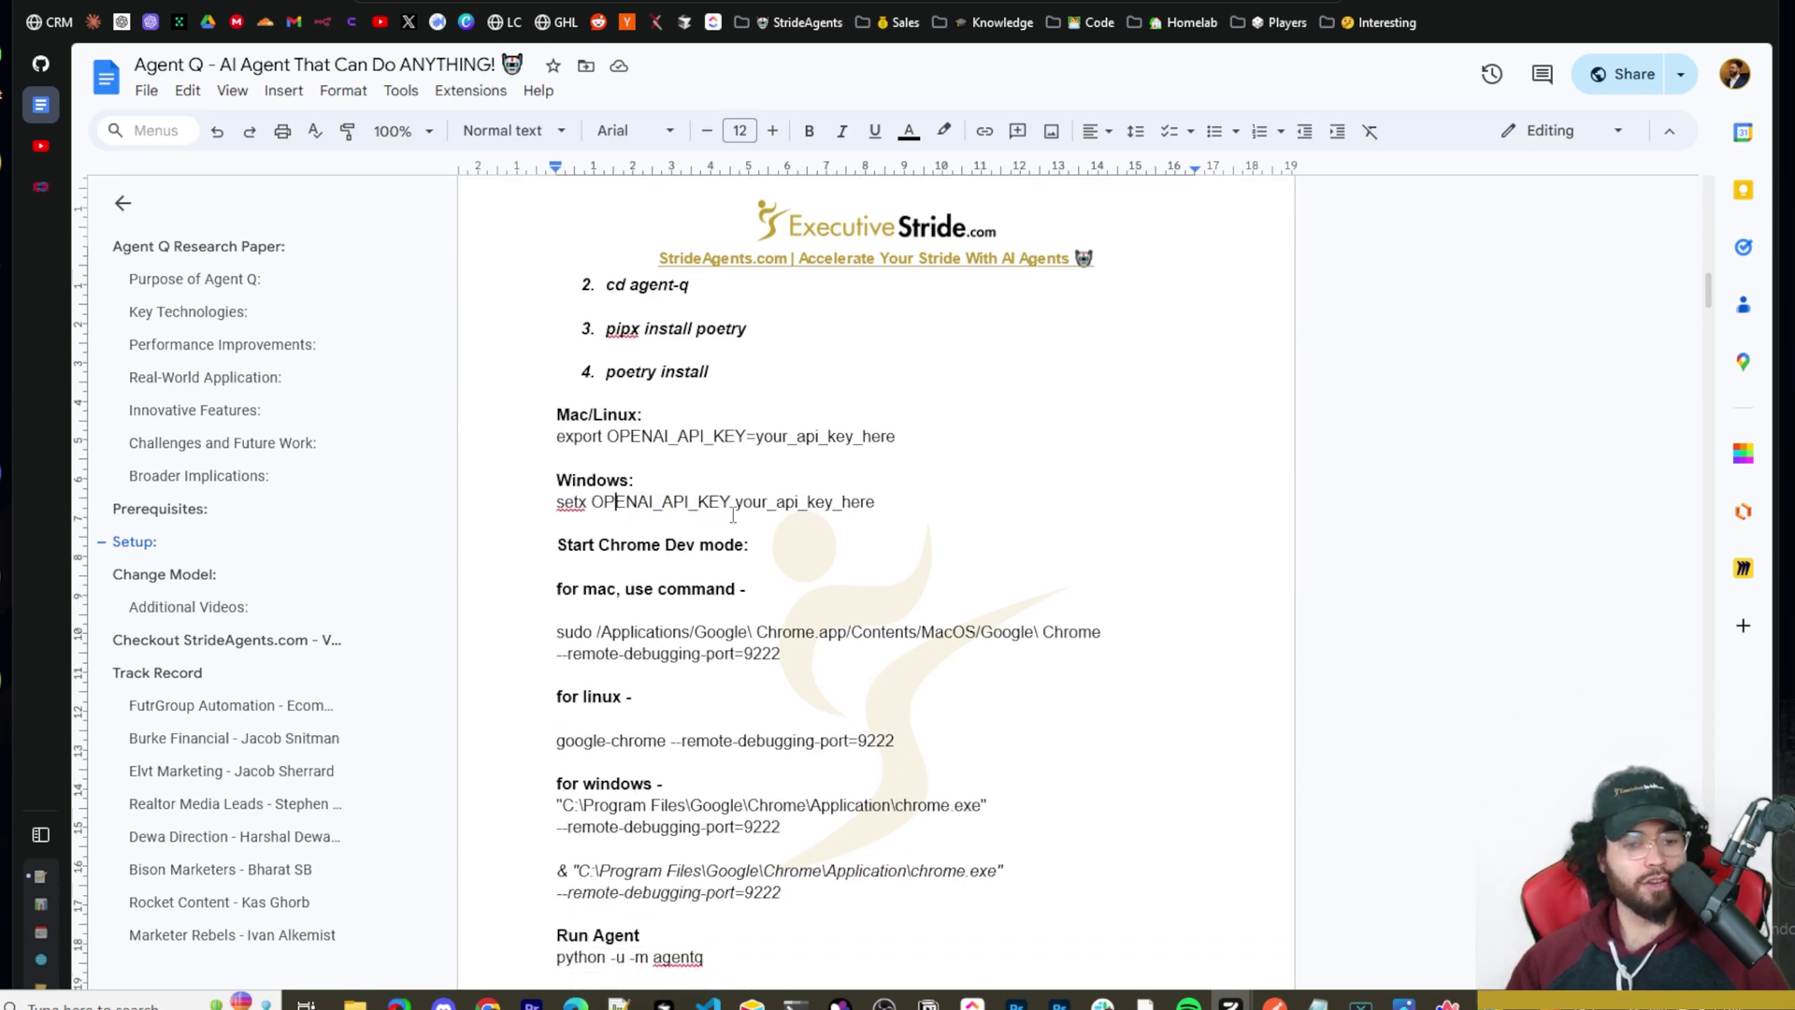
pyautogui.scroll(-1, 666, 402)
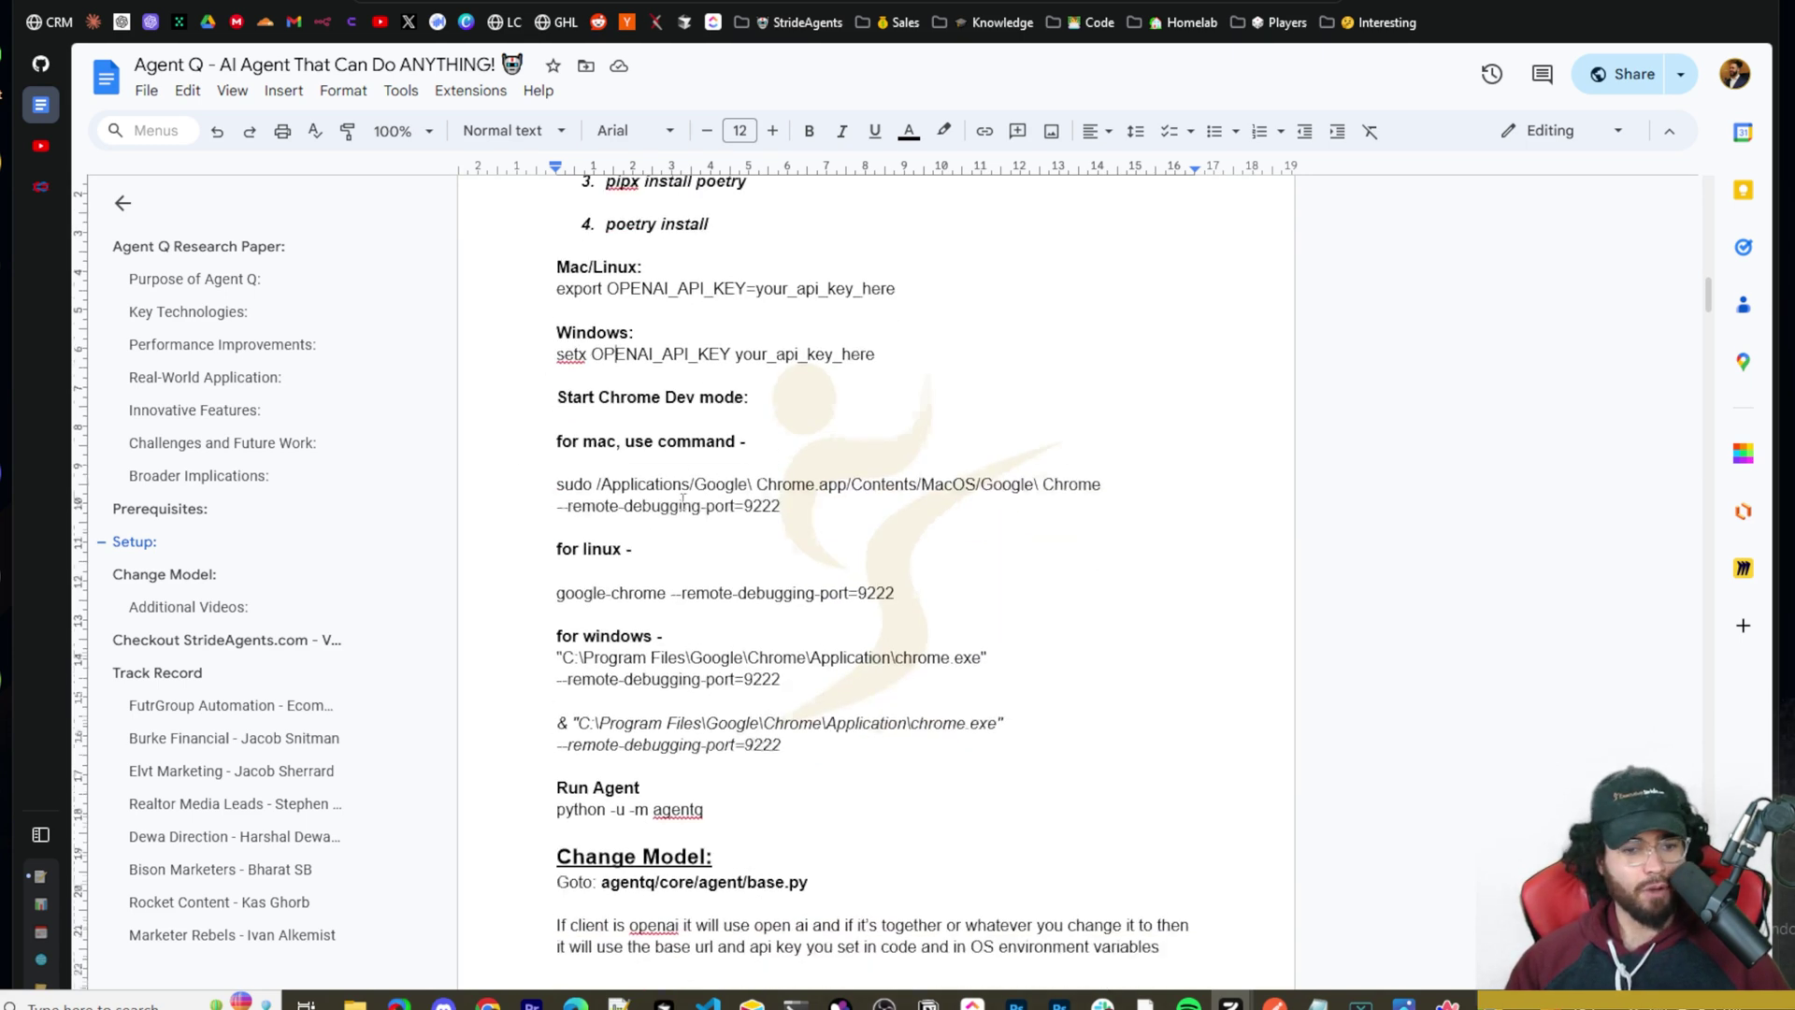
pyautogui.scroll(-1, 680, 502)
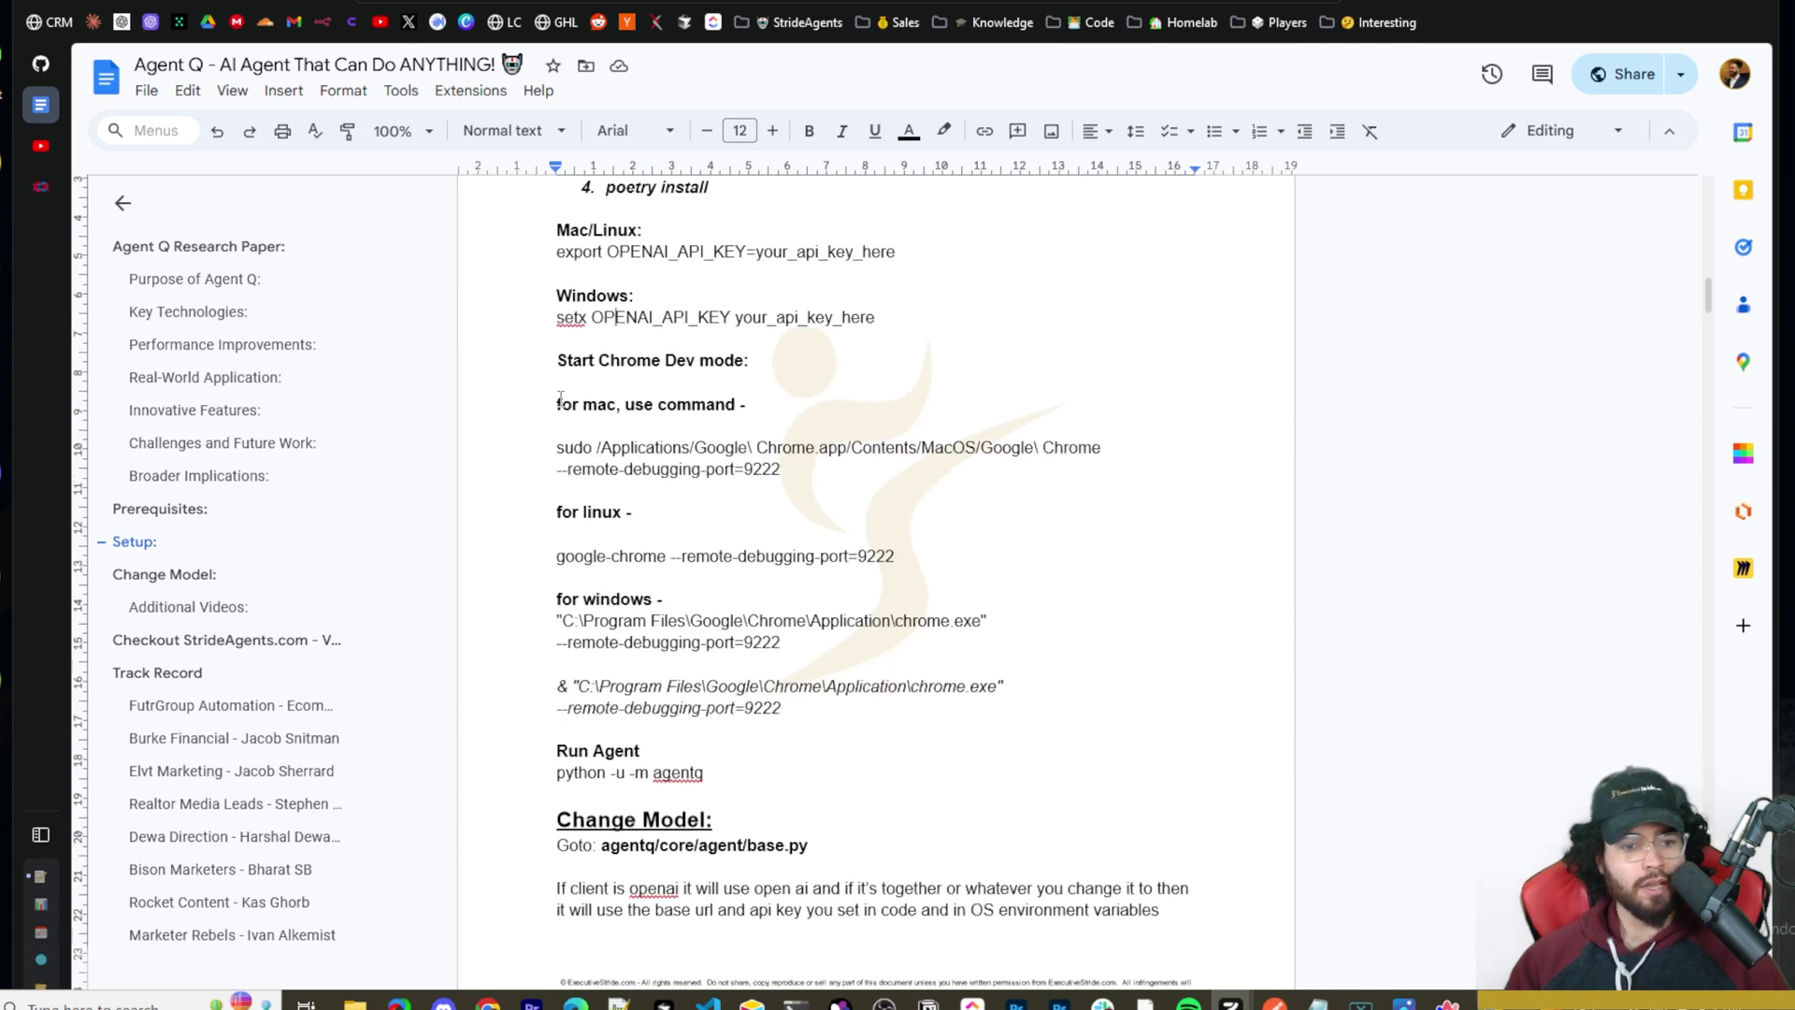
pyautogui.moveTo(555, 447); pyautogui.dragTo(829, 451)
pyautogui.scroll(-1, 814, 467)
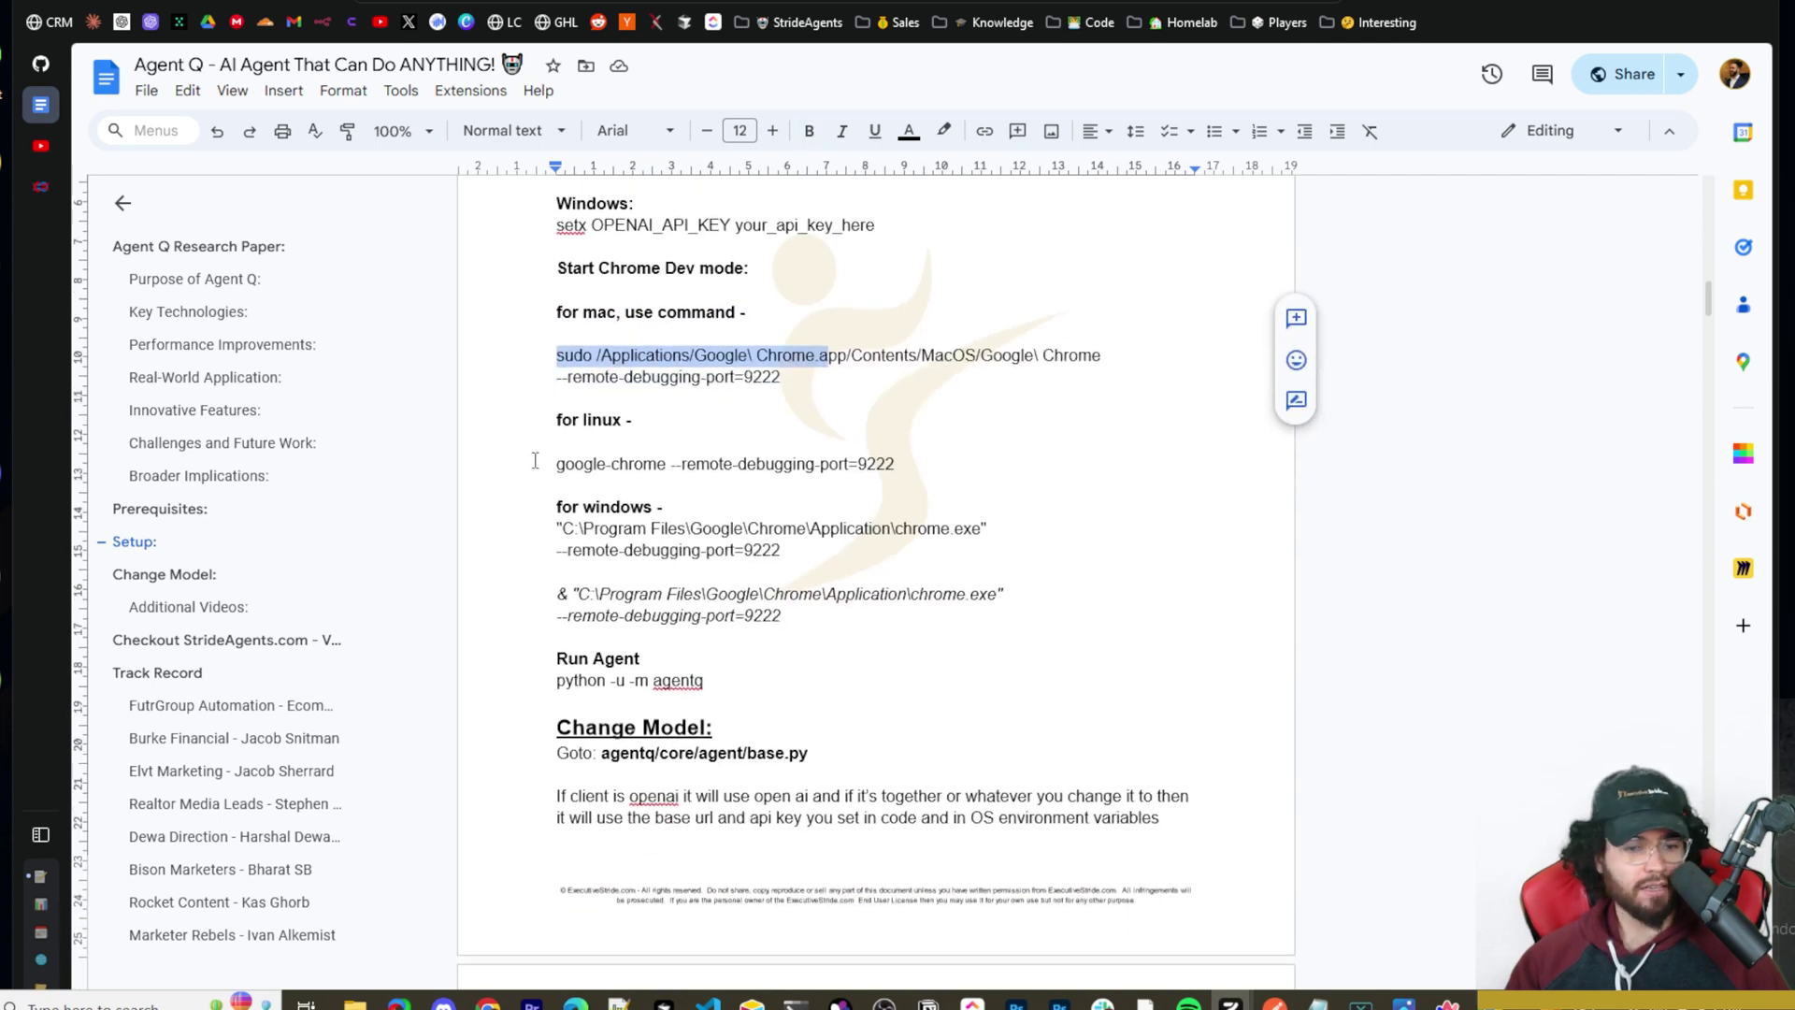
pyautogui.click(537, 462)
pyautogui.moveTo(540, 429); pyautogui.dragTo(894, 464)
pyautogui.scroll(-1, 504, 456)
pyautogui.scroll(1, 504, 455)
pyautogui.moveTo(556, 530); pyautogui.dragTo(582, 596)
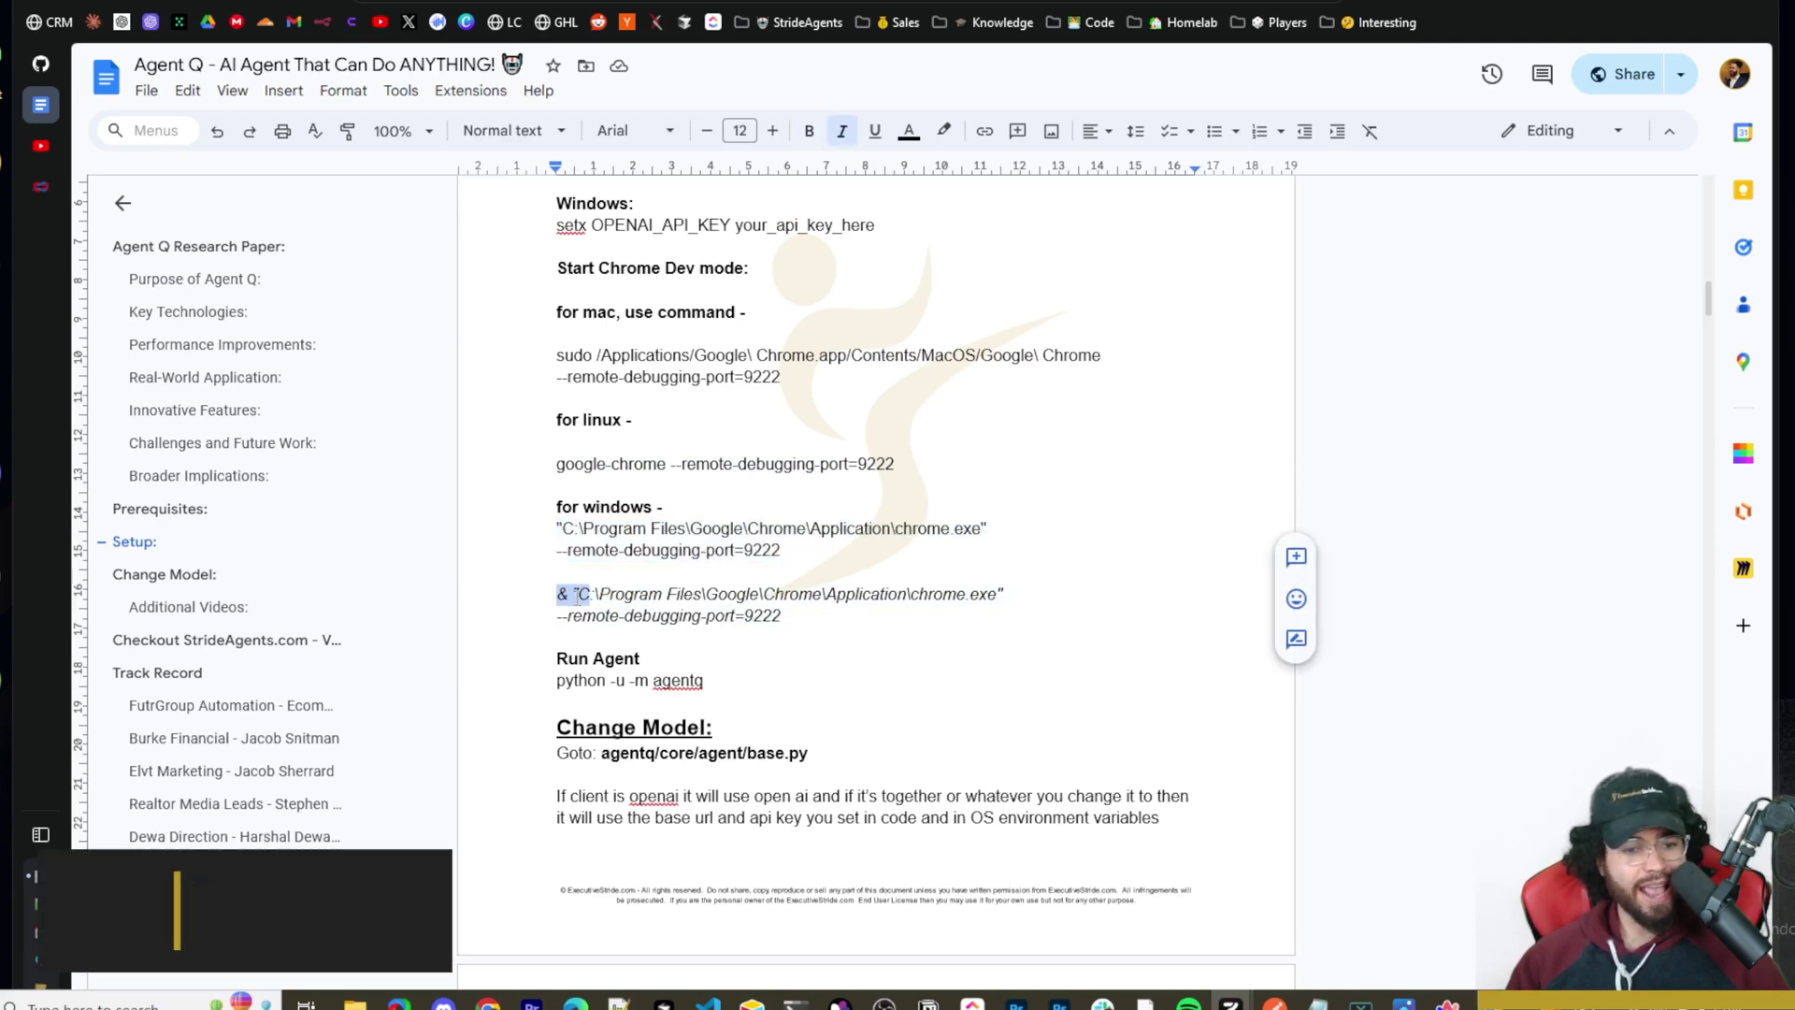
pyautogui.moveTo(804, 615); pyautogui.dragTo(532, 592)
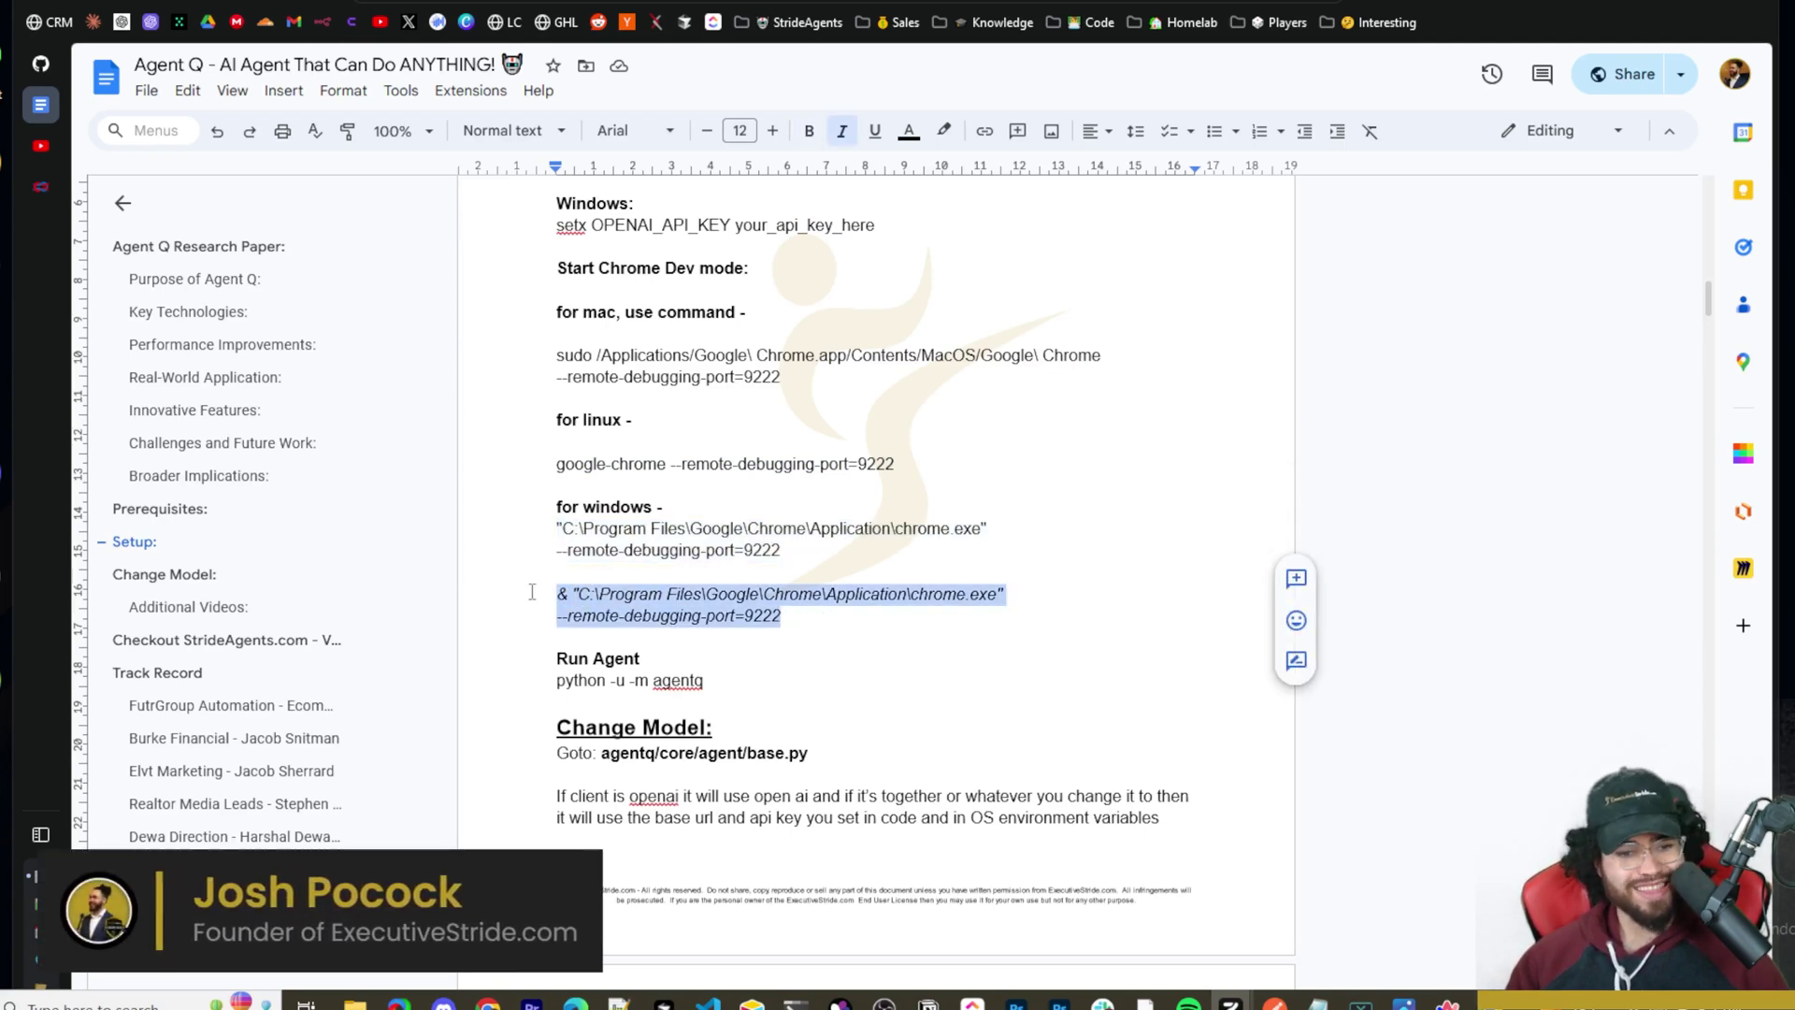
pyautogui.press('Right')
pyautogui.press('Return')
pyautogui.press('Return')
pyautogui.hotkey('ctrl', 'v')
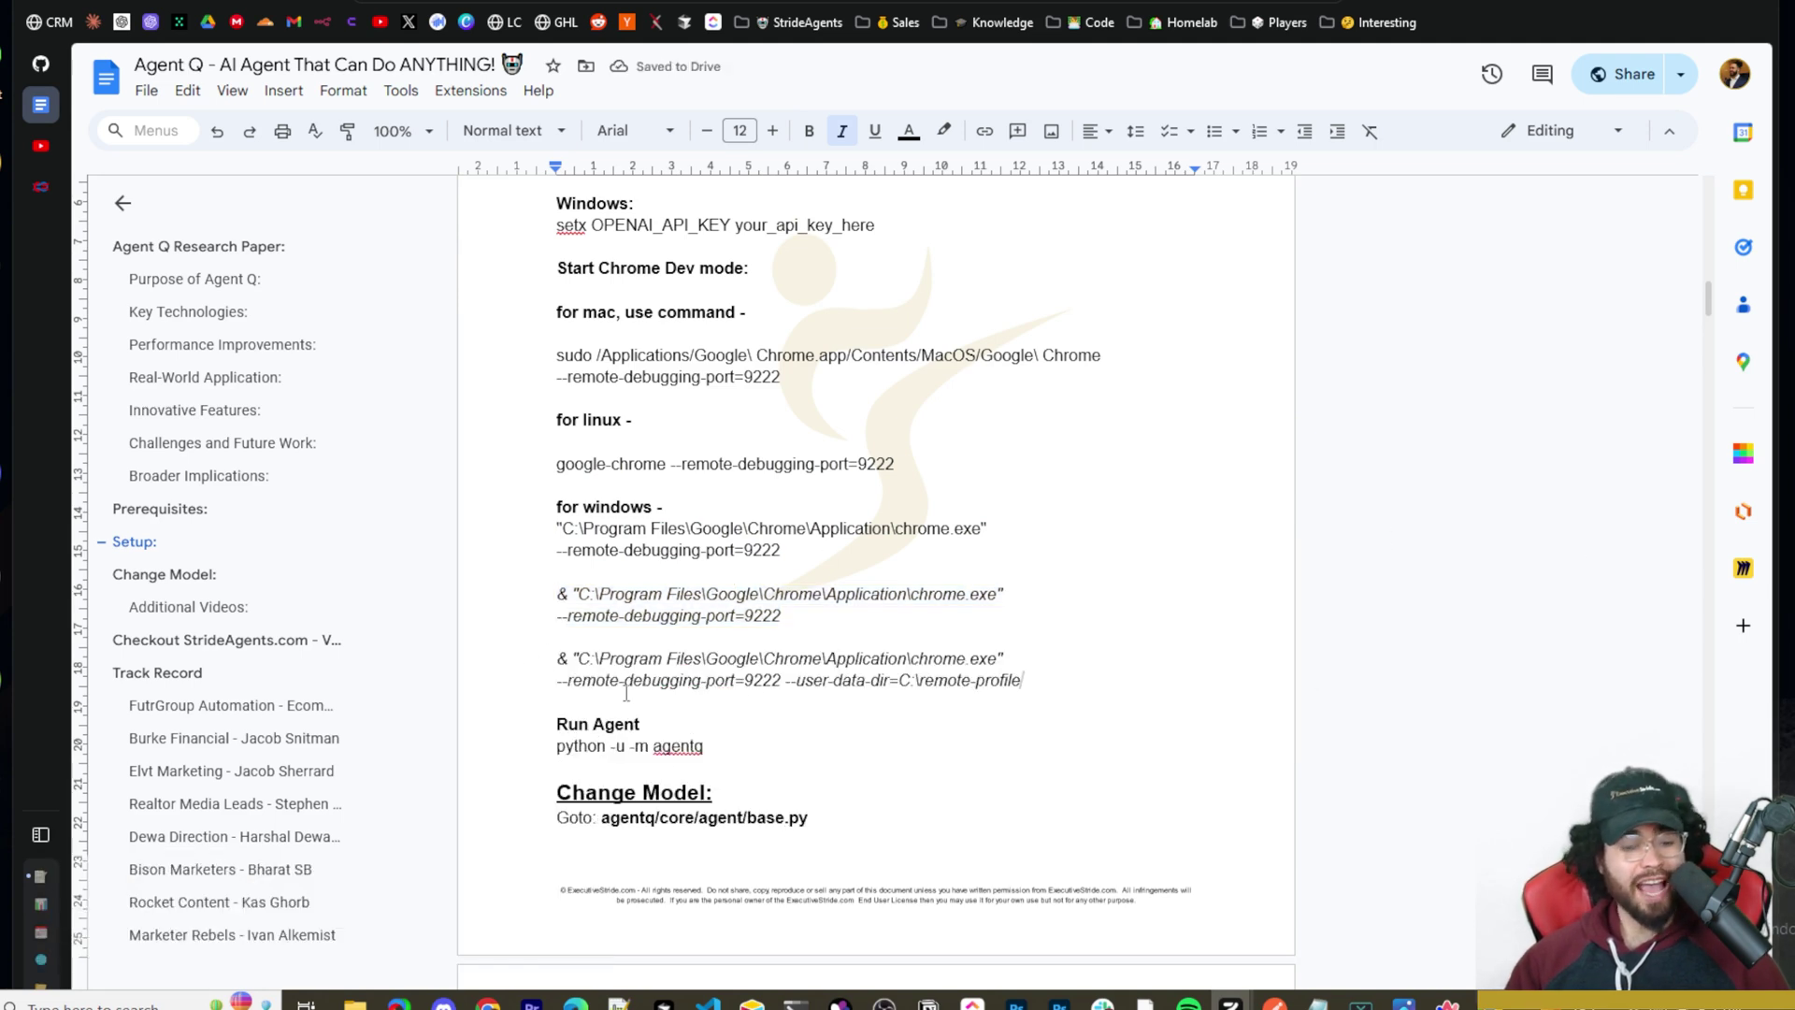
pyautogui.moveTo(557, 658); pyautogui.dragTo(1027, 681)
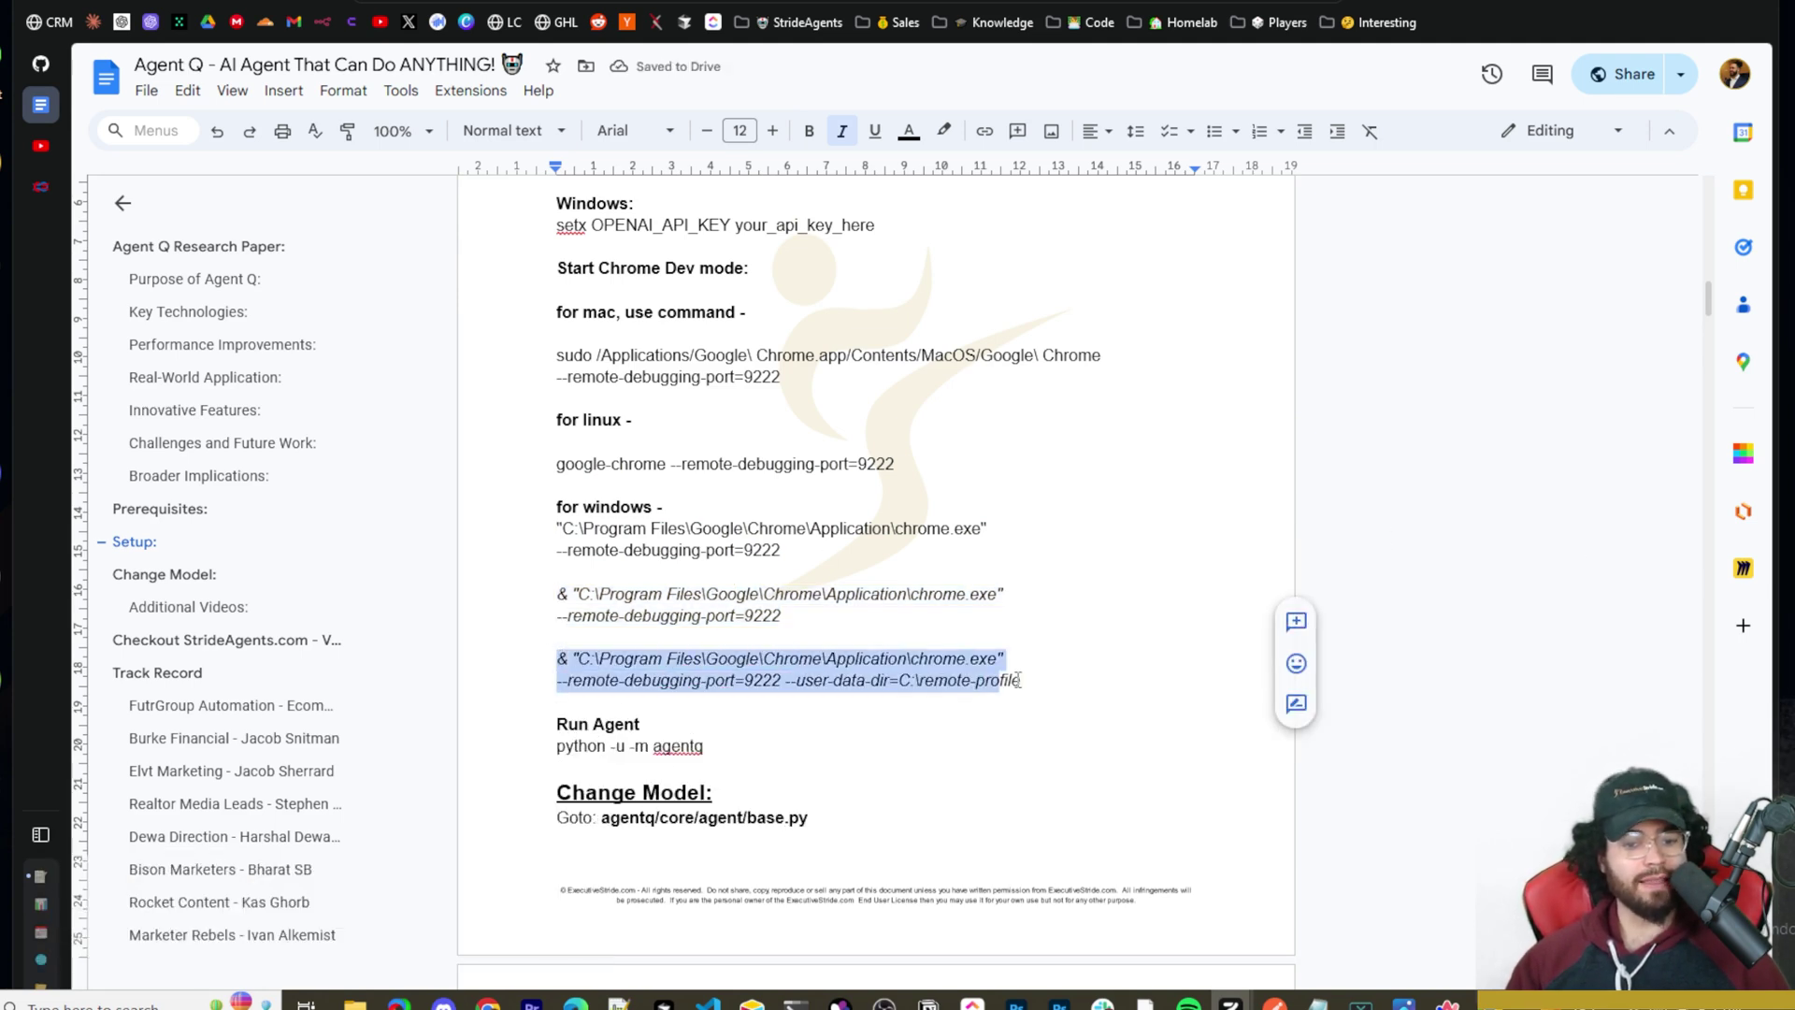
pyautogui.click(610, 594)
pyautogui.moveTo(606, 594); pyautogui.dragTo(753, 594)
pyautogui.moveTo(1023, 680)
pyautogui.mouseDown()
pyautogui.moveTo(803, 679)
pyautogui.moveTo(1010, 680)
pyautogui.mouseUp()
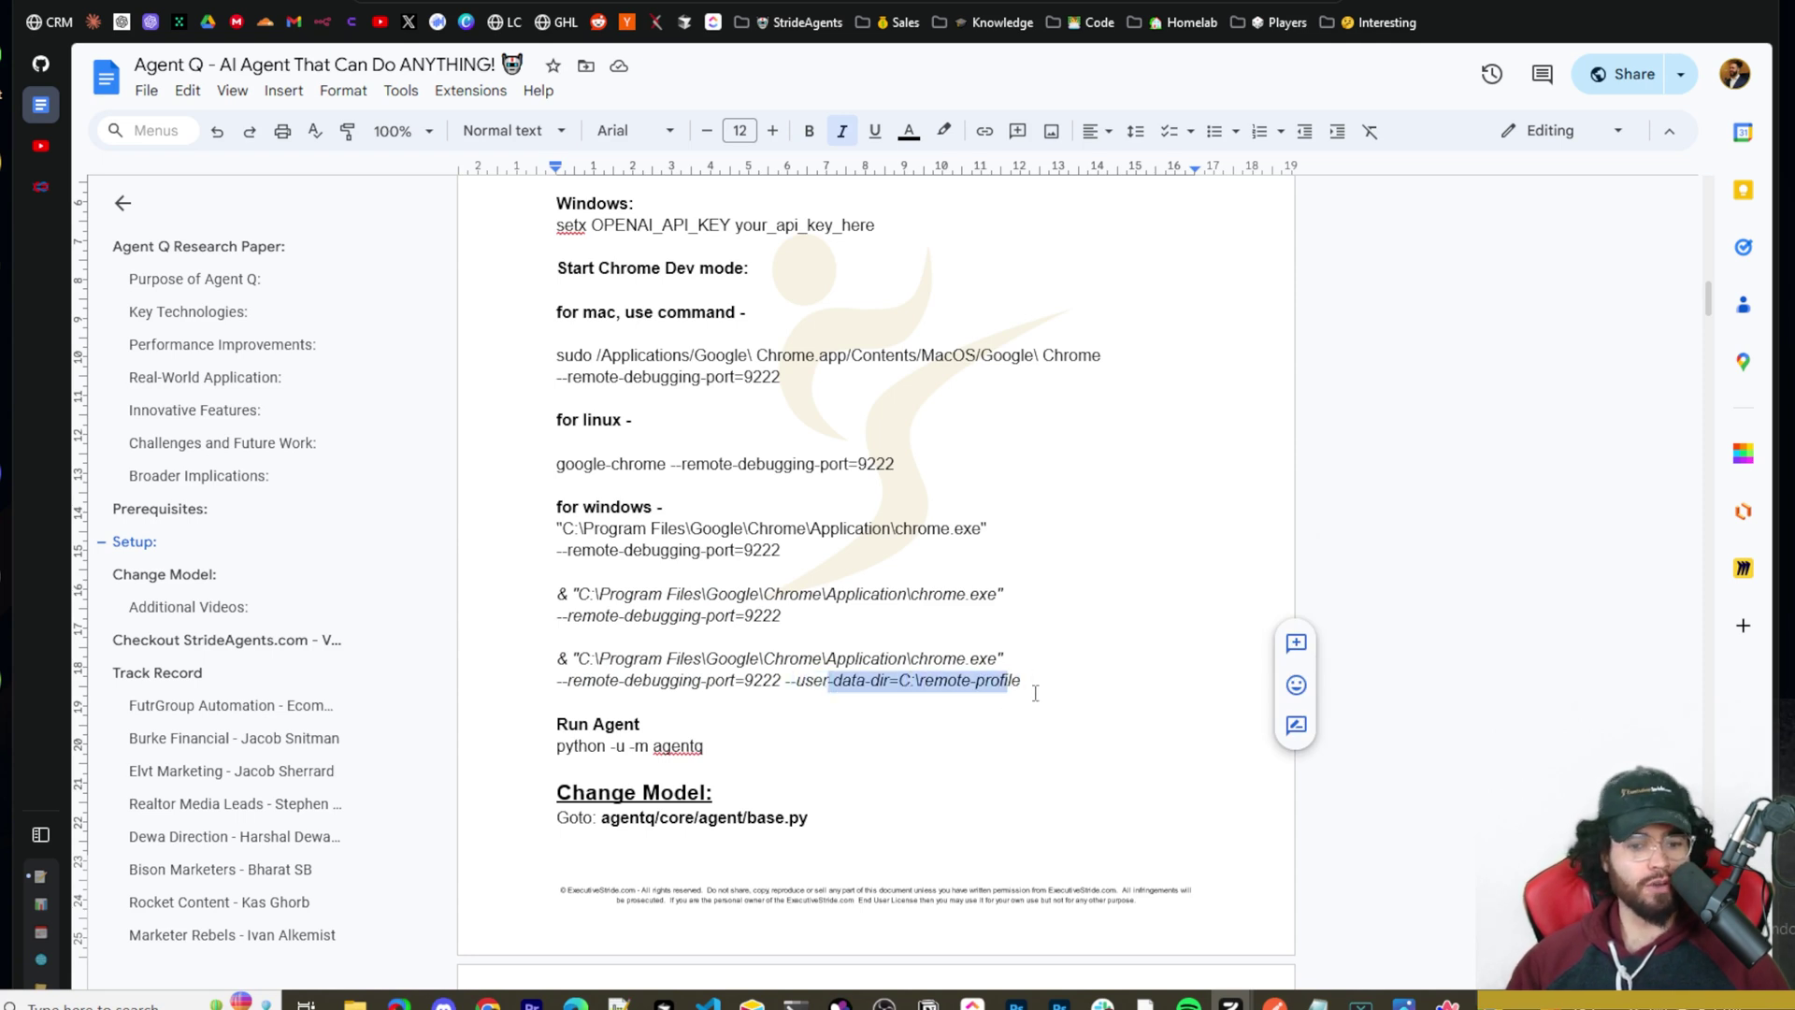
pyautogui.click(881, 660)
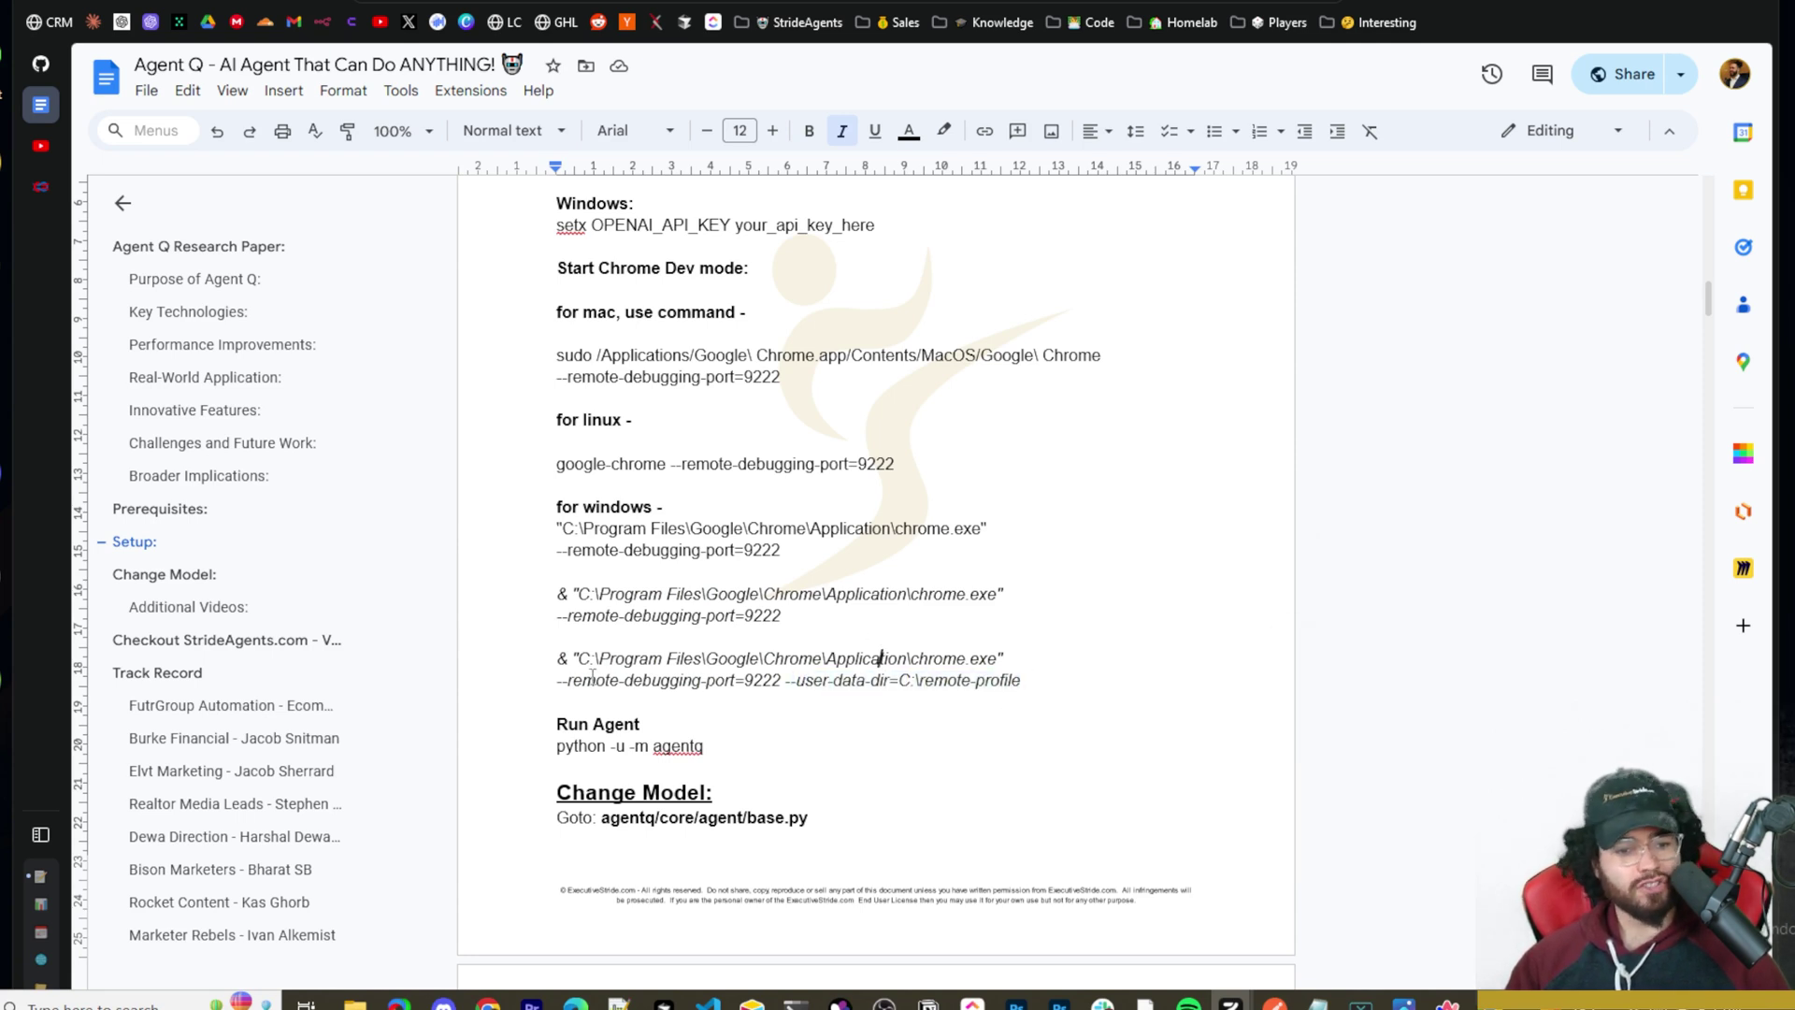
pyautogui.moveTo(724, 682); pyautogui.dragTo(768, 680)
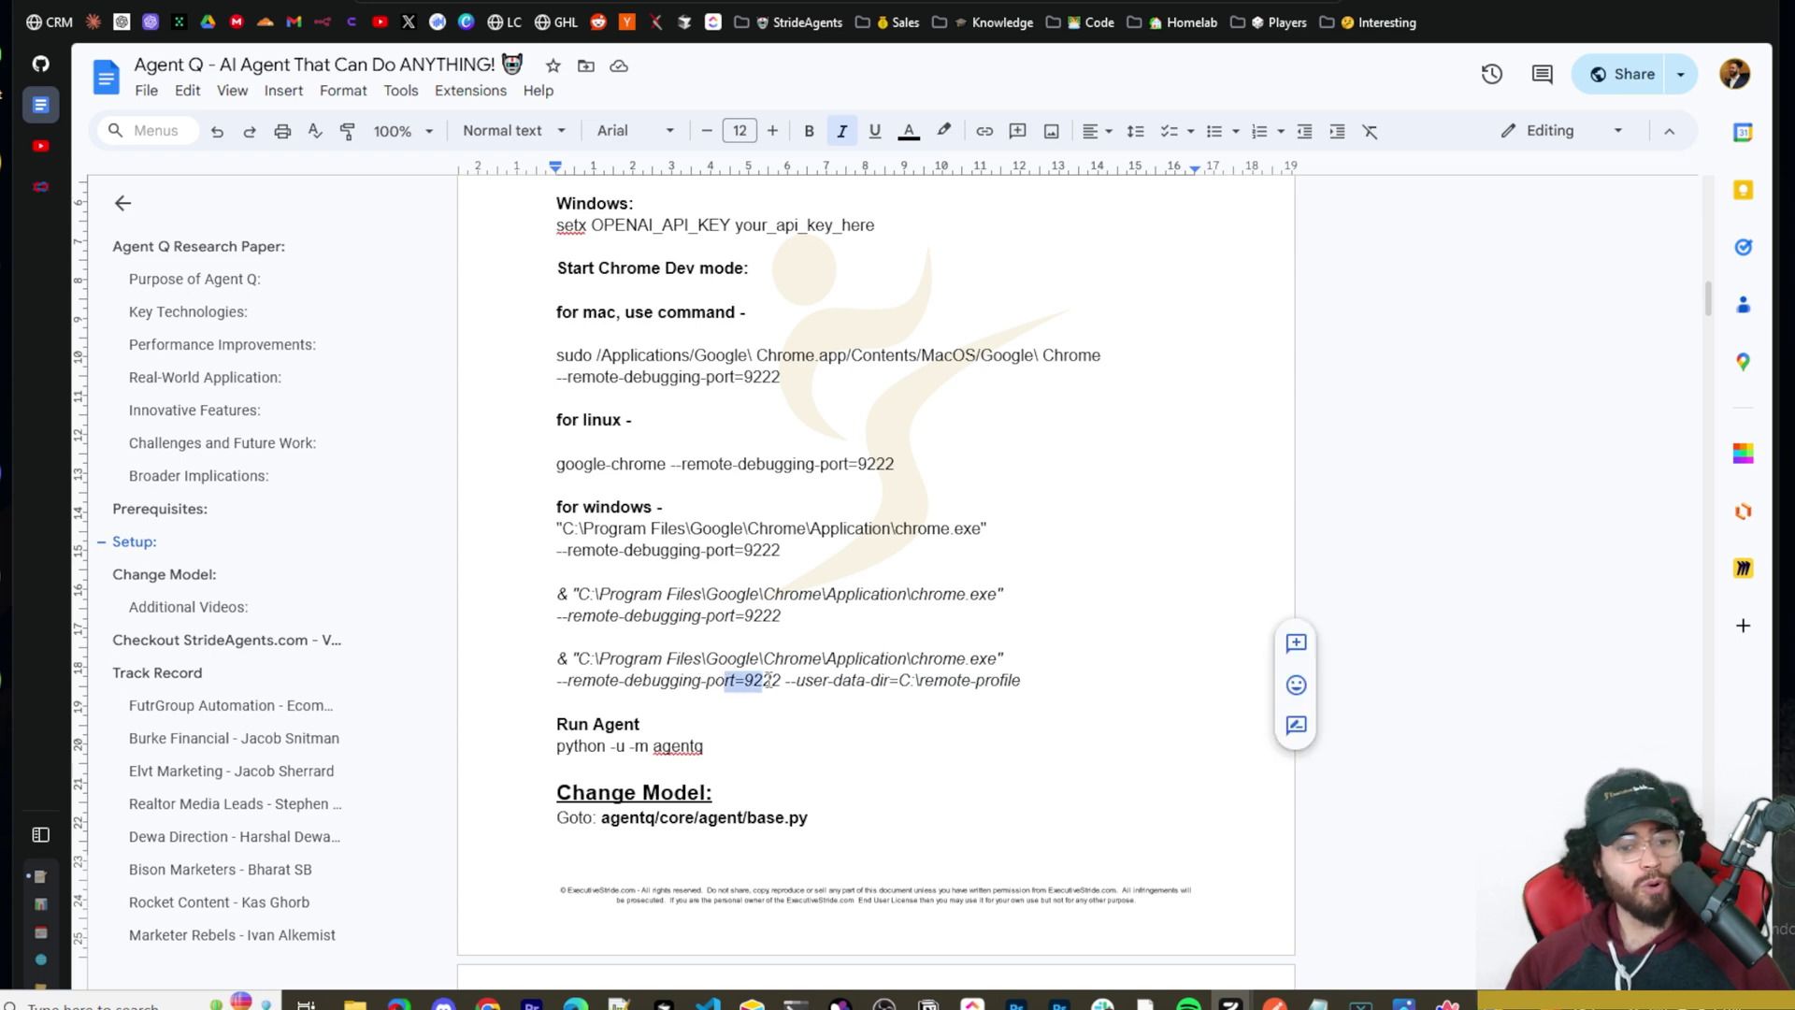
pyautogui.click(744, 681)
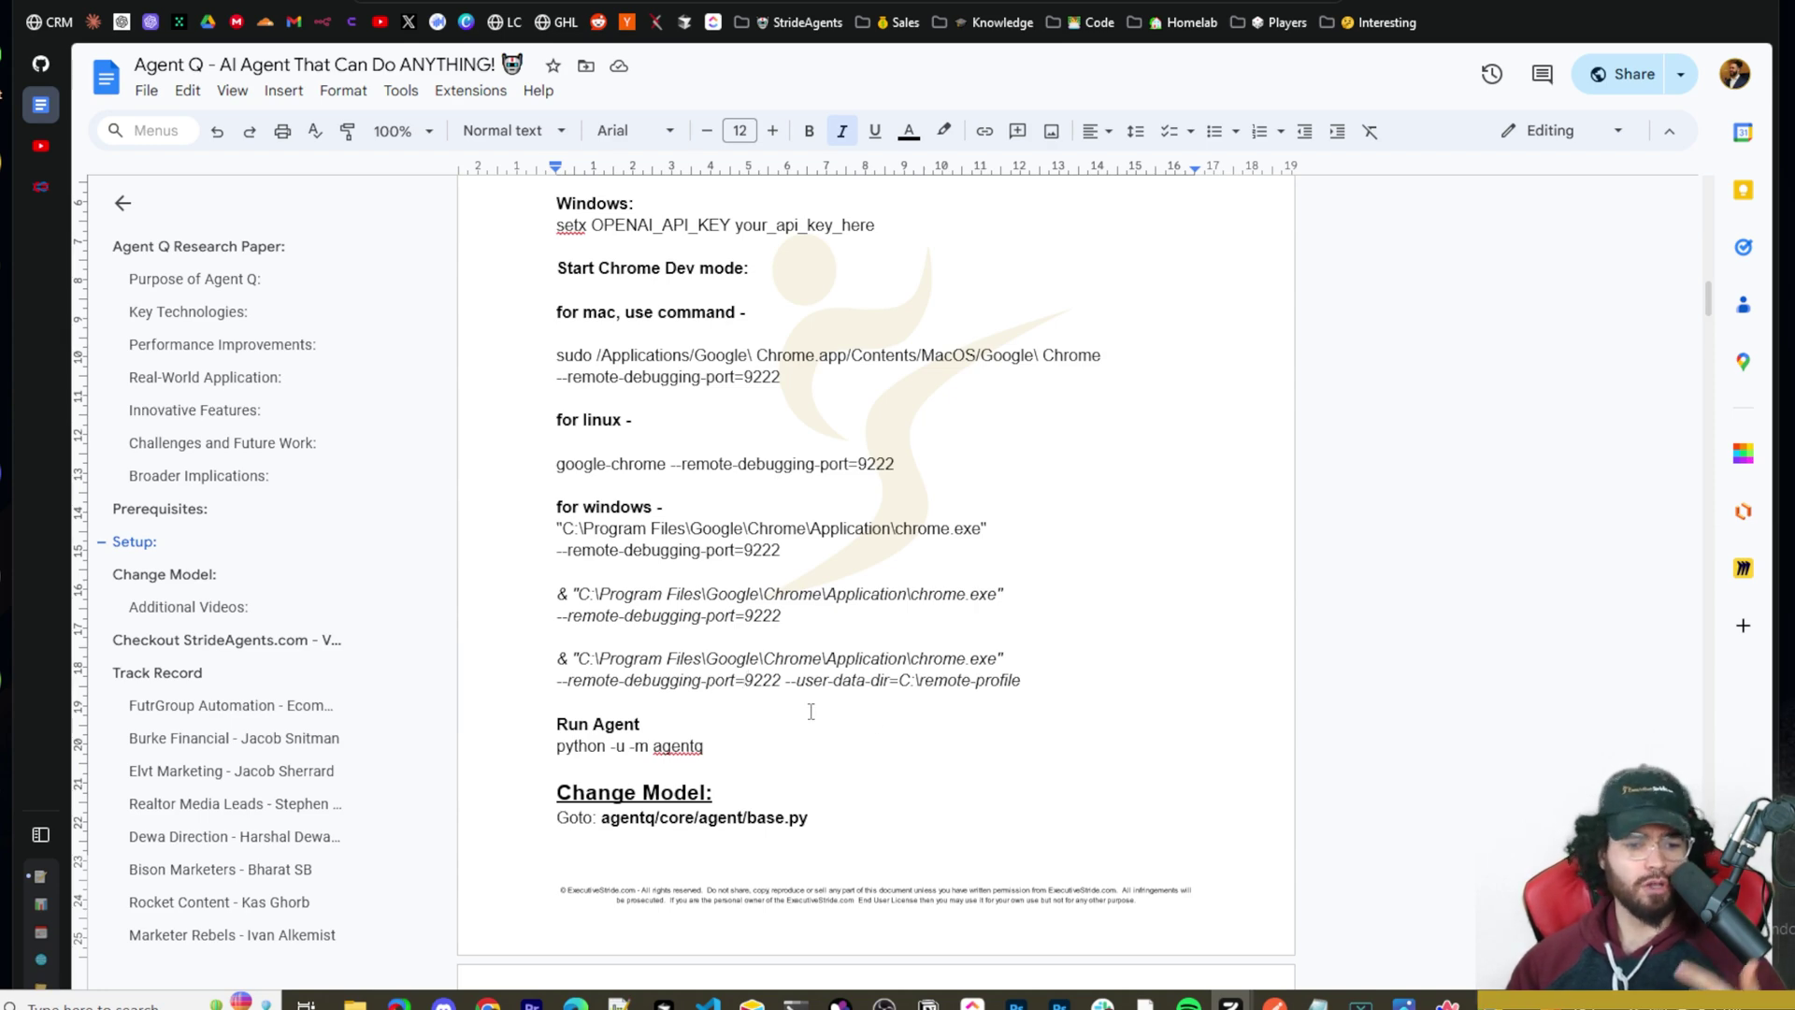
# Step: Glance at the browser's search results, then select the 'python -u -m agentq' line in the doc
pyautogui.scroll(-2, 795, 735)
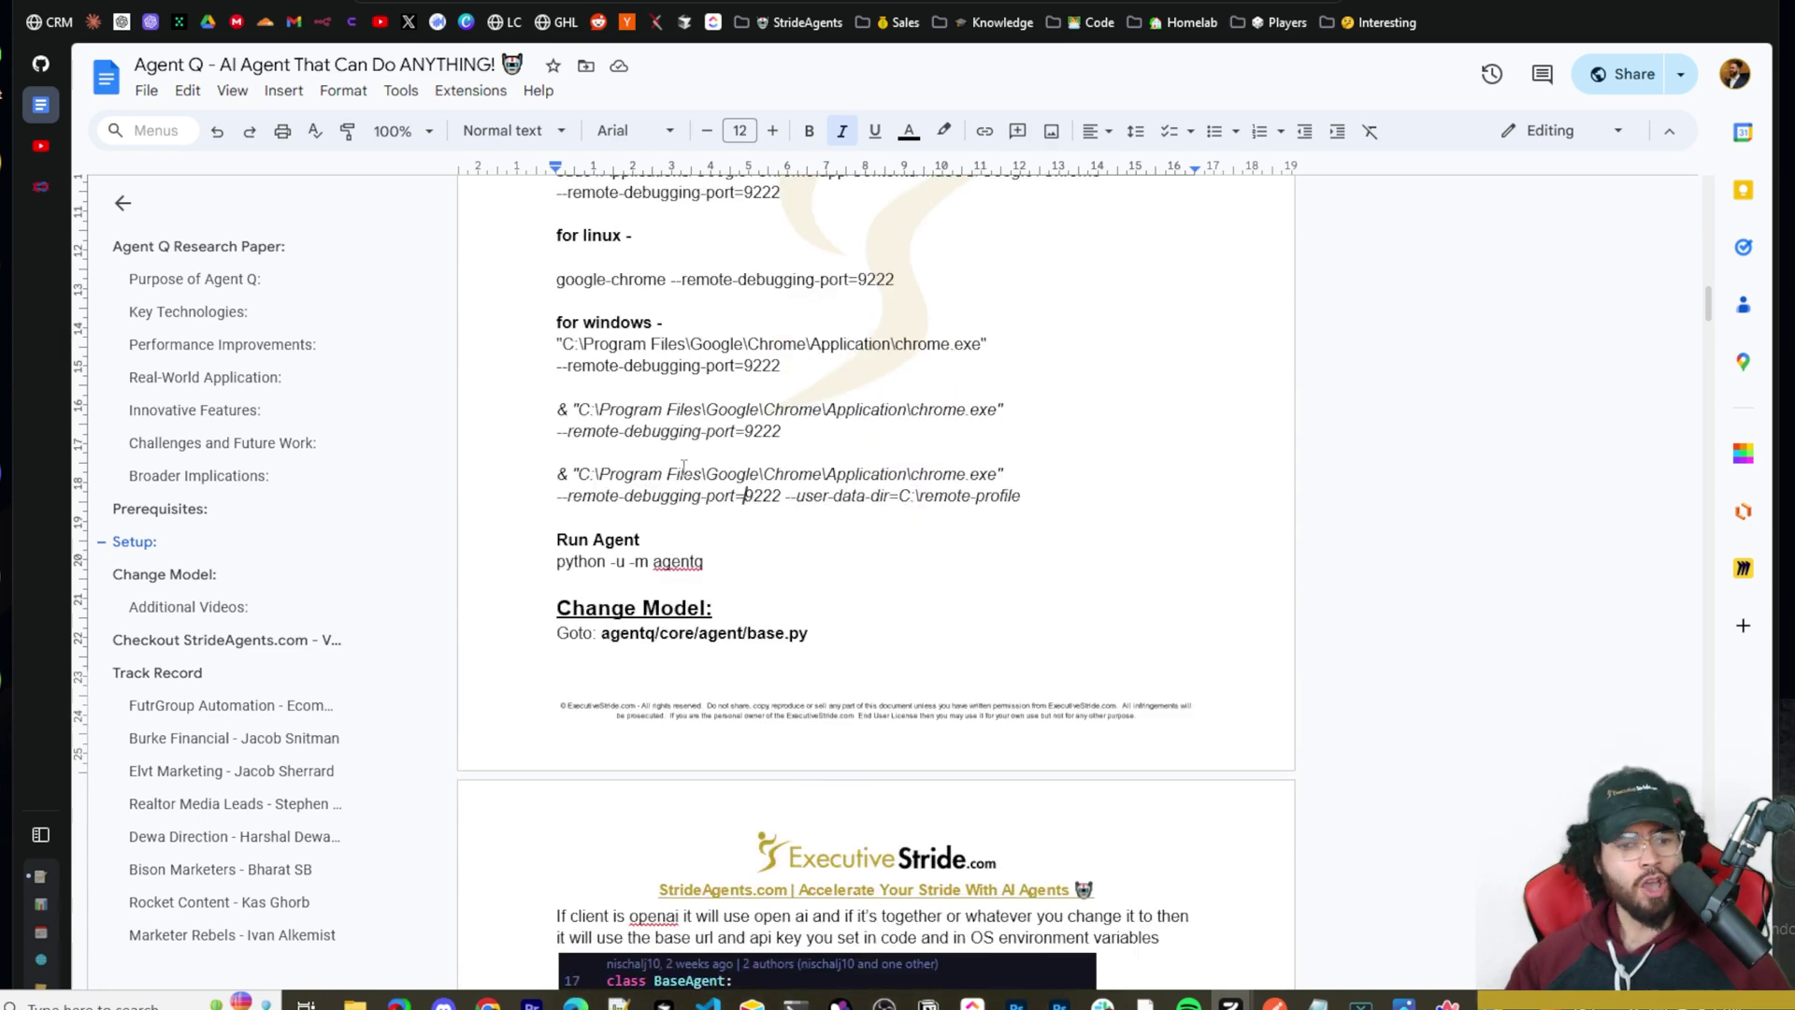
pyautogui.hotkey('alt', 'Tab')
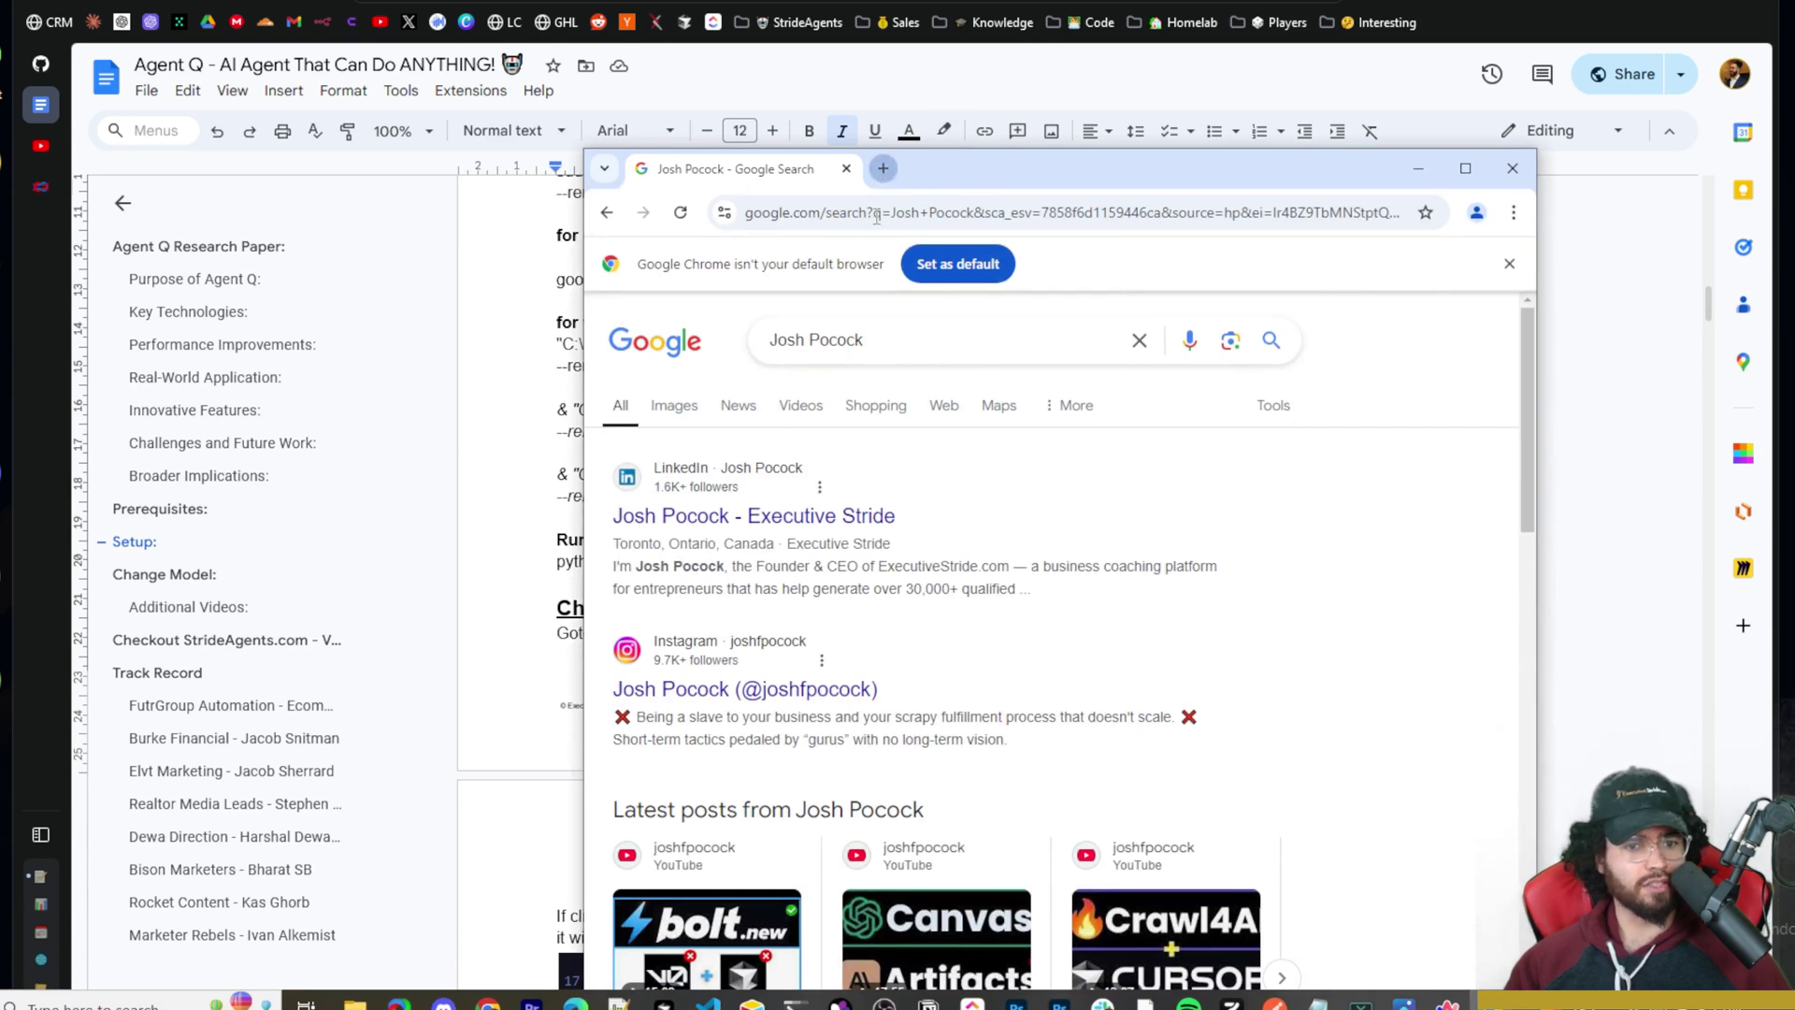
pyautogui.click(883, 169)
pyautogui.click(572, 465)
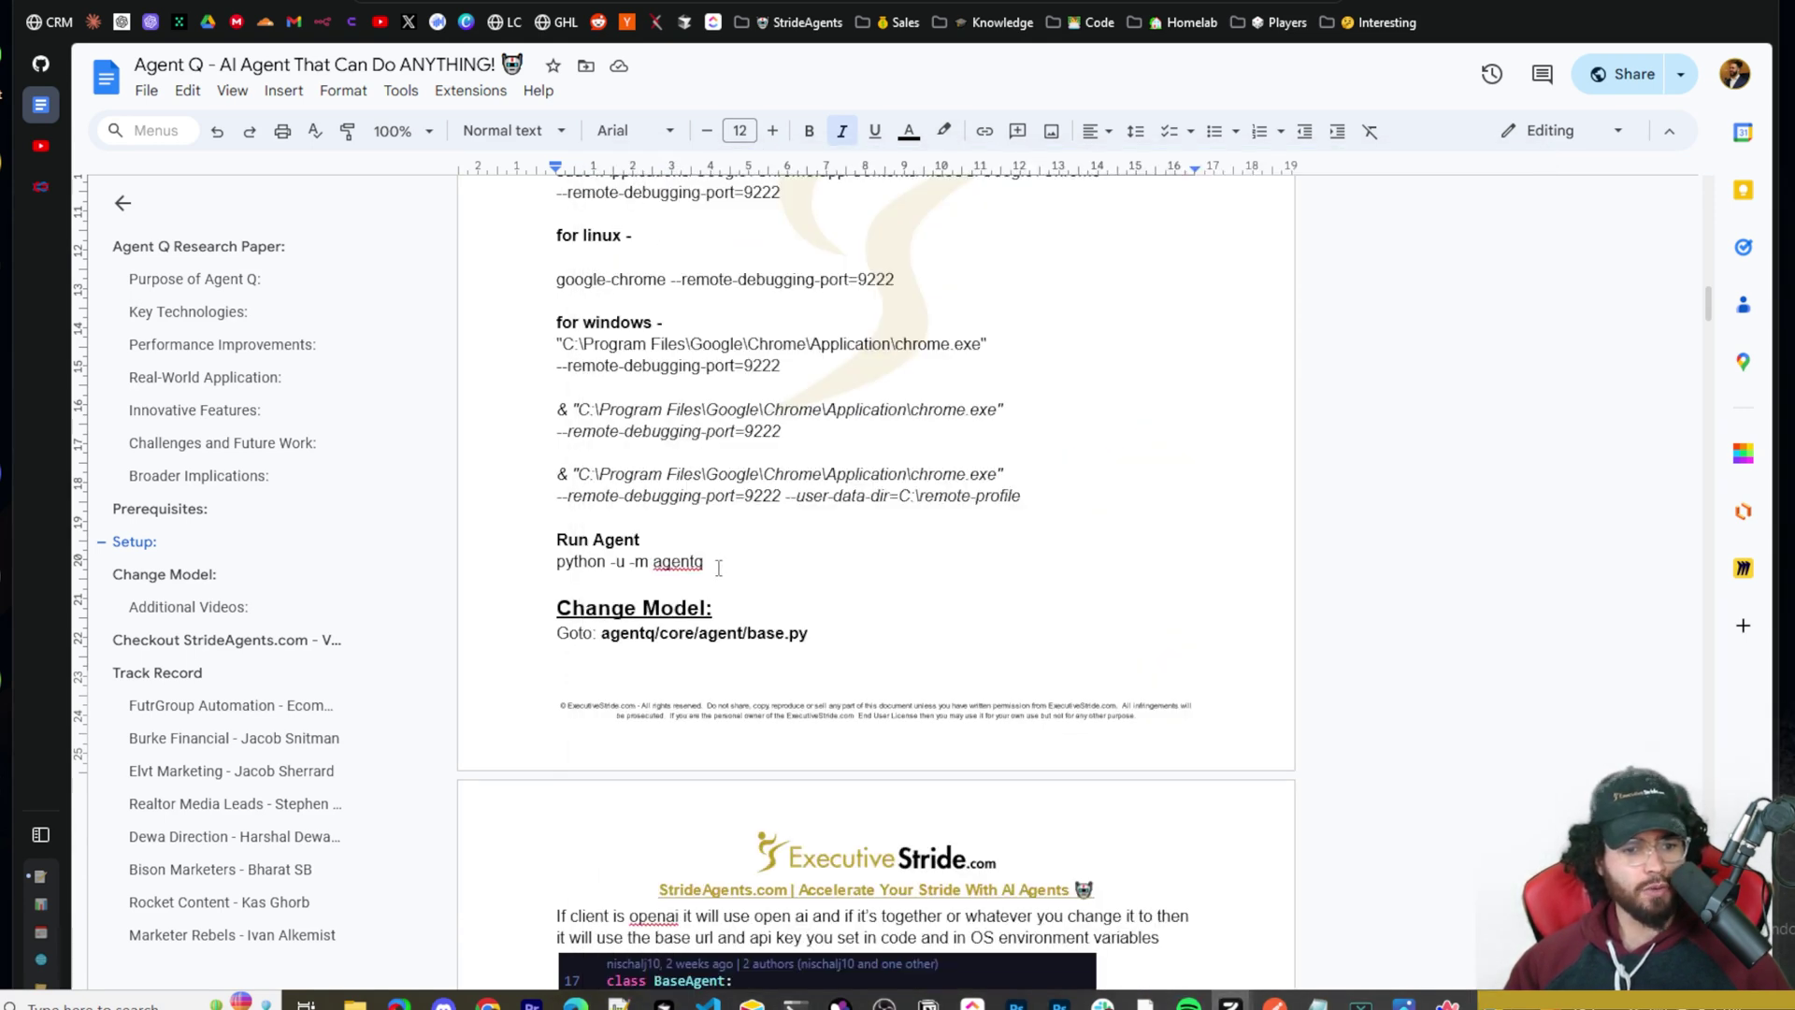
pyautogui.moveTo(711, 564); pyautogui.dragTo(557, 561)
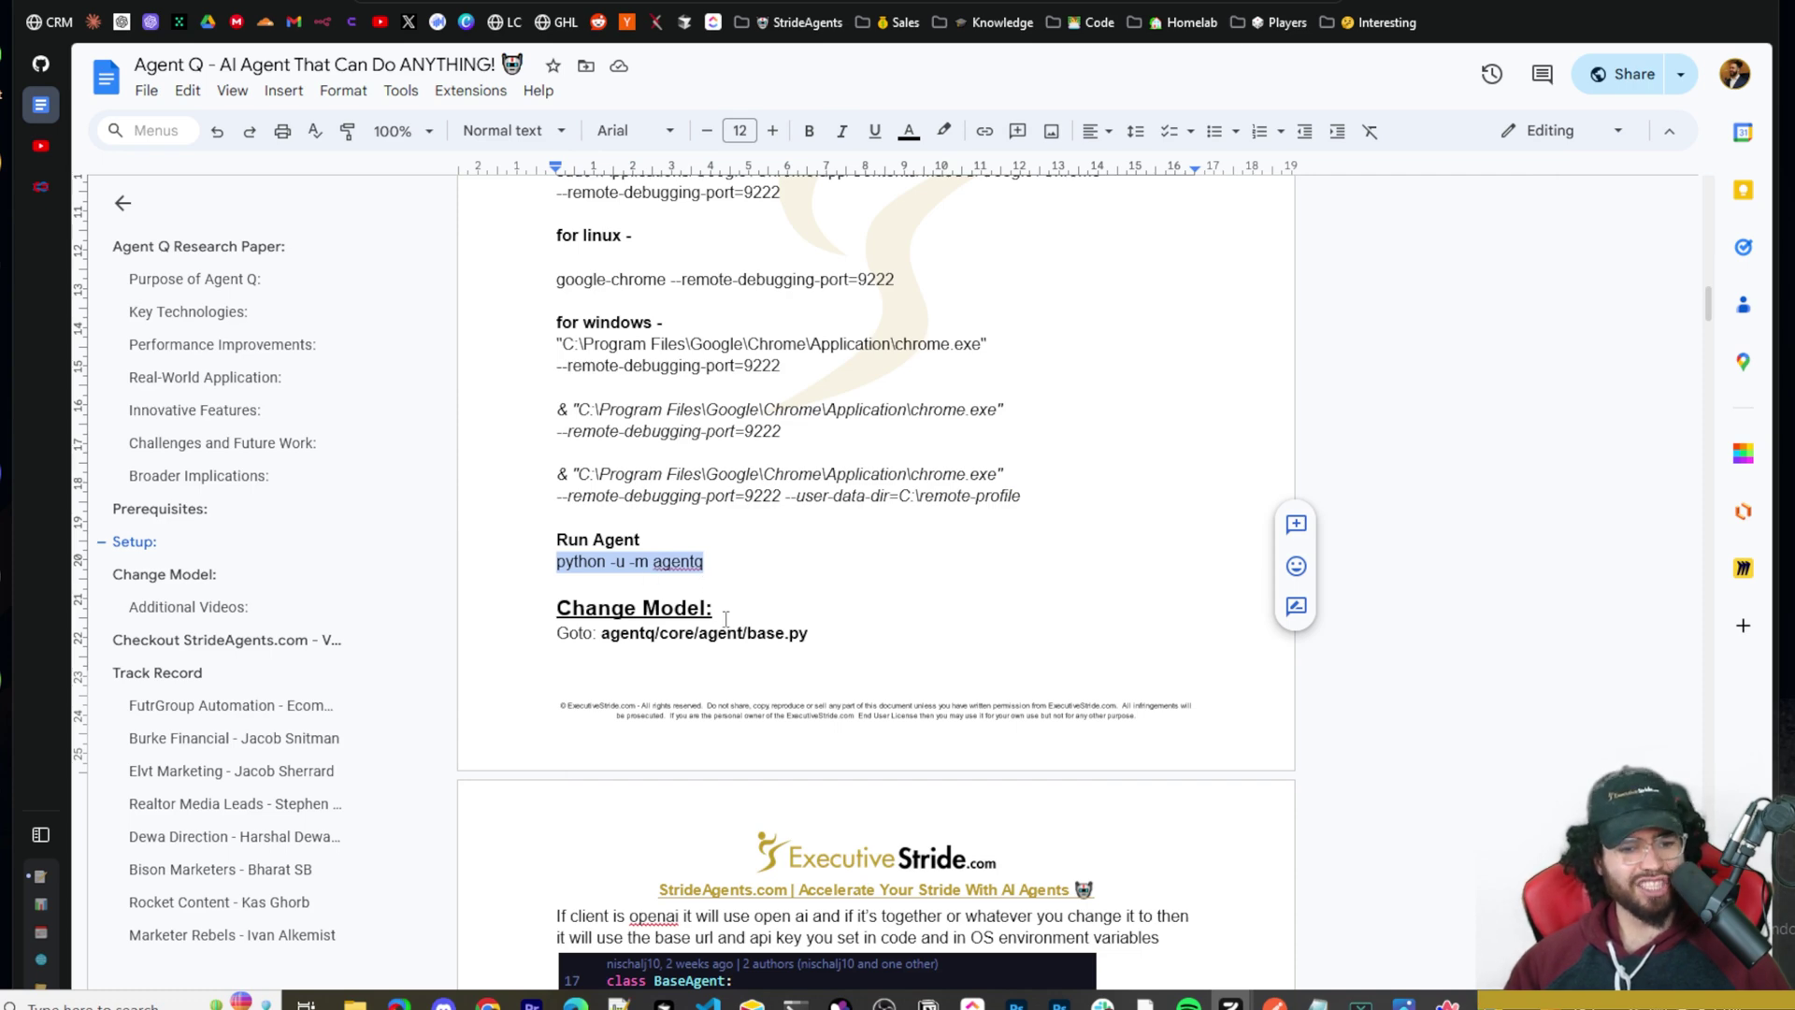
pyautogui.moveTo(539, 566); pyautogui.dragTo(724, 566)
# Step: Switch to the agent-q PowerShell session and scroll its output to 'Objective Completed!'
pyautogui.hotkey('alt', 'Tab')
pyautogui.scroll(2, 557, 434)
pyautogui.scroll(1, 429, 408)
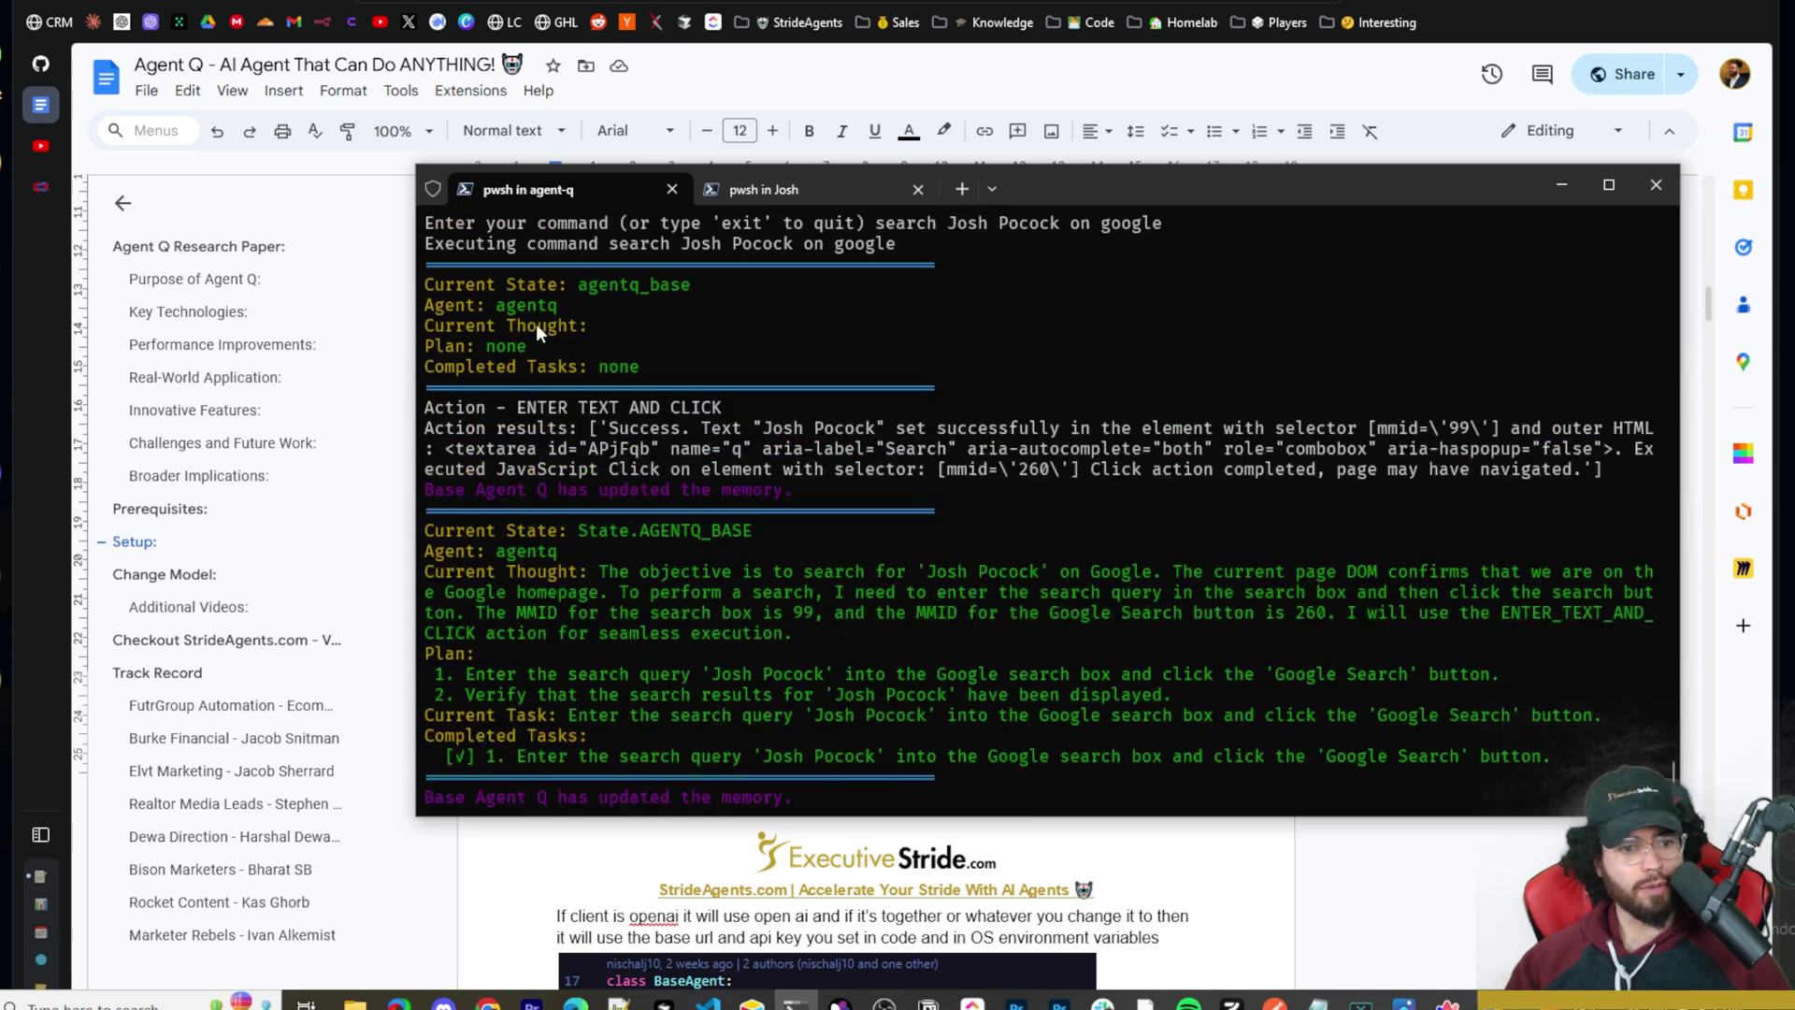
pyautogui.scroll(1, 486, 351)
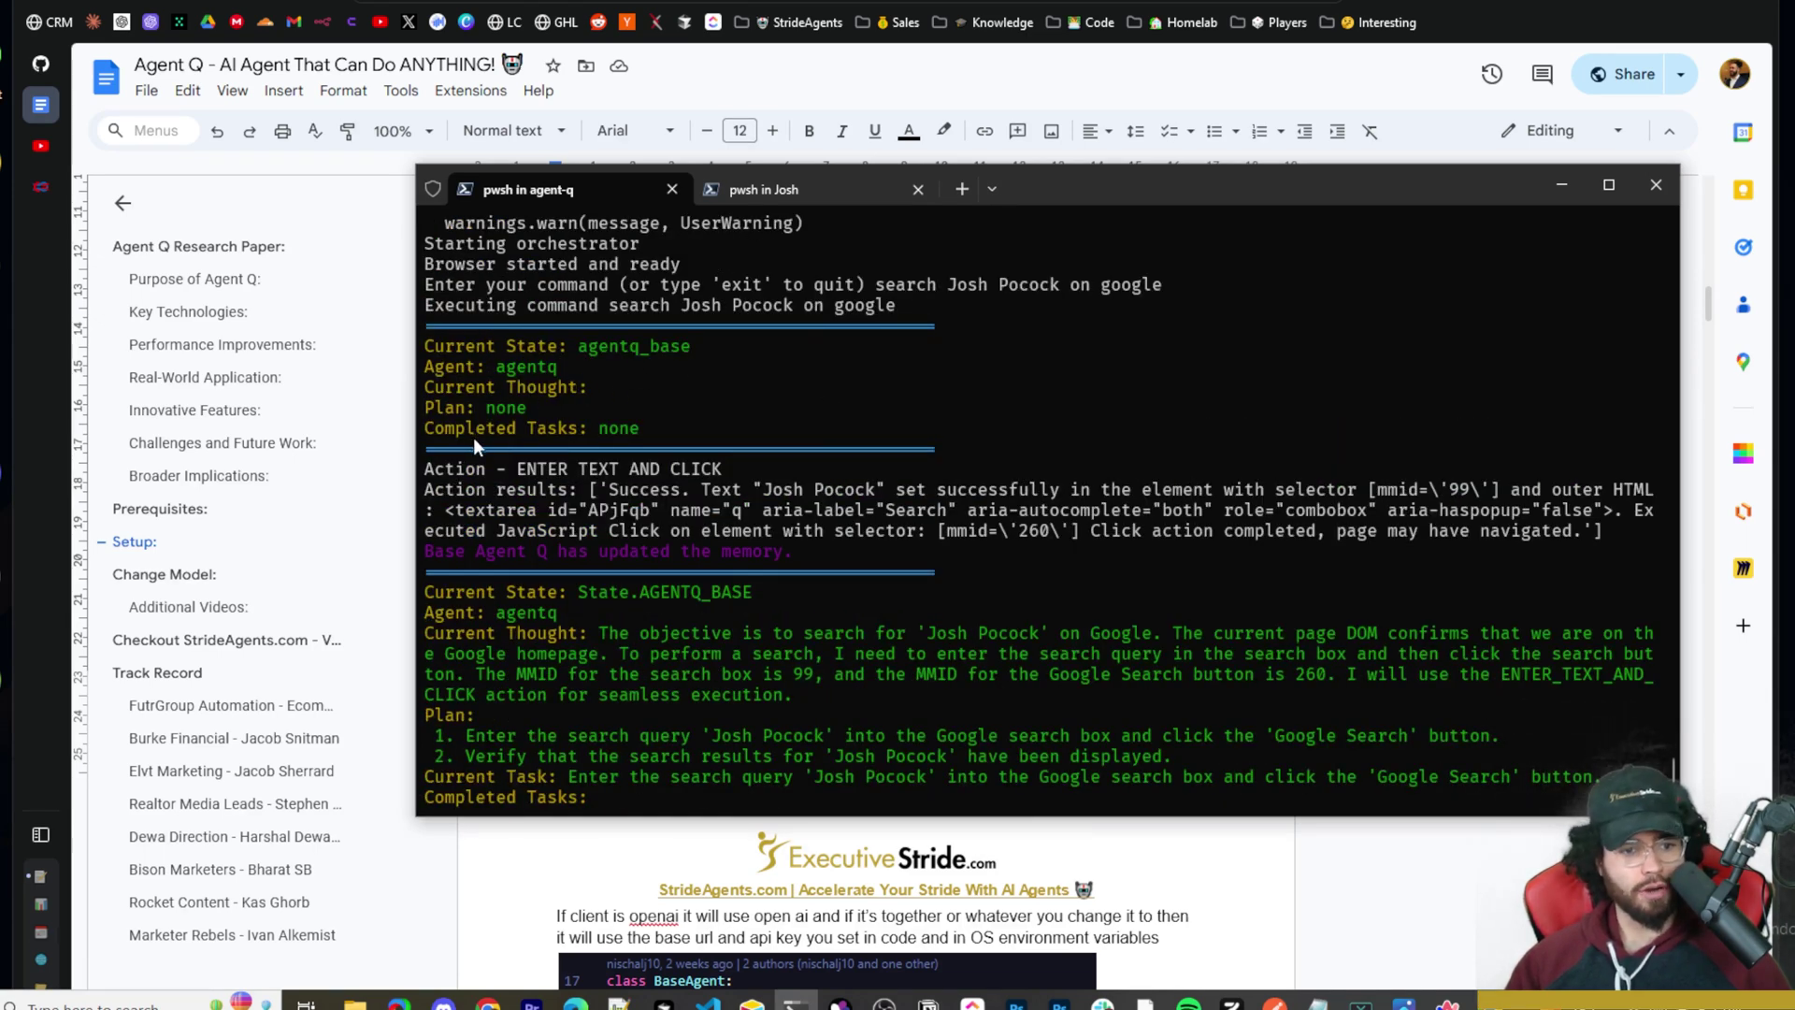
pyautogui.scroll(-1, 594, 467)
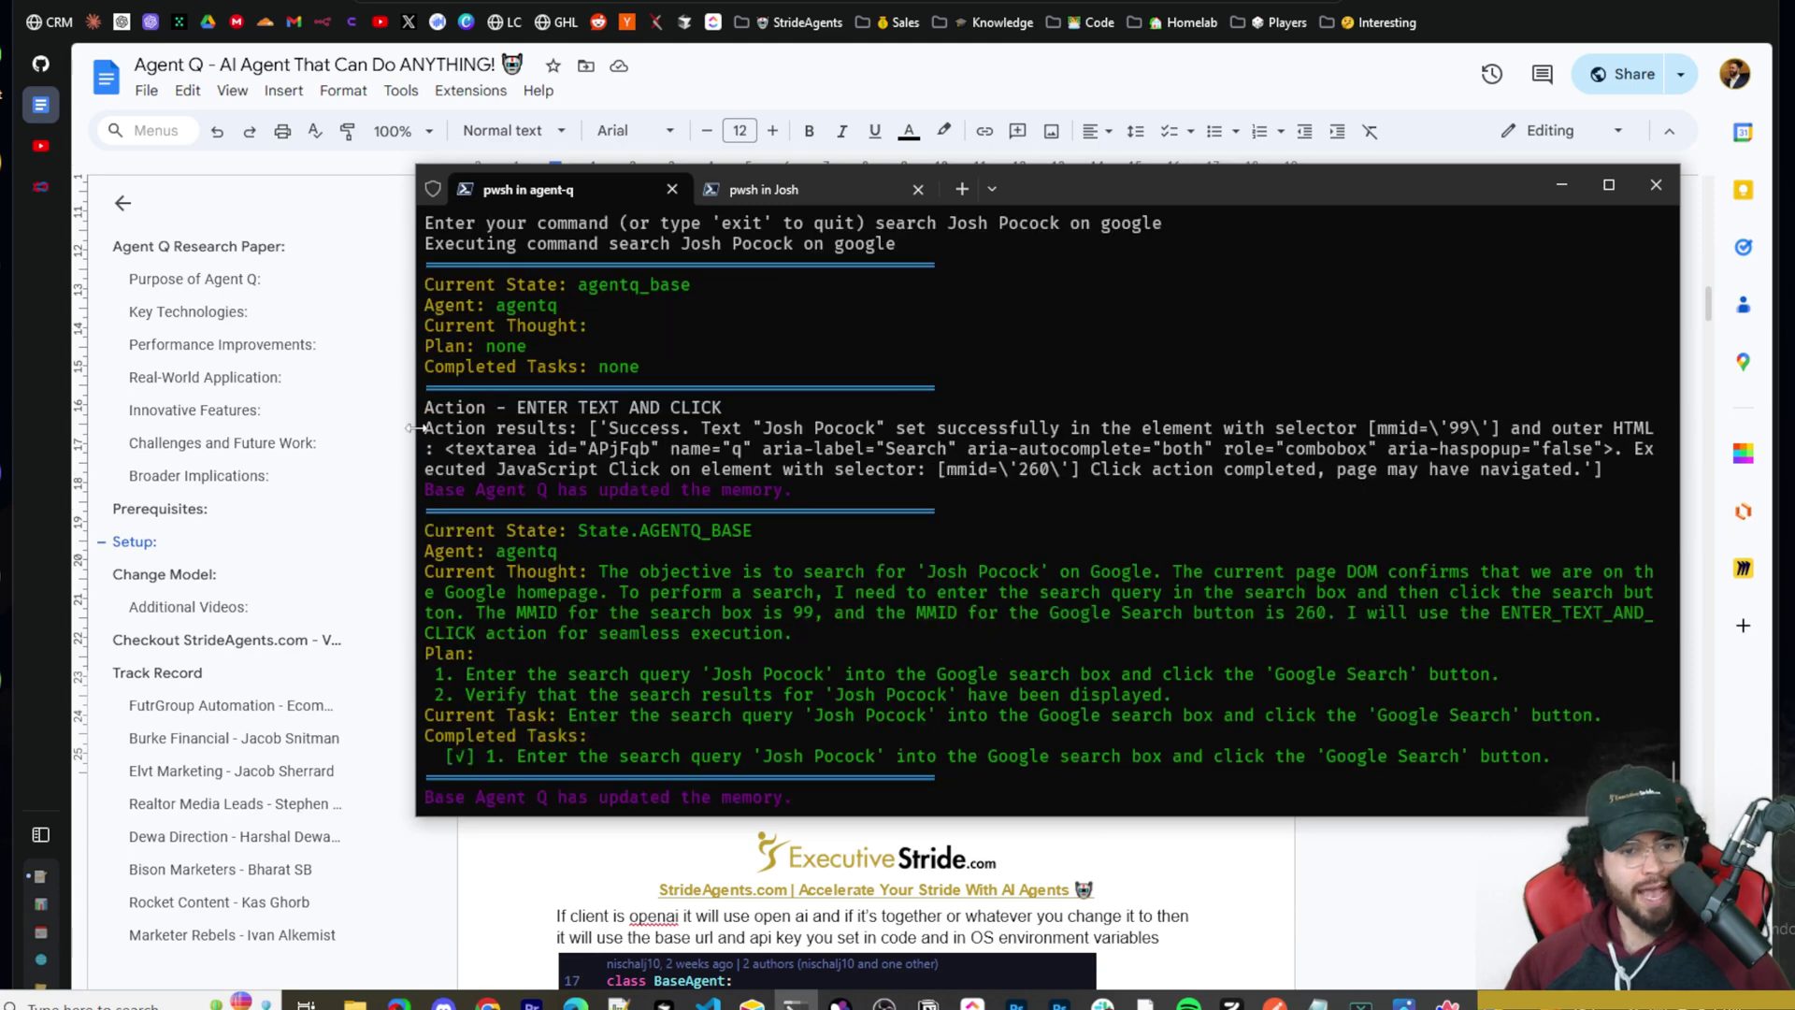
pyautogui.moveTo(479, 413); pyautogui.dragTo(542, 444)
pyautogui.click(722, 464)
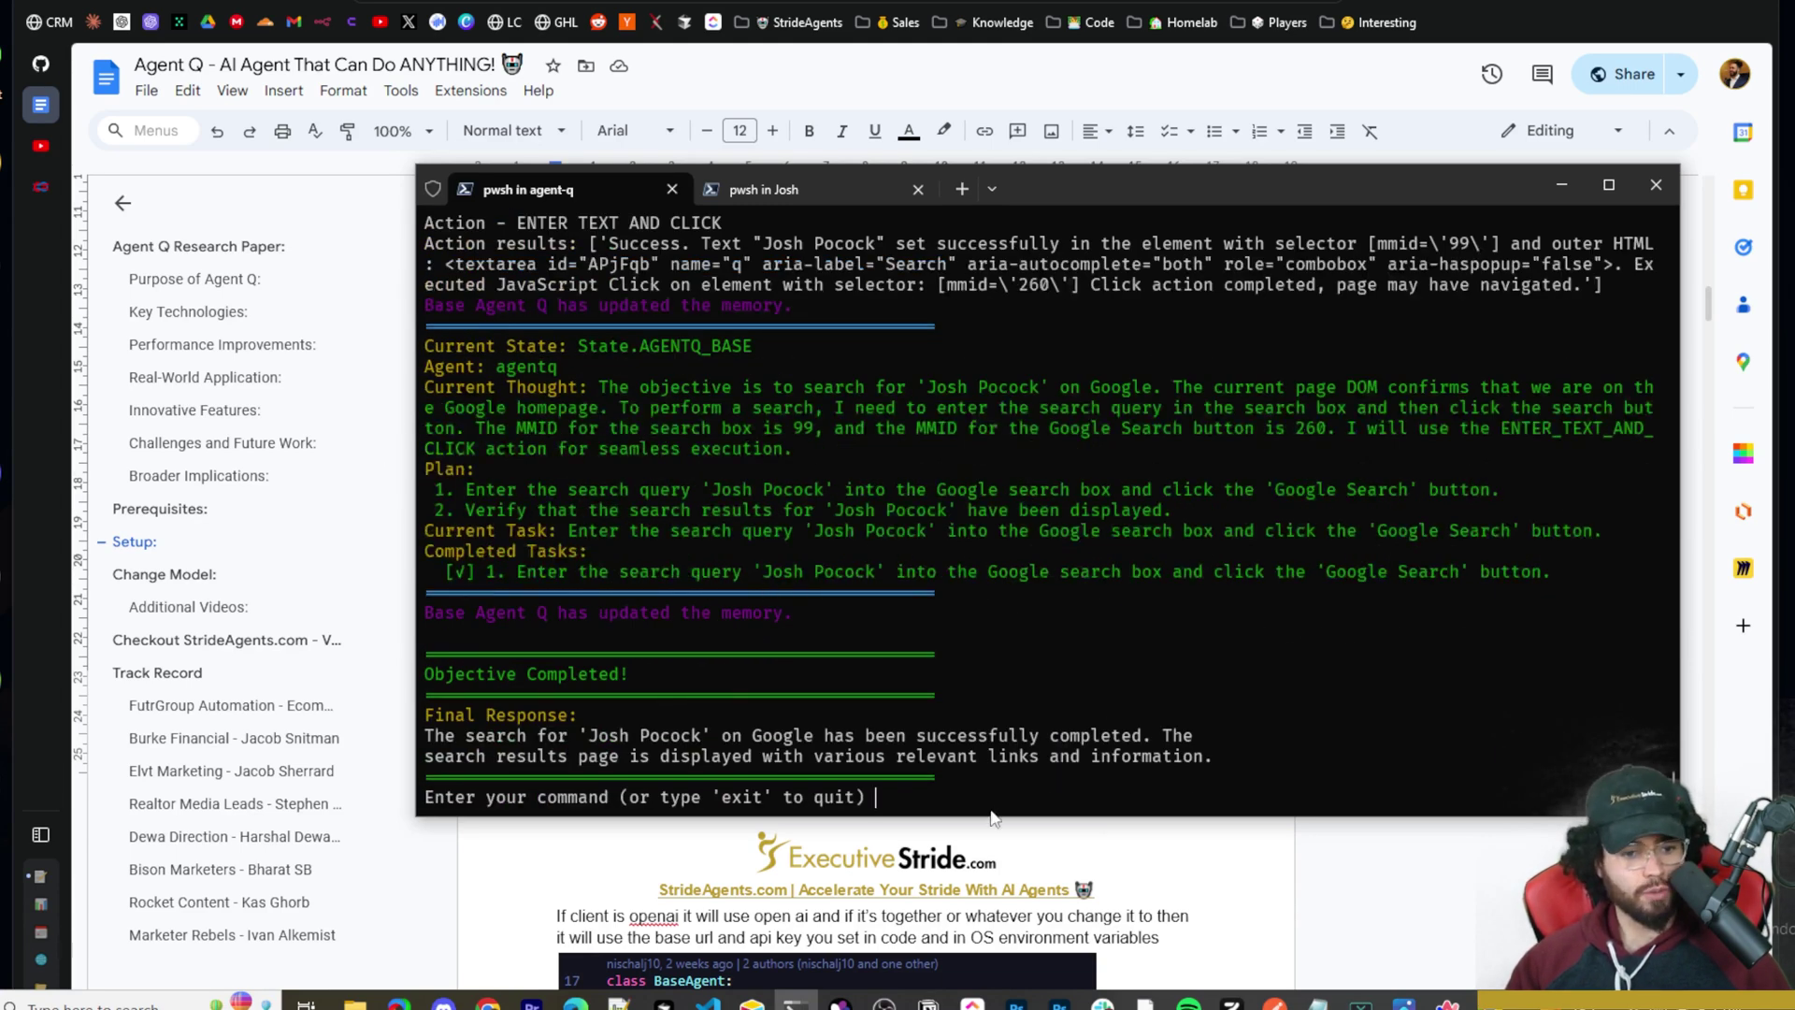
# Step: Submit the pasted YouTube video task to Agent Q, dismiss Chrome's privacy notice, and follow progress
pyautogui.write('Search up Josh Pocock on Youtube and click on the second most recent  video')
pyautogui.moveTo(1064, 193); pyautogui.dragTo(853, 153)
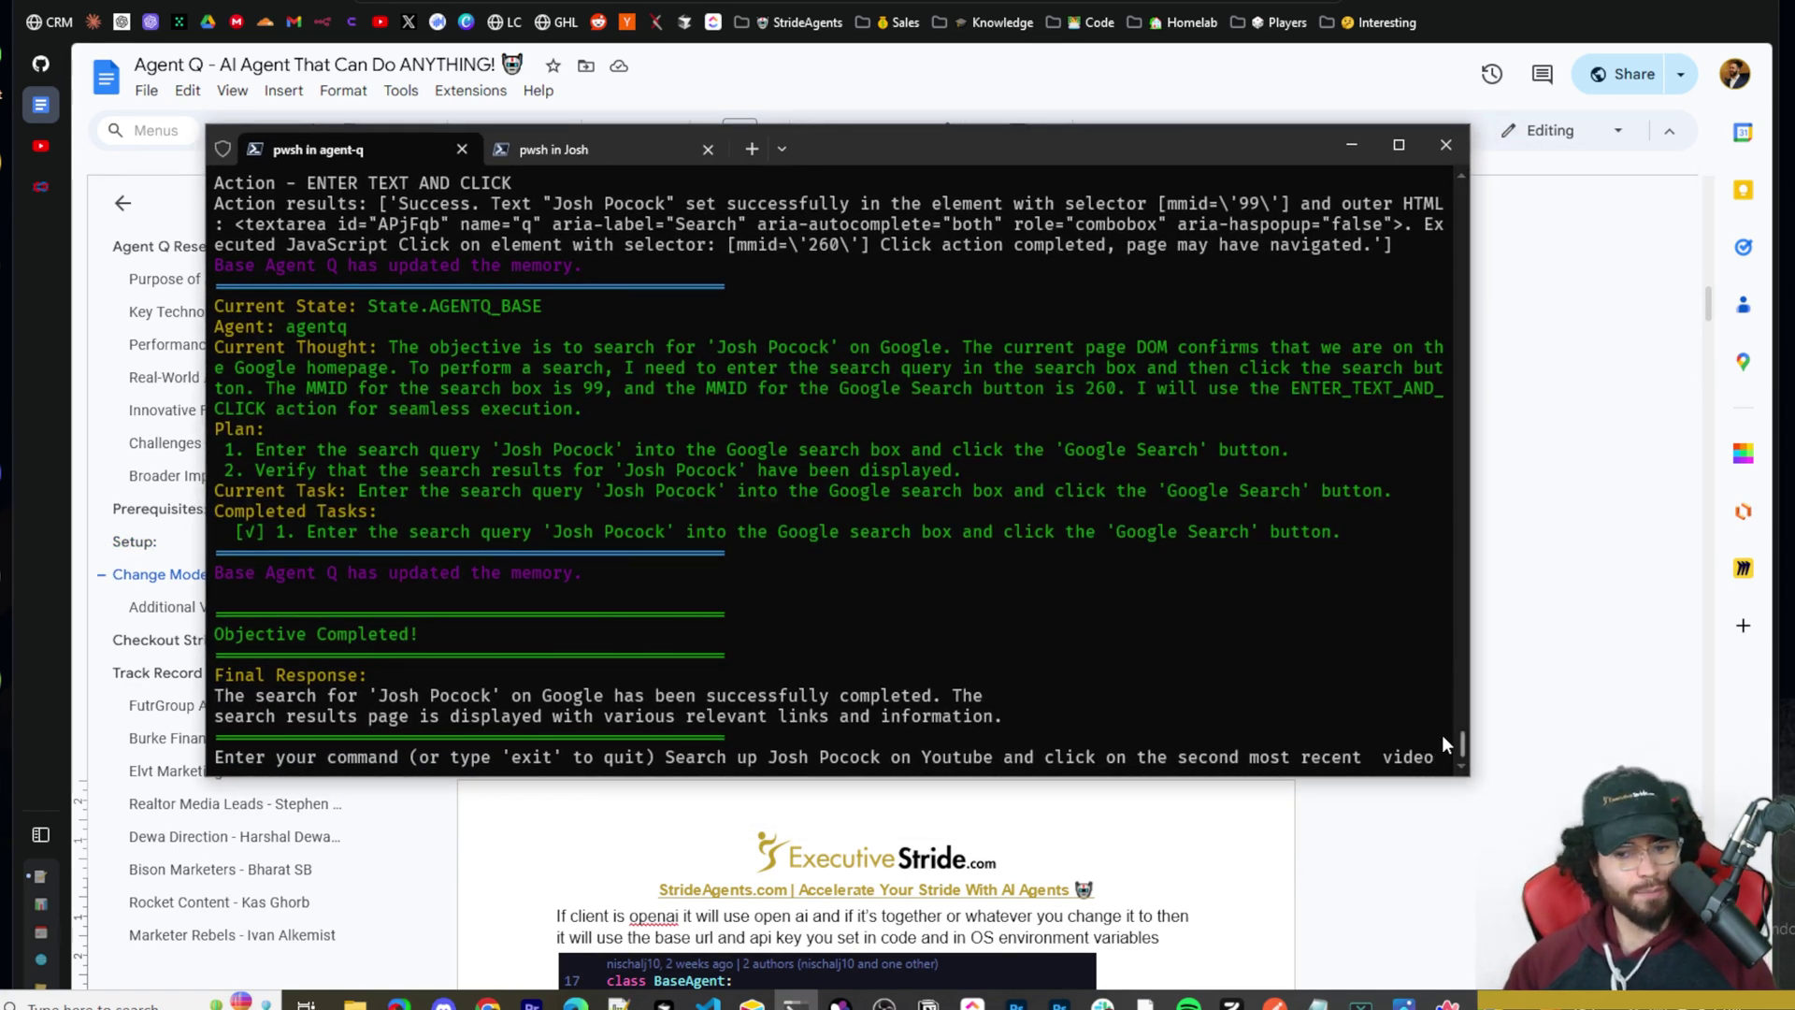
pyautogui.press('Return')
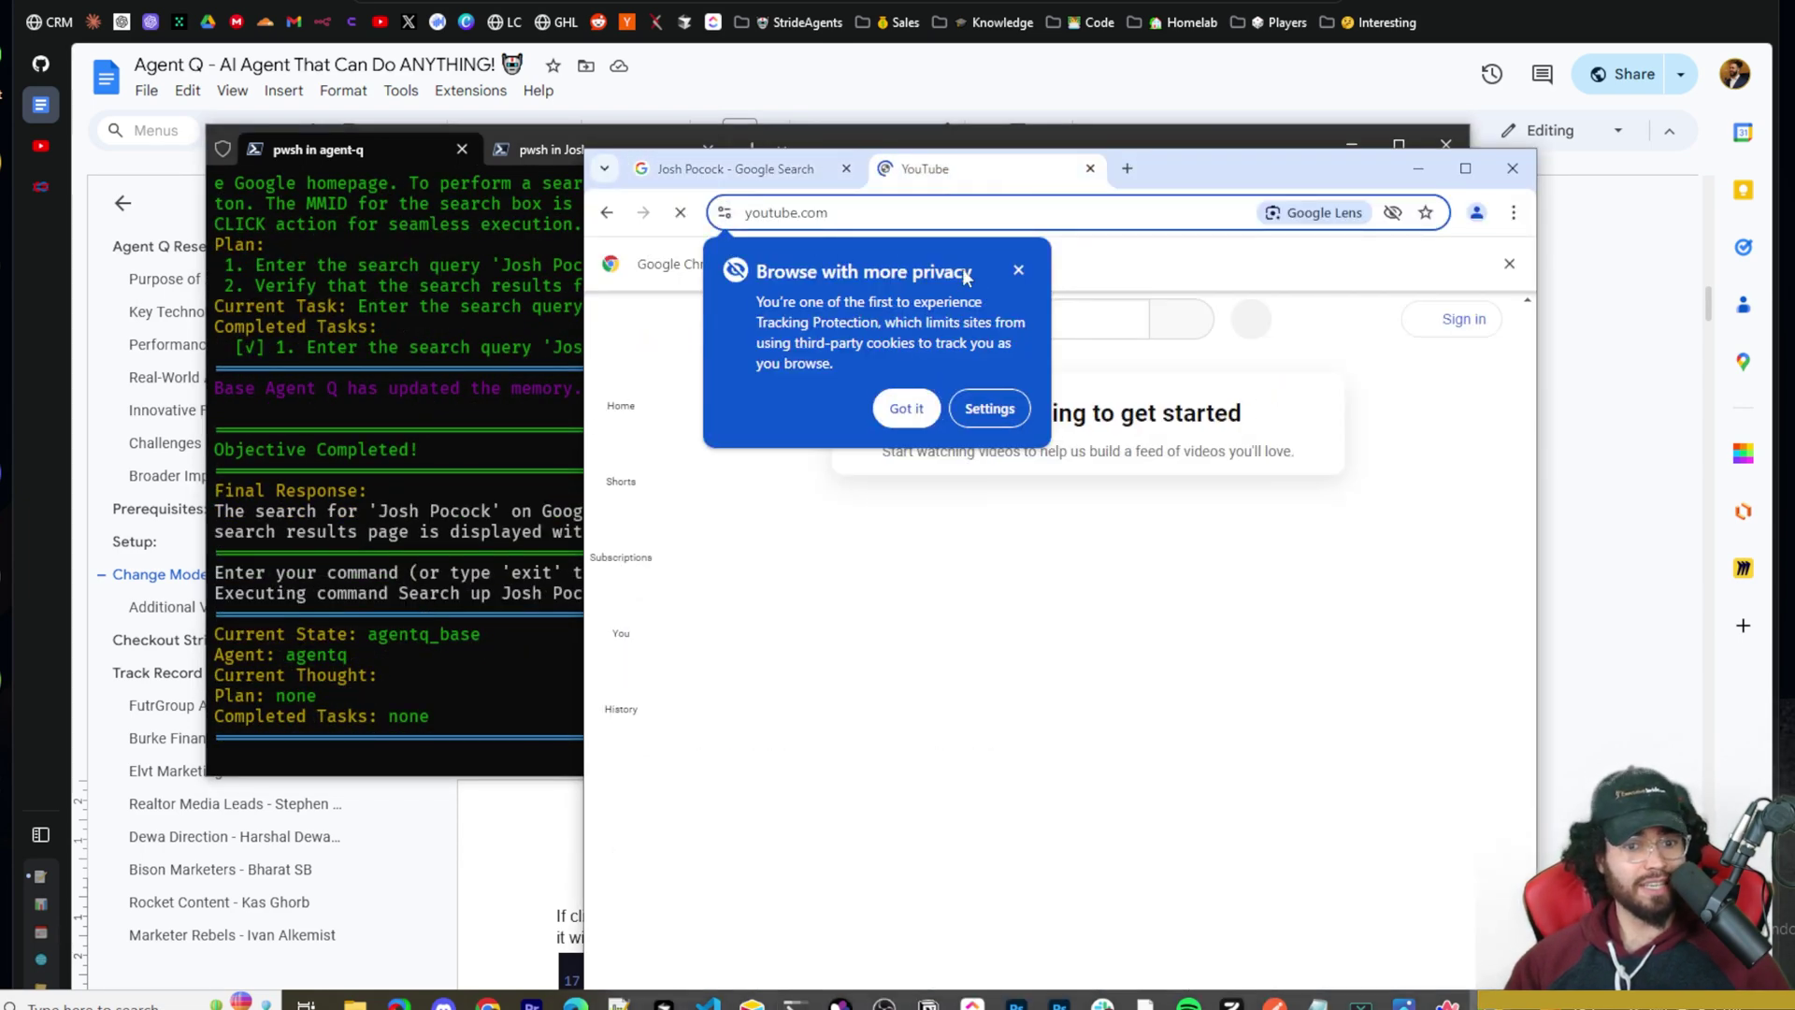
pyautogui.click(1017, 269)
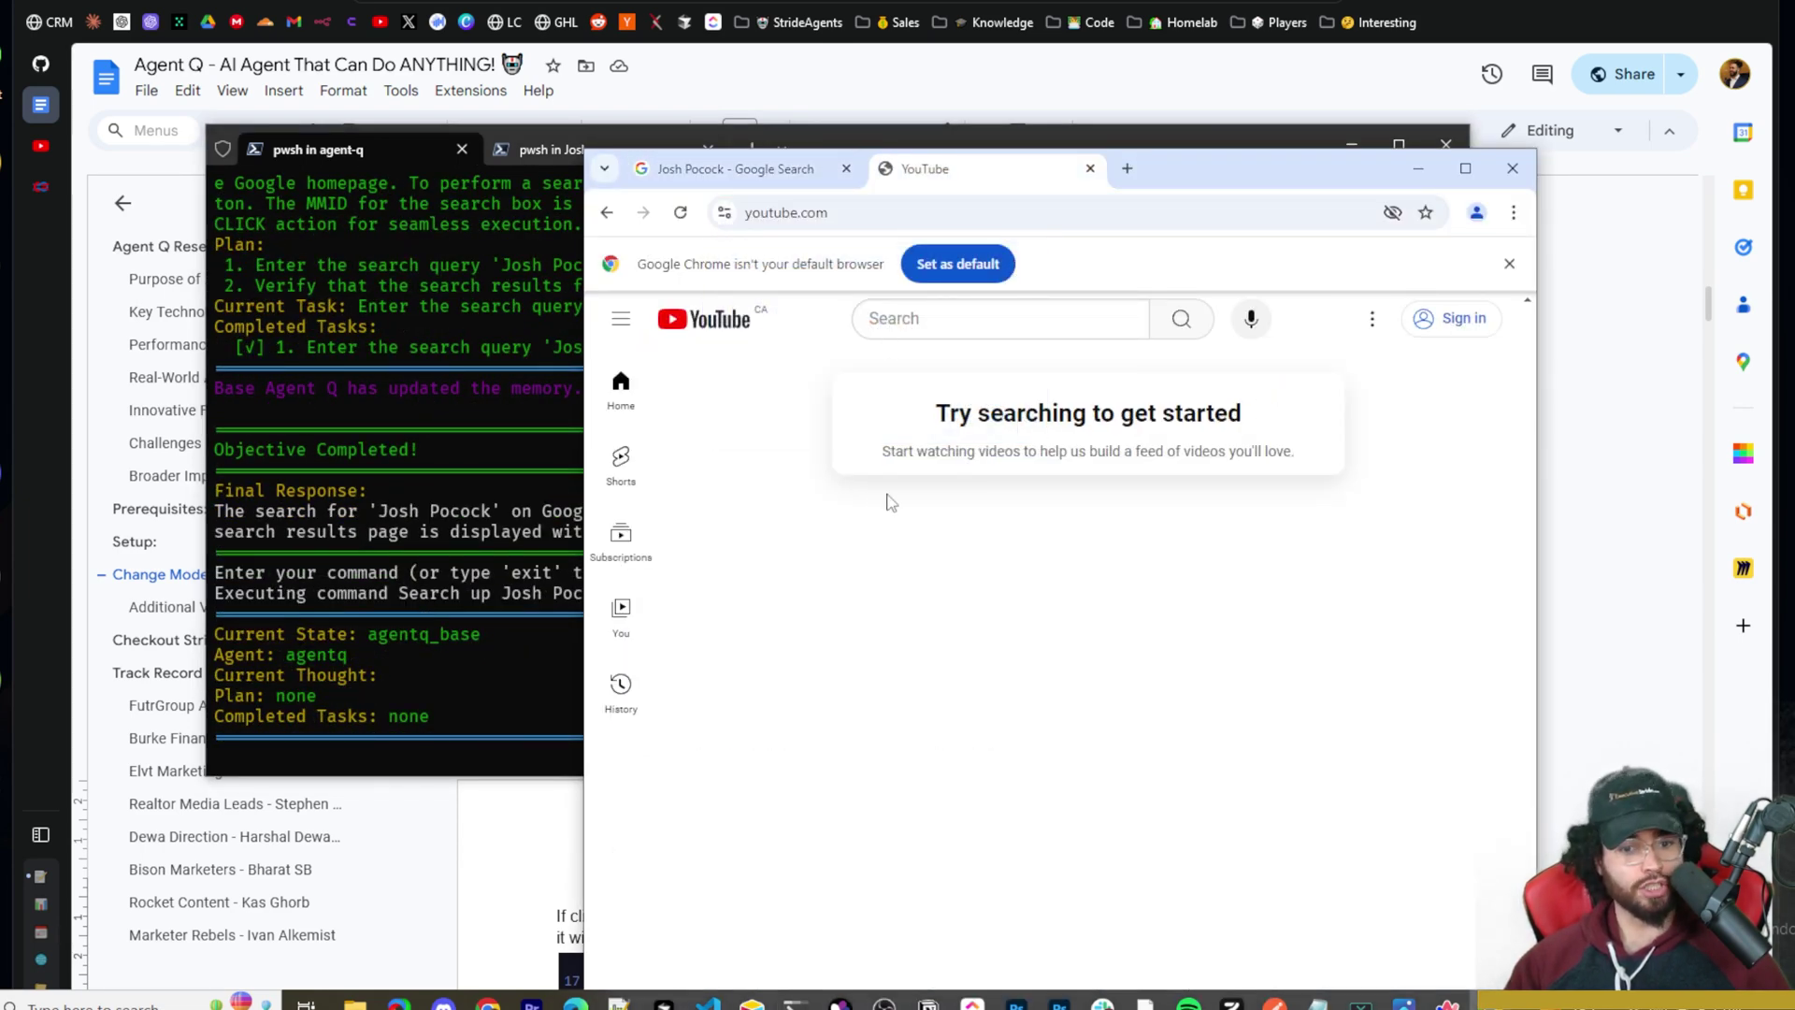
pyautogui.write('3')
pyautogui.click(425, 699)
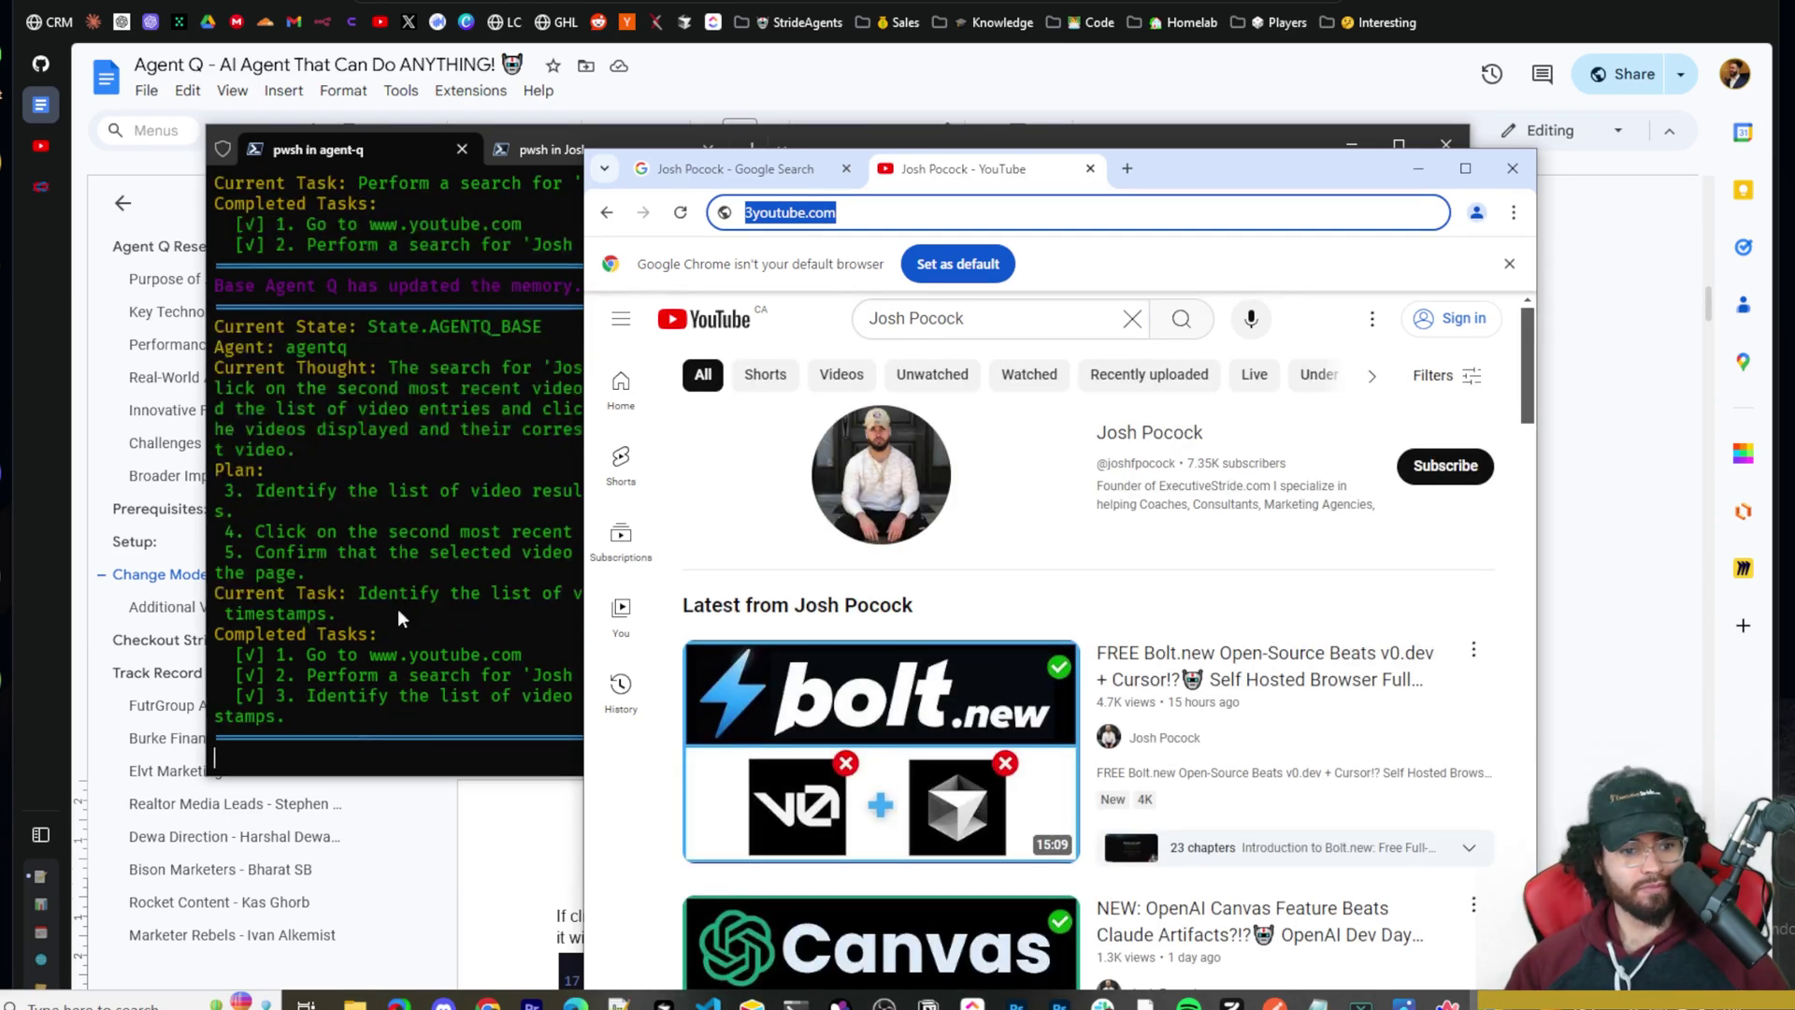
pyautogui.click(426, 717)
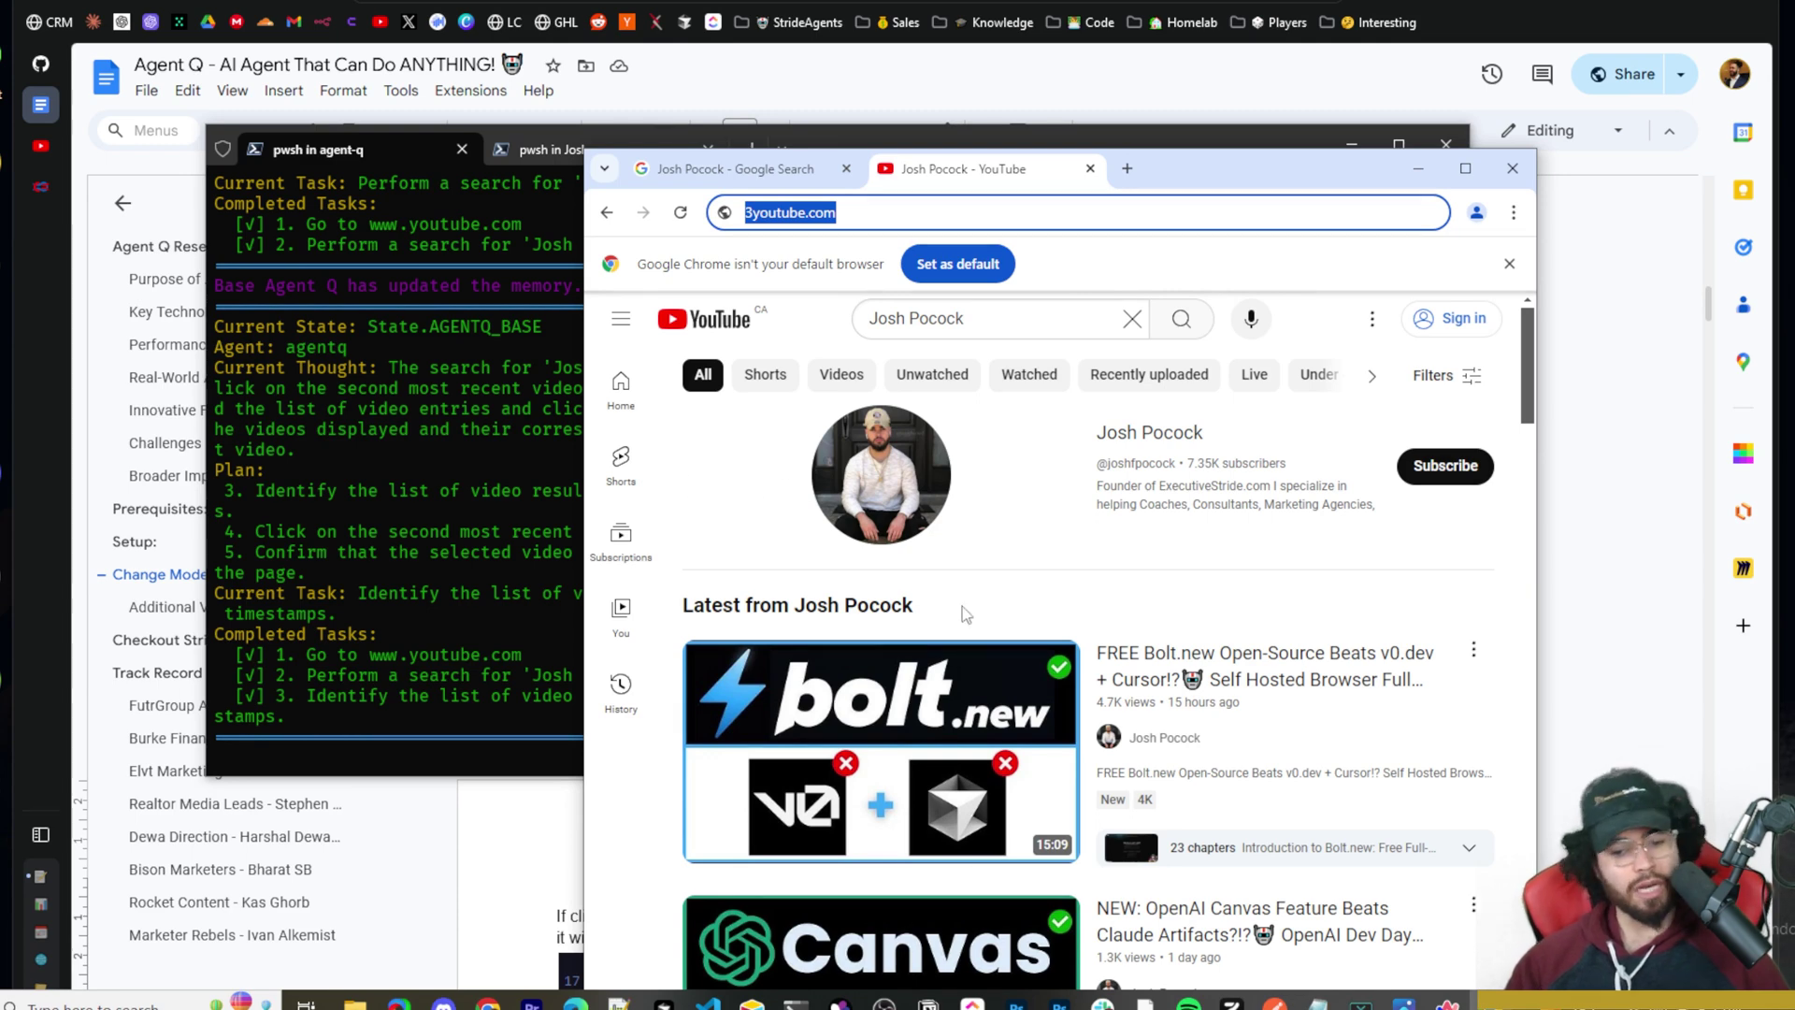
pyautogui.click(536, 563)
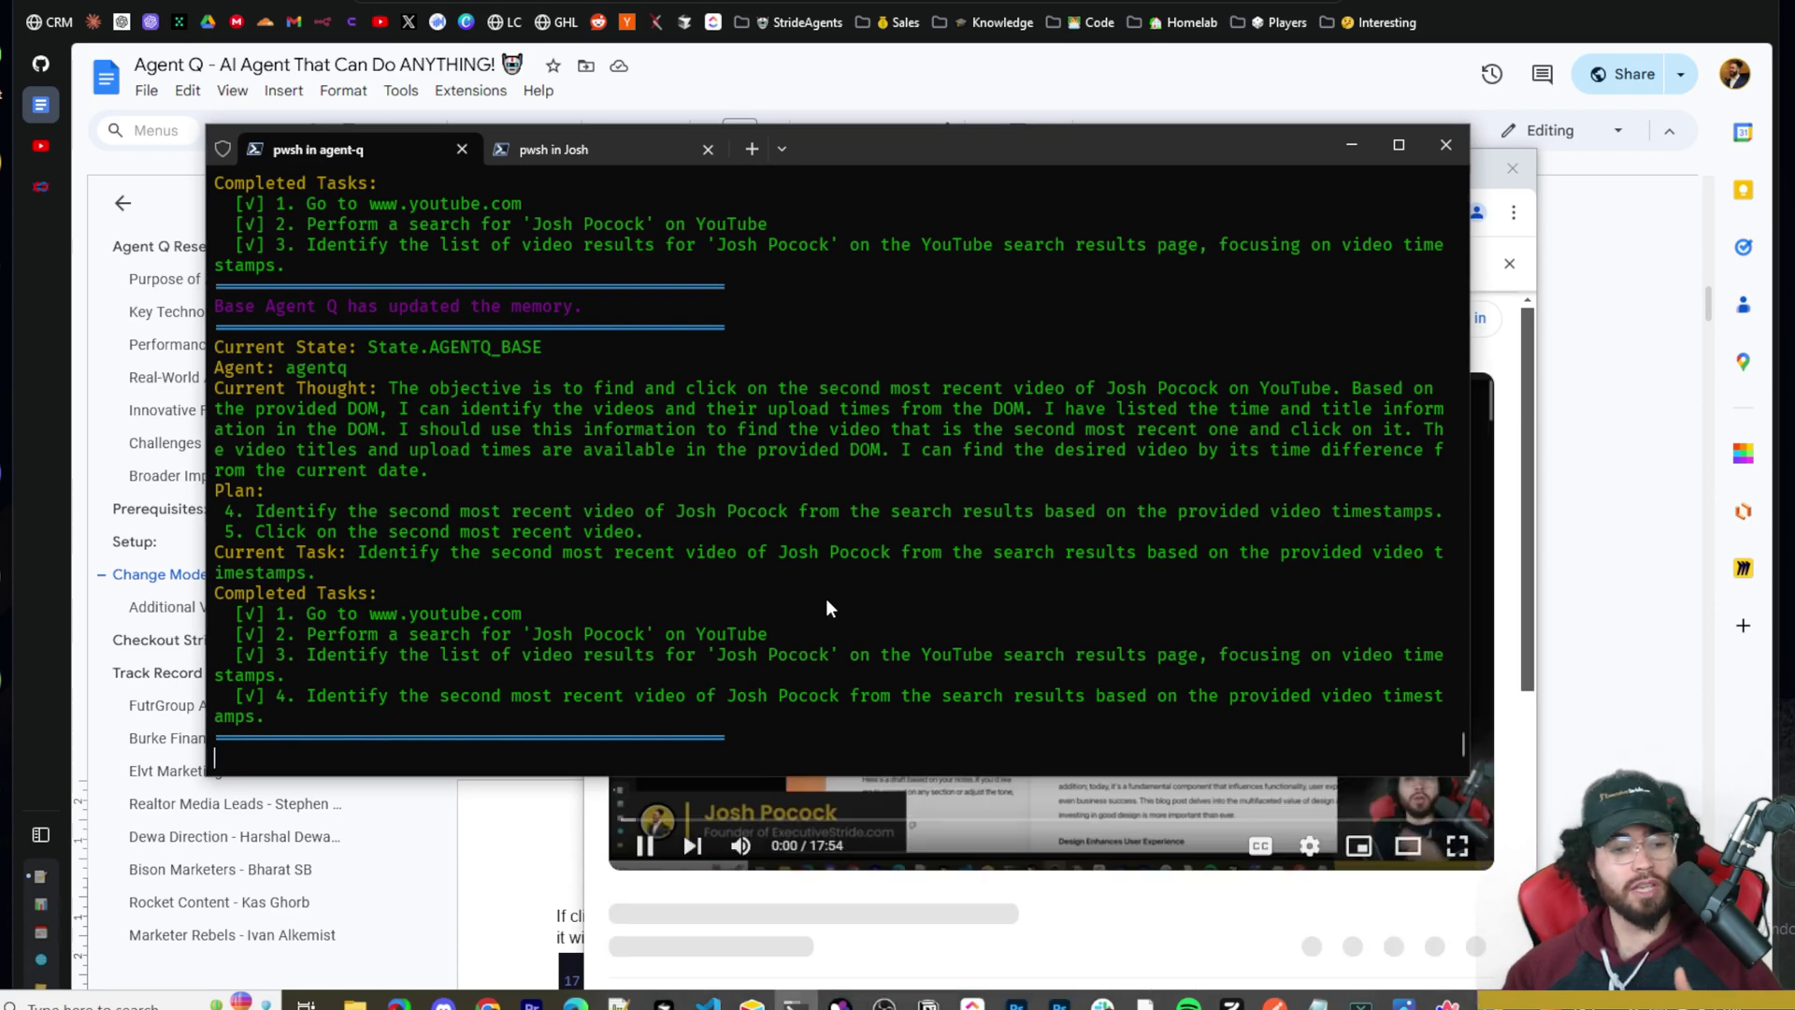
# Step: Check the opened YouTube video and its back history, then read the agent's final response
pyautogui.click(762, 812)
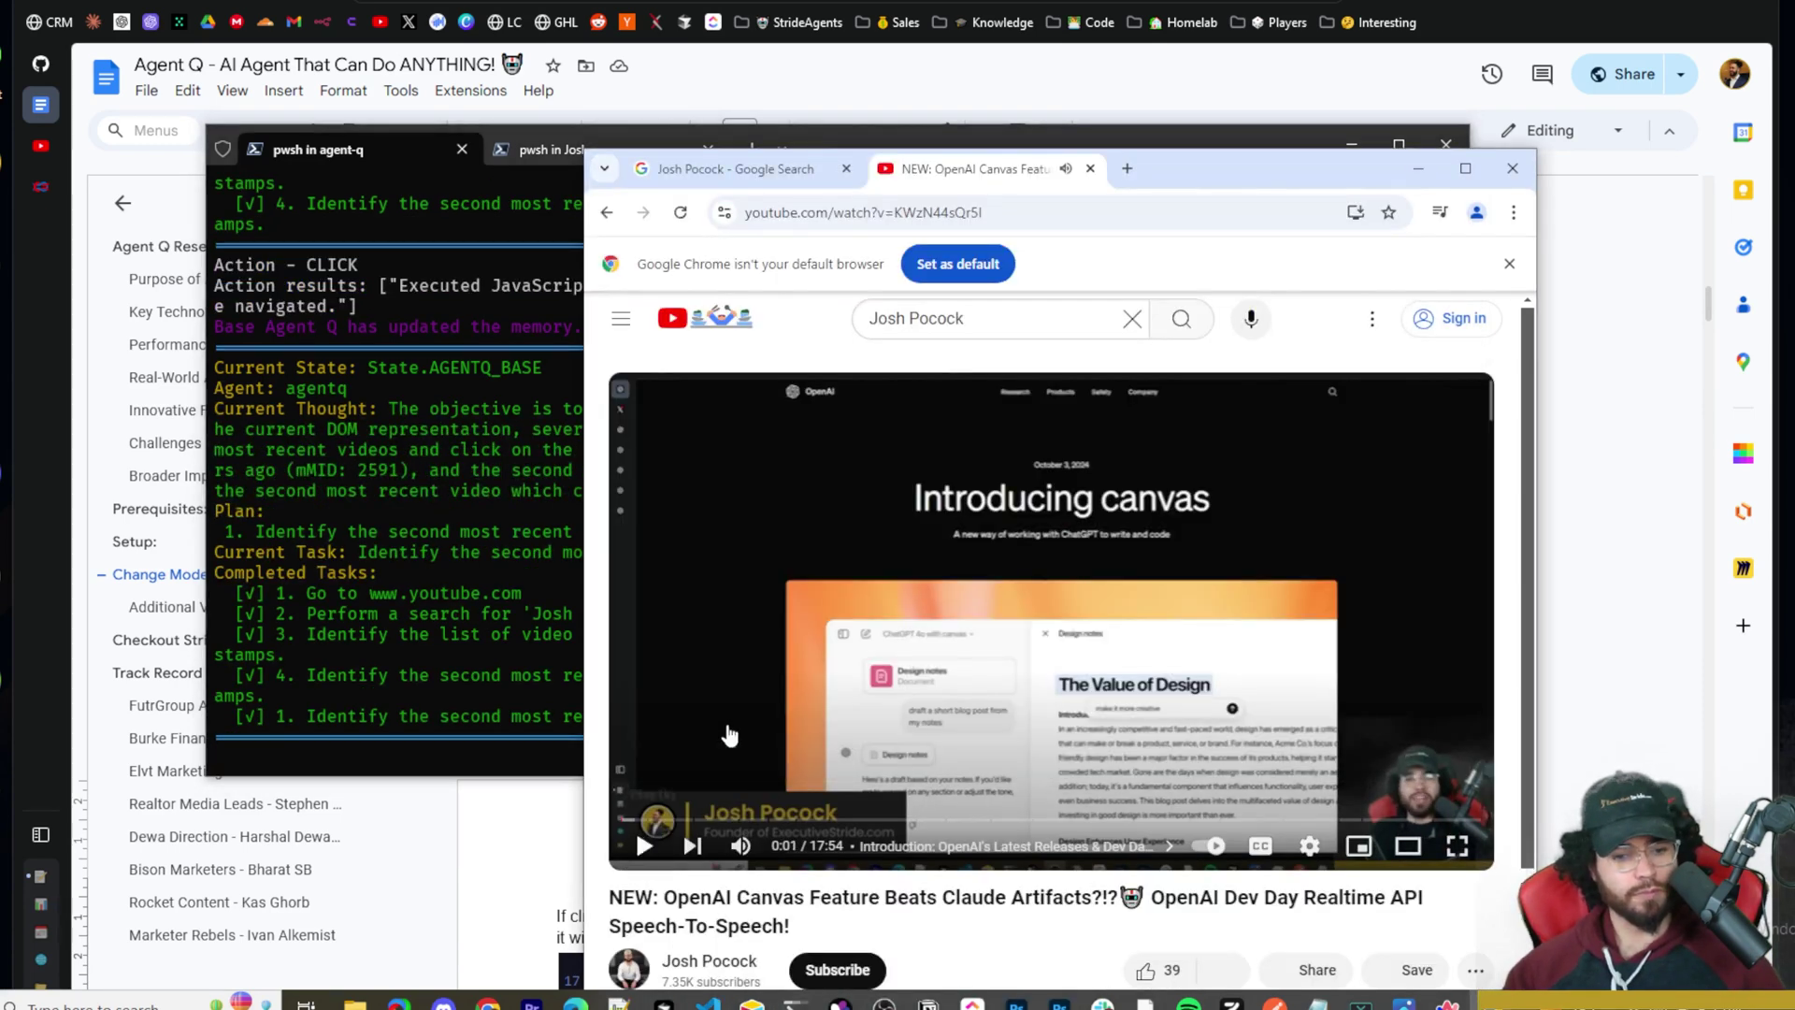
pyautogui.scroll(-2, 790, 805)
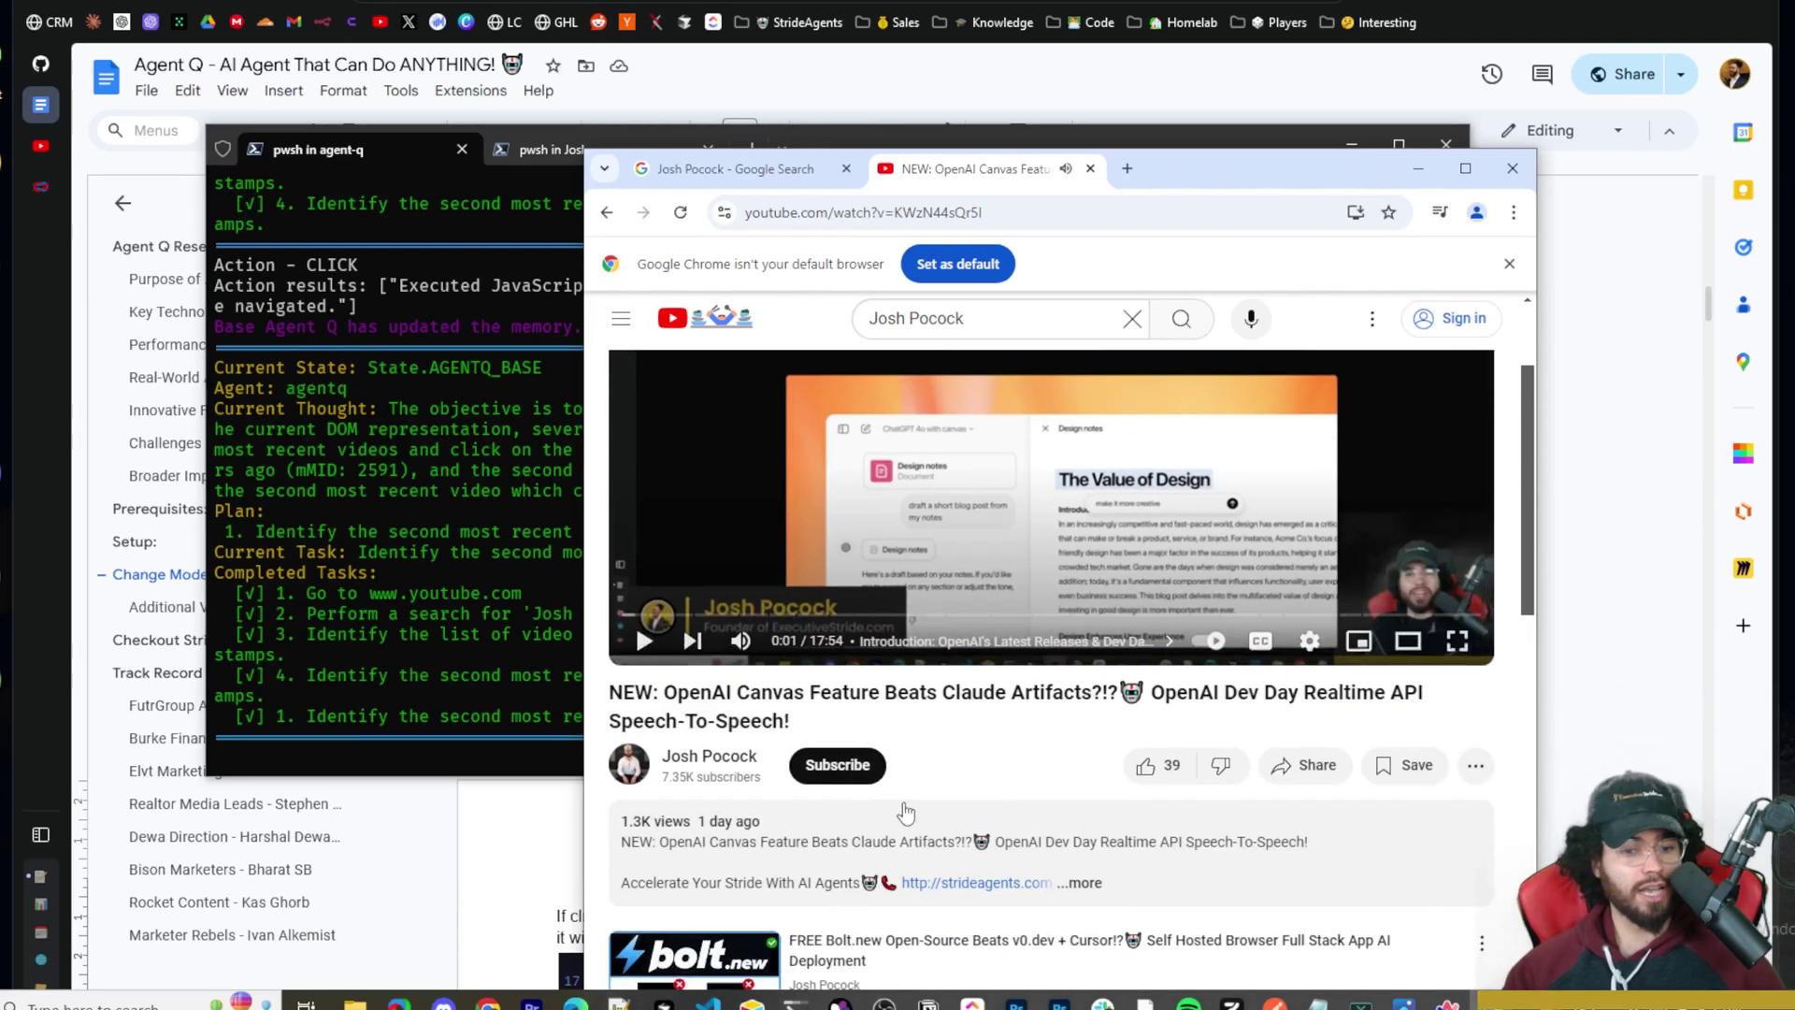
pyautogui.scroll(2, 901, 733)
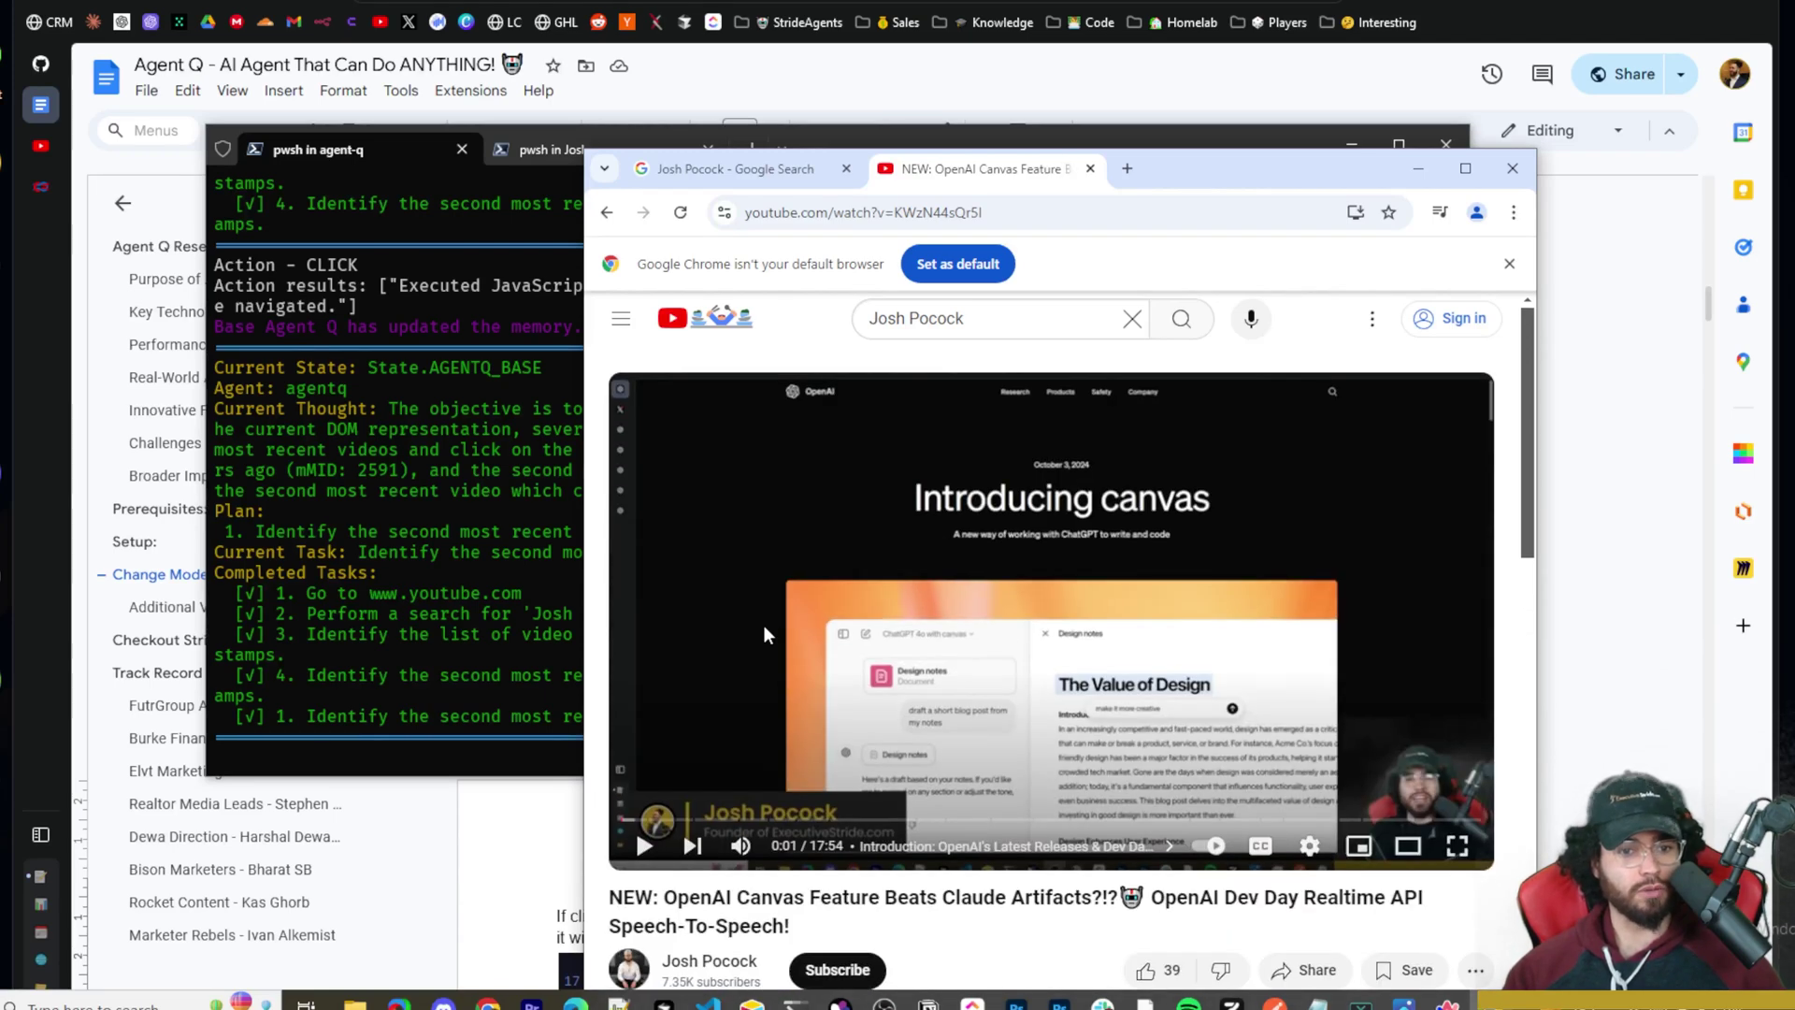
pyautogui.rightClick(608, 215)
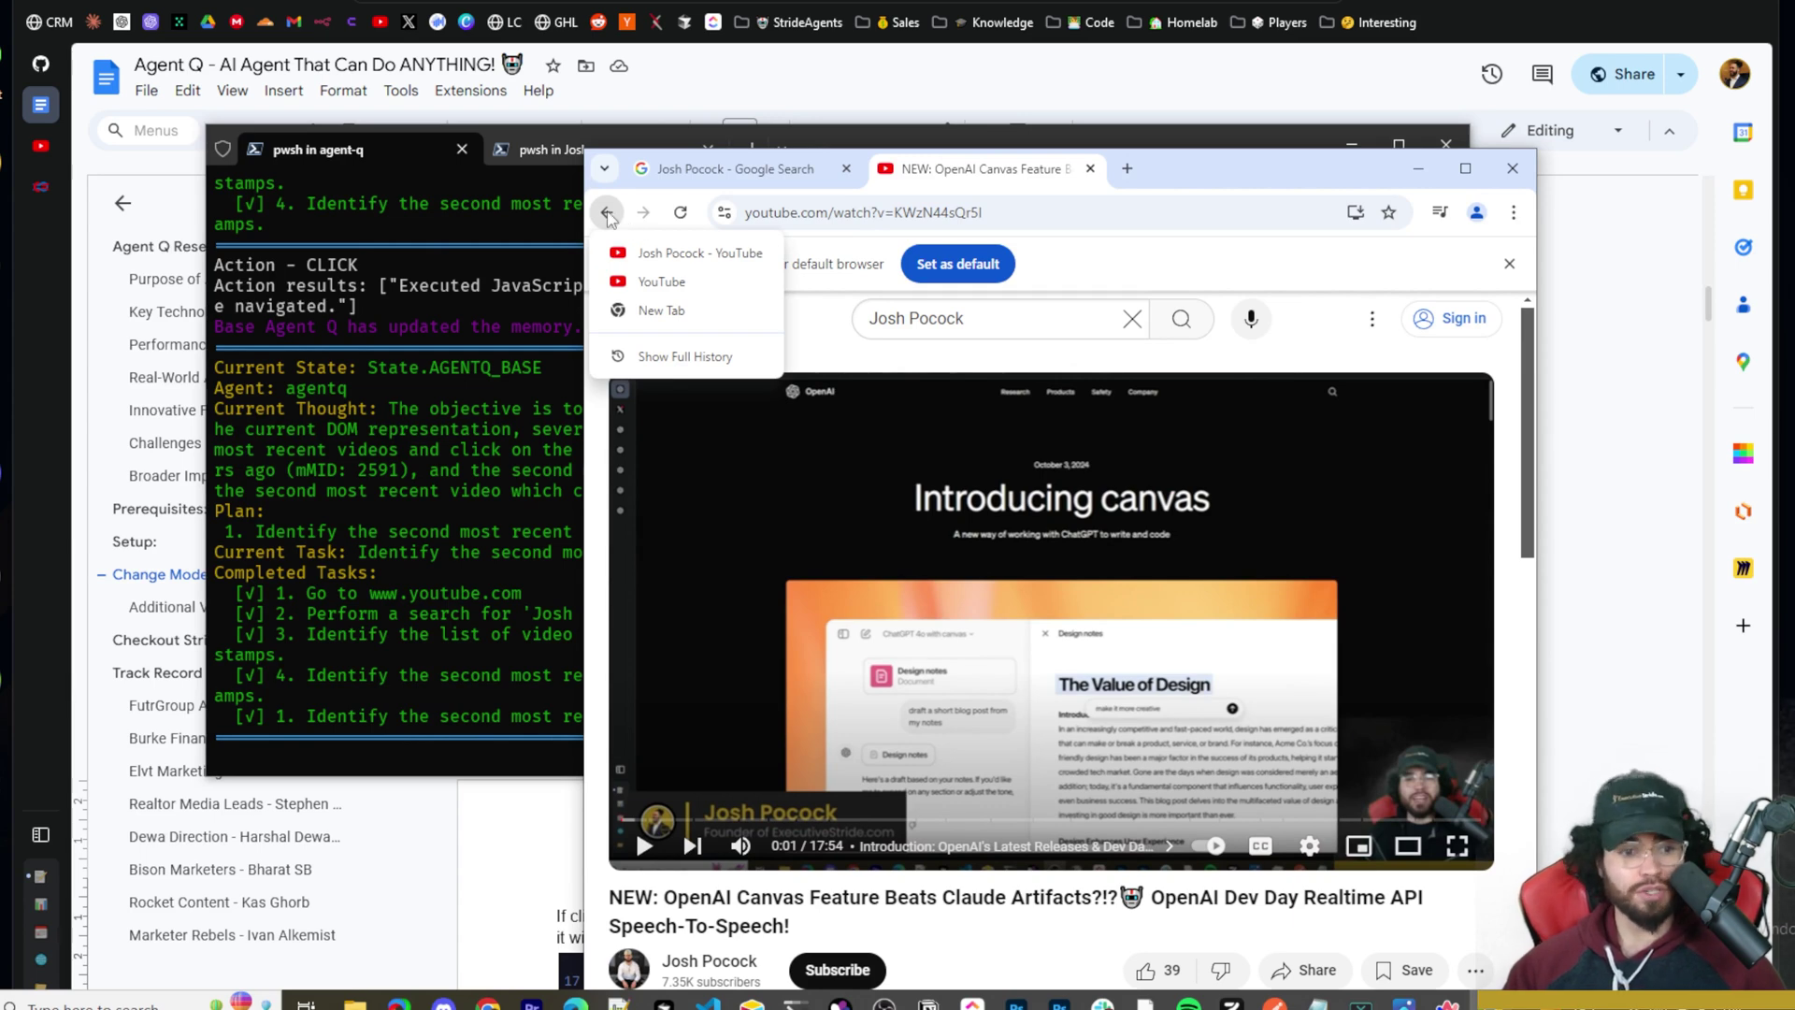
pyautogui.click(545, 284)
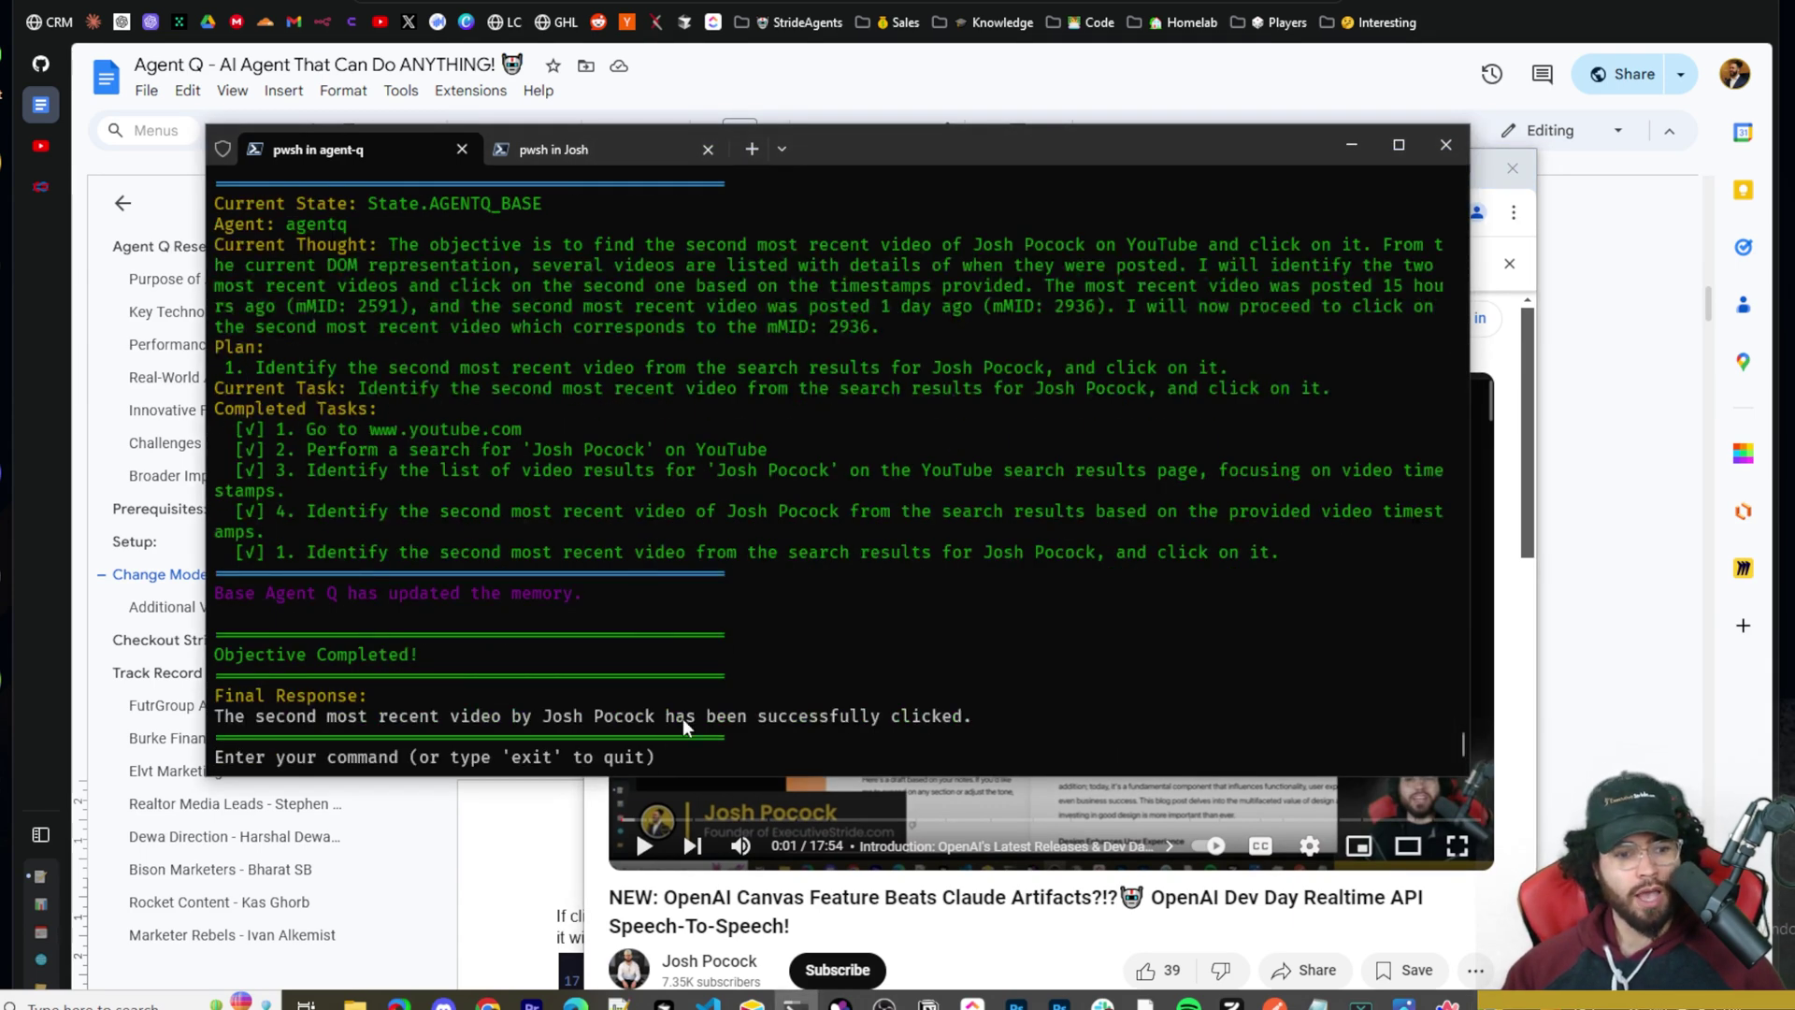
pyautogui.moveTo(327, 715); pyautogui.dragTo(779, 718)
pyautogui.click(978, 726)
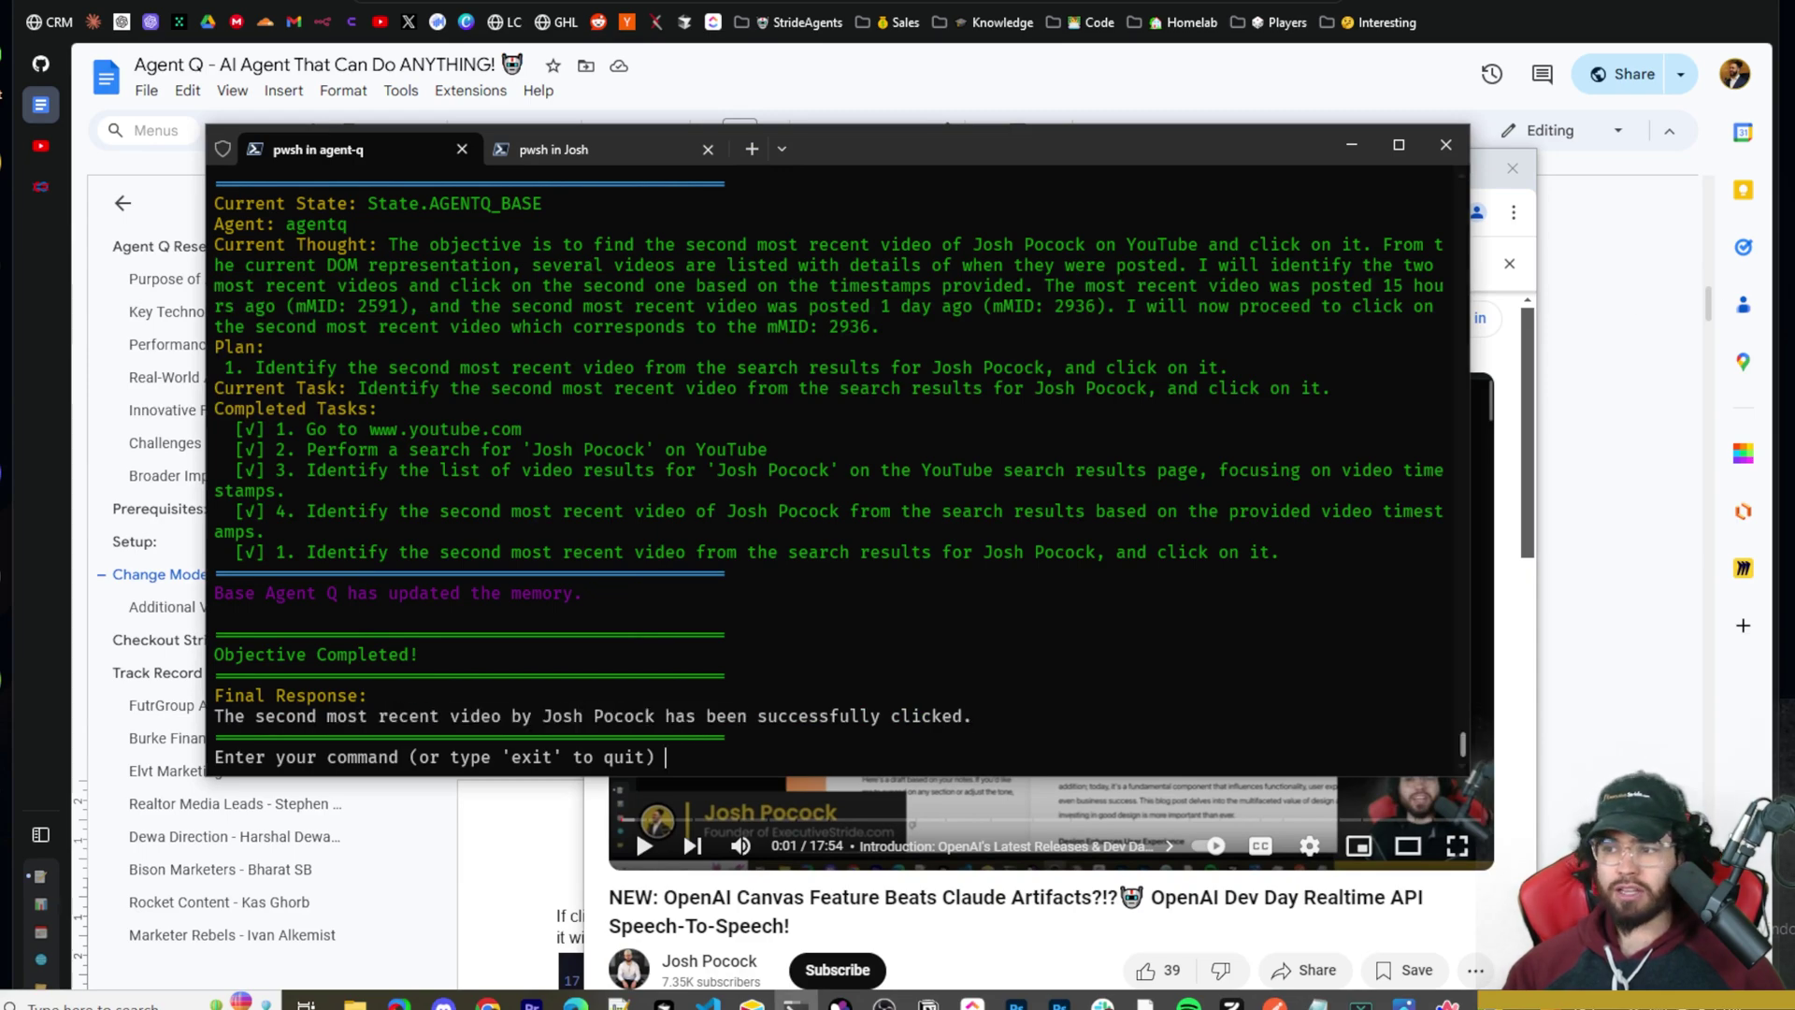
# Step: Switch to VS Code showing playwright.py, reposition its window, and start a text search
pyautogui.hotkey('alt', 'Tab')
pyautogui.moveTo(987, 97); pyautogui.dragTo(544, 3)
pyautogui.hotkey('ctrl', 'f')
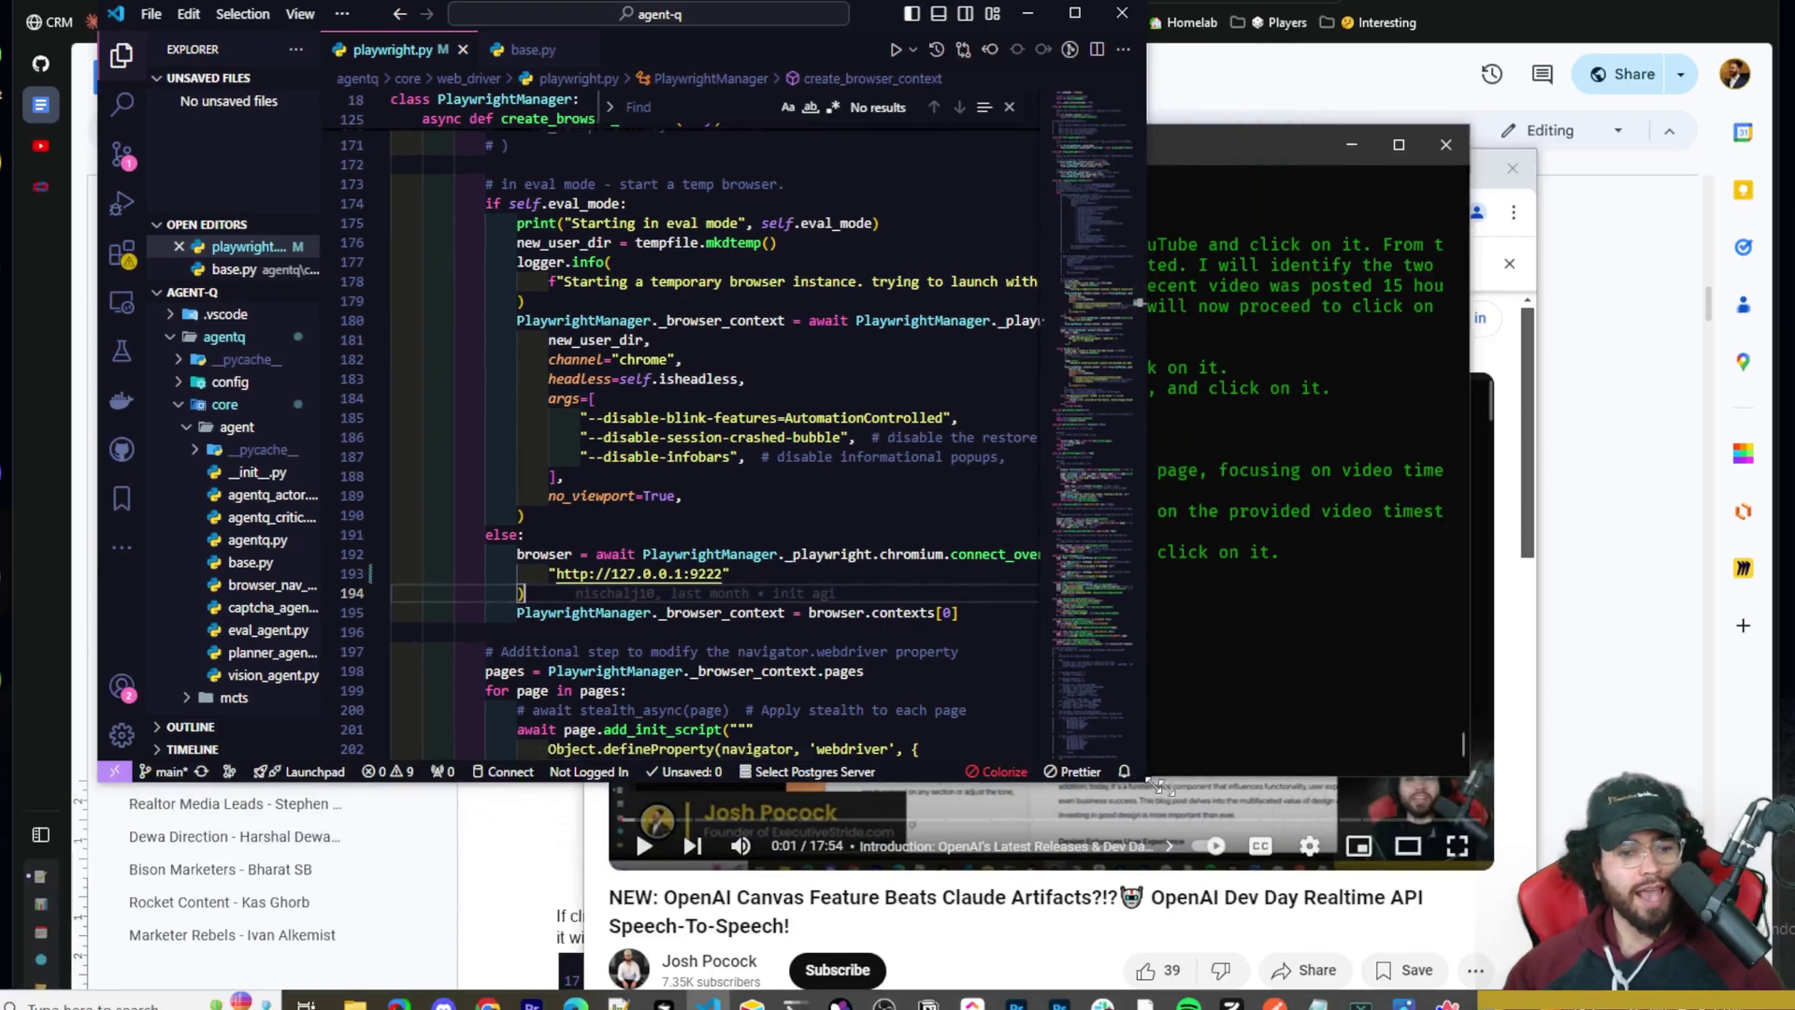
# Step: Find the agentq/core/agent/base.py path given in the doc's Change Model line
pyautogui.moveTo(1162, 788); pyautogui.dragTo(1632, 912)
pyautogui.hotkey('alt', 'Tab')
pyautogui.scroll(-3, 622, 514)
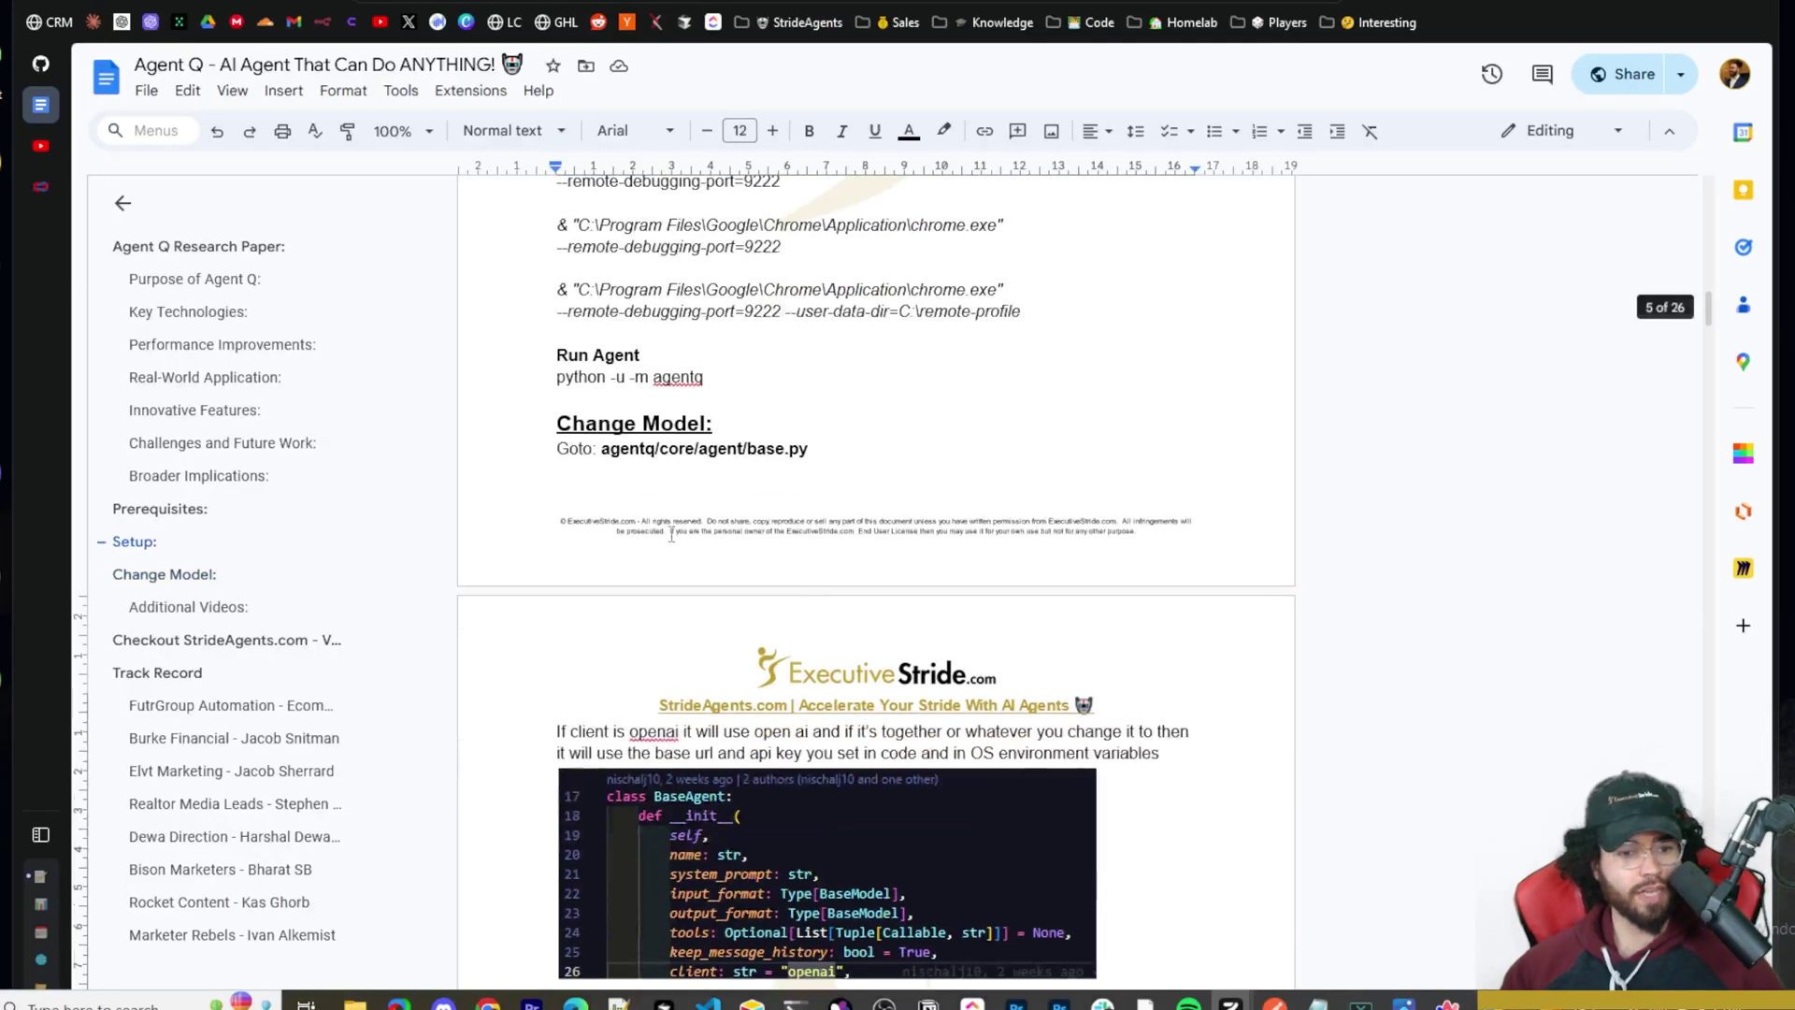
pyautogui.moveTo(556, 449); pyautogui.dragTo(705, 453)
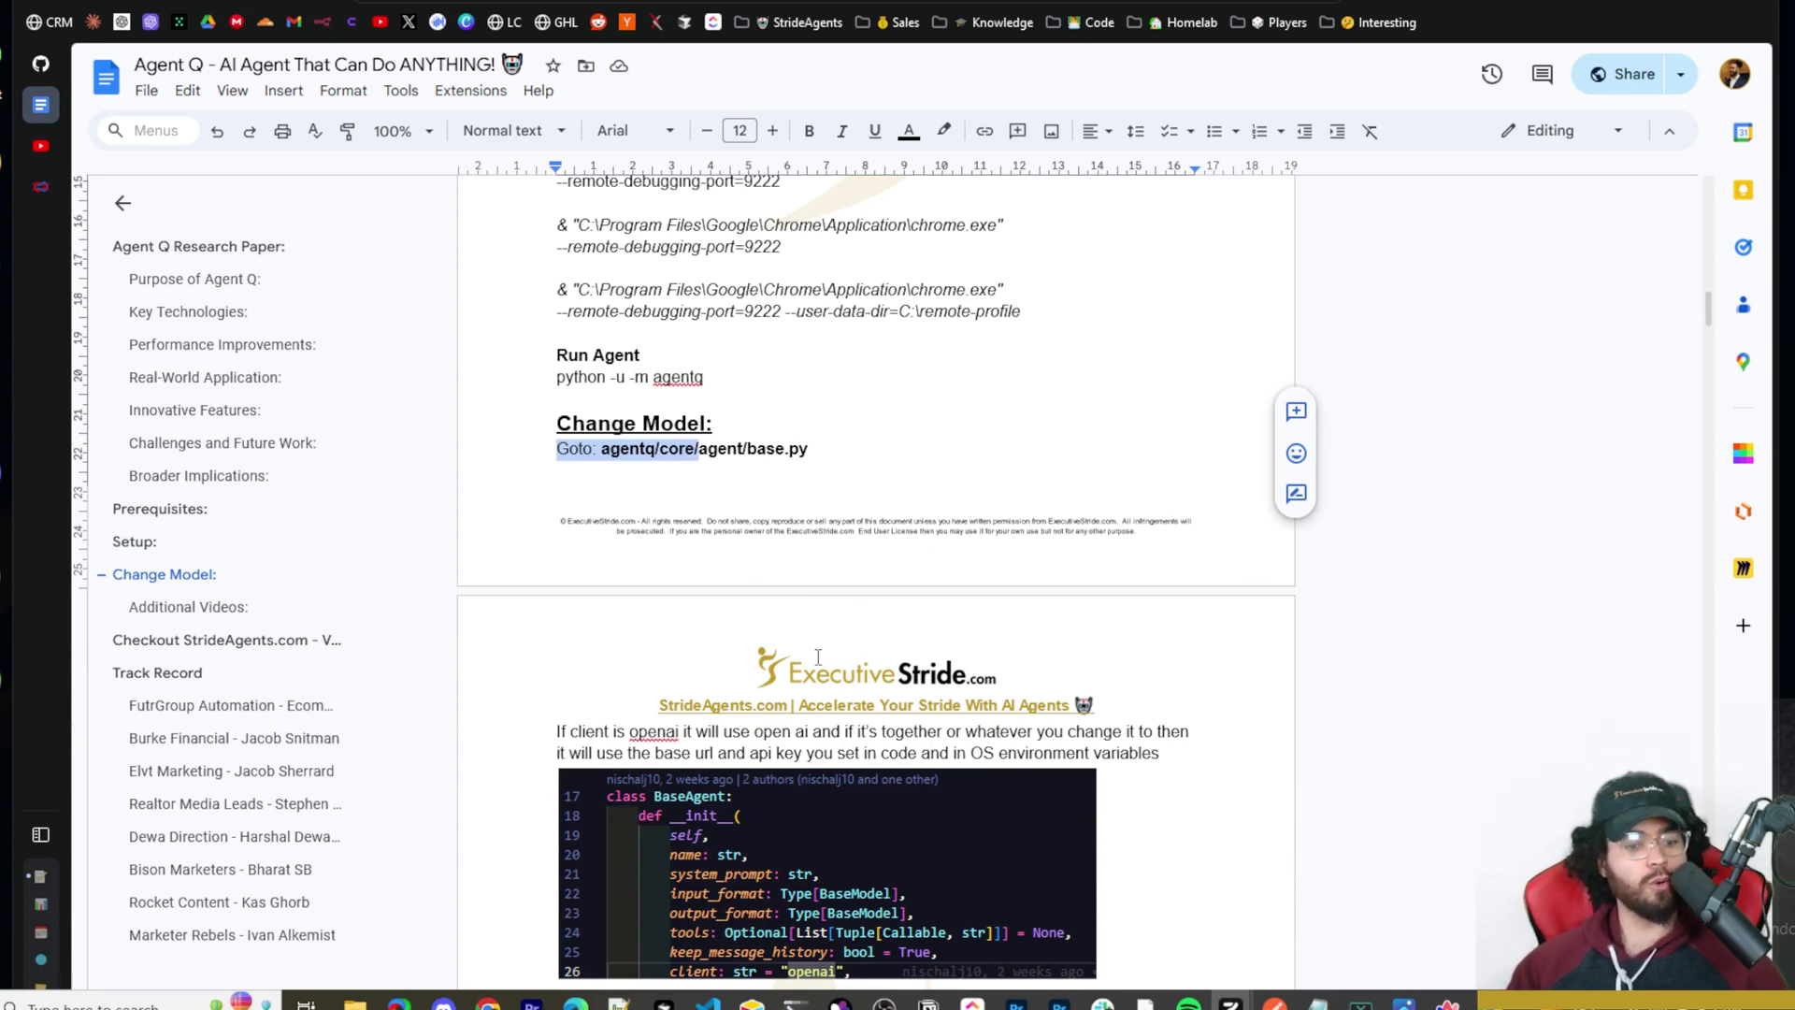
pyautogui.click(707, 1004)
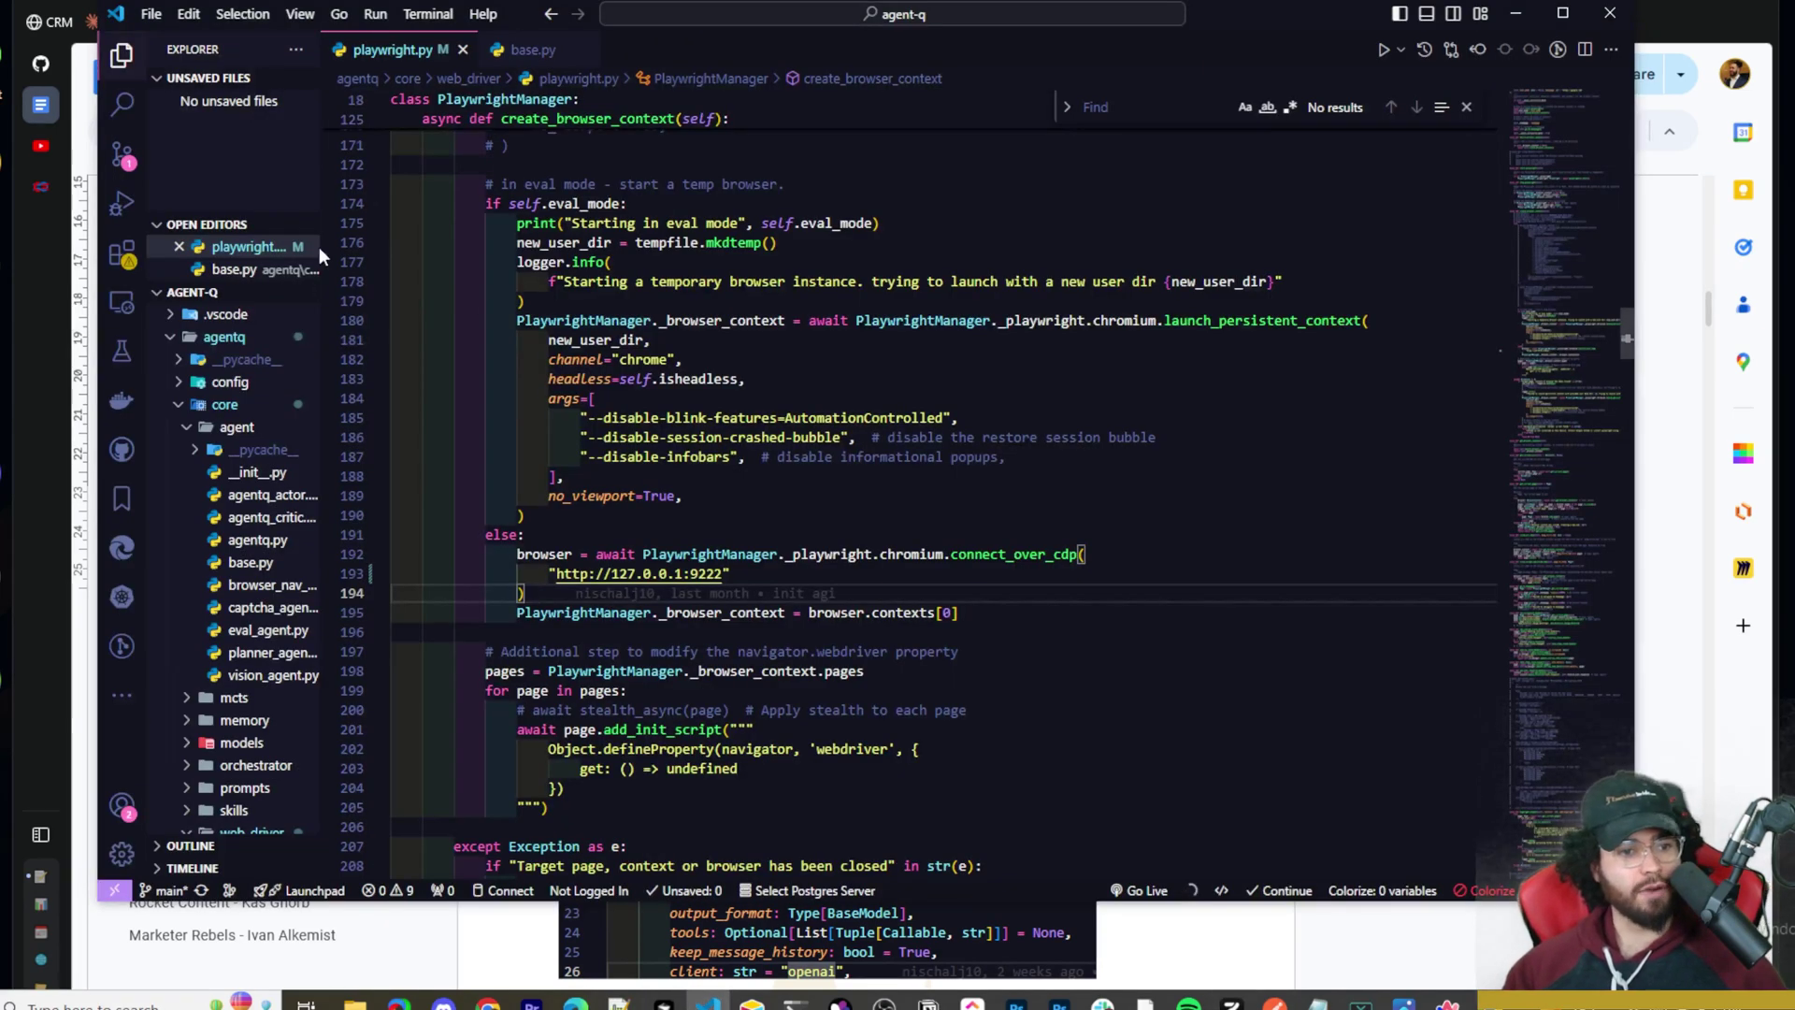
pyautogui.click(1678, 417)
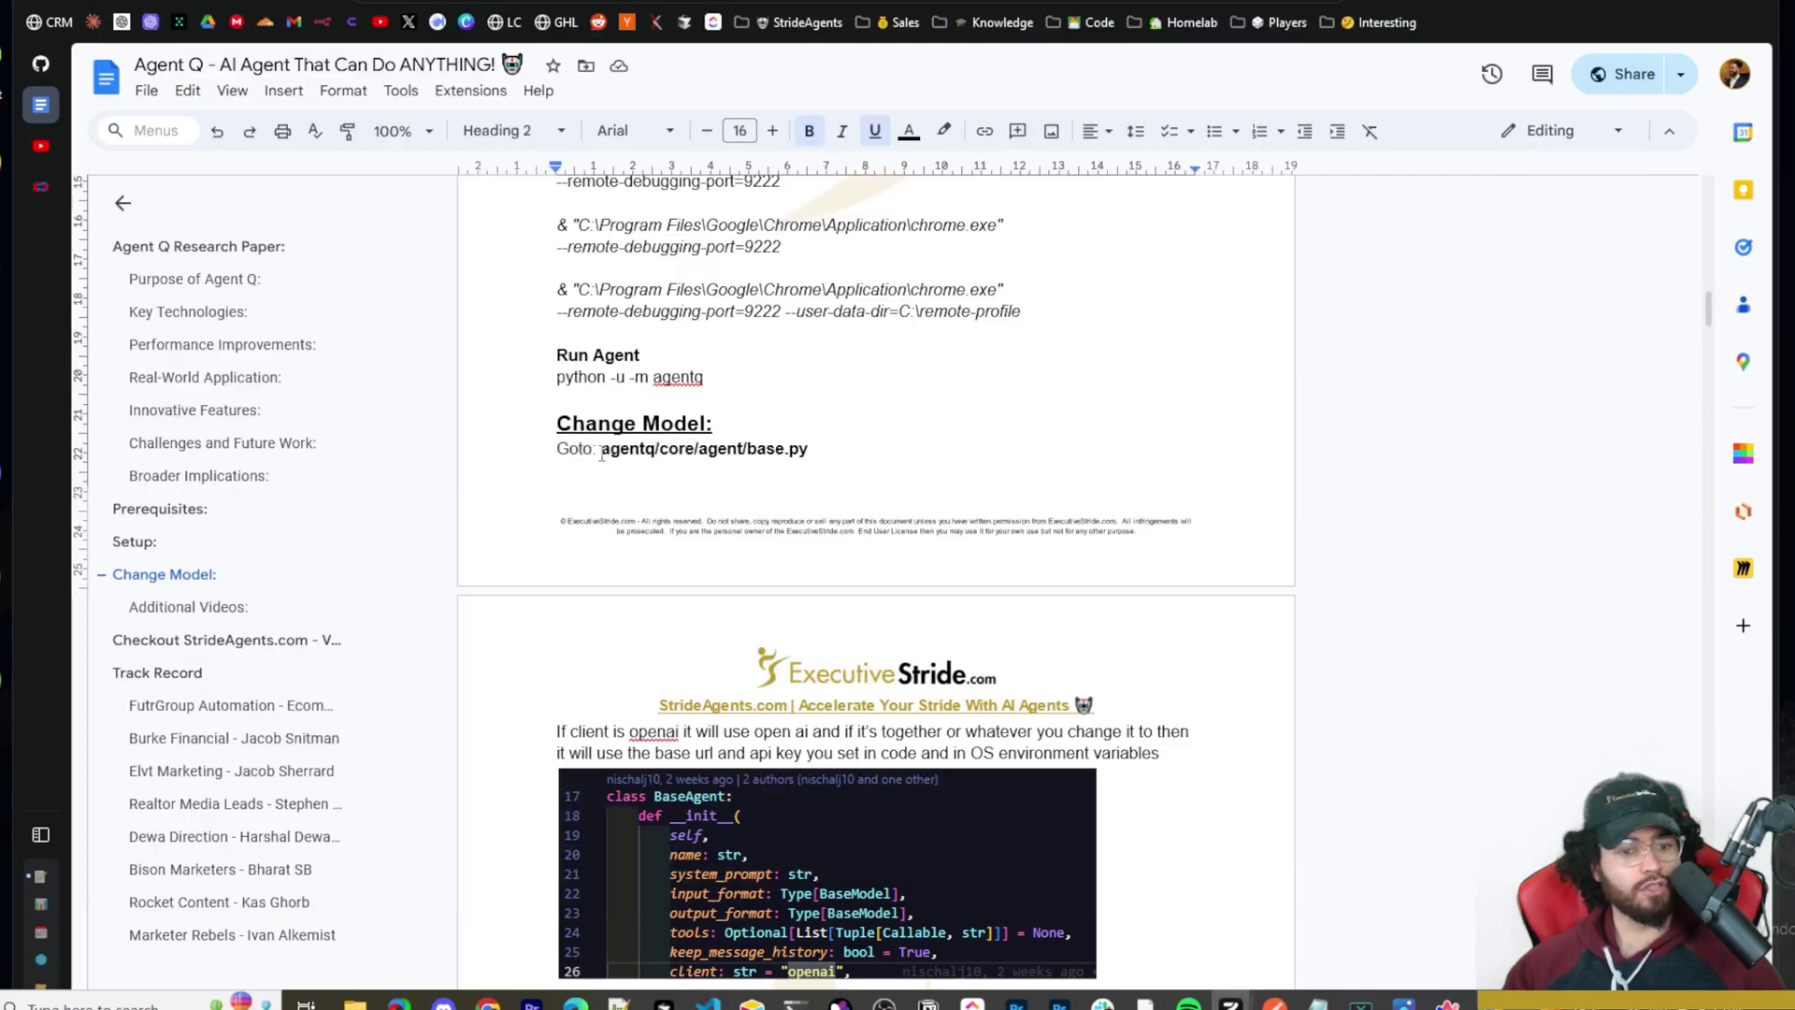
pyautogui.moveTo(603, 453); pyautogui.dragTo(656, 453)
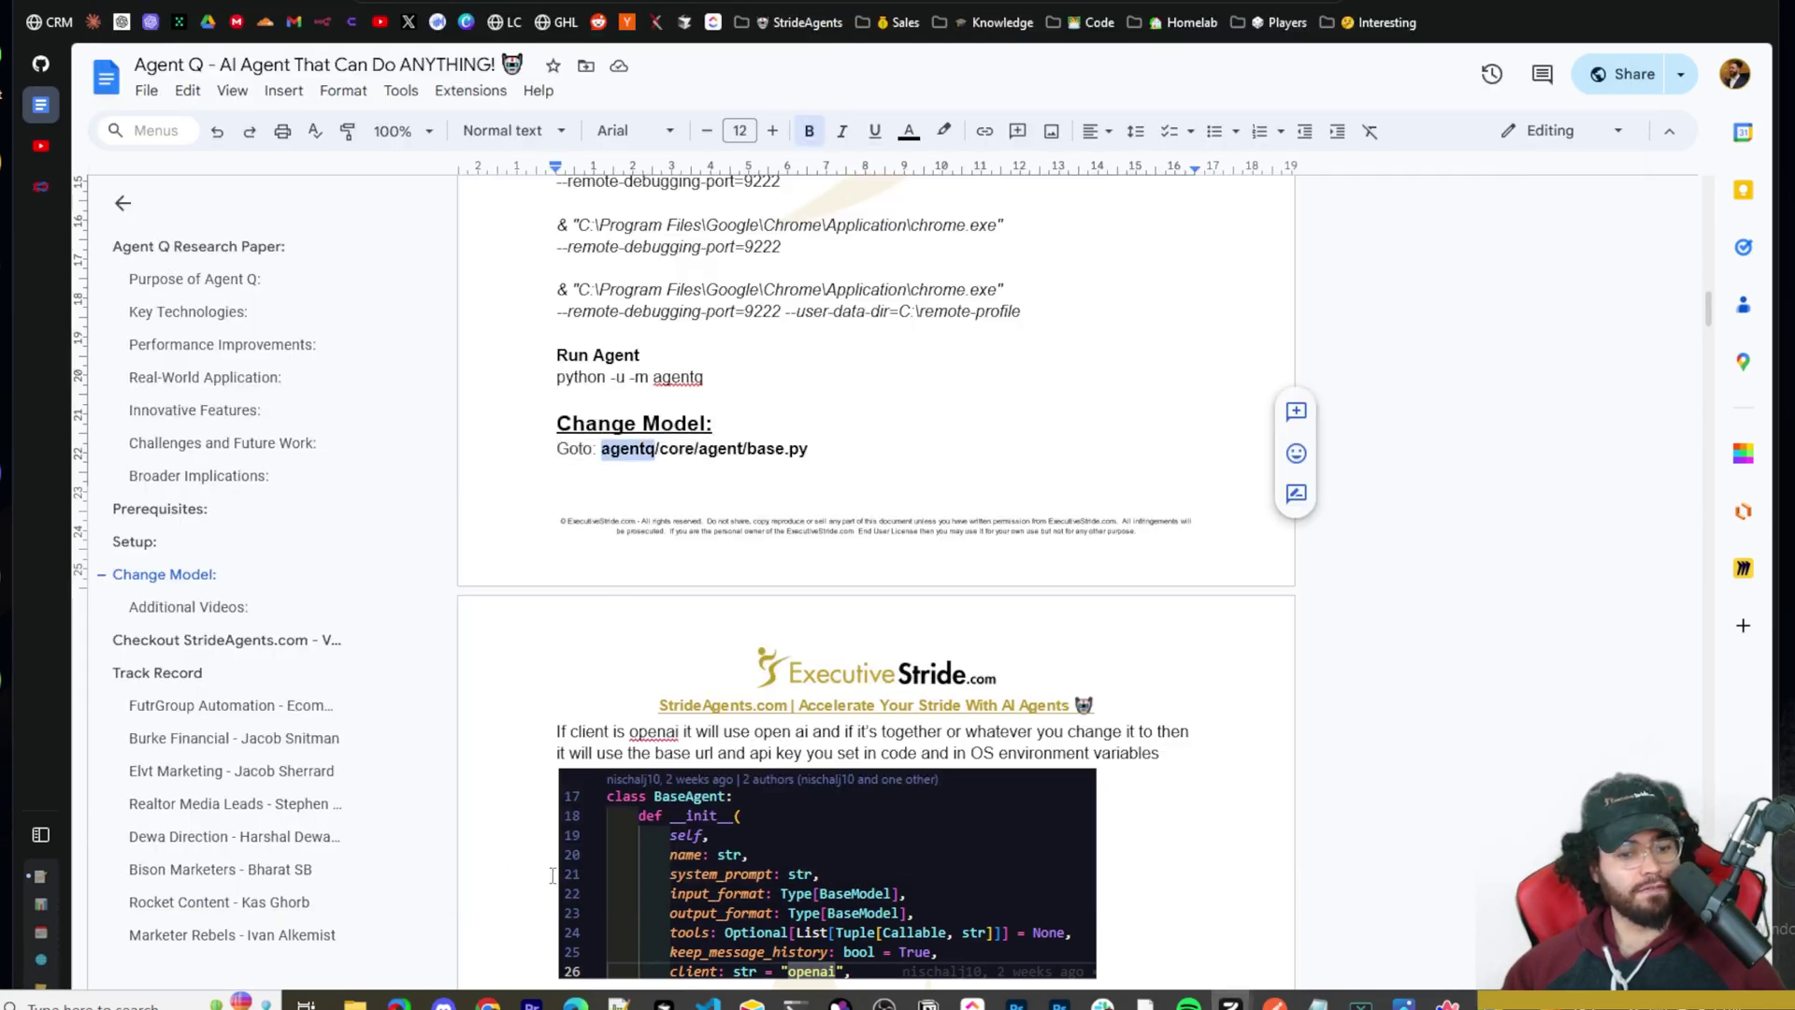
pyautogui.click(666, 455)
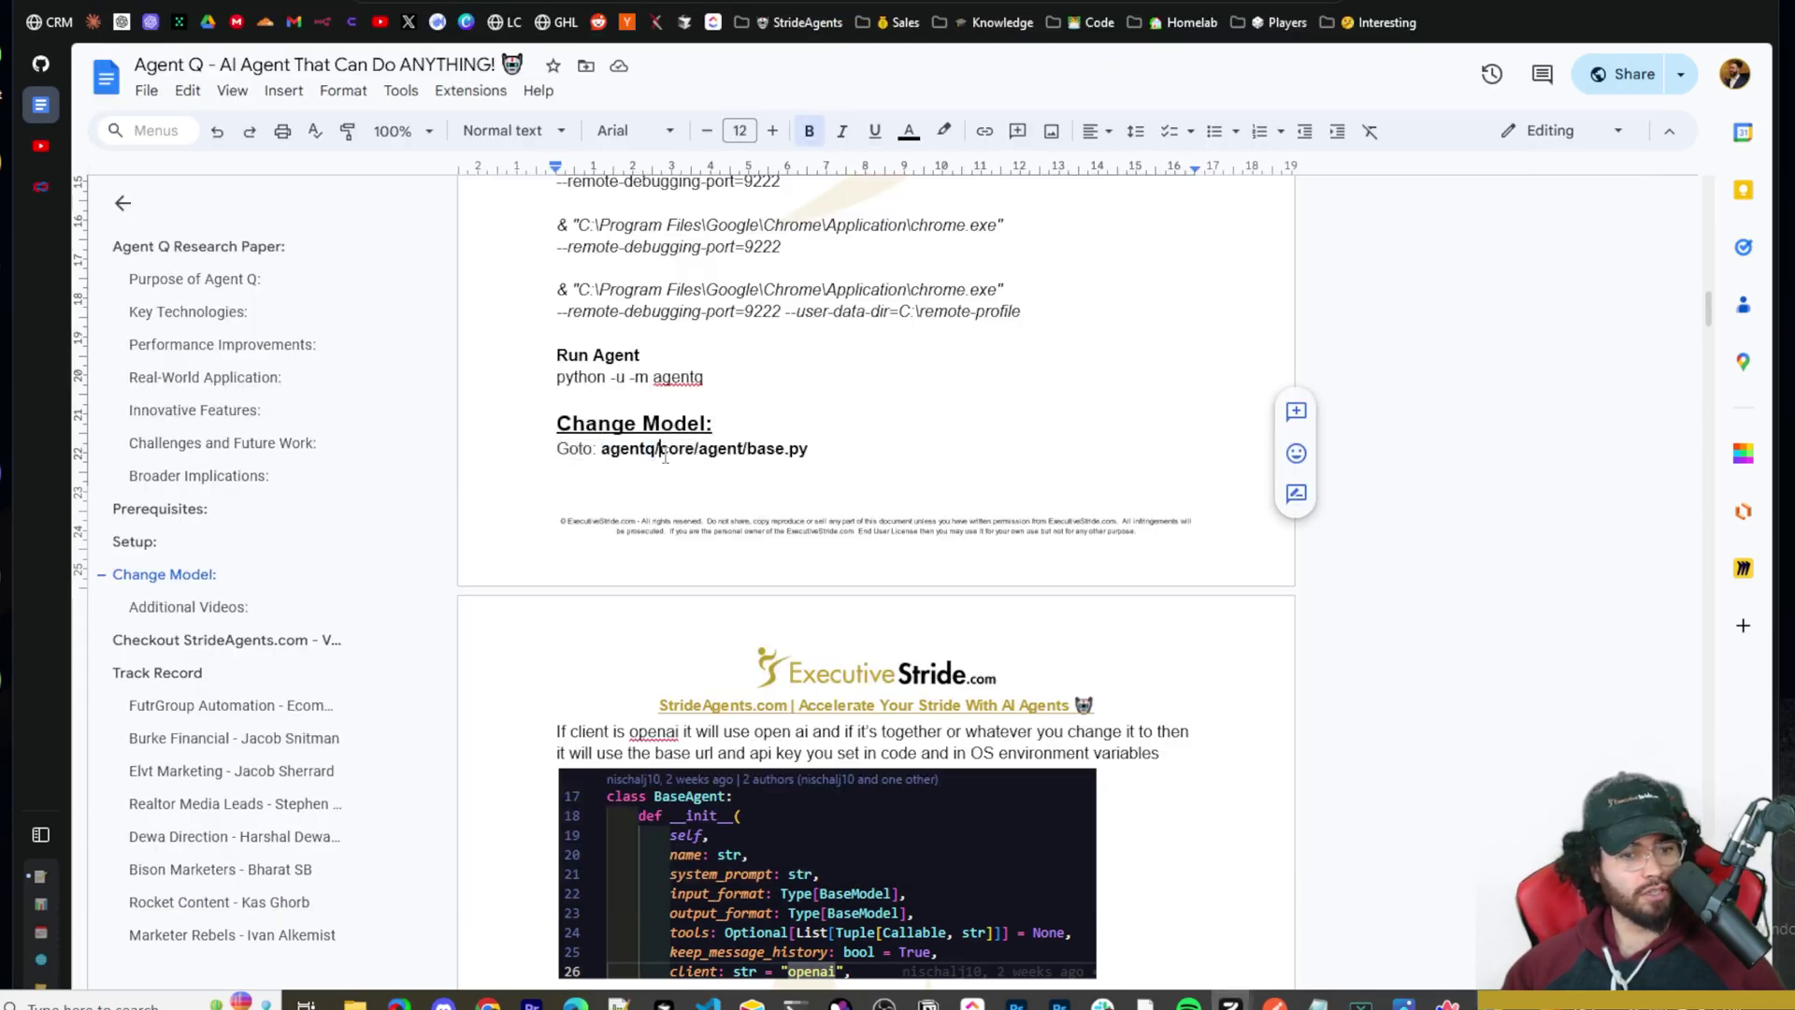
pyautogui.doubleClick(777, 448)
pyautogui.click(788, 449)
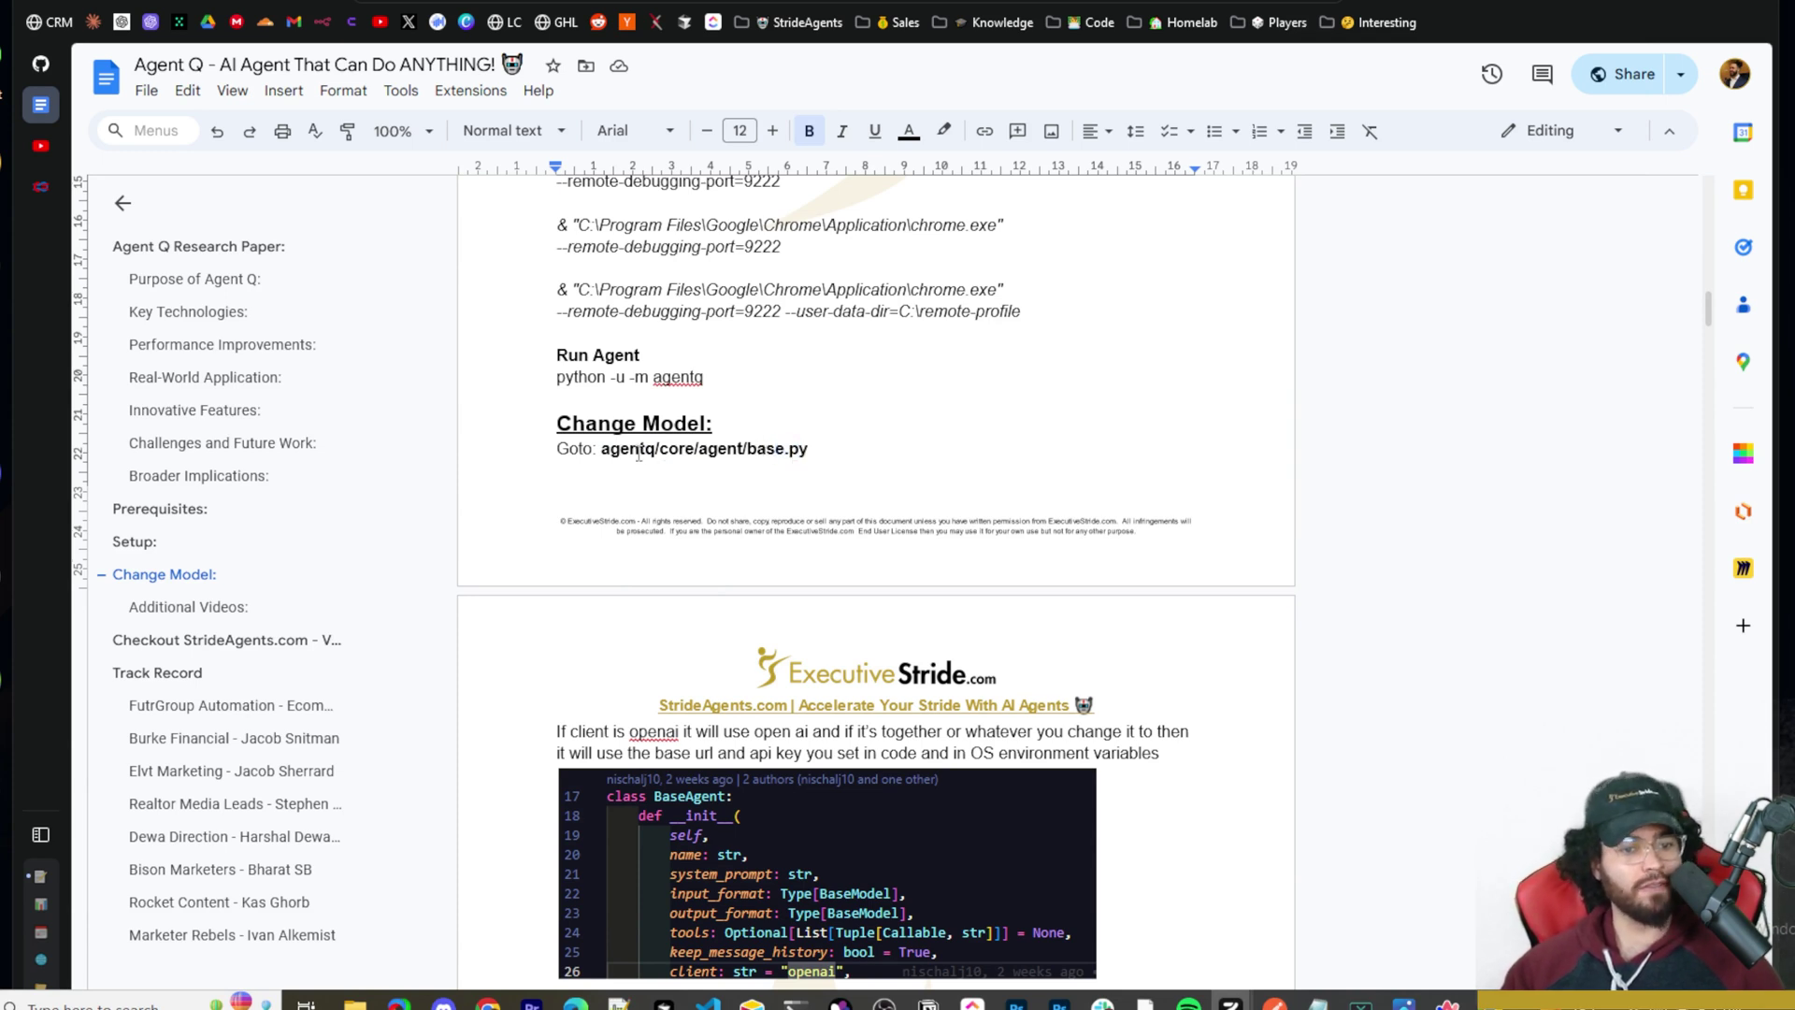
pyautogui.moveTo(639, 455); pyautogui.dragTo(699, 453)
pyautogui.click(669, 453)
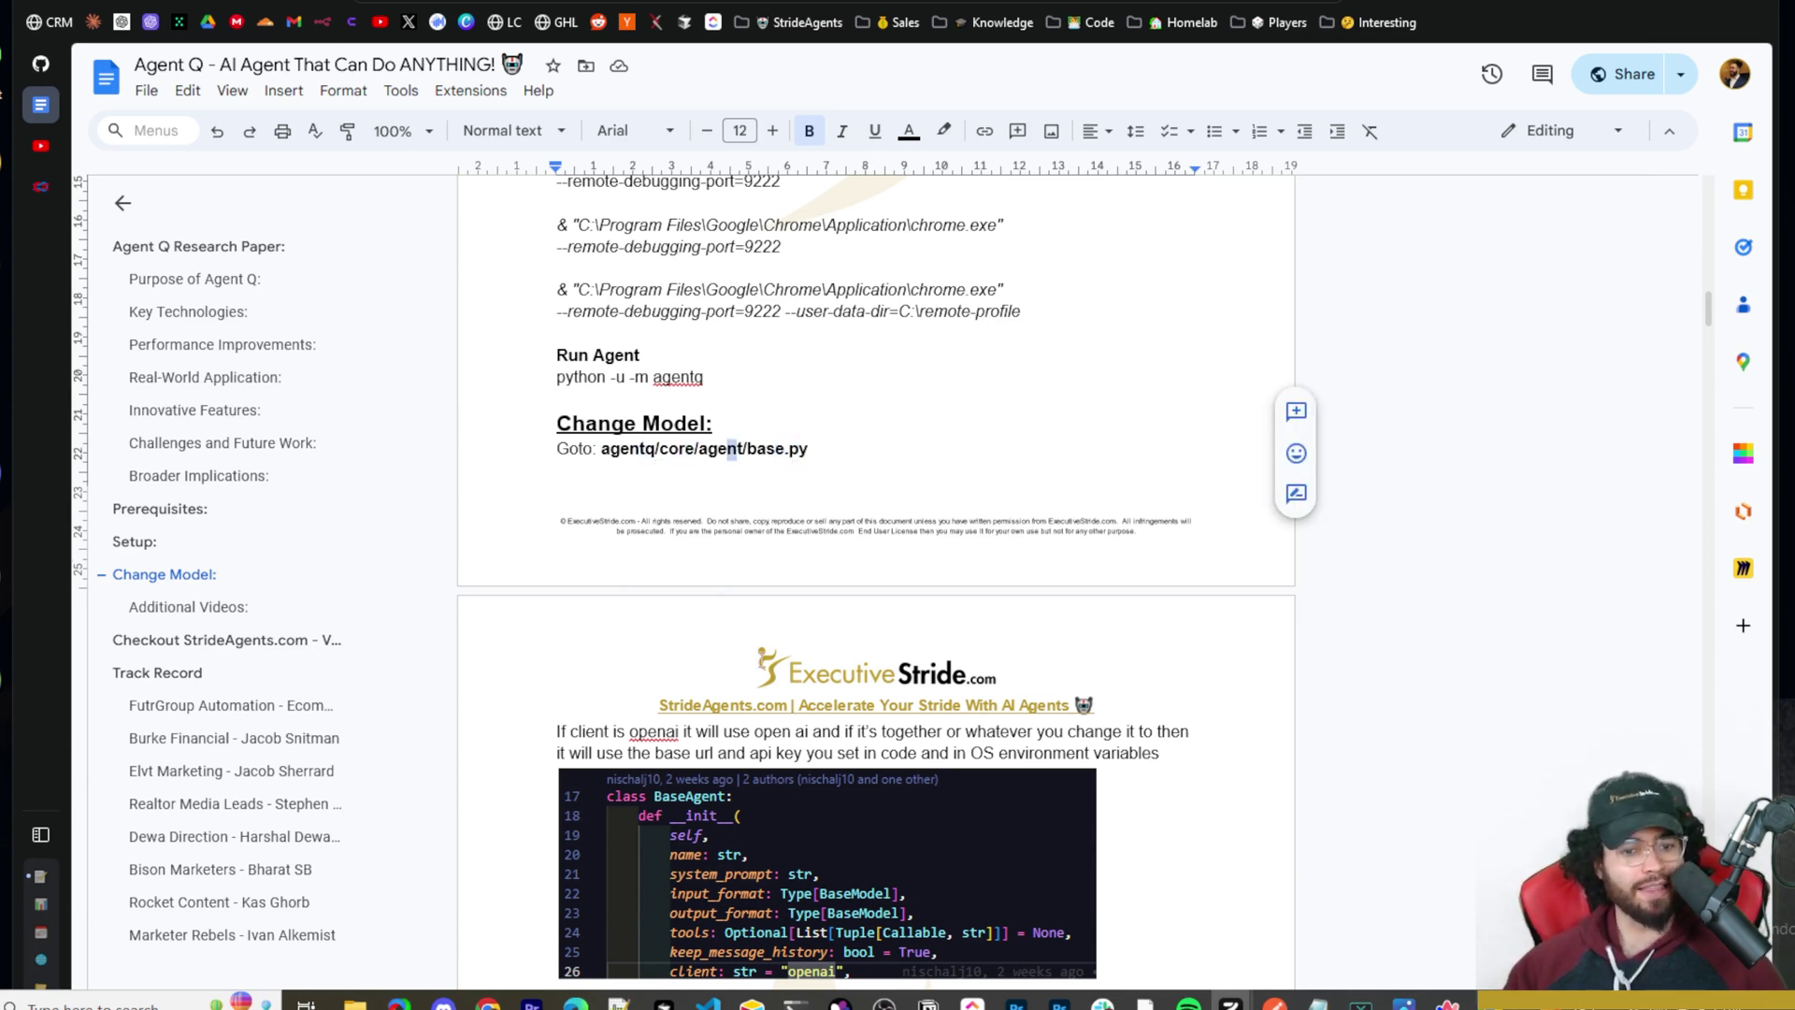
# Step: In VS Code's Explorer, expand agentq > core > agent and open base.py
pyautogui.hotkey('alt', 'Tab')
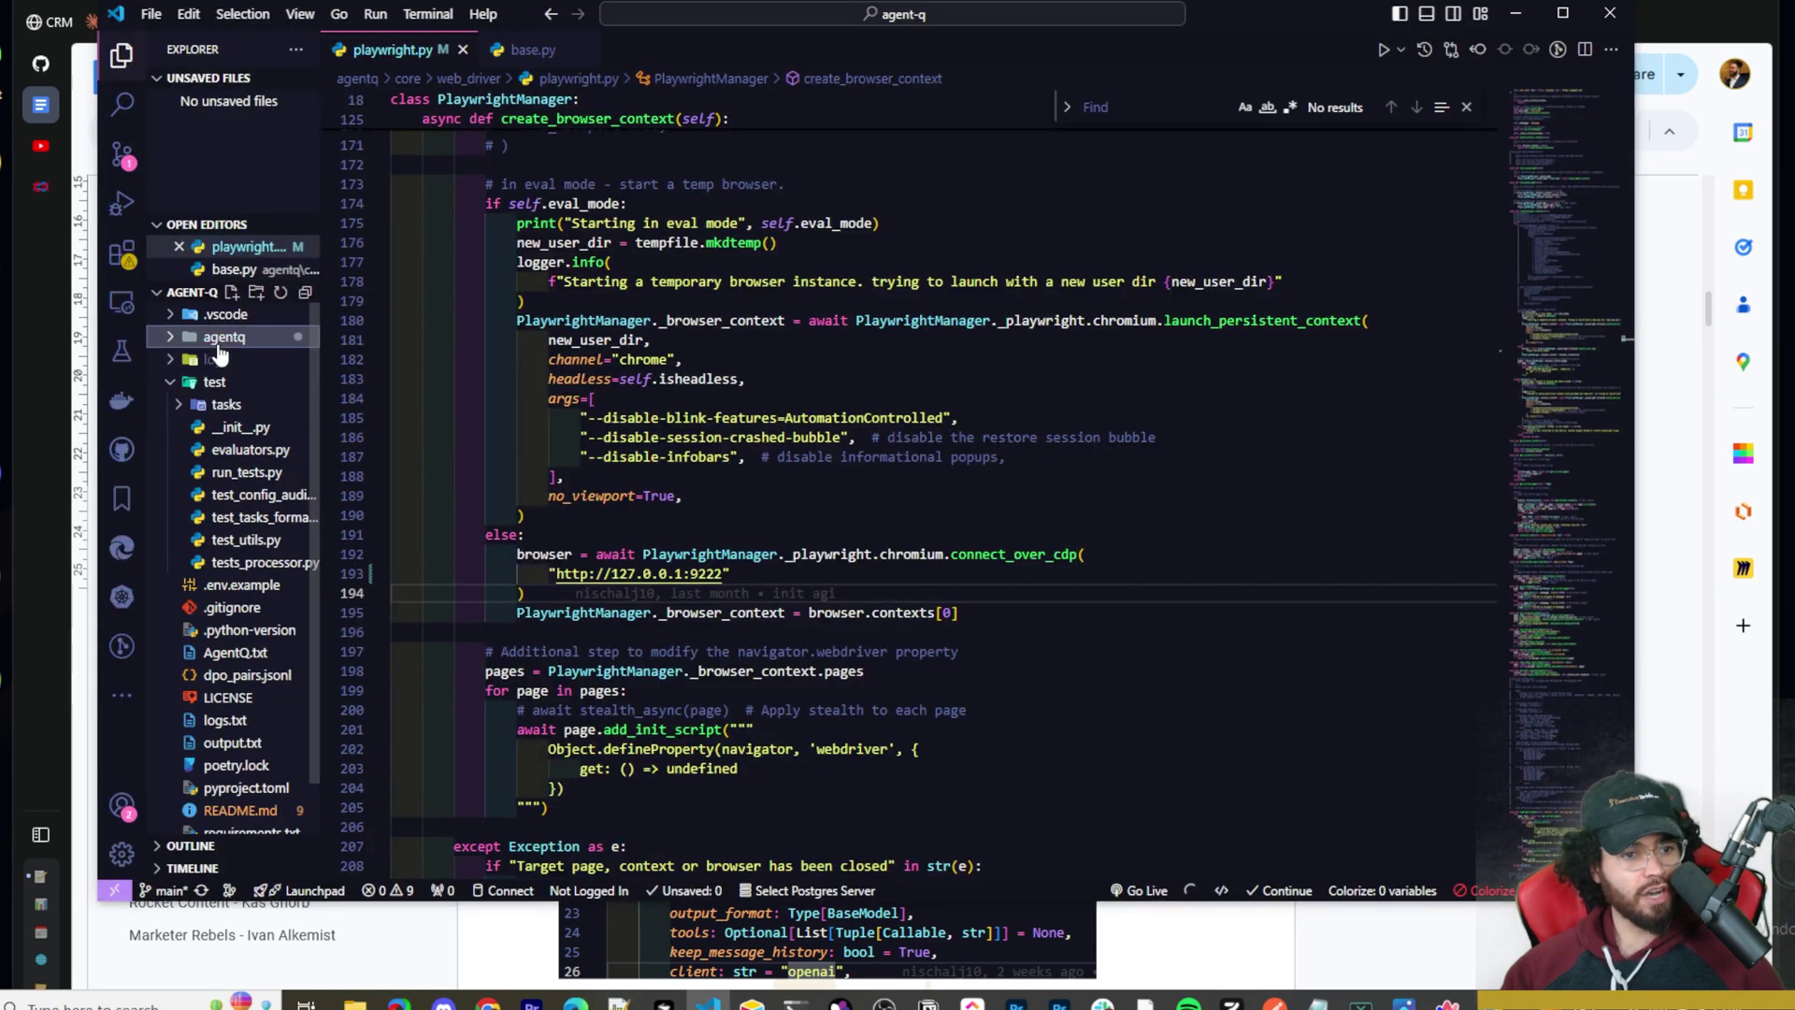
pyautogui.click(227, 406)
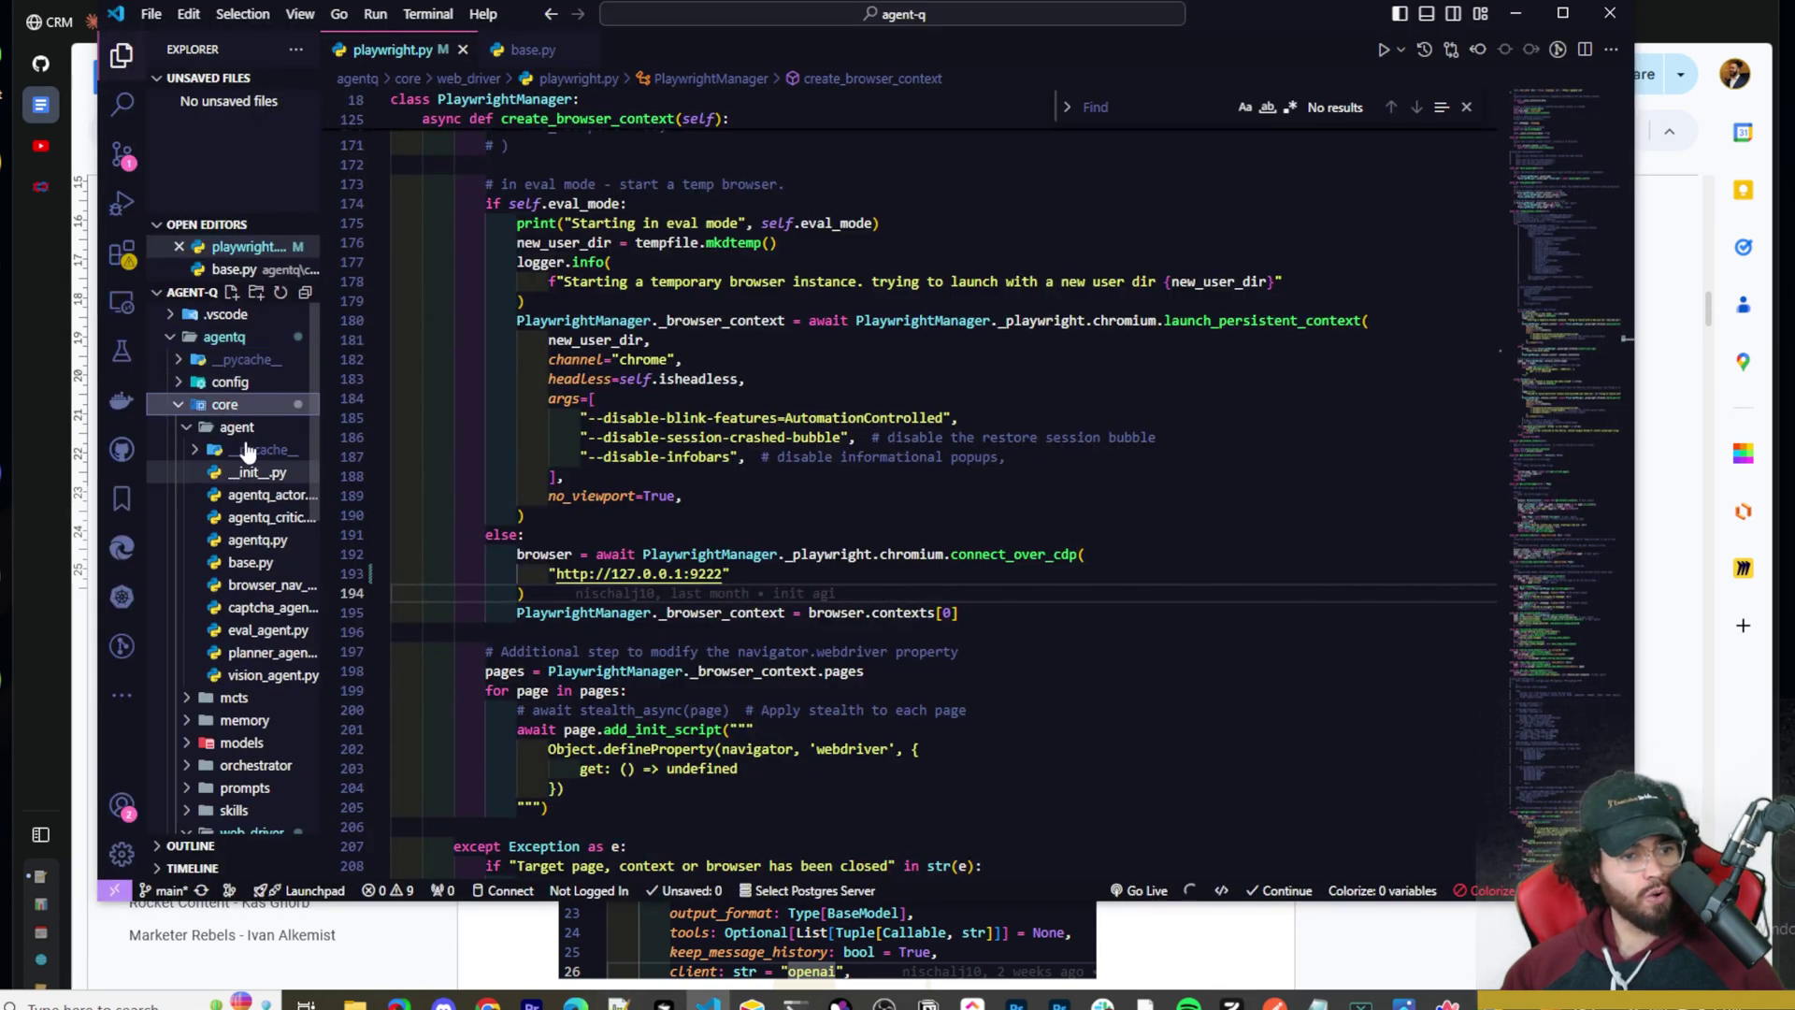
pyautogui.click(229, 427)
pyautogui.click(229, 427)
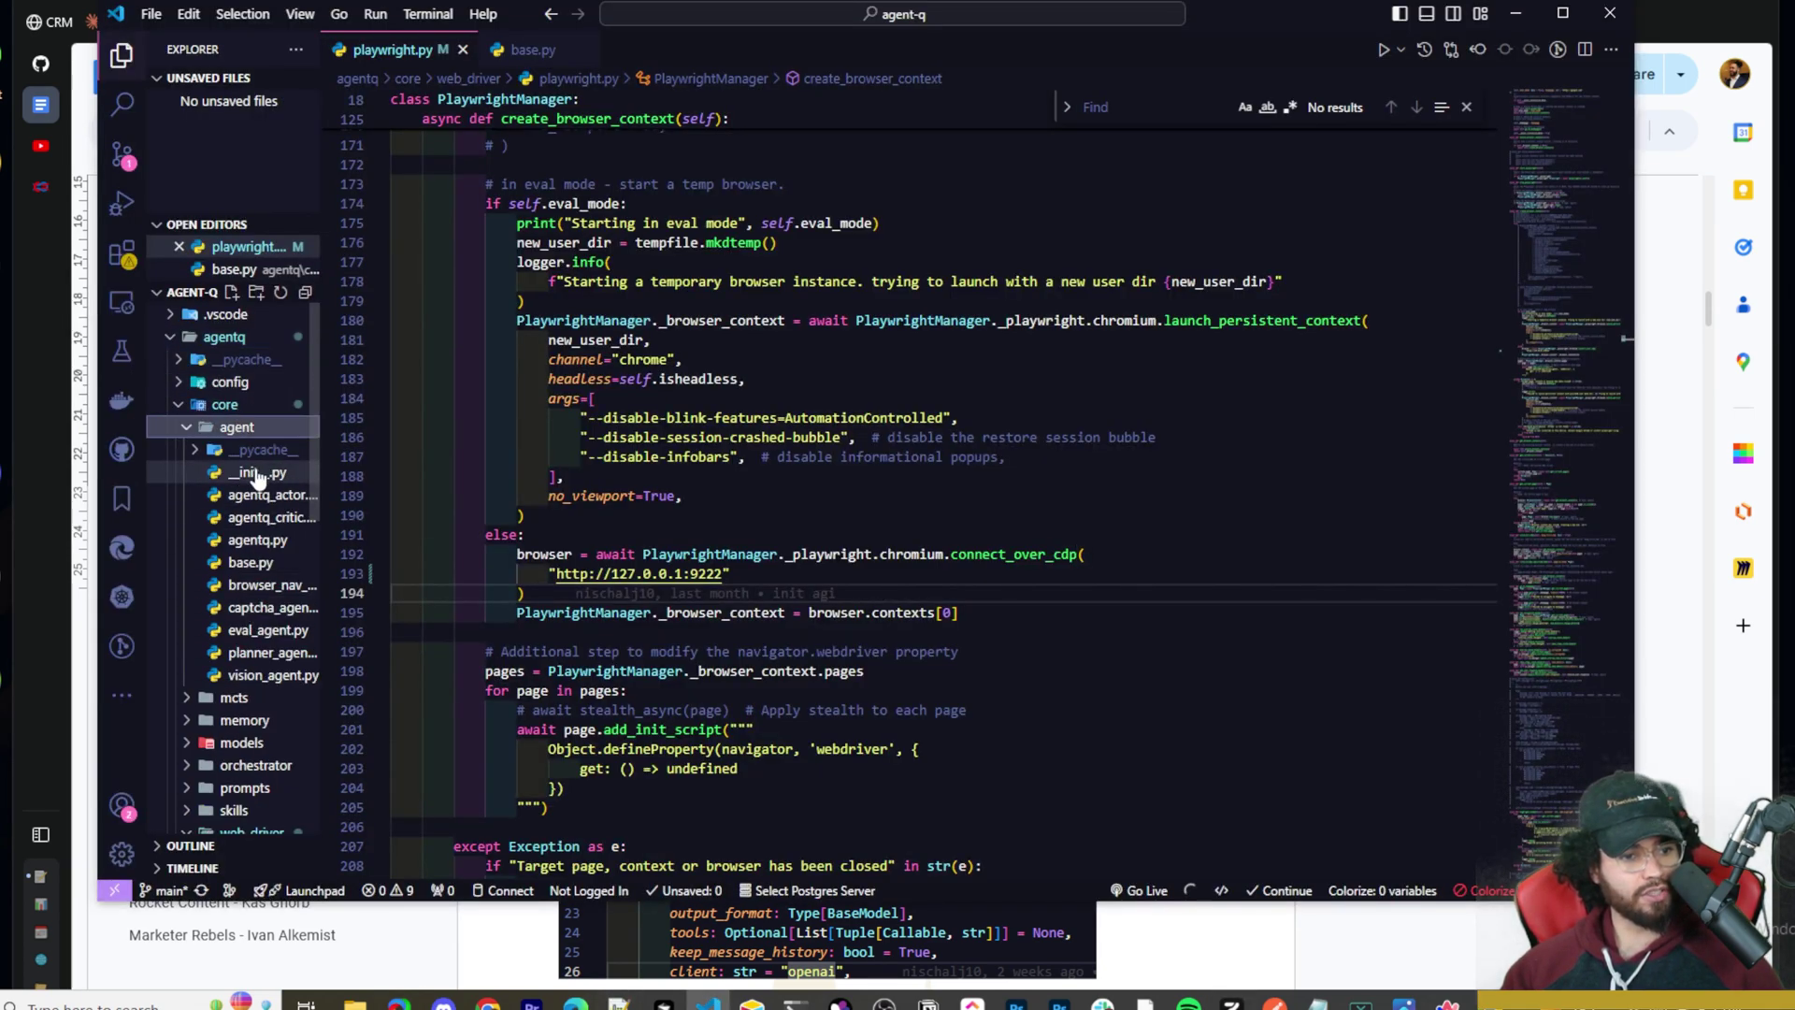
pyautogui.click(250, 562)
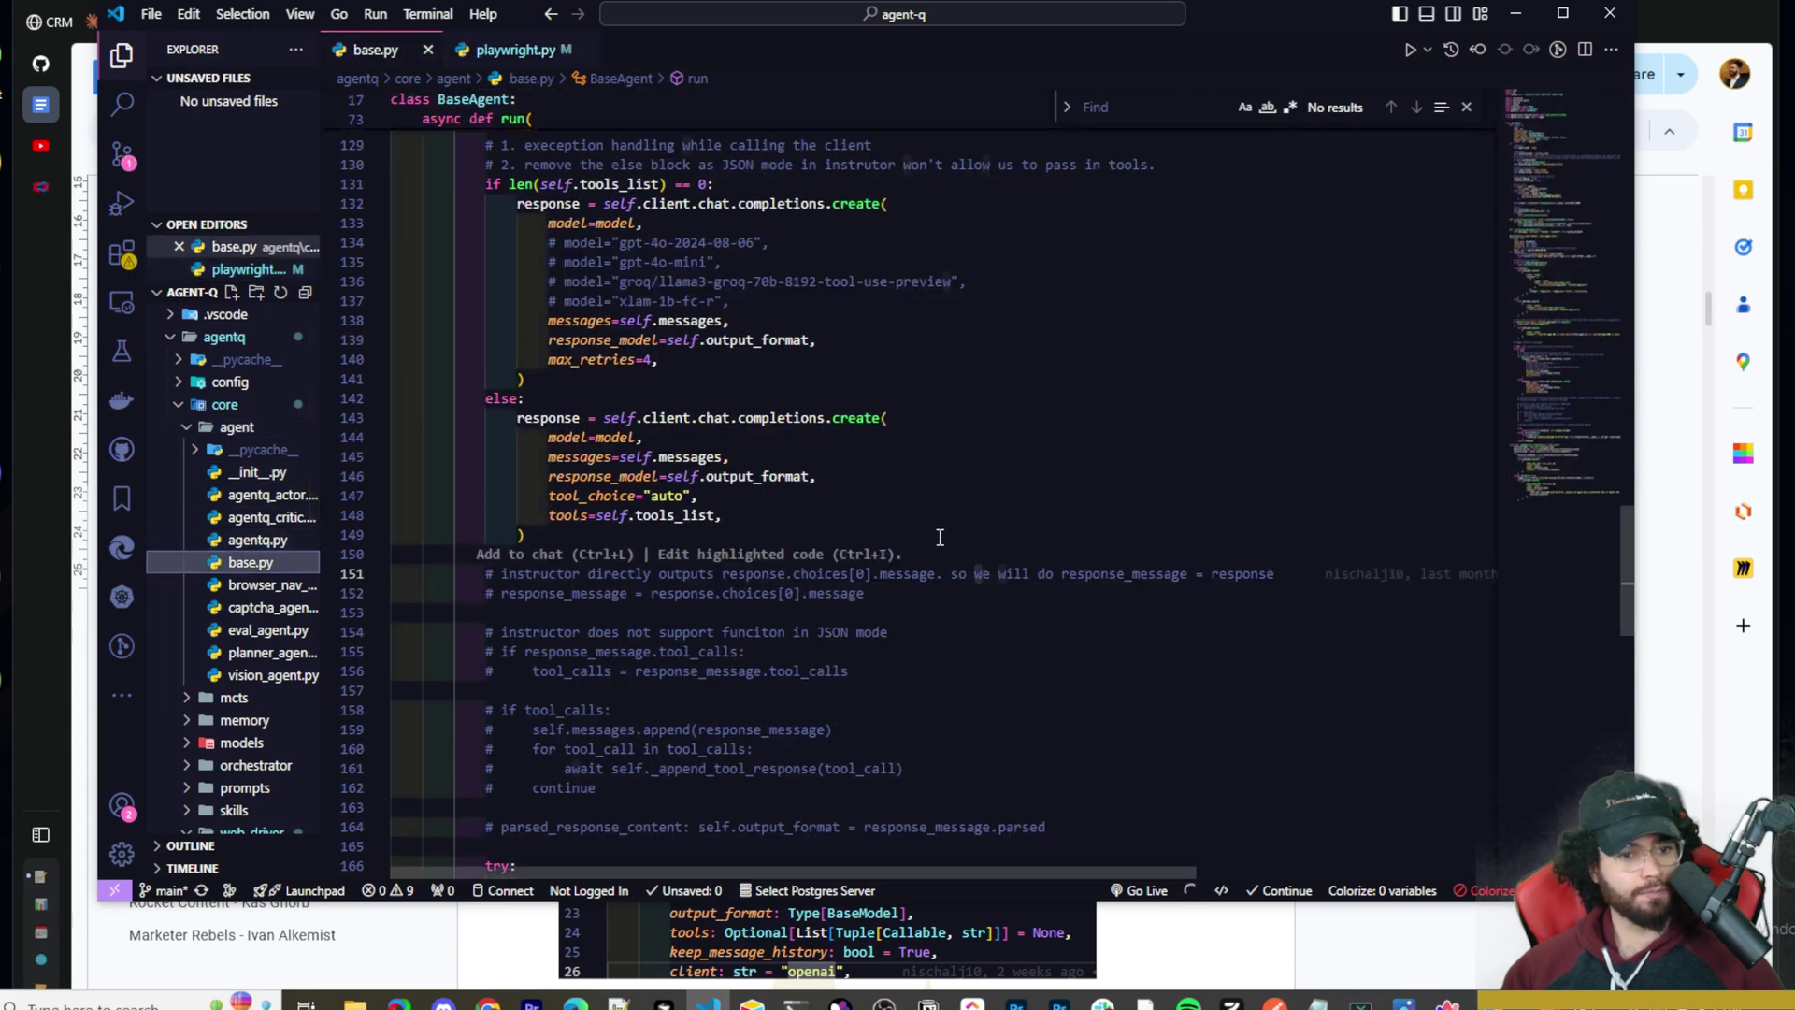
# Step: Switch from VS Code back to the Agent Q Google Doc
pyautogui.hotkey('alt', 'Tab')
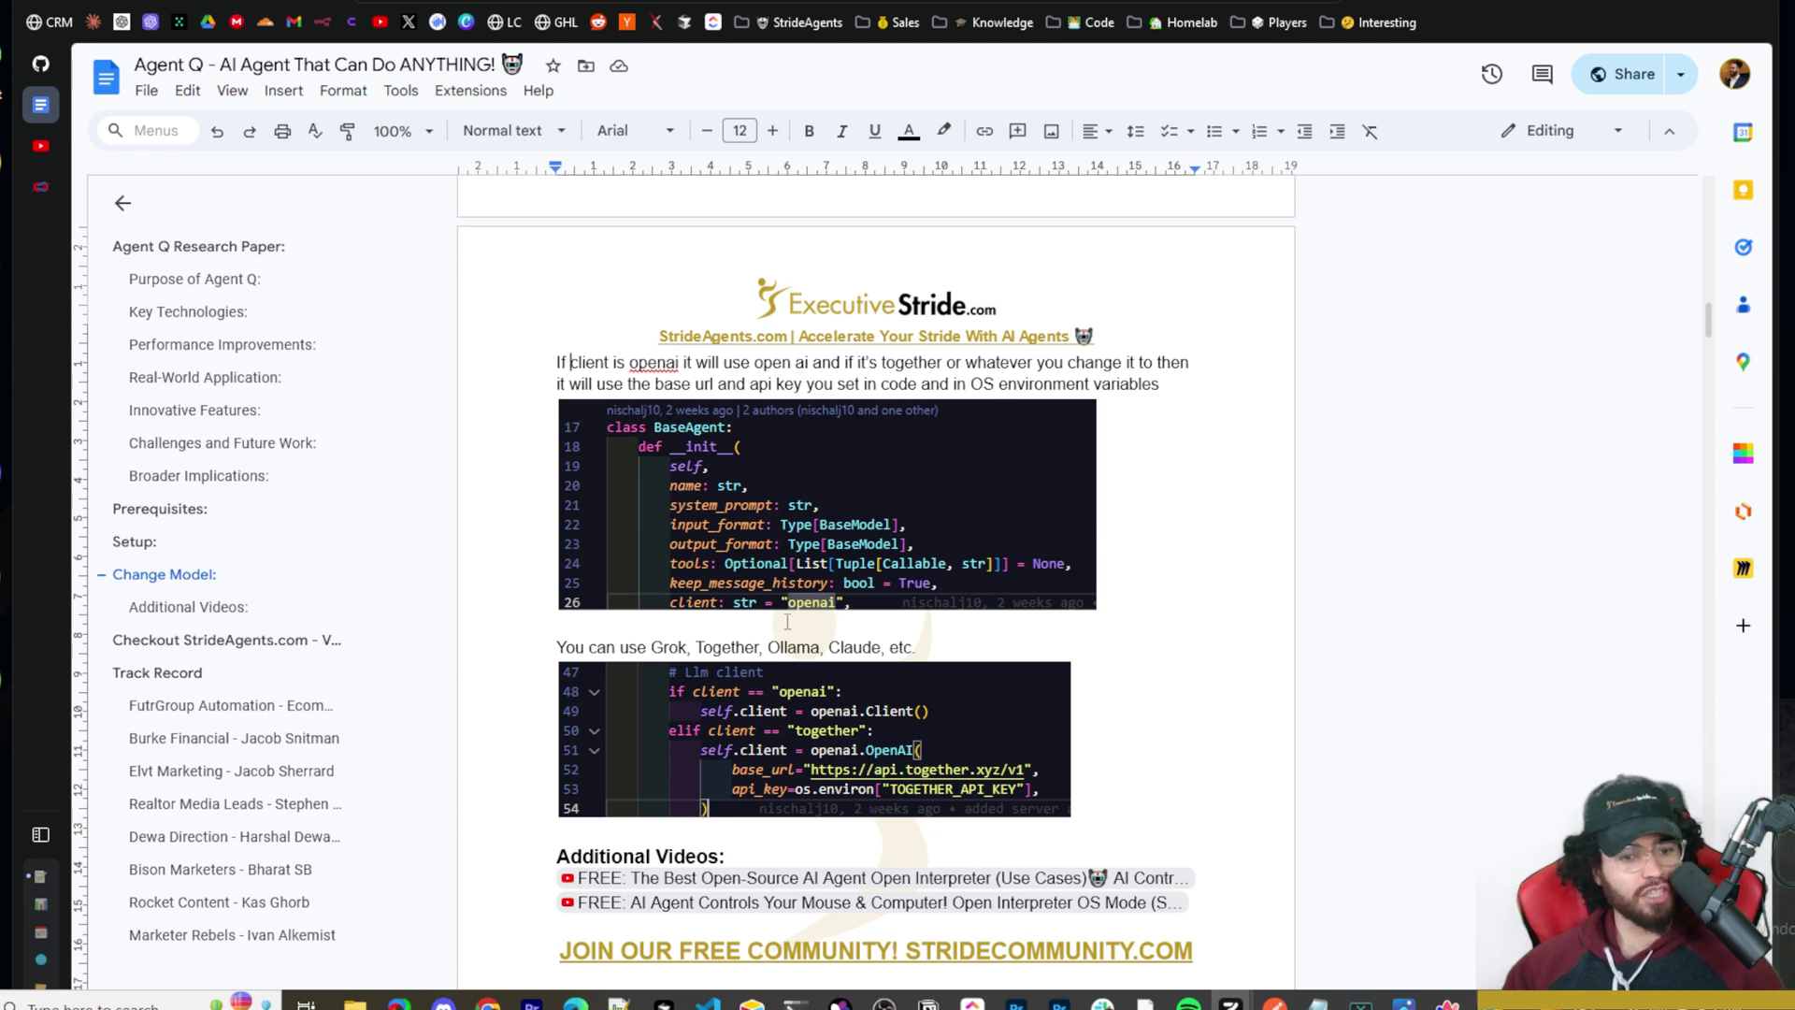
# Step: Note Grok among the doc's supported providers, then return to base.py's LLM client block
pyautogui.scroll(-1, 820, 627)
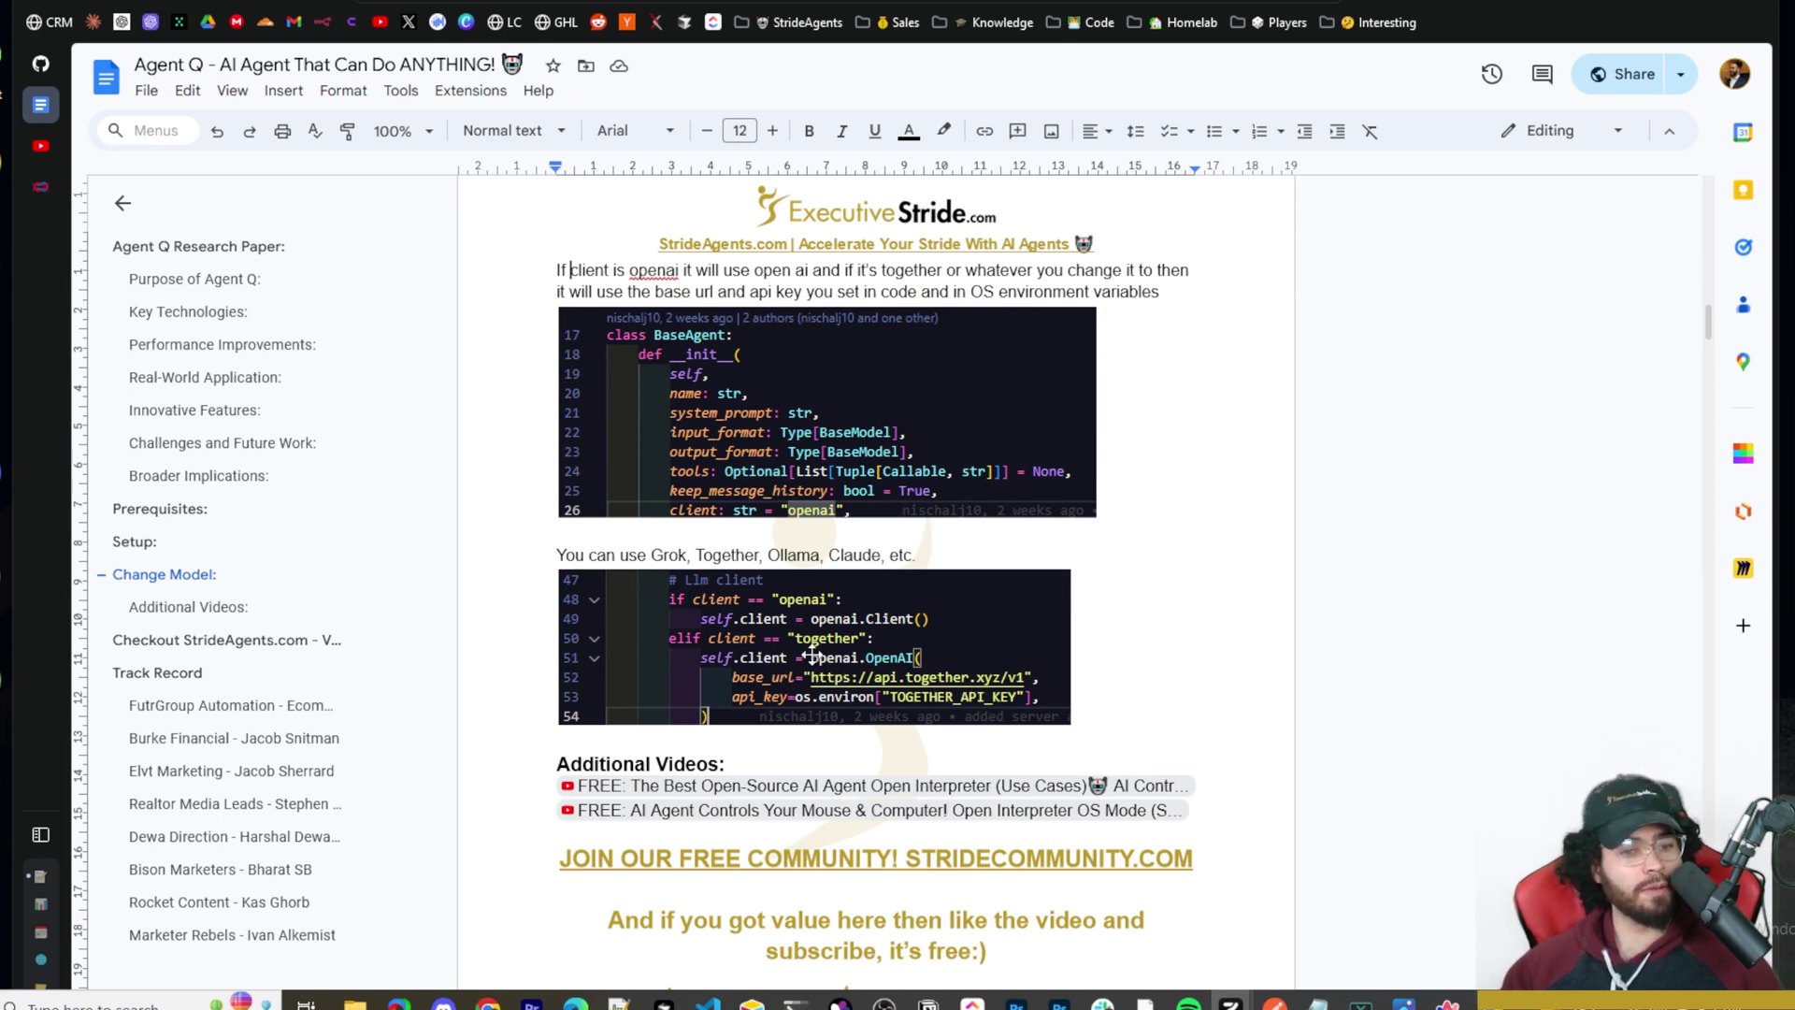
pyautogui.moveTo(652, 555); pyautogui.dragTo(687, 556)
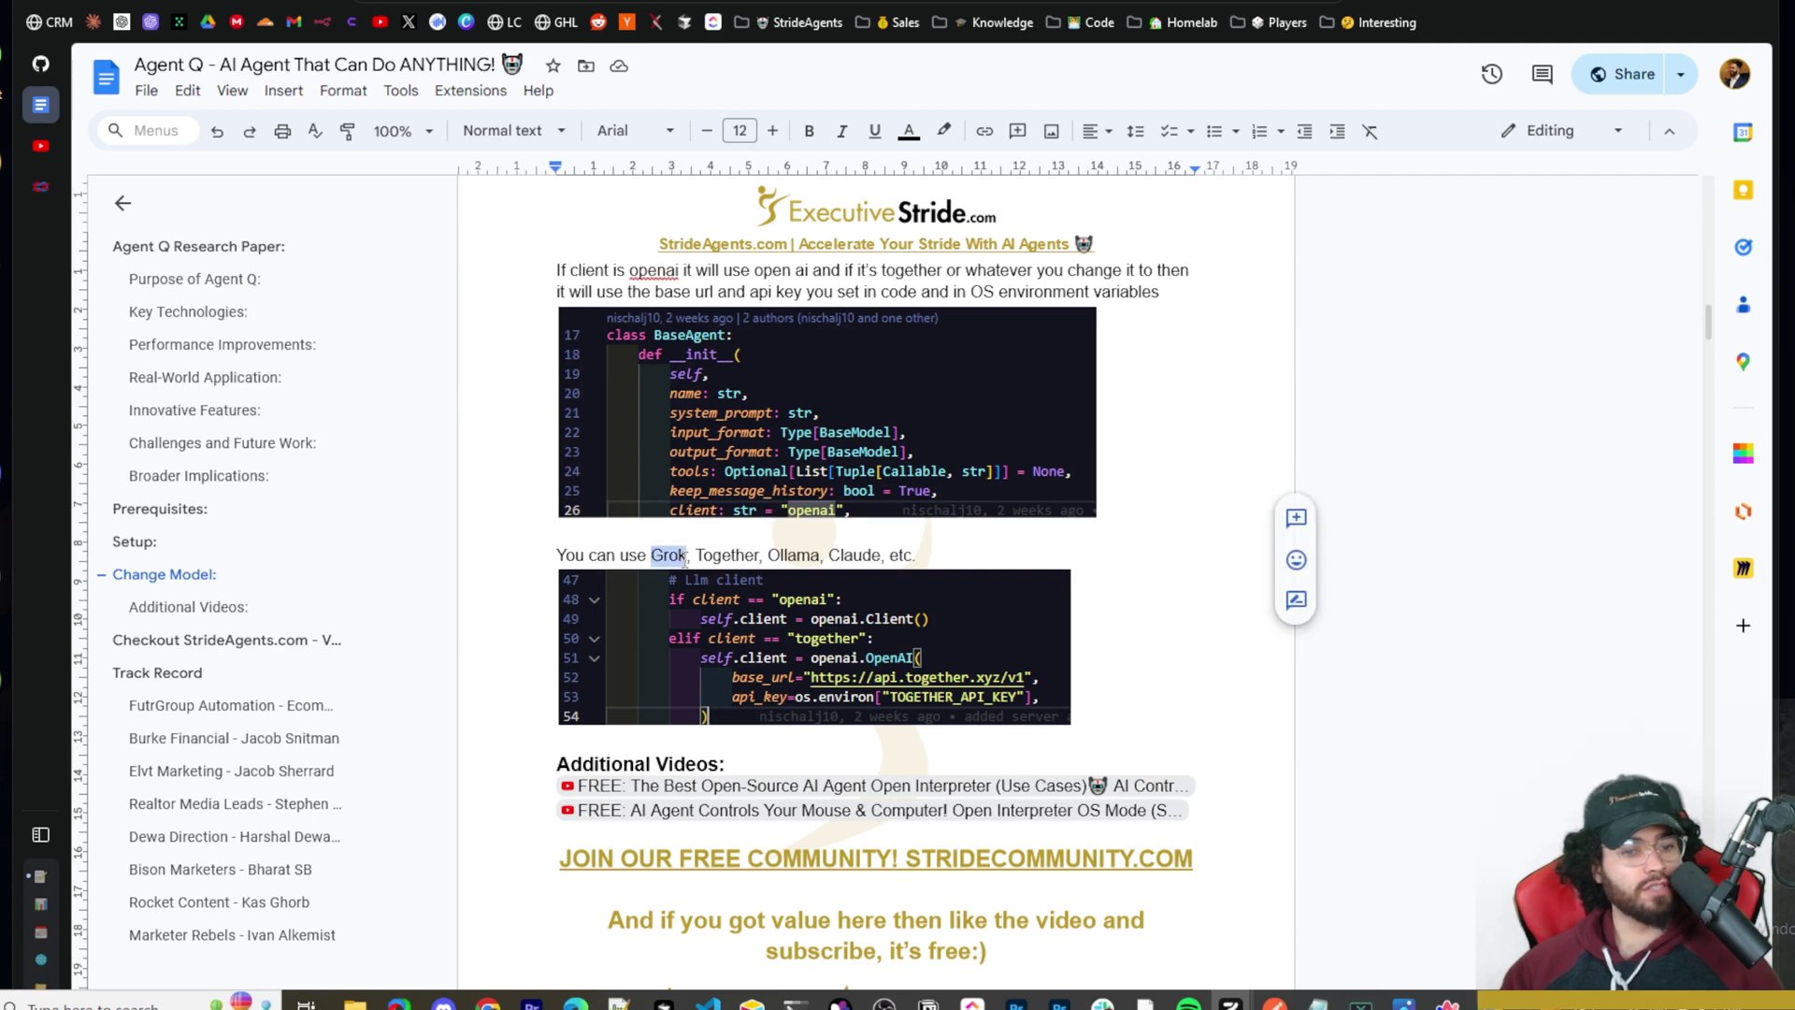
pyautogui.click(750, 554)
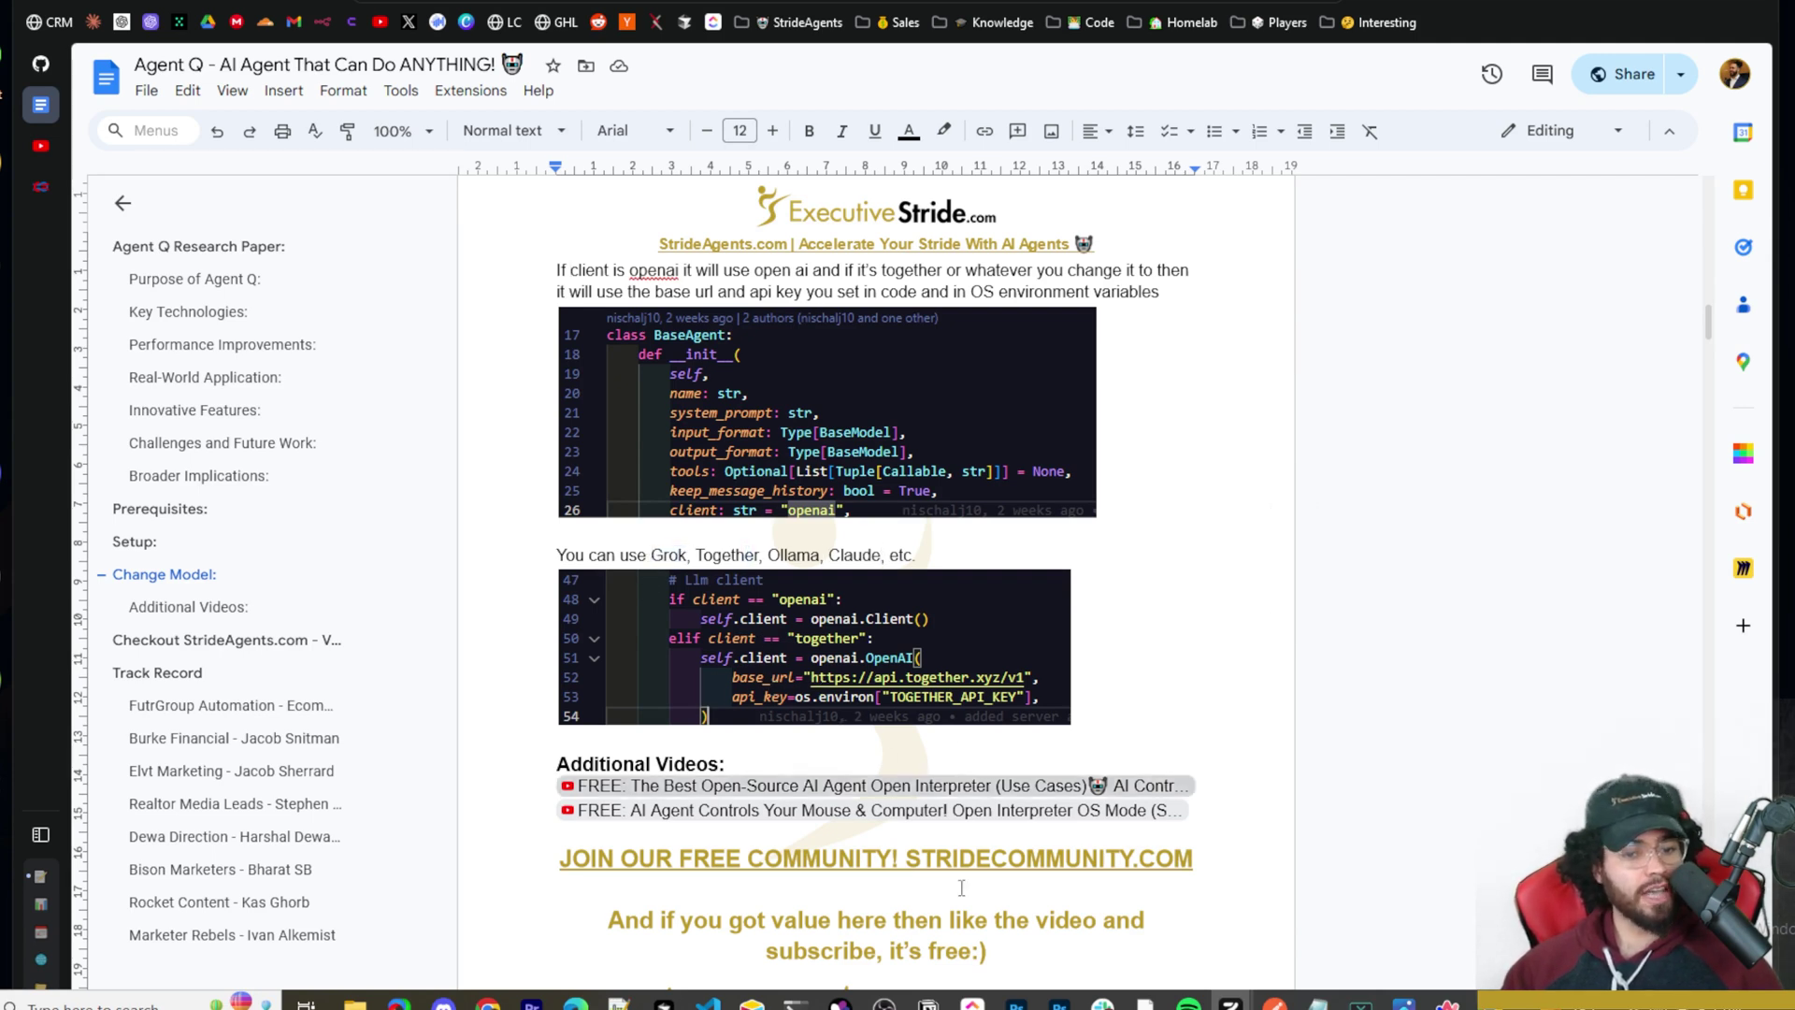
pyautogui.click(708, 1002)
pyautogui.scroll(-9, 939, 651)
pyautogui.scroll(4, 769, 634)
pyautogui.scroll(20, 770, 634)
pyautogui.scroll(-8, 710, 627)
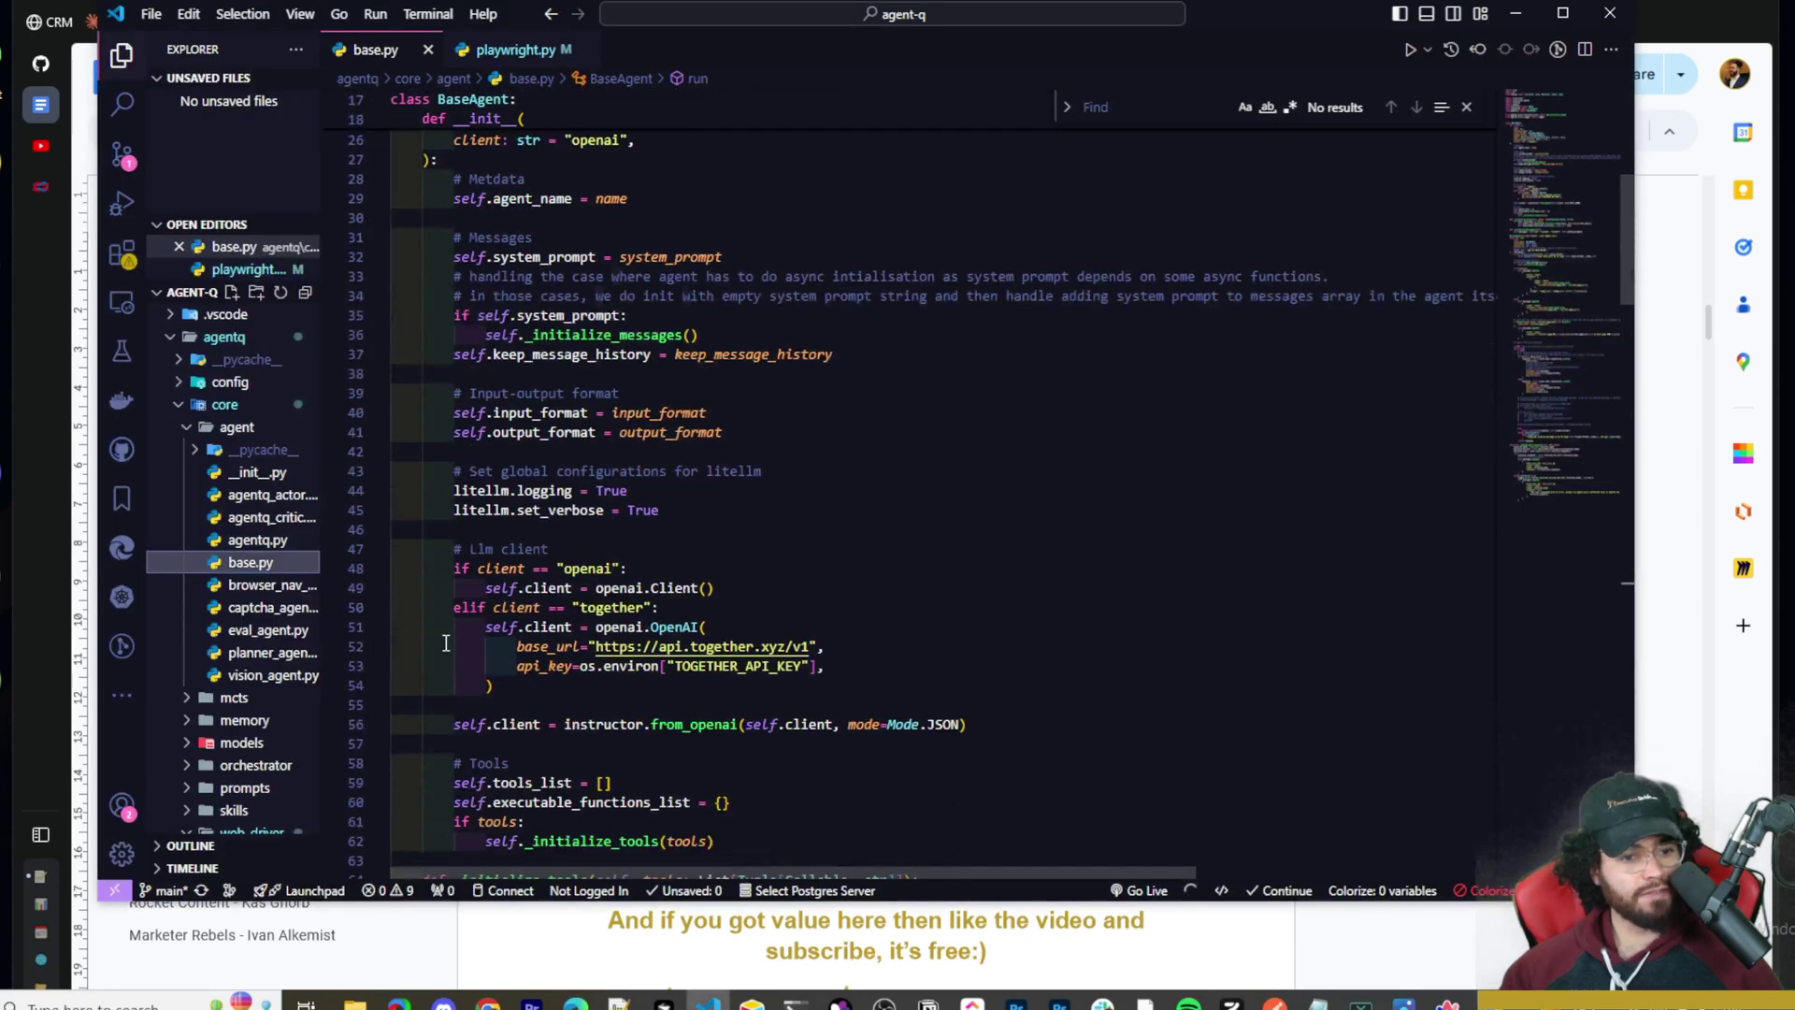
# Step: Inspect base.py's together client check and the default openai client value
pyautogui.click(407, 666)
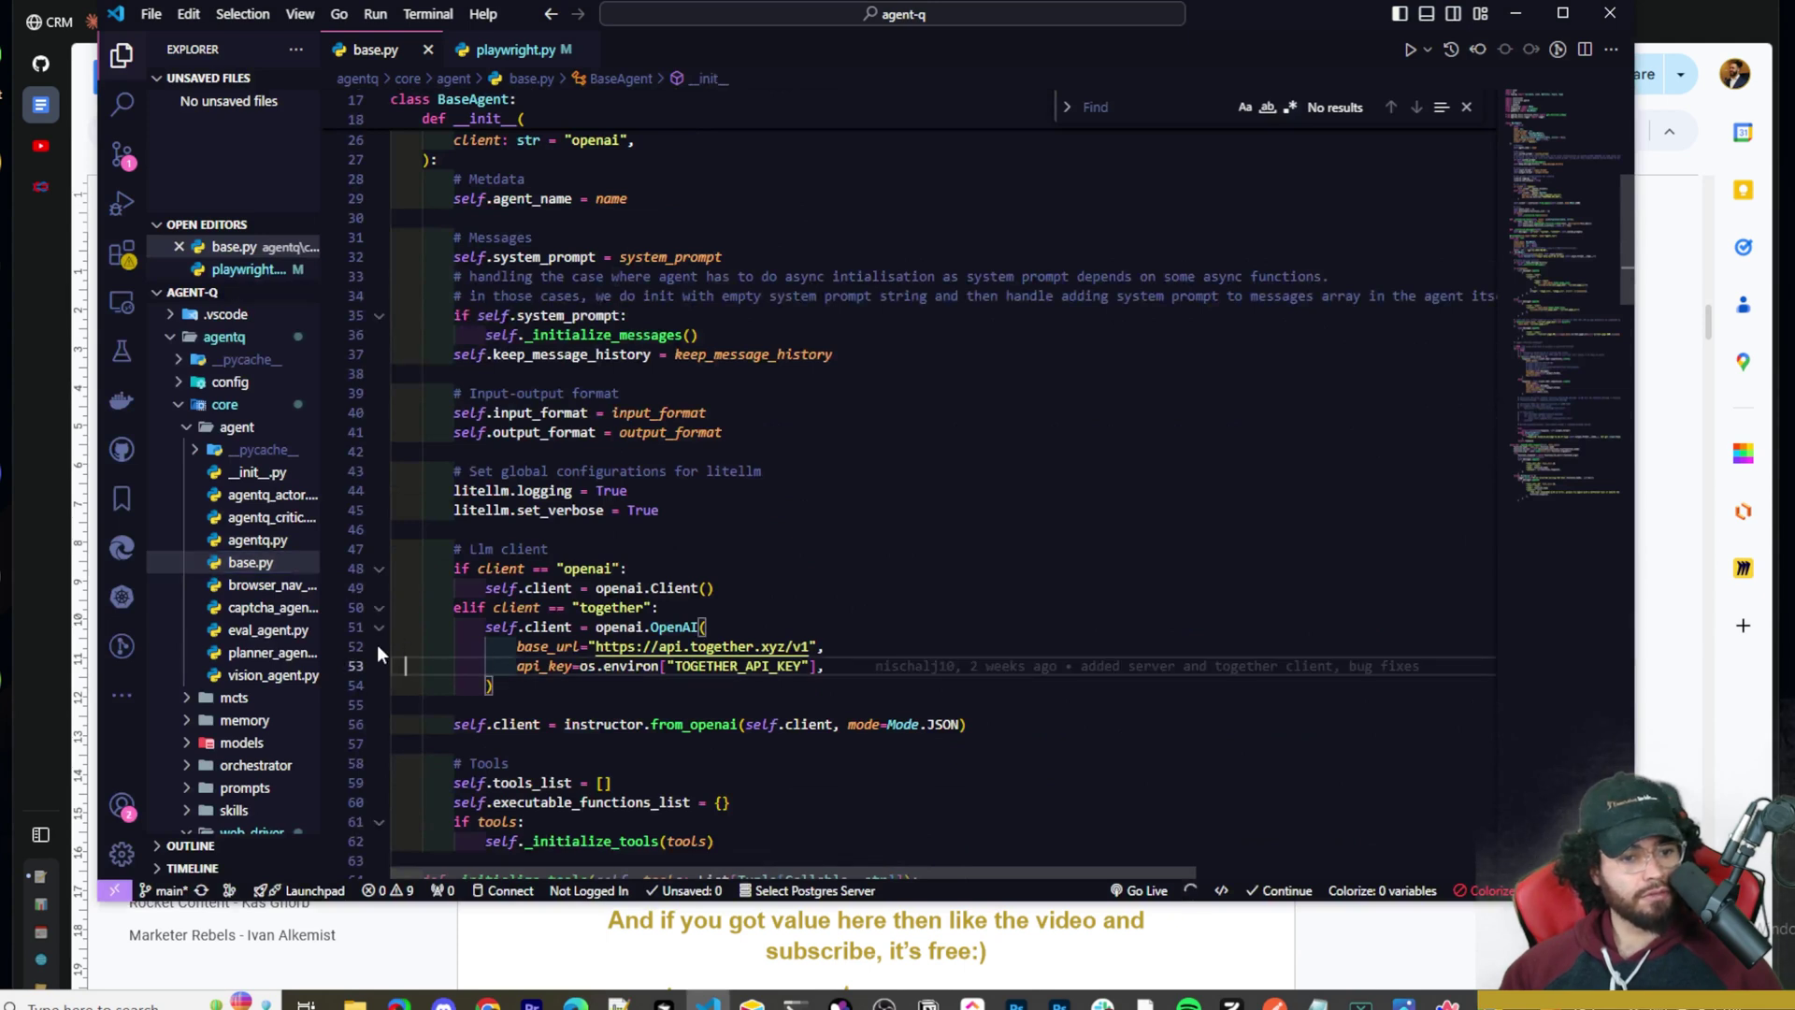
pyautogui.click(542, 648)
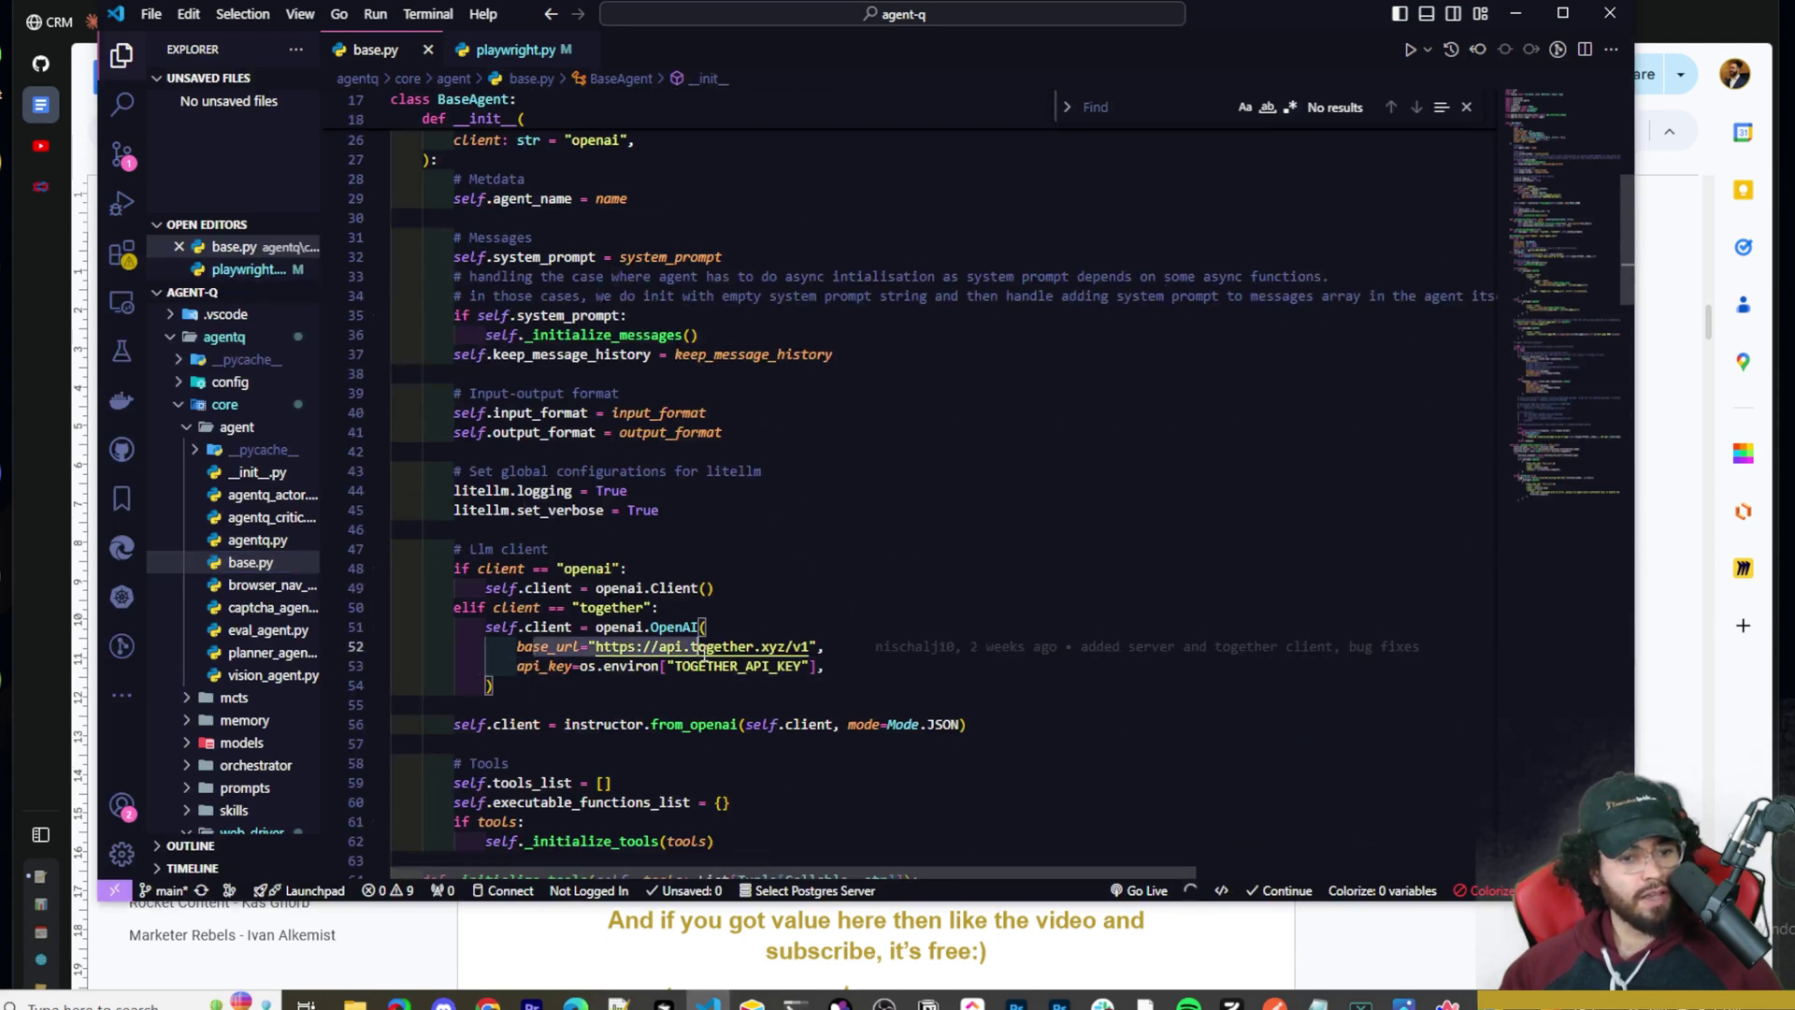
pyautogui.click(580, 610)
pyautogui.doubleClick(583, 611)
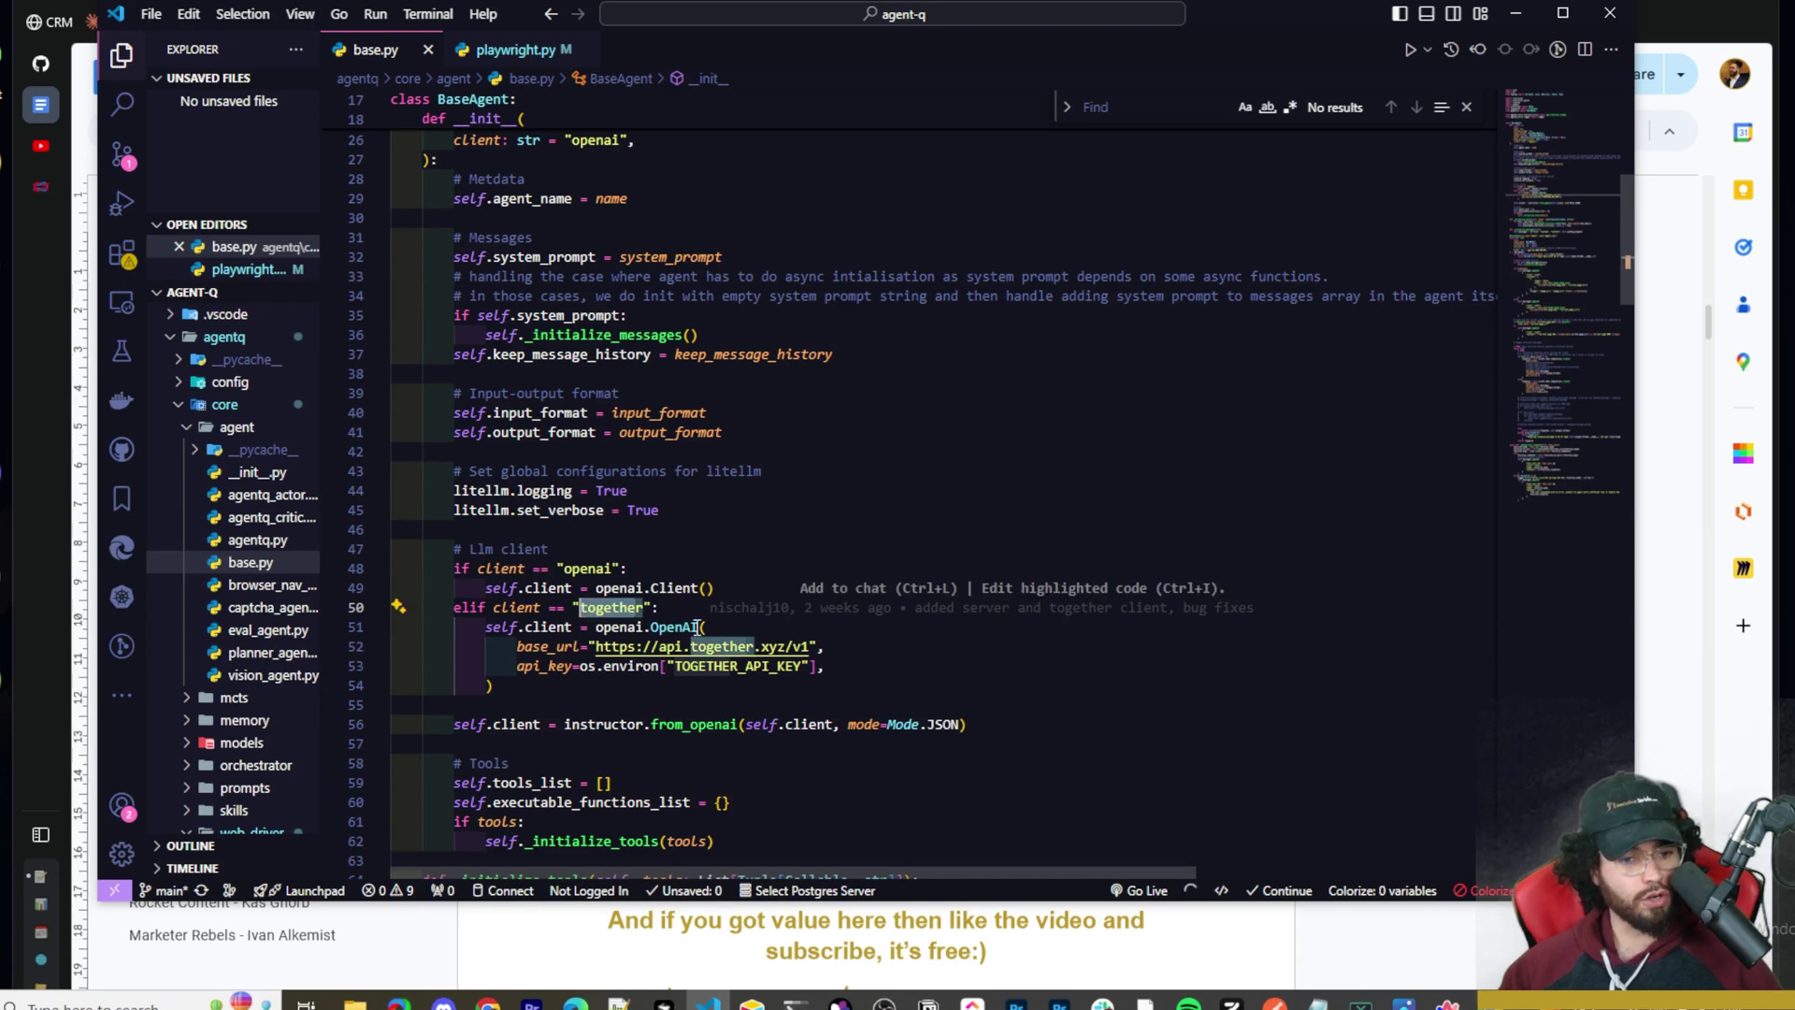
pyautogui.scroll(5, 739, 622)
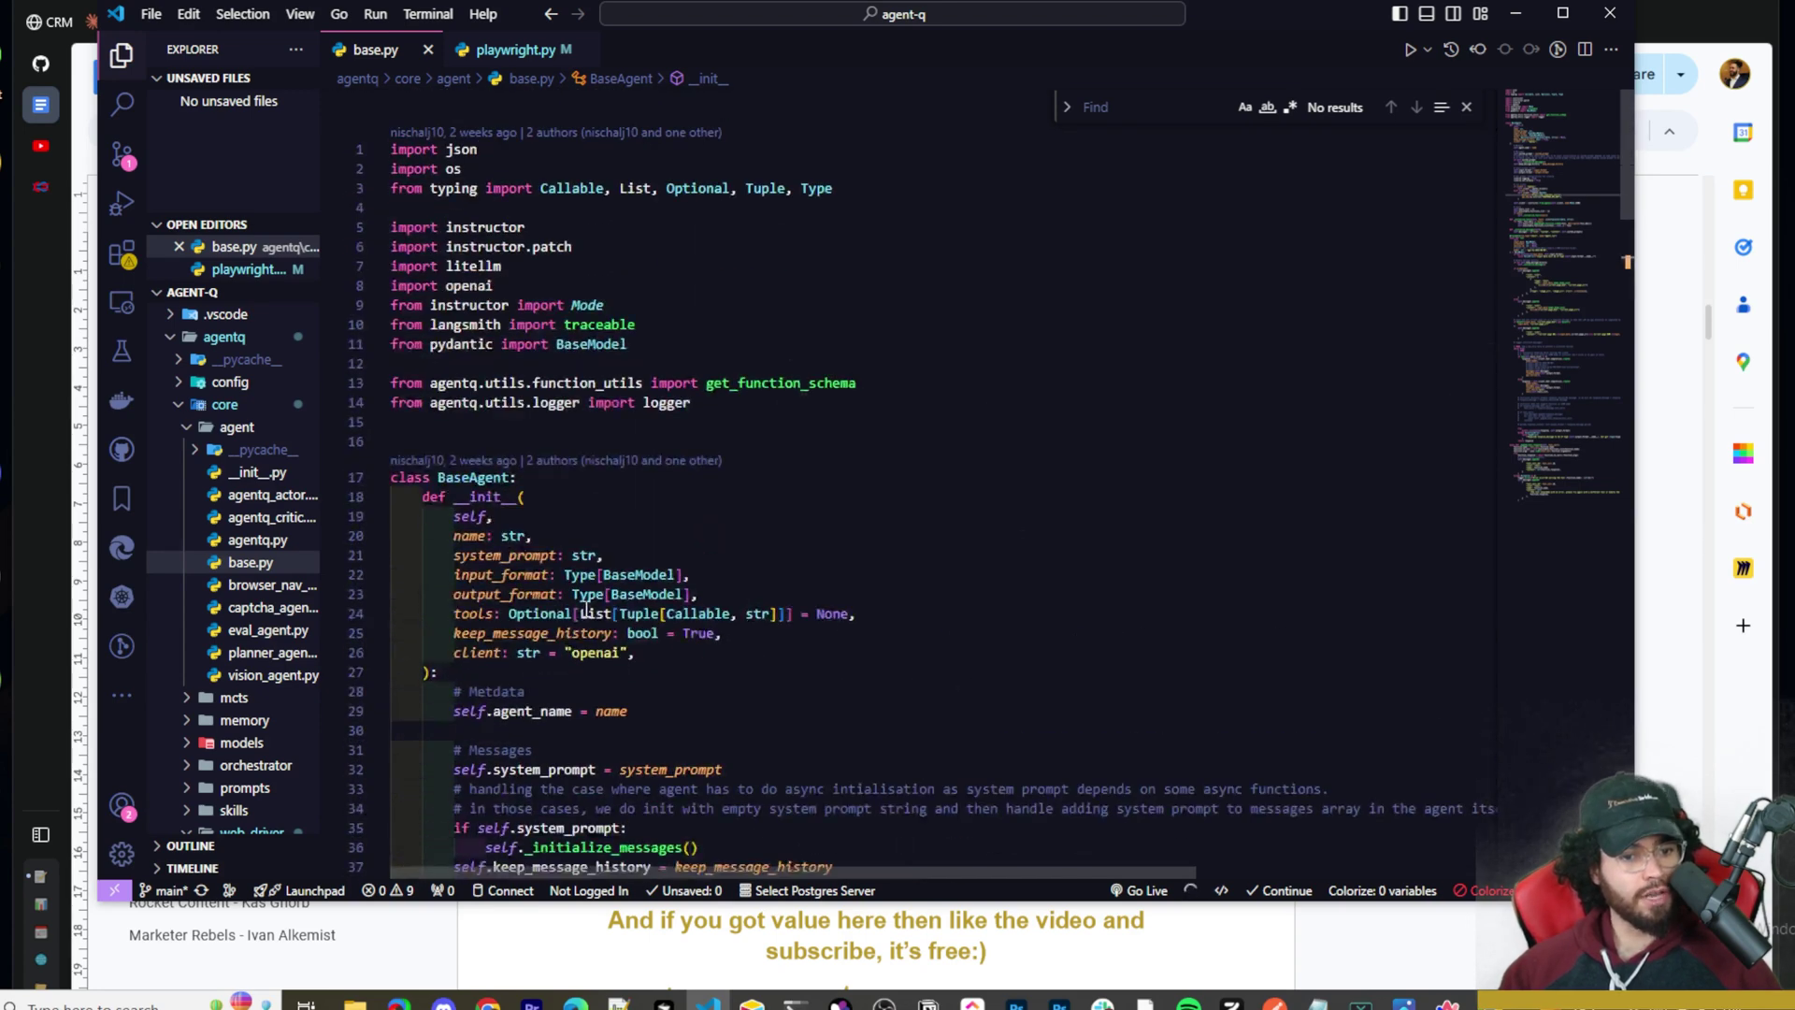
pyautogui.doubleClick(595, 653)
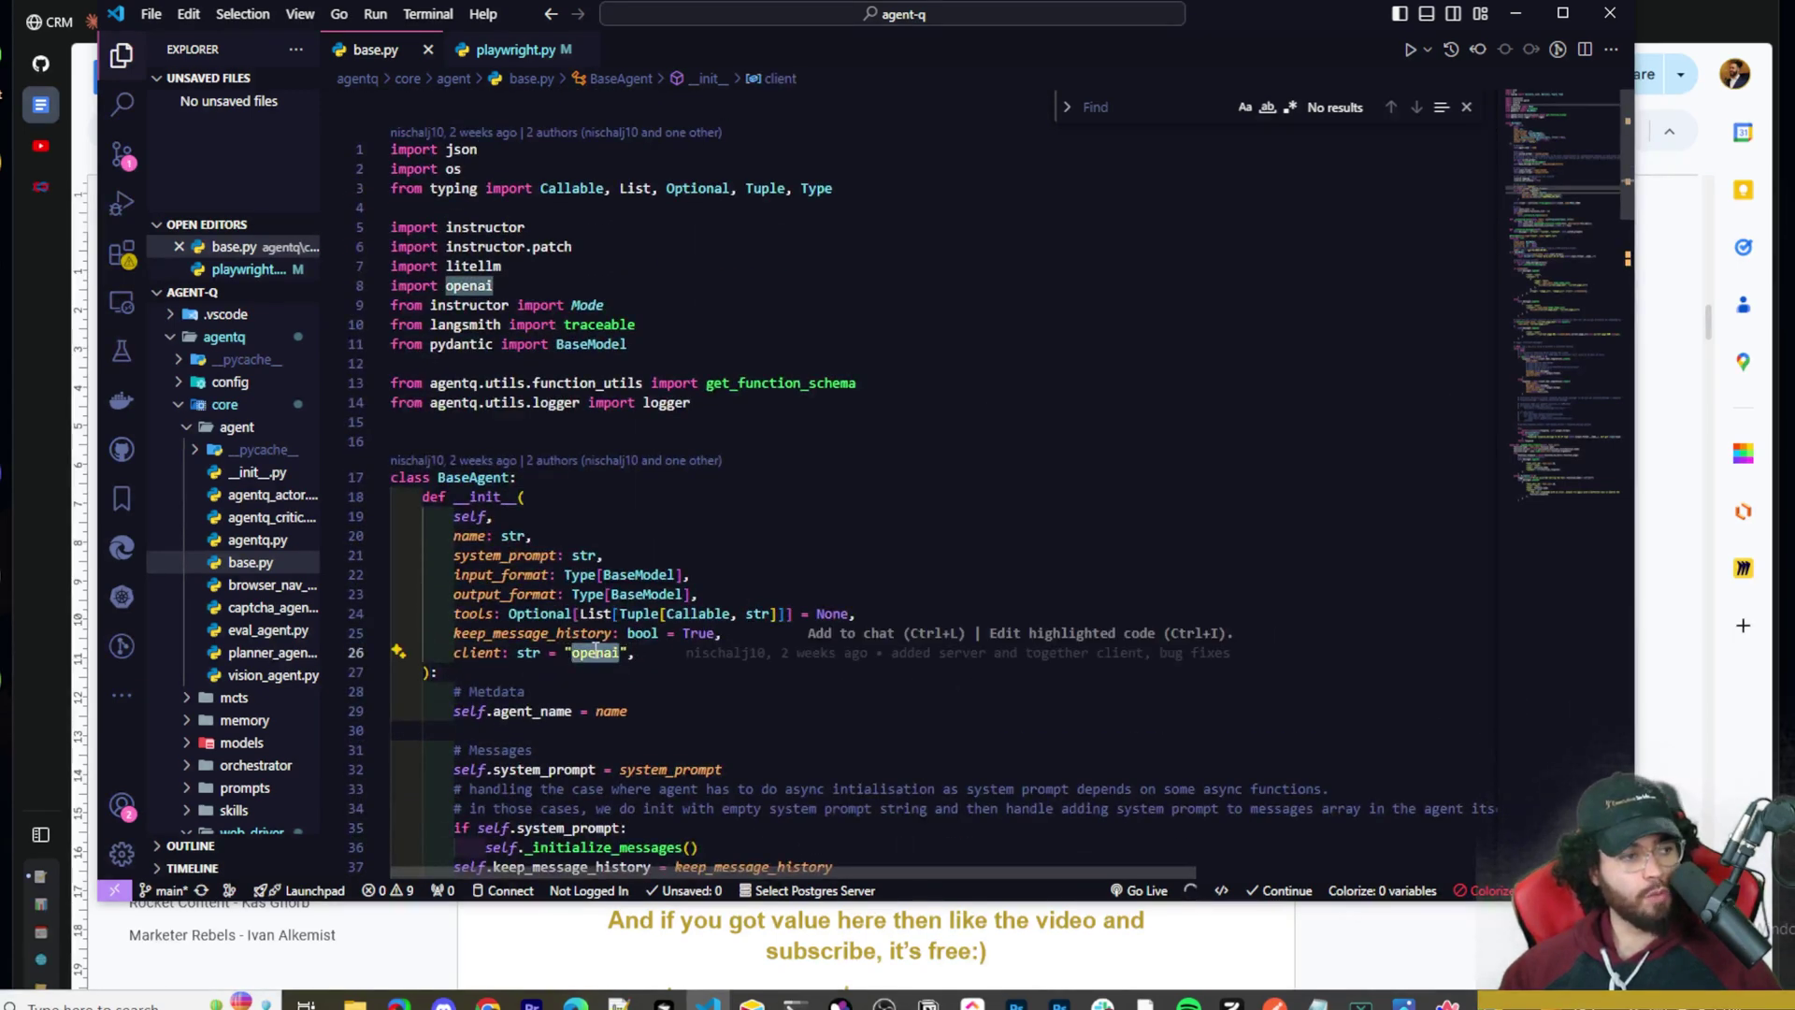
pyautogui.scroll(-5, 639, 648)
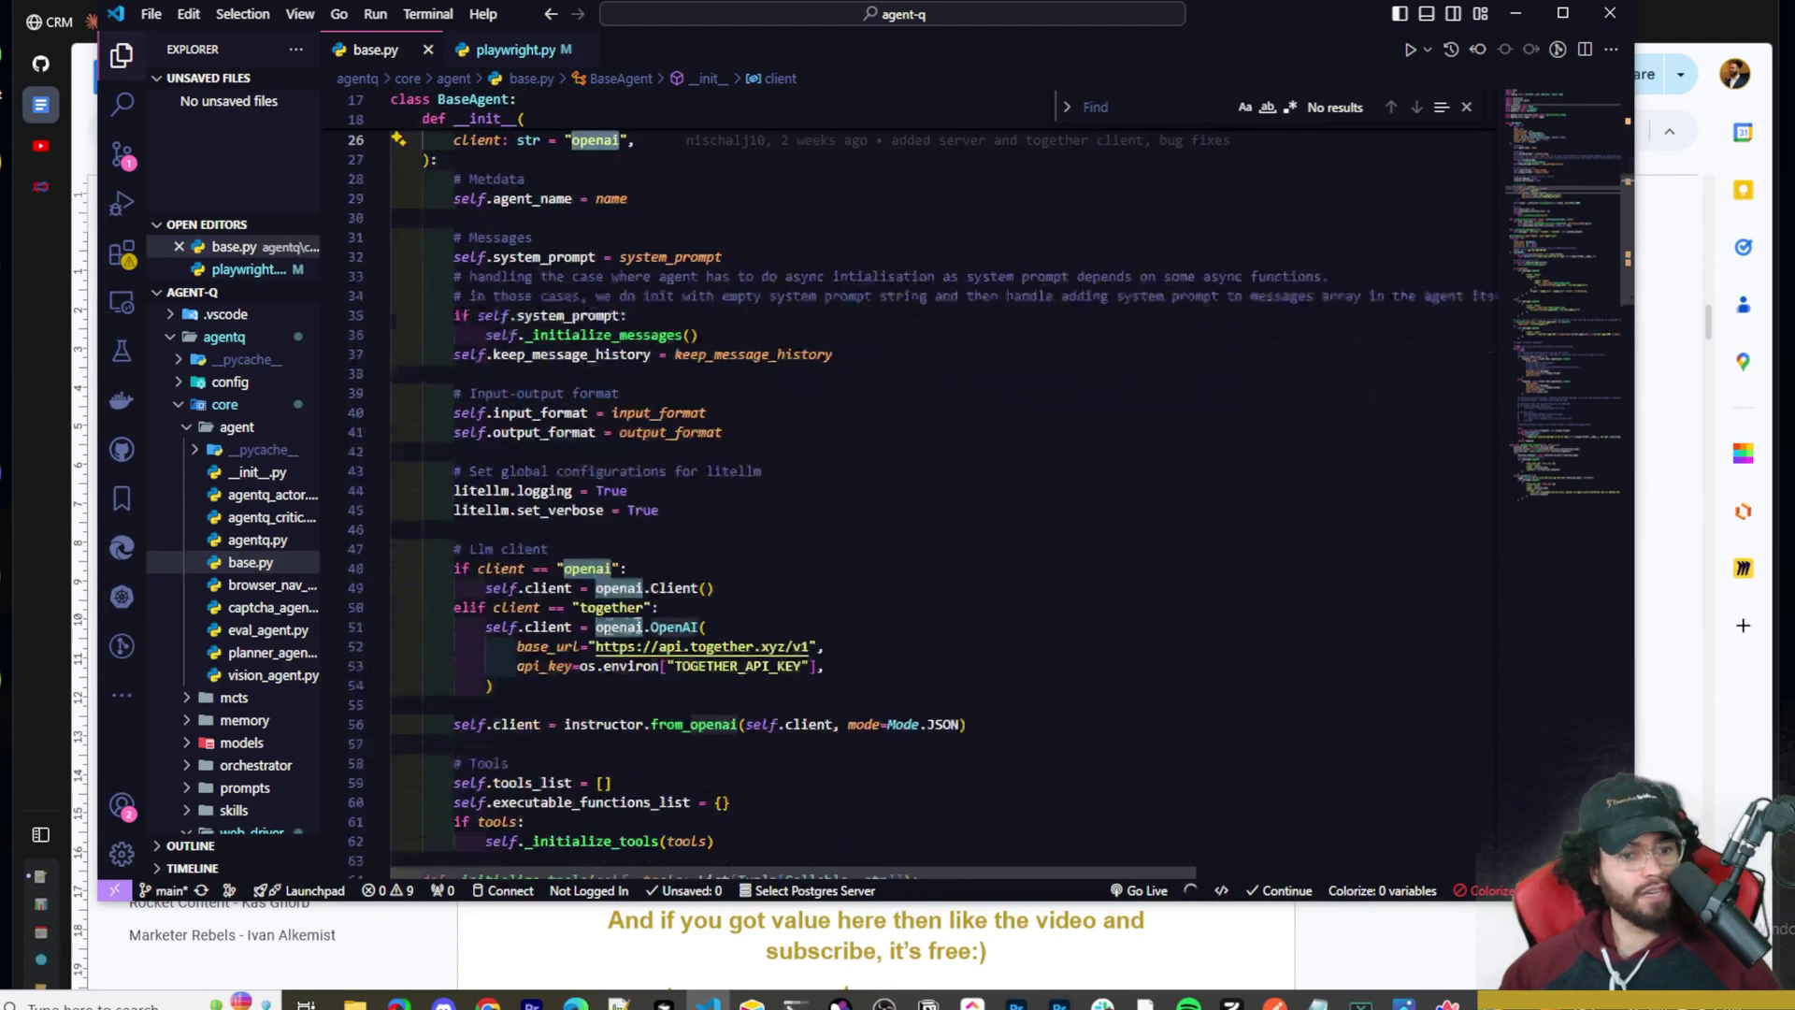
pyautogui.moveTo(525, 627); pyautogui.dragTo(827, 665)
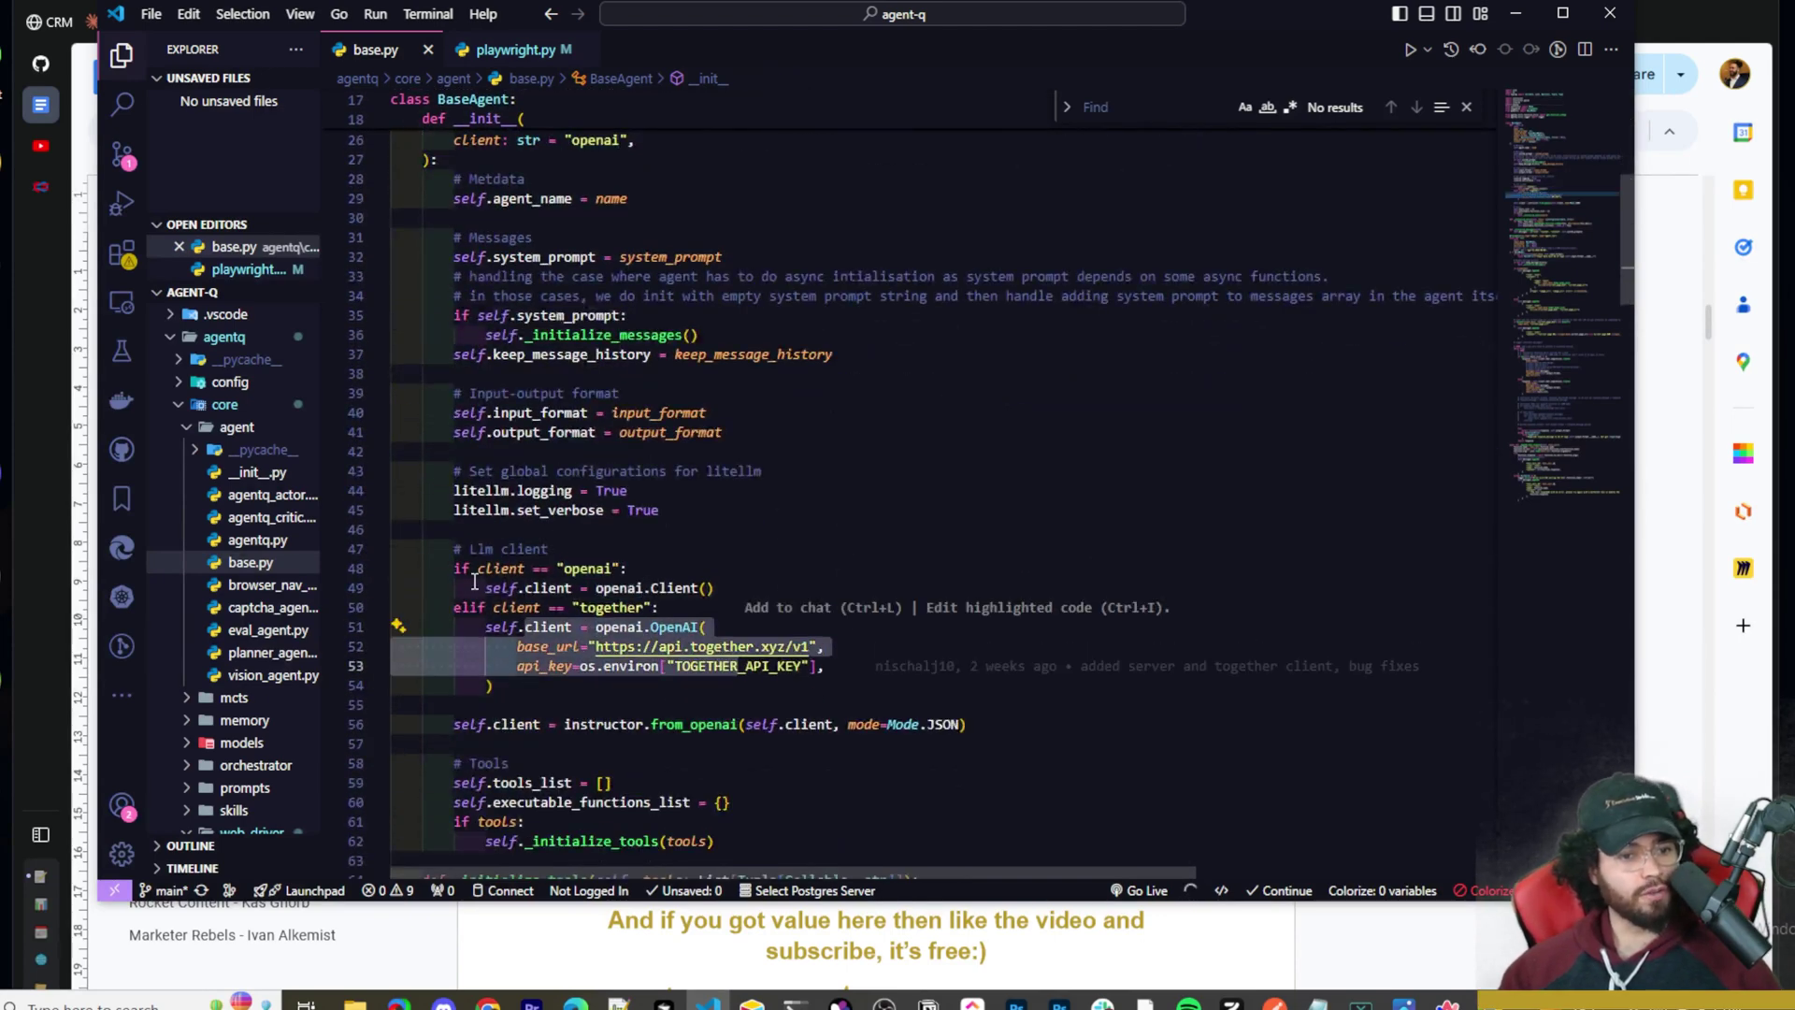
pyautogui.moveTo(477, 570); pyautogui.dragTo(696, 588)
pyautogui.moveTo(583, 608); pyautogui.dragTo(607, 619)
pyautogui.doubleClick(591, 610)
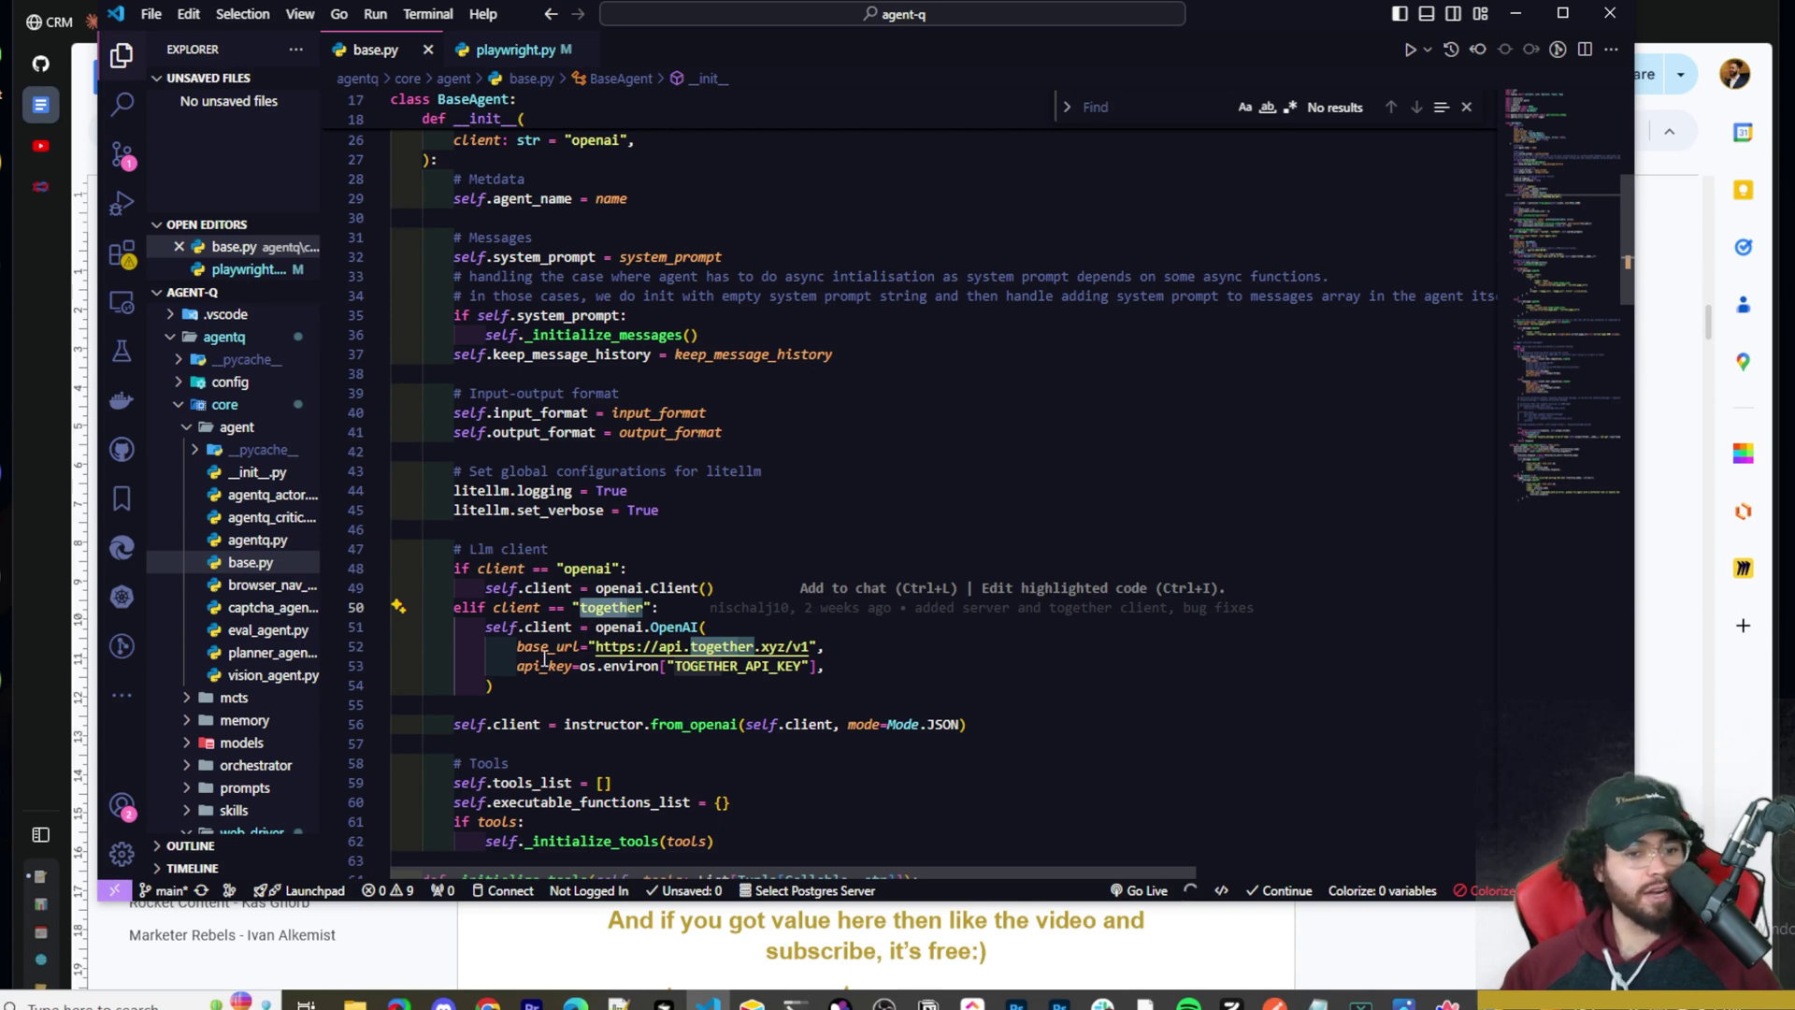
pyautogui.moveTo(589, 646); pyautogui.dragTo(810, 646)
pyautogui.moveTo(660, 665); pyautogui.dragTo(806, 666)
pyautogui.doubleClick(803, 666)
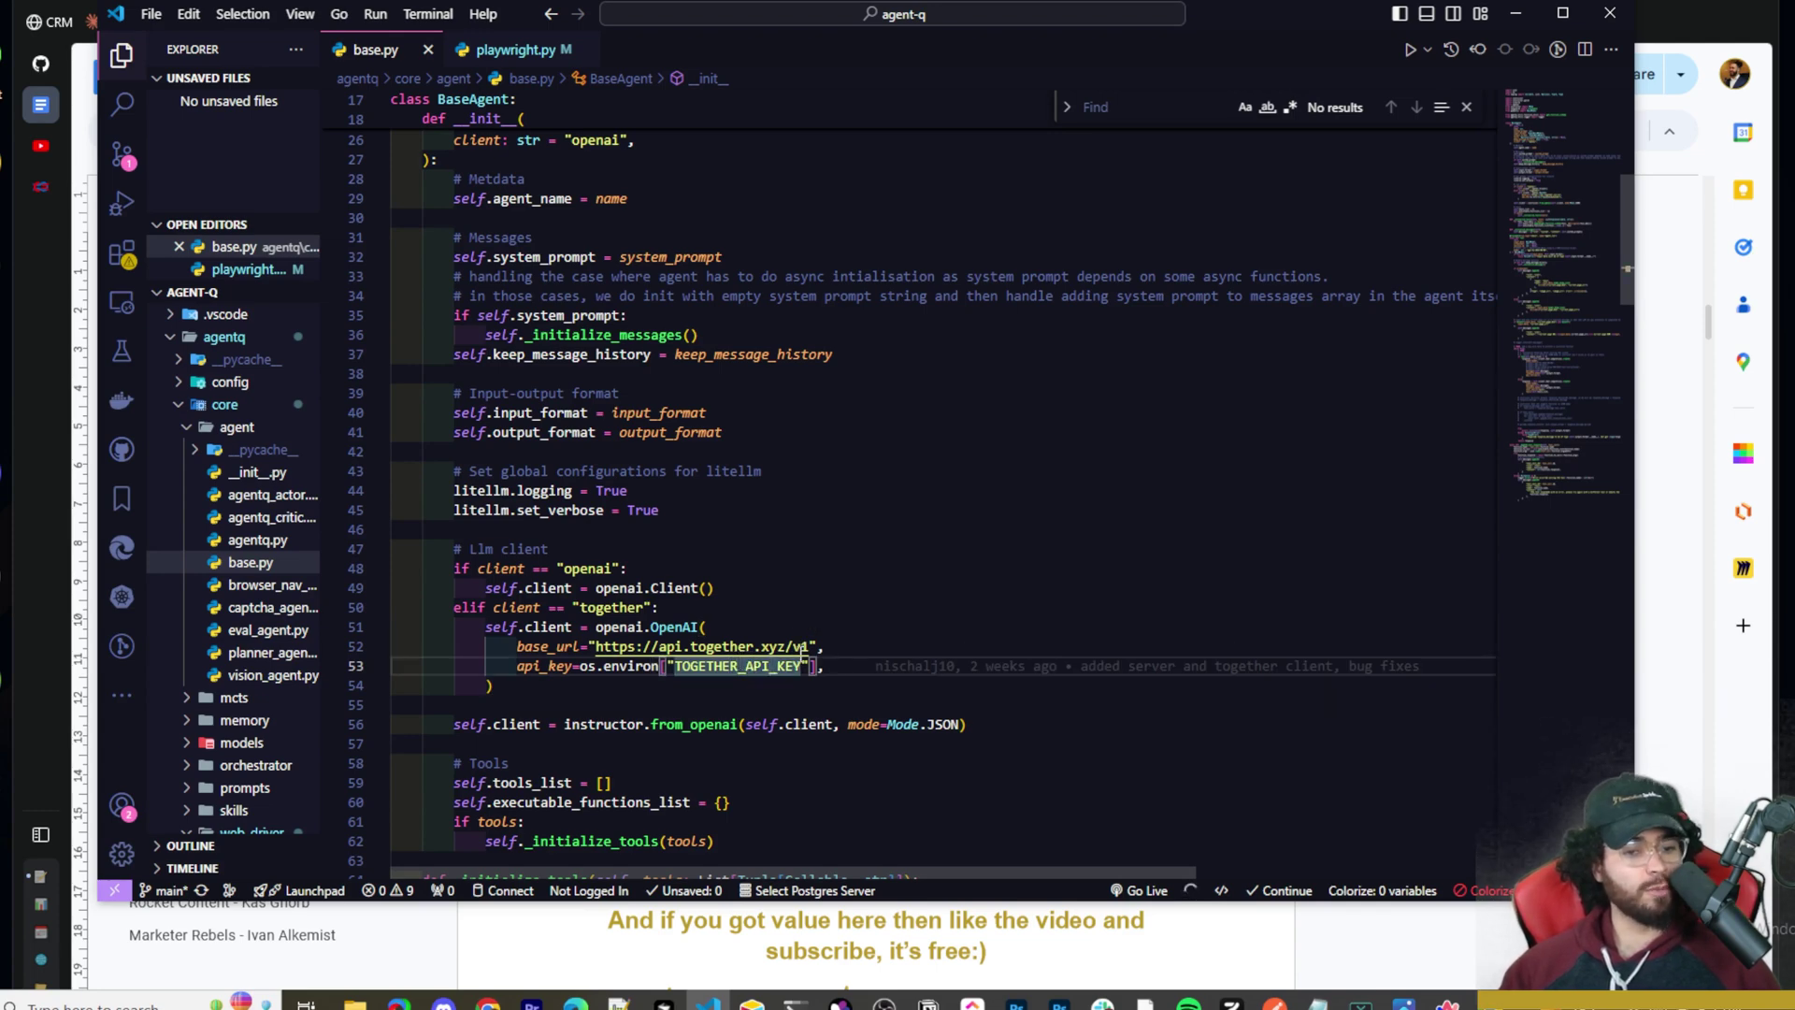
# Step: Back in the Agent Q doc, check the Additional Videos YouTube links and scroll to the title
pyautogui.click(1638, 563)
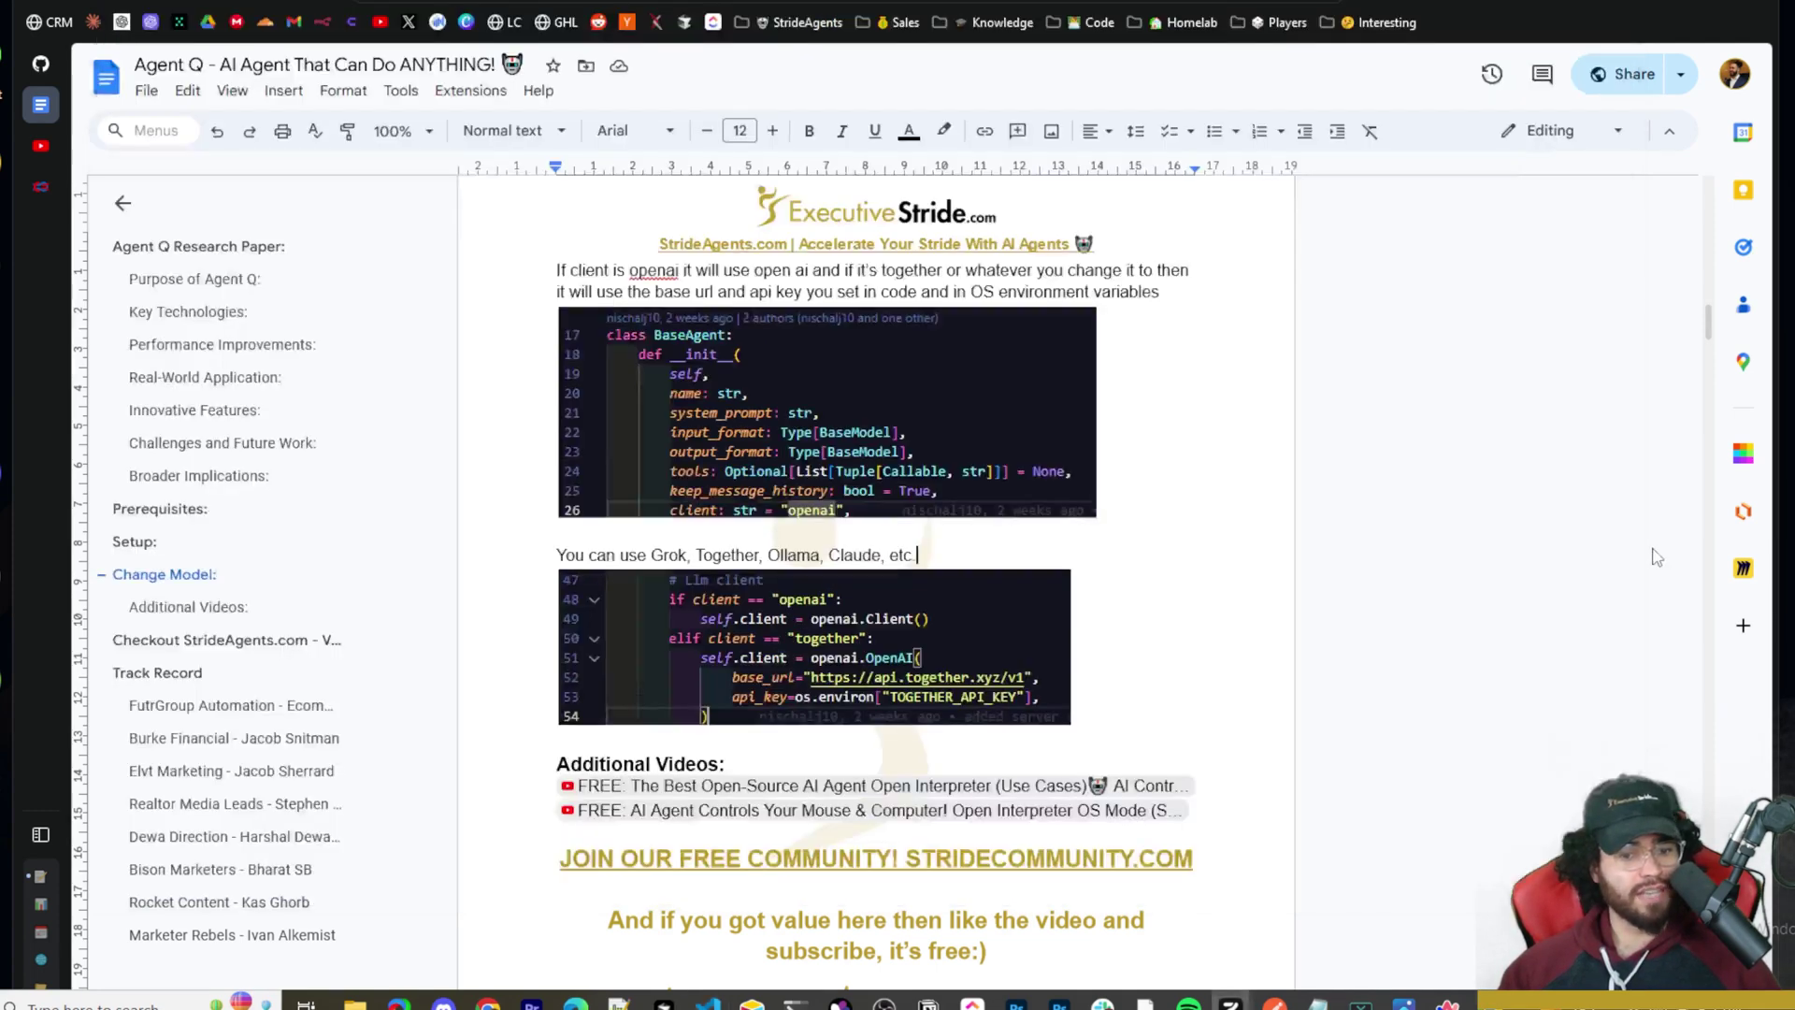
pyautogui.scroll(-5, 1216, 580)
pyautogui.scroll(4, 1122, 608)
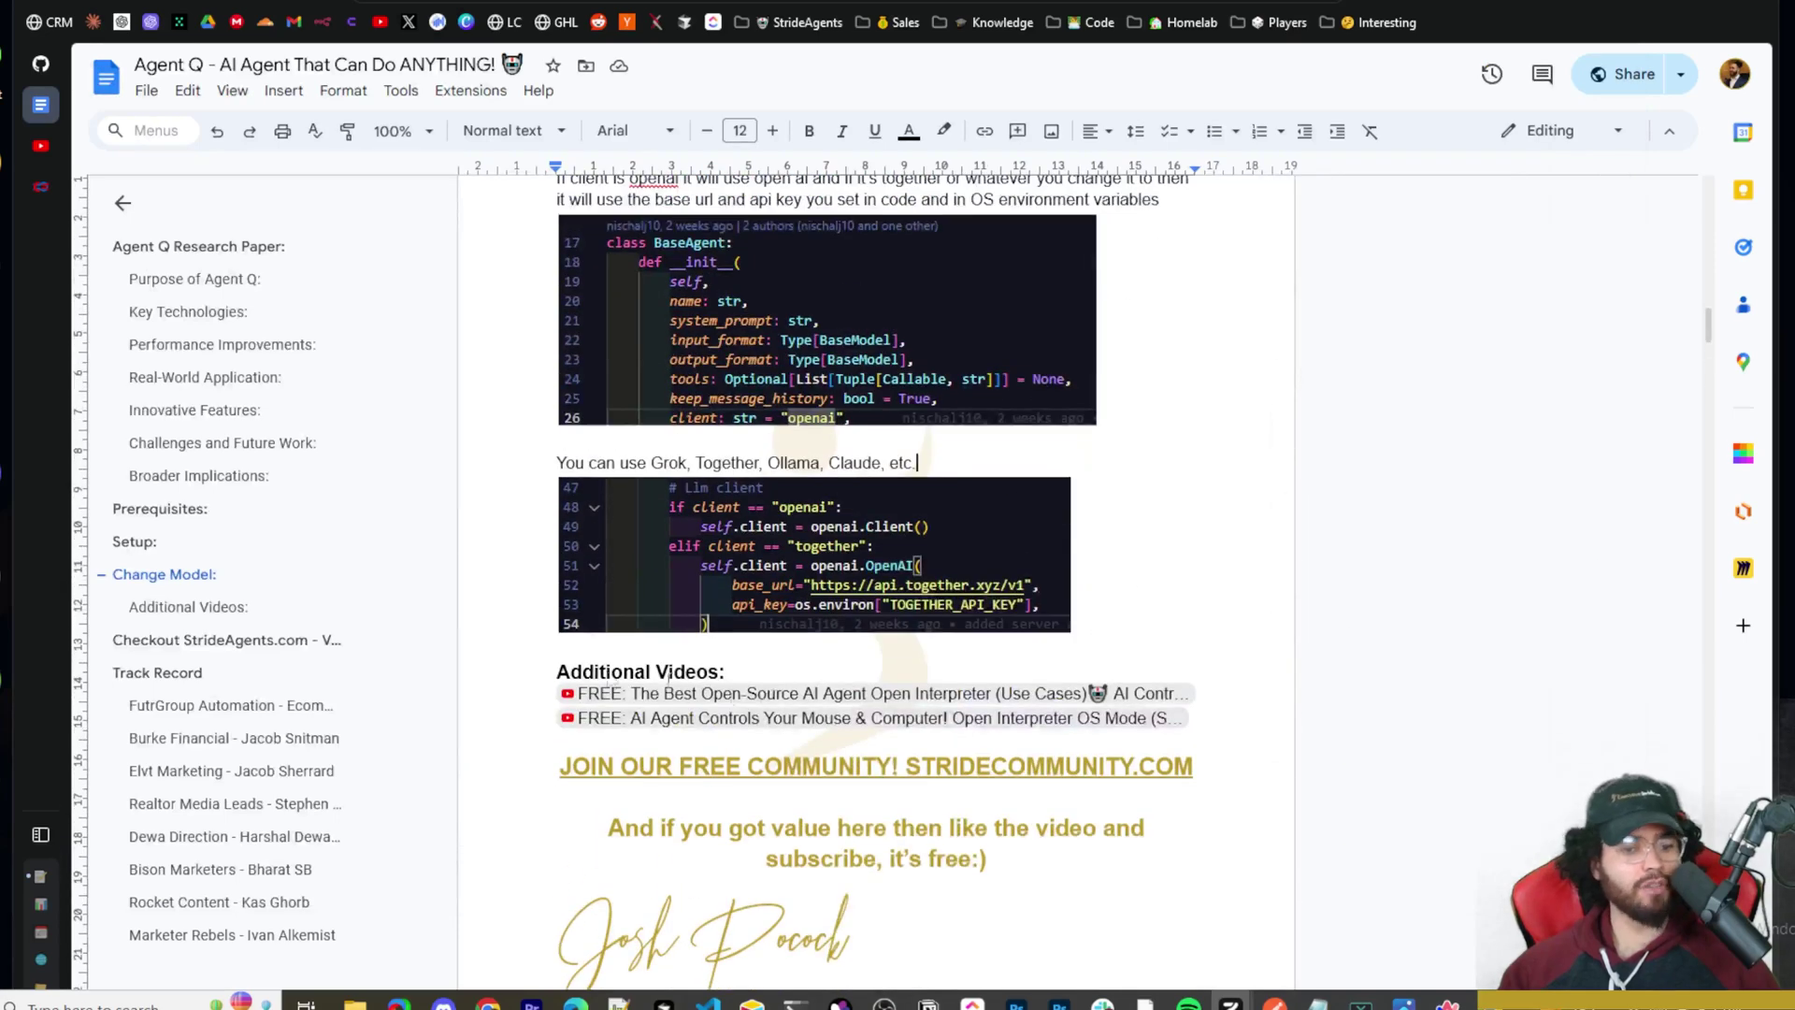
pyautogui.moveTo(791, 700)
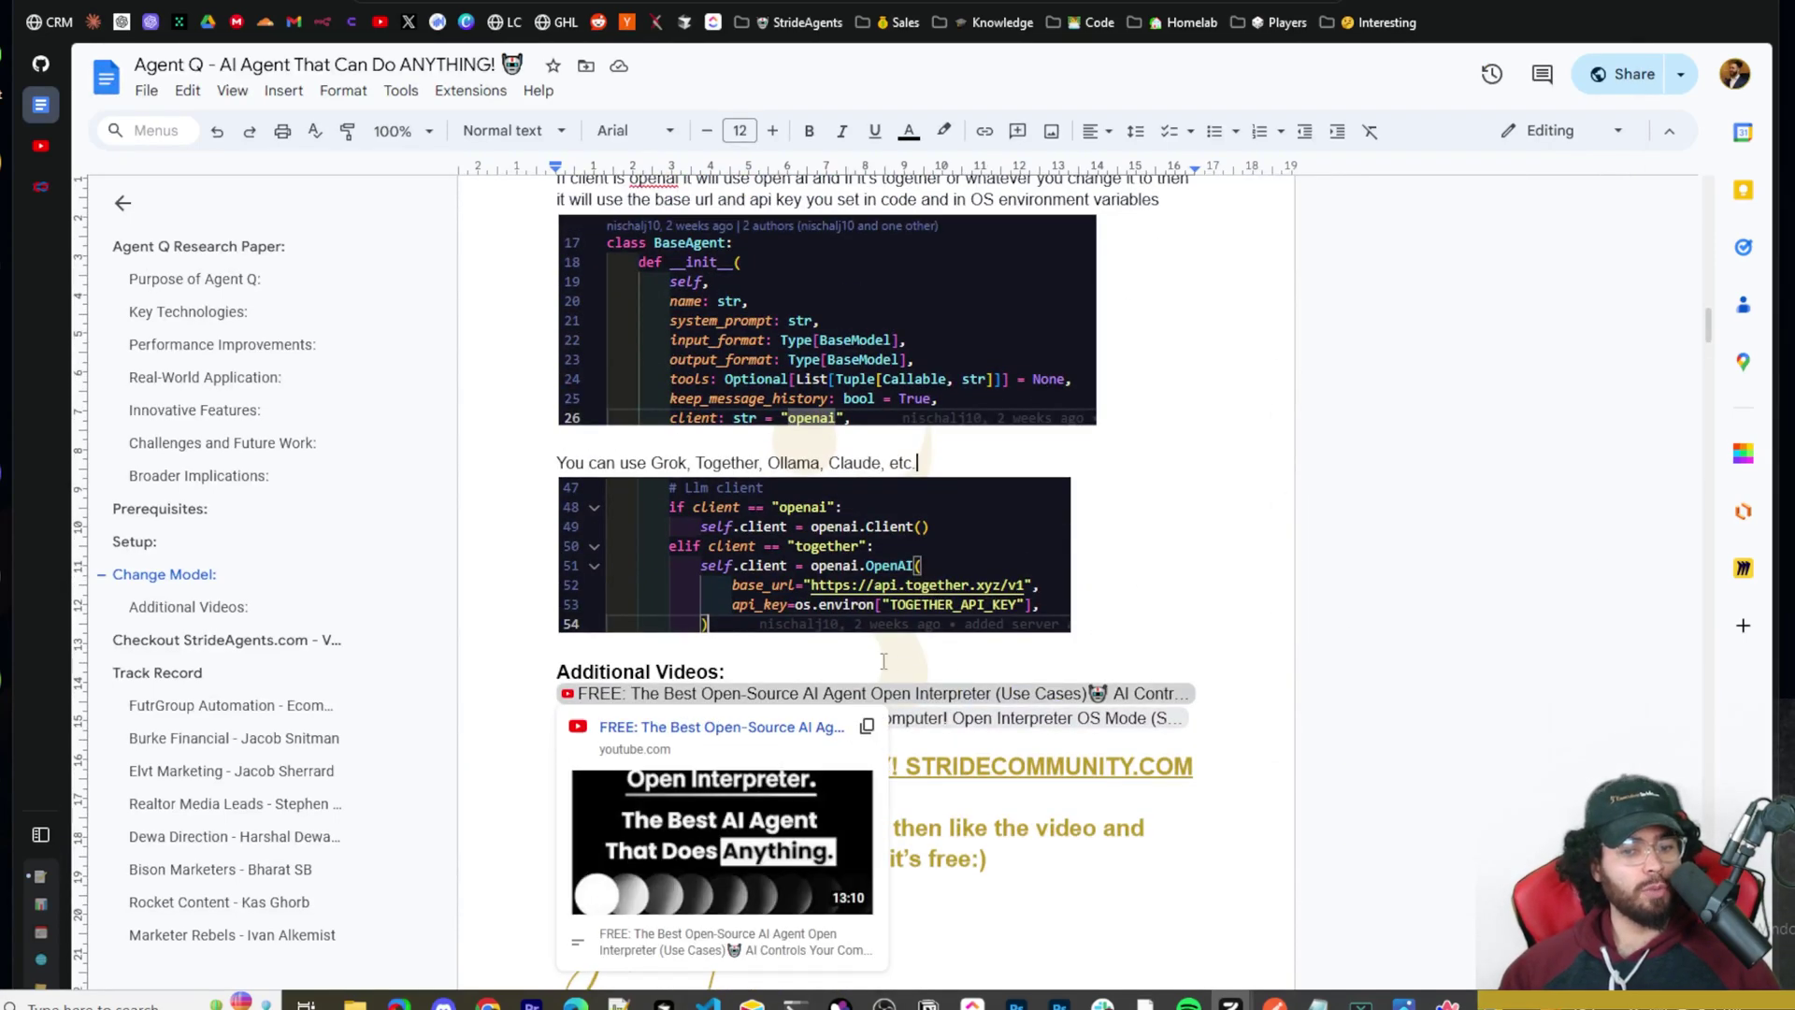
pyautogui.moveTo(967, 727)
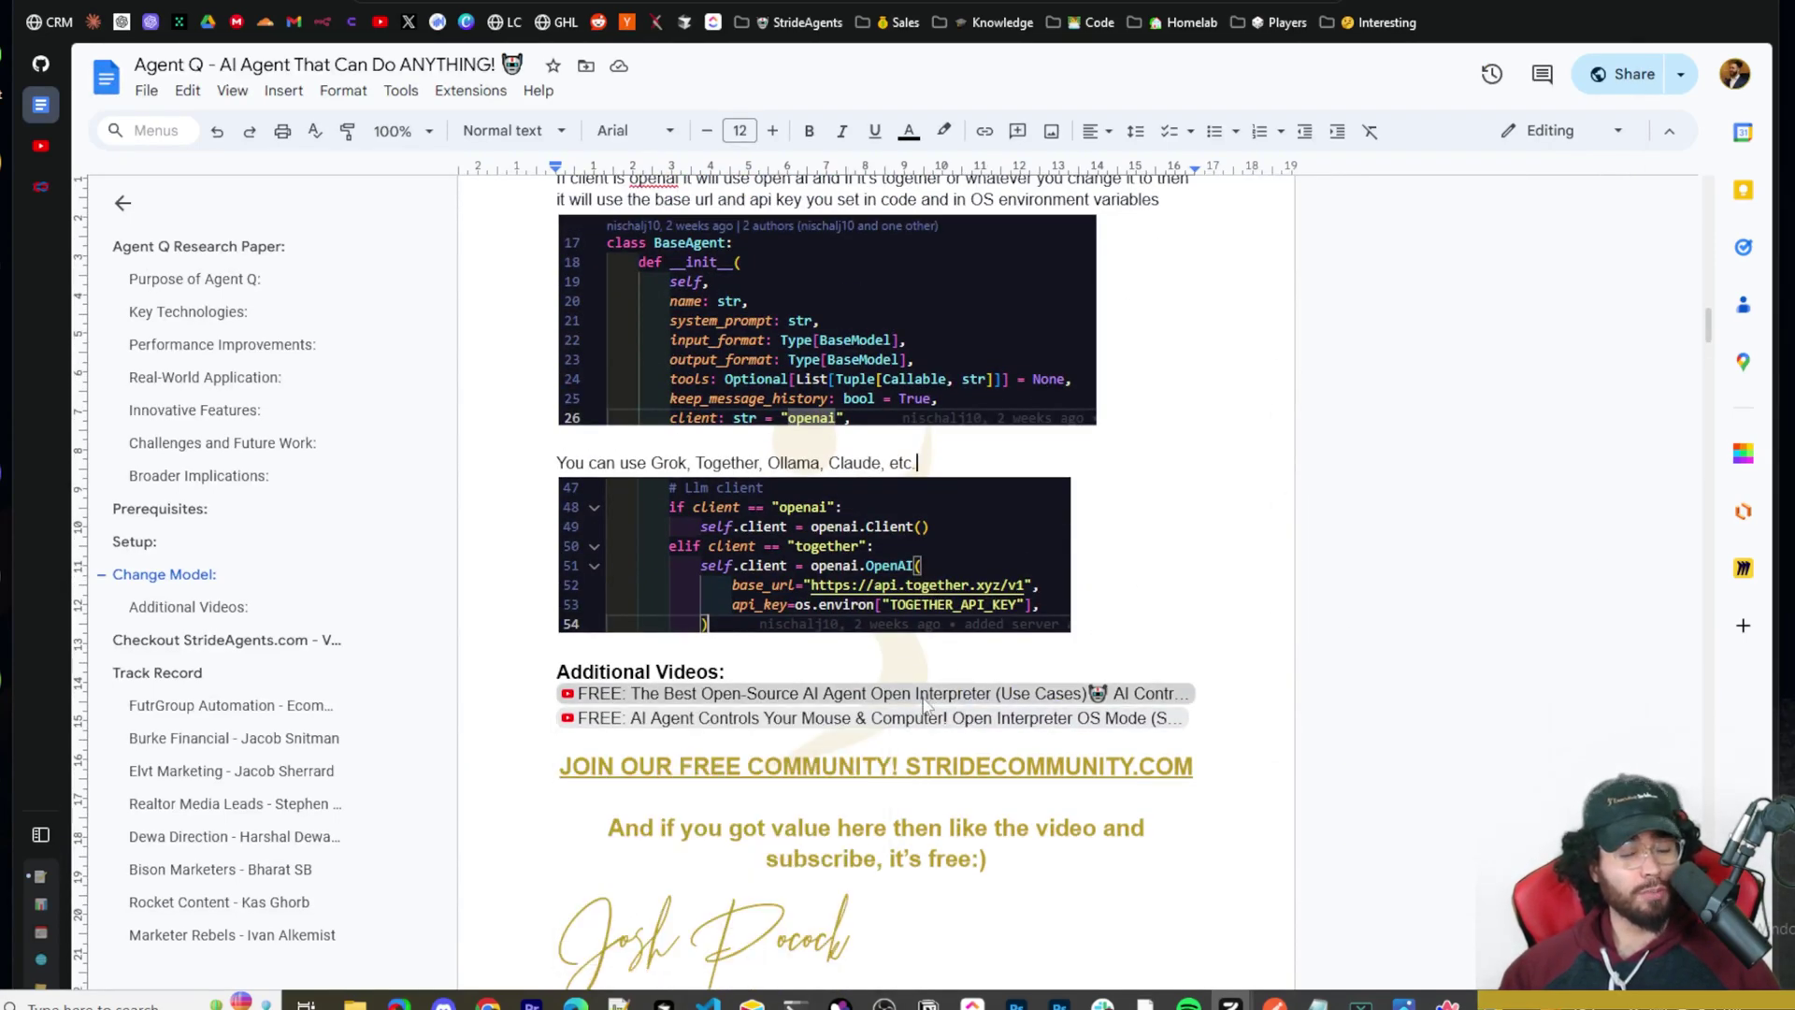
pyautogui.scroll(20, 935, 715)
pyautogui.scroll(7, 900, 704)
pyautogui.scroll(-4, 904, 706)
pyautogui.scroll(5, 904, 704)
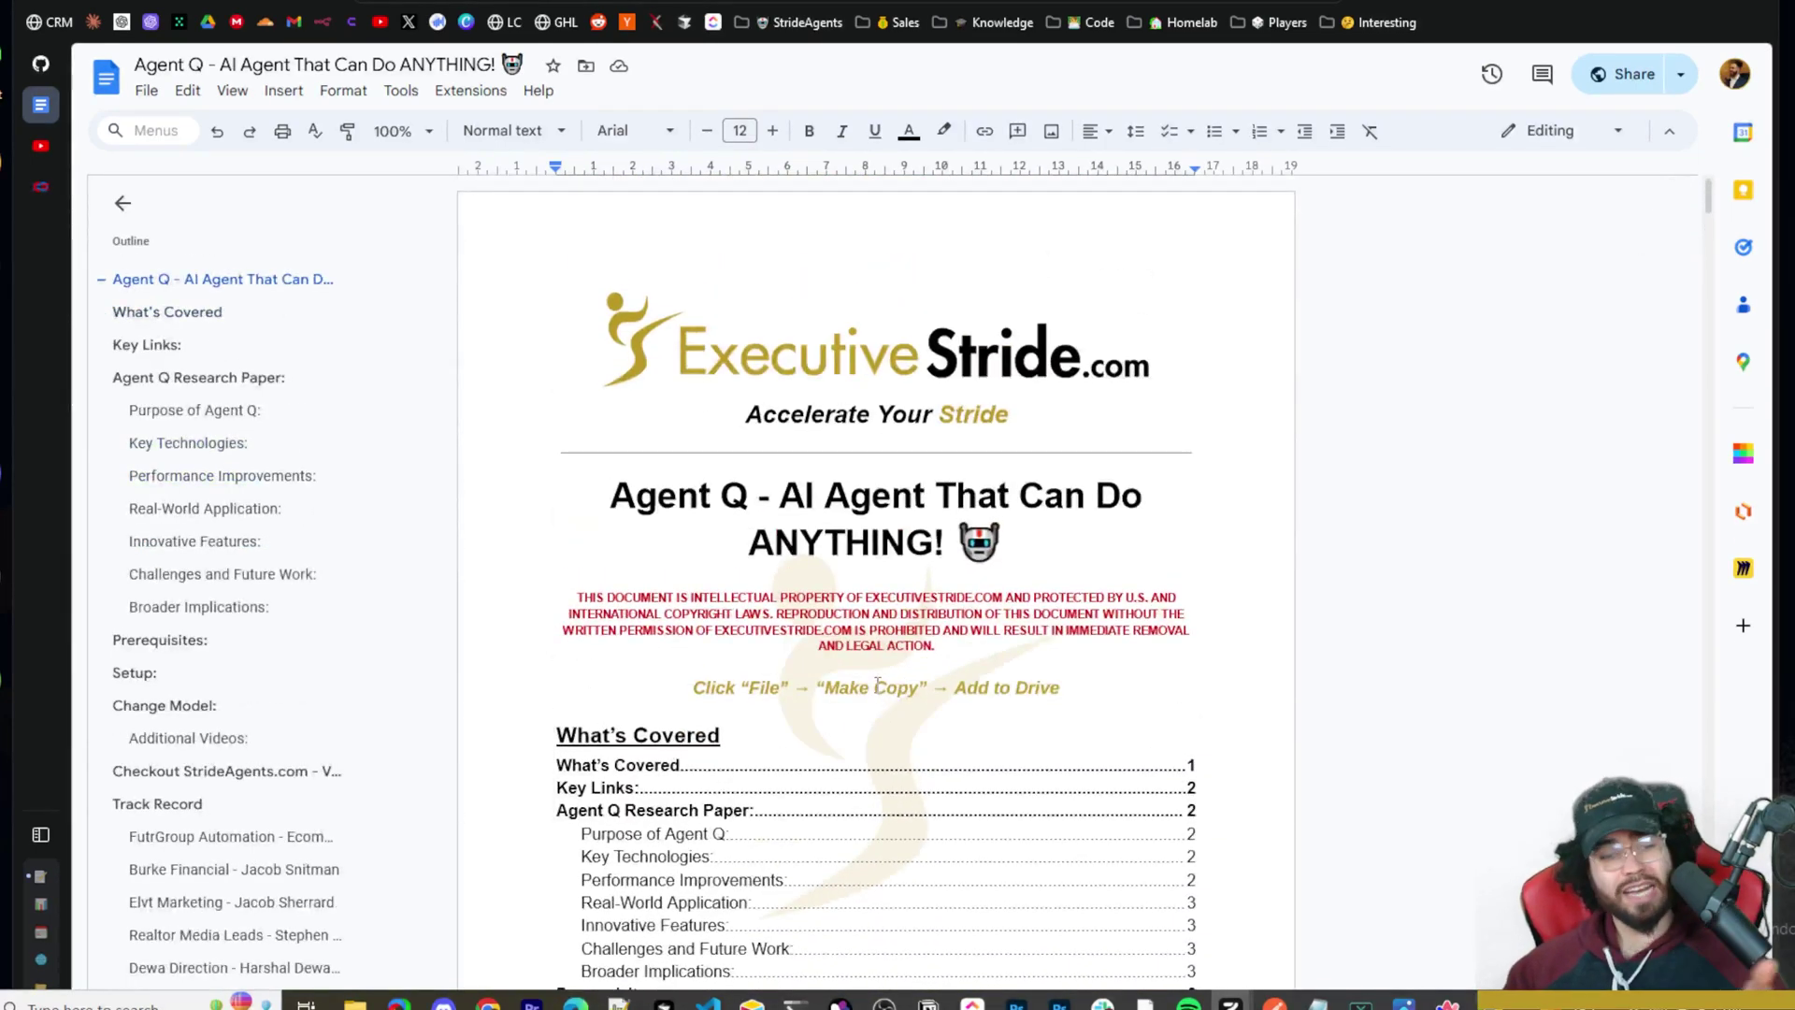